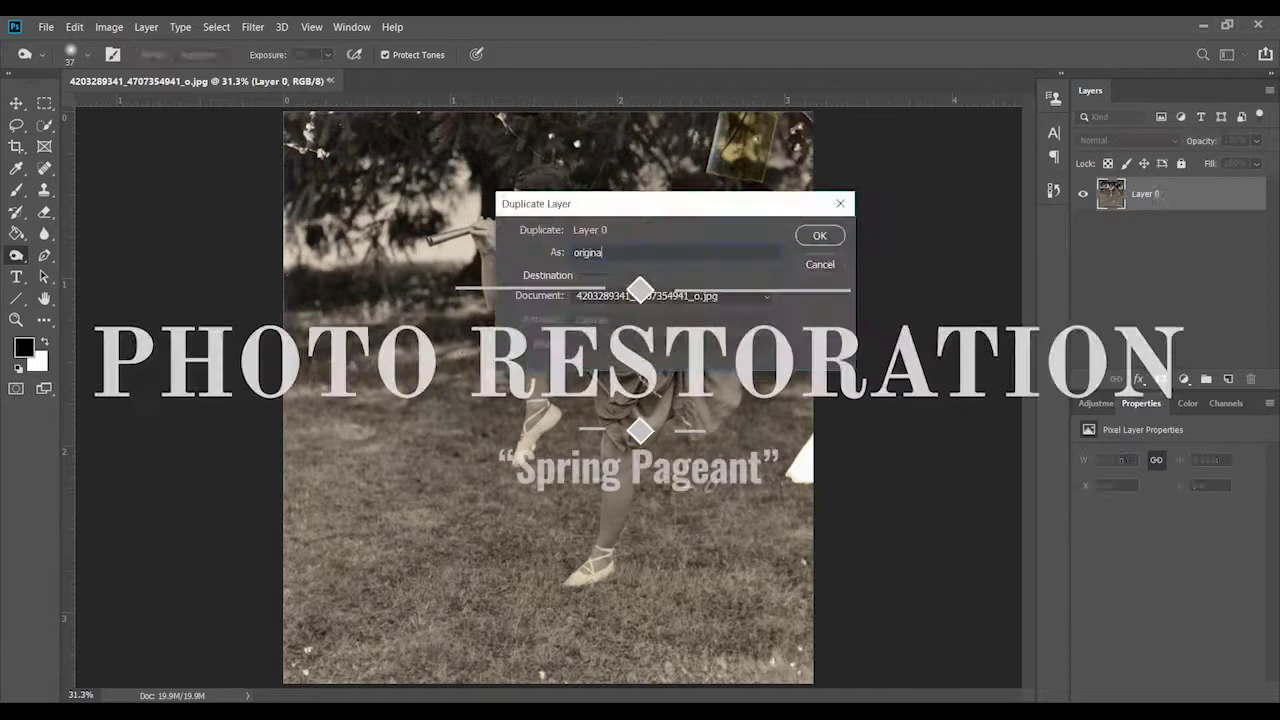
Set the Levels inputs to 11, 1.10 and 219, and view the photo at 100%
drag(1256, 578, 1235, 578)
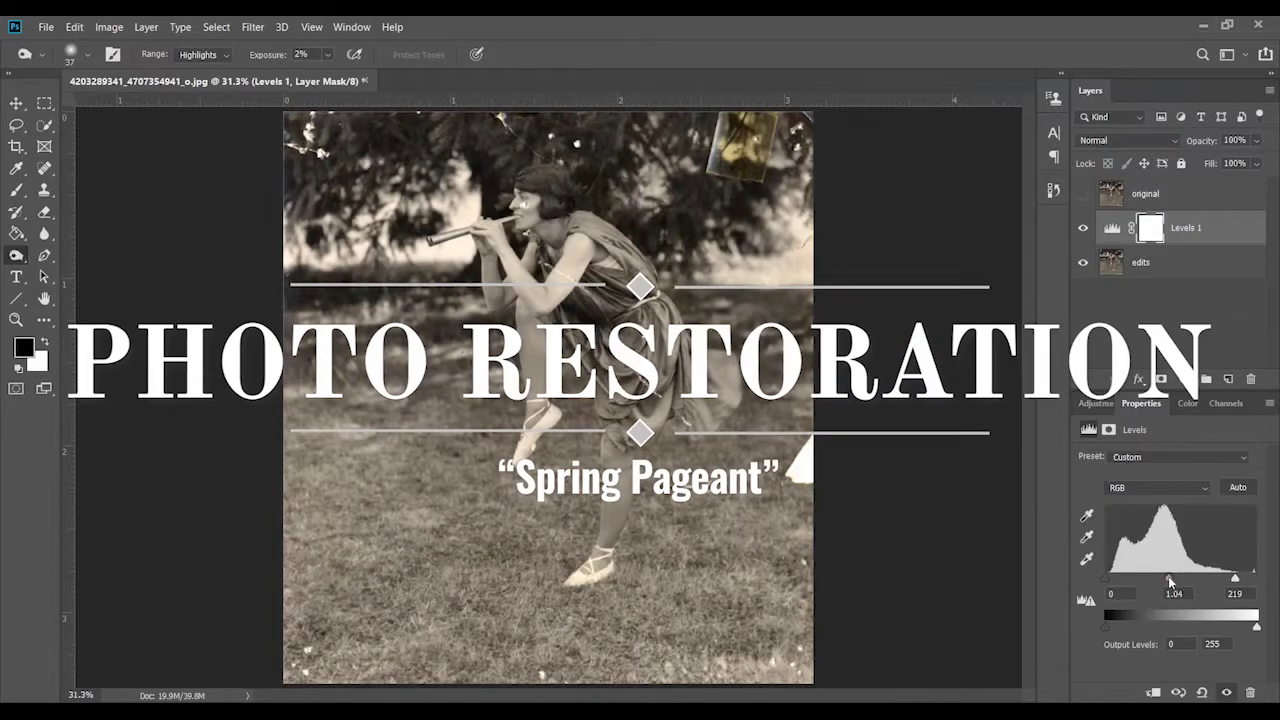
drag(1106, 578, 1171, 578)
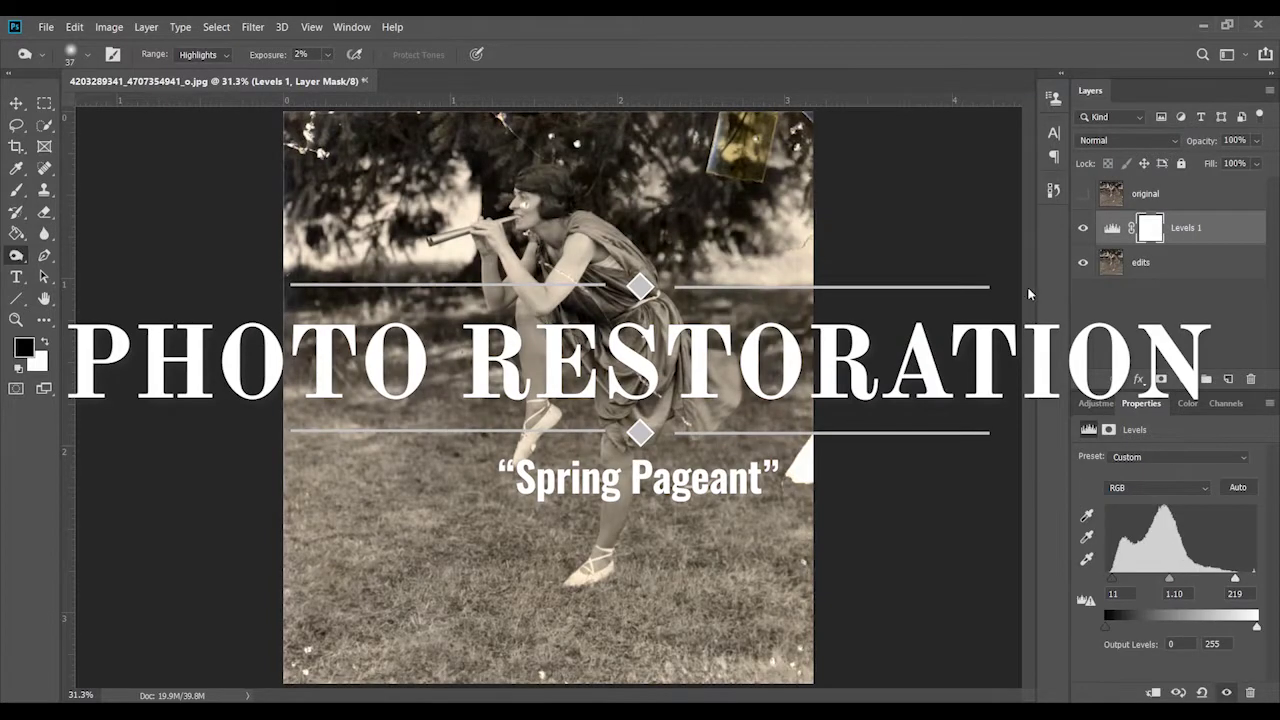
key(ctrl+1)
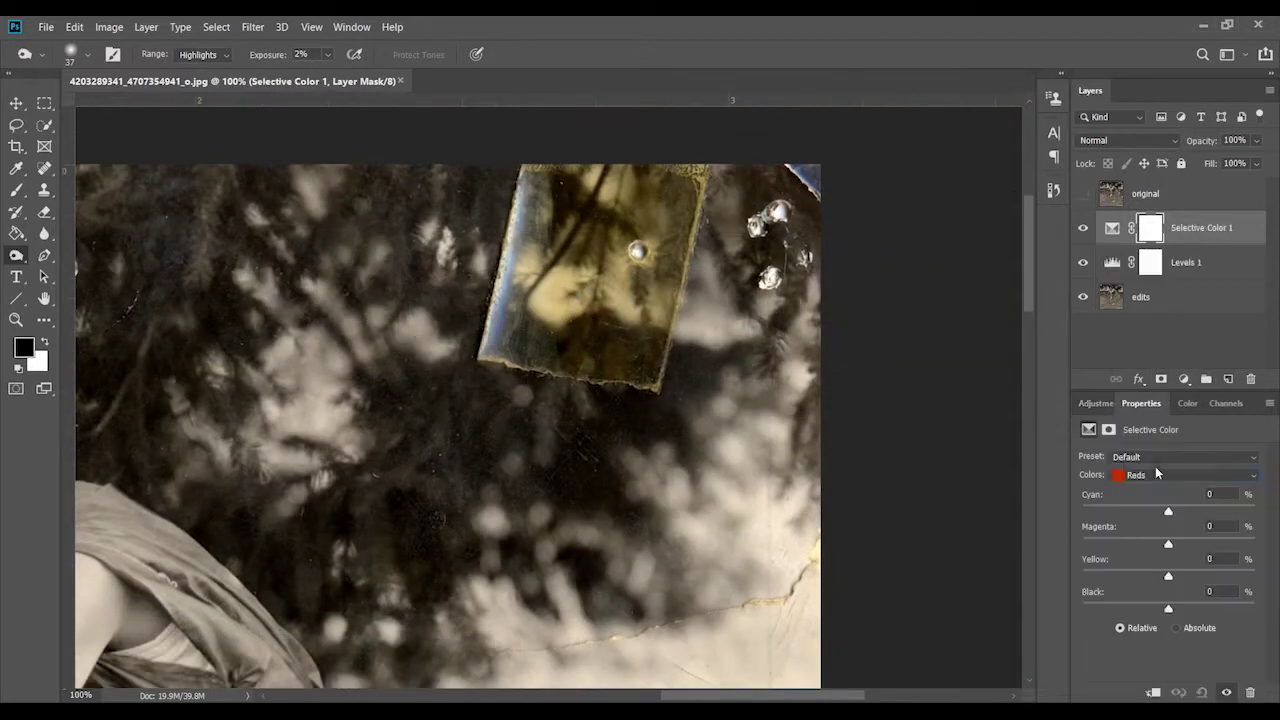
click(1156, 474)
click(1140, 492)
drag(1168, 576, 1082, 576)
mouse_move(1168, 543)
mouse_down()
mouse_move(1147, 543)
mouse_move(1157, 549)
mouse_move(1192, 511)
mouse_move(1167, 543)
mouse_up()
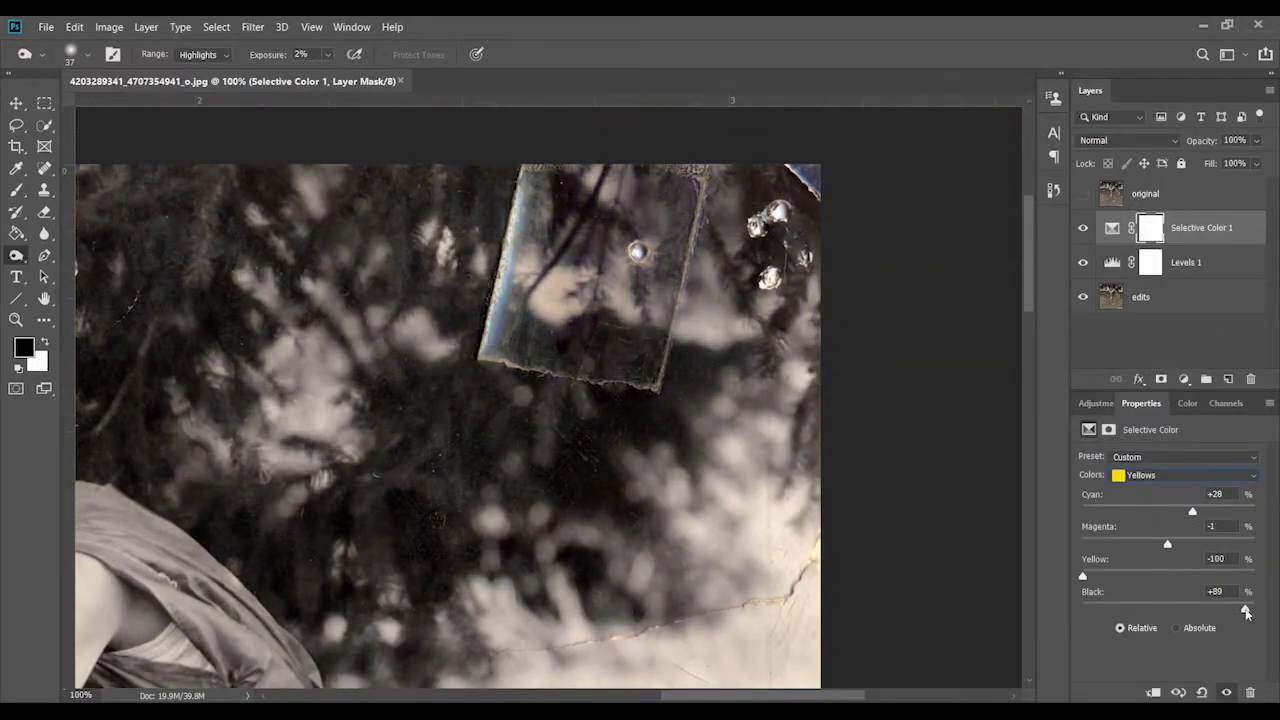
drag(1168, 608, 1162, 608)
key(ctrl+minus)
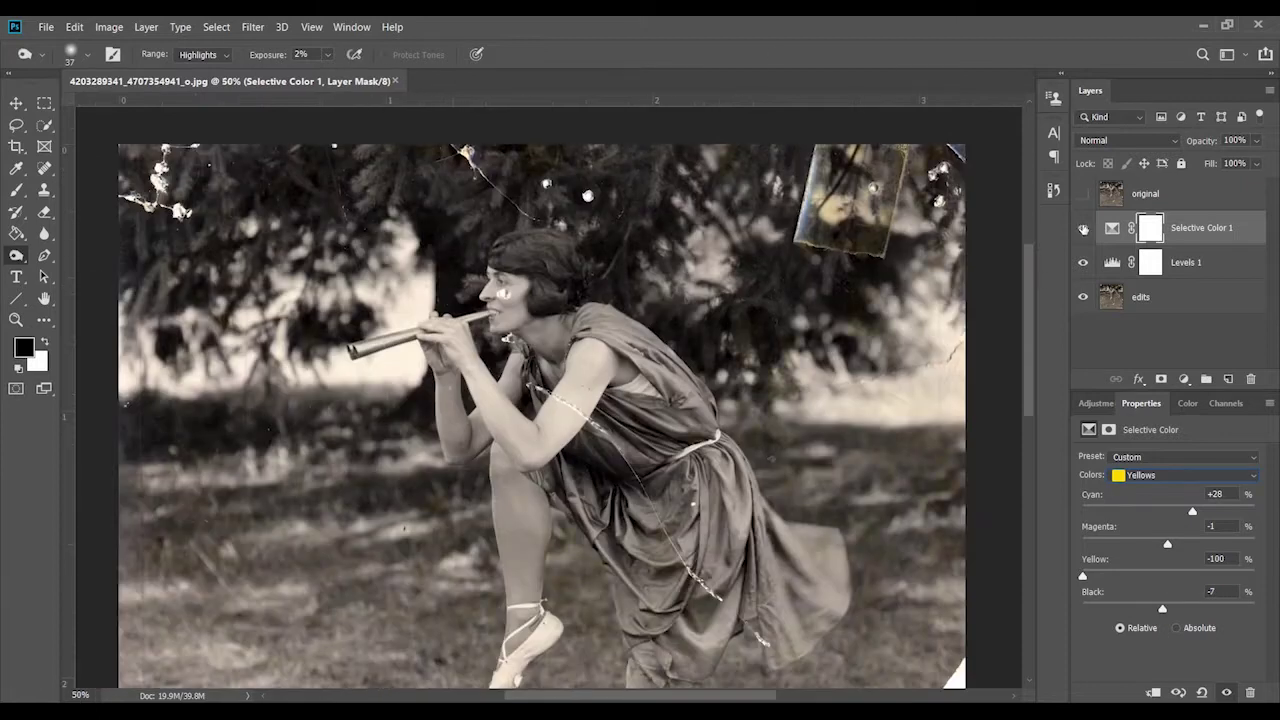
click(1054, 190)
click(940, 306)
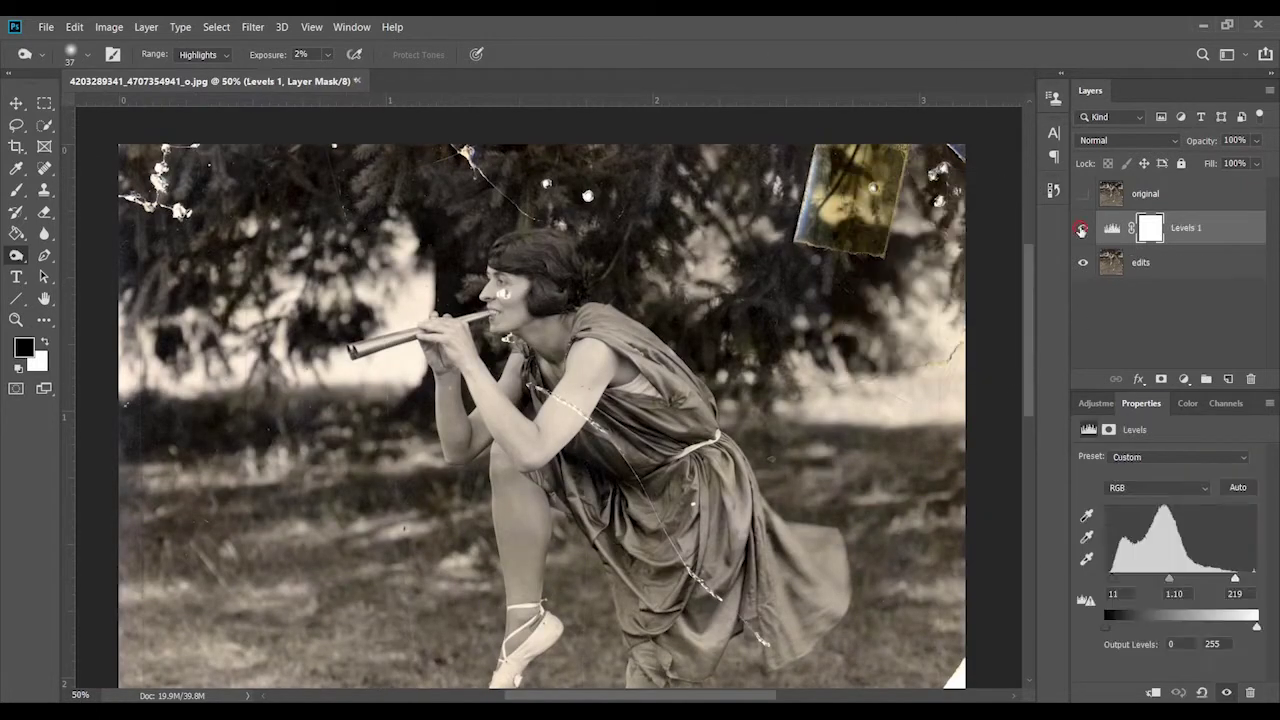
key(ctrl+z)
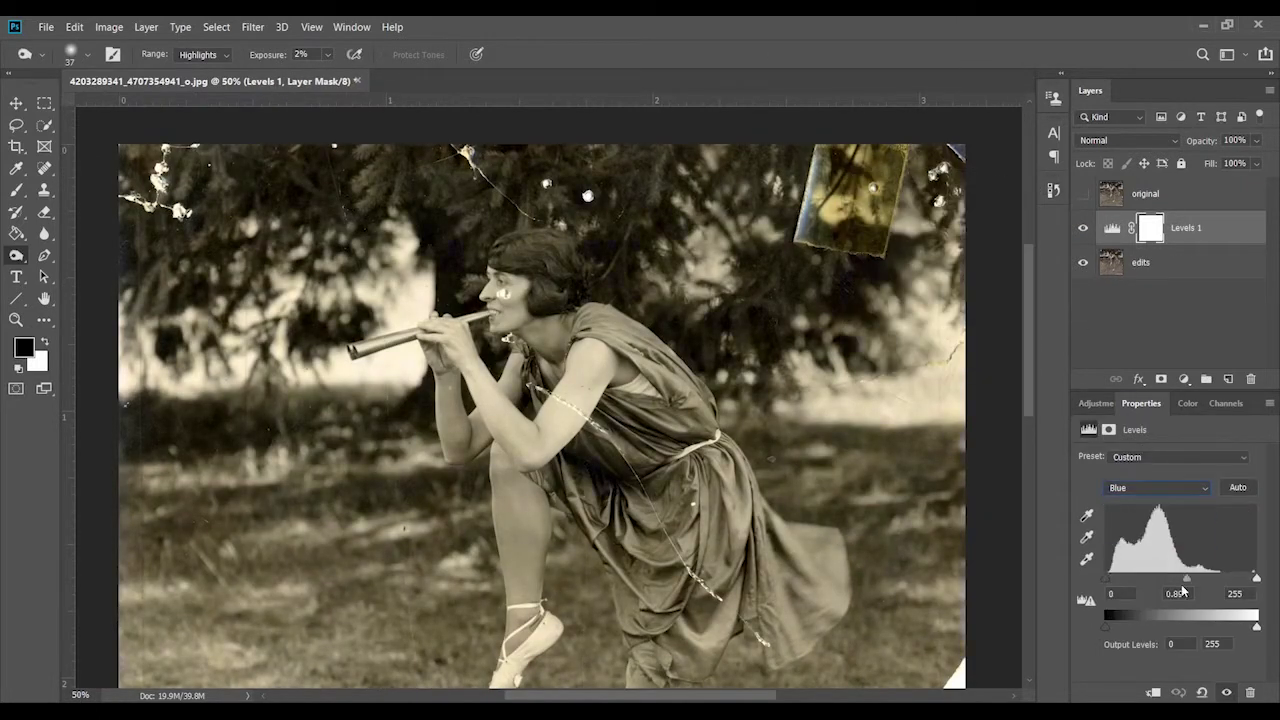
click(1054, 190)
click(943, 320)
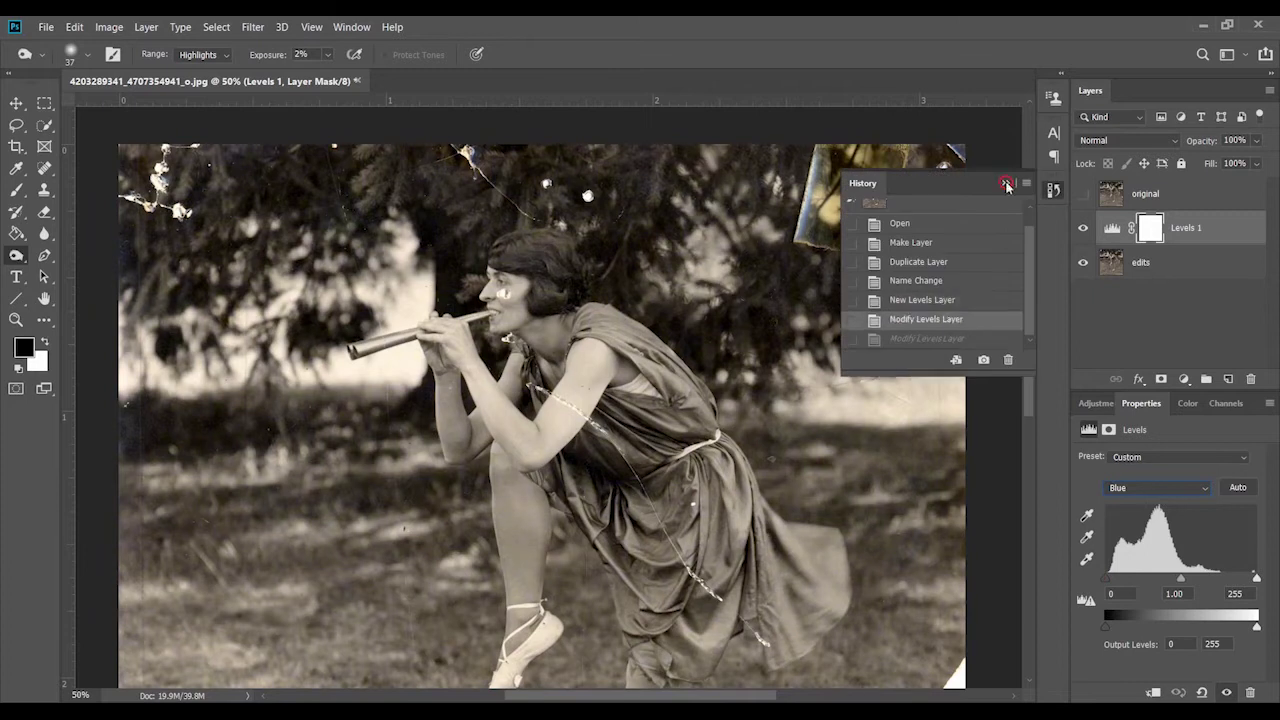
click(1006, 180)
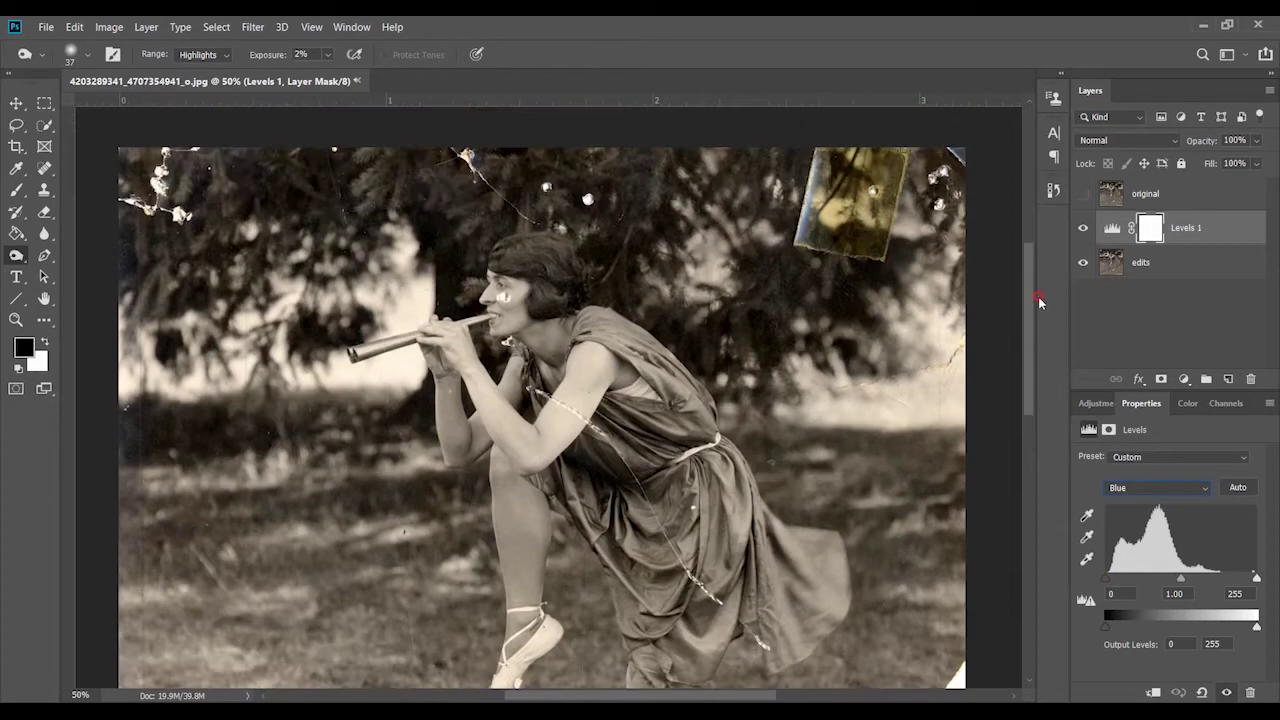
Add a Black & White adjustment layer, reverting a stray Selective Color step via History
click(1184, 379)
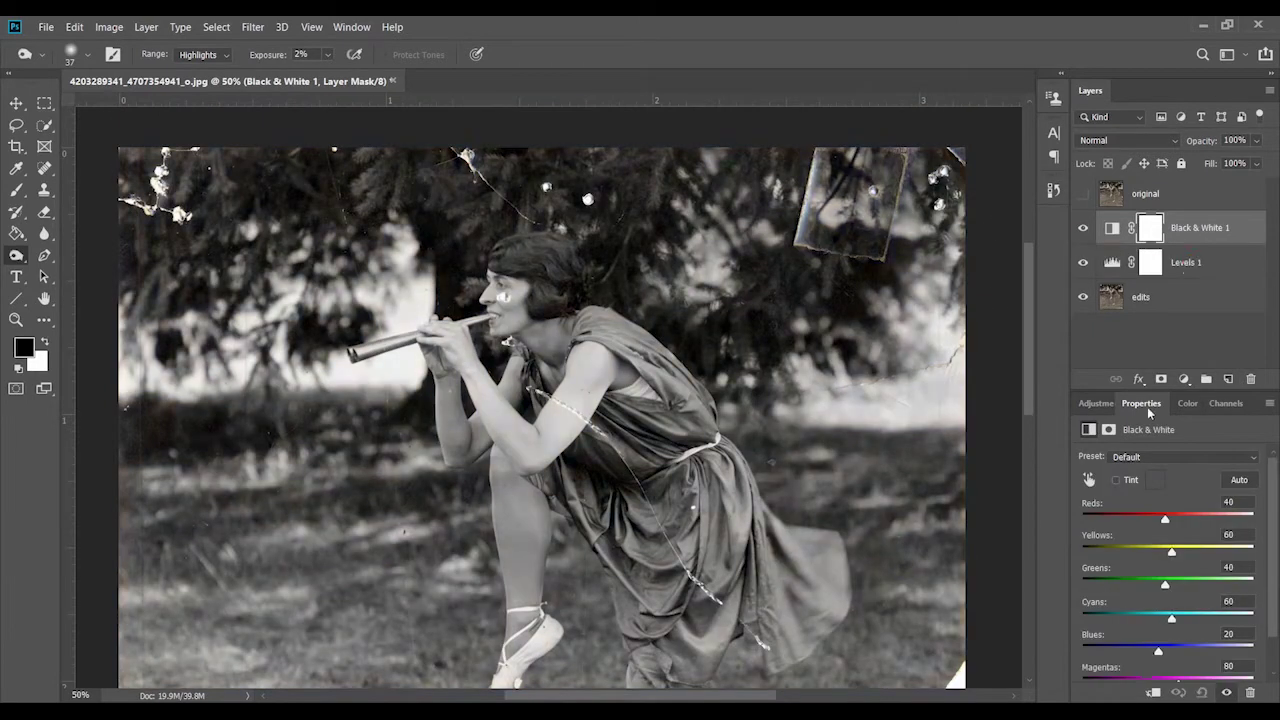
click(1082, 227)
click(1101, 403)
click(1180, 485)
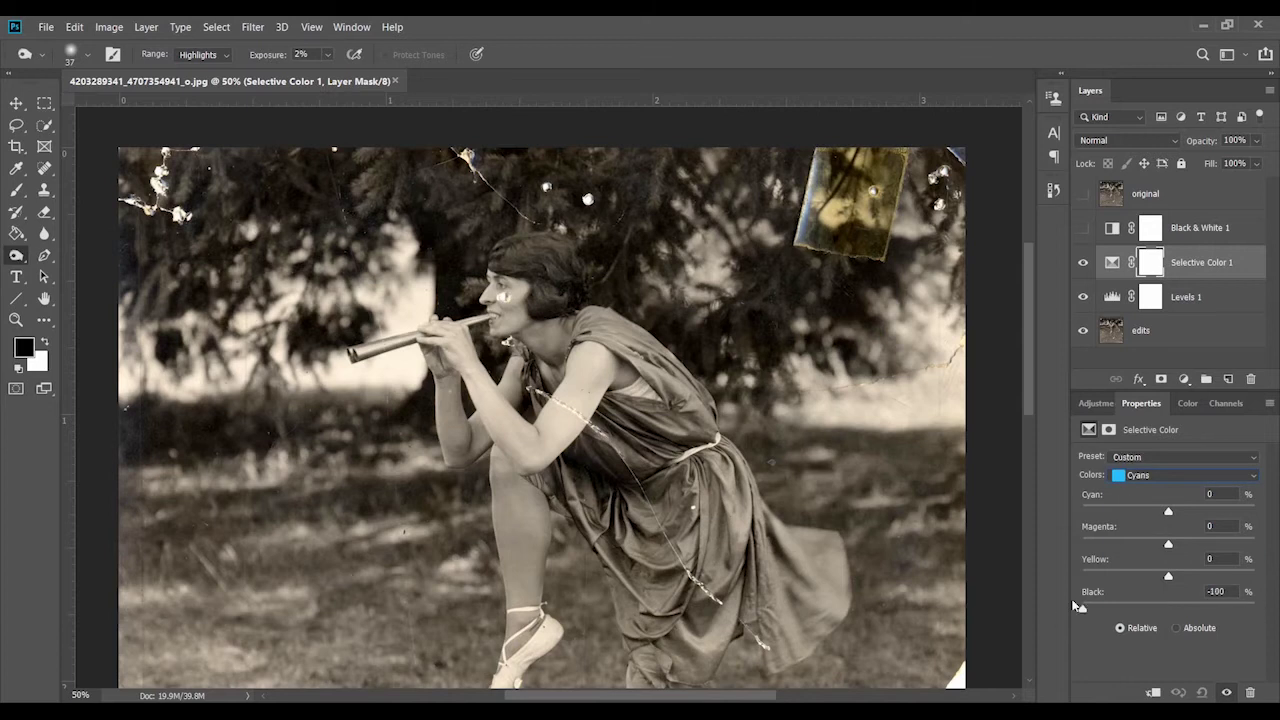
scroll(1175, 475, down, 1)
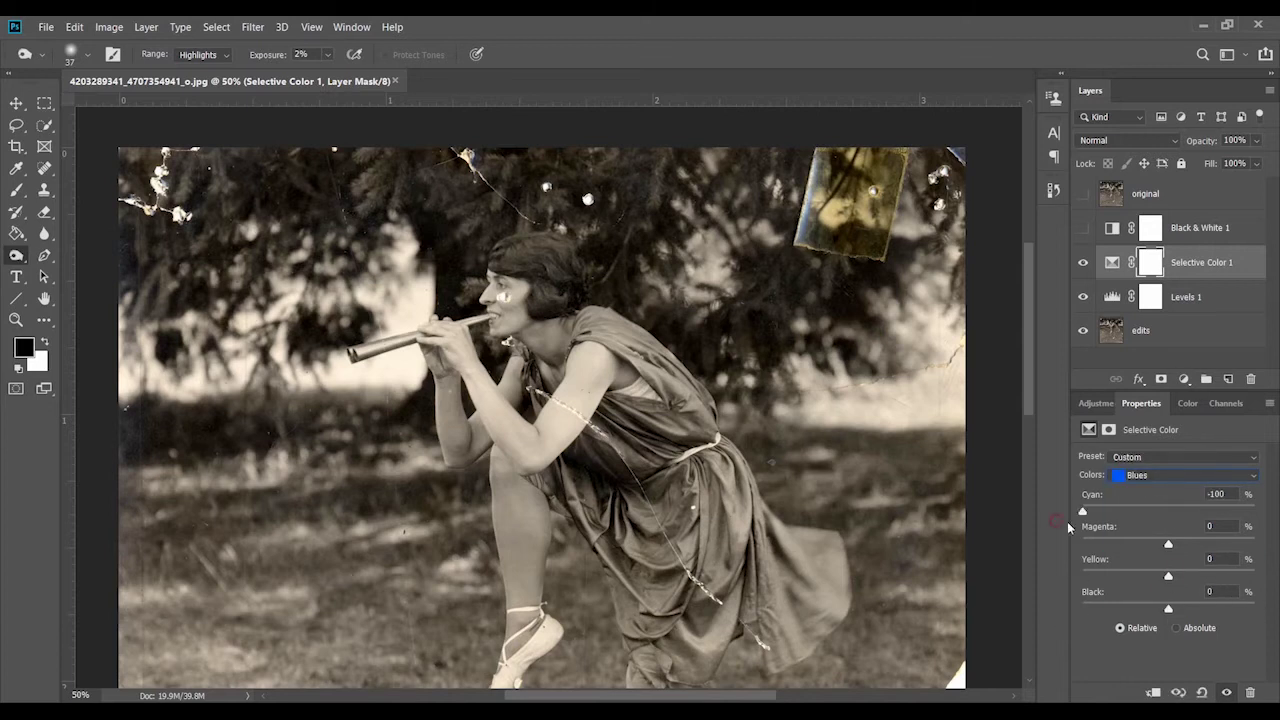
click(1054, 189)
click(928, 294)
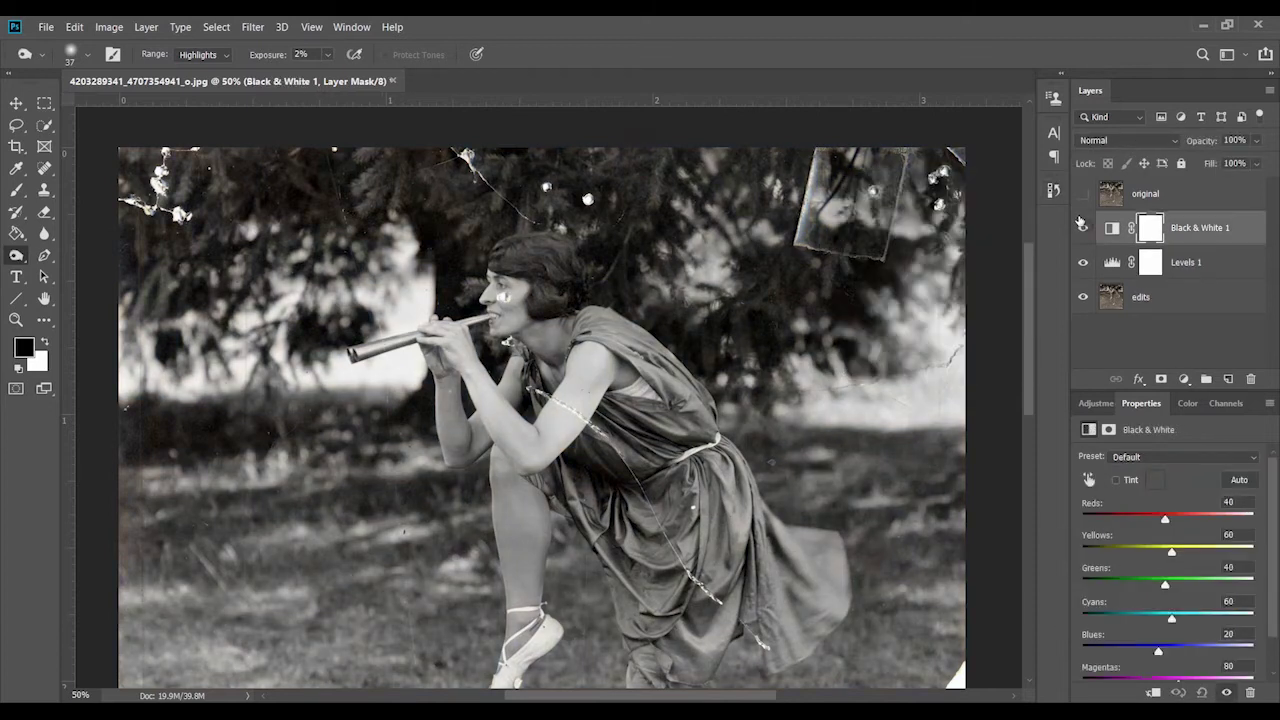
scroll(888, 160, down, 5)
scroll(888, 160, up, 5)
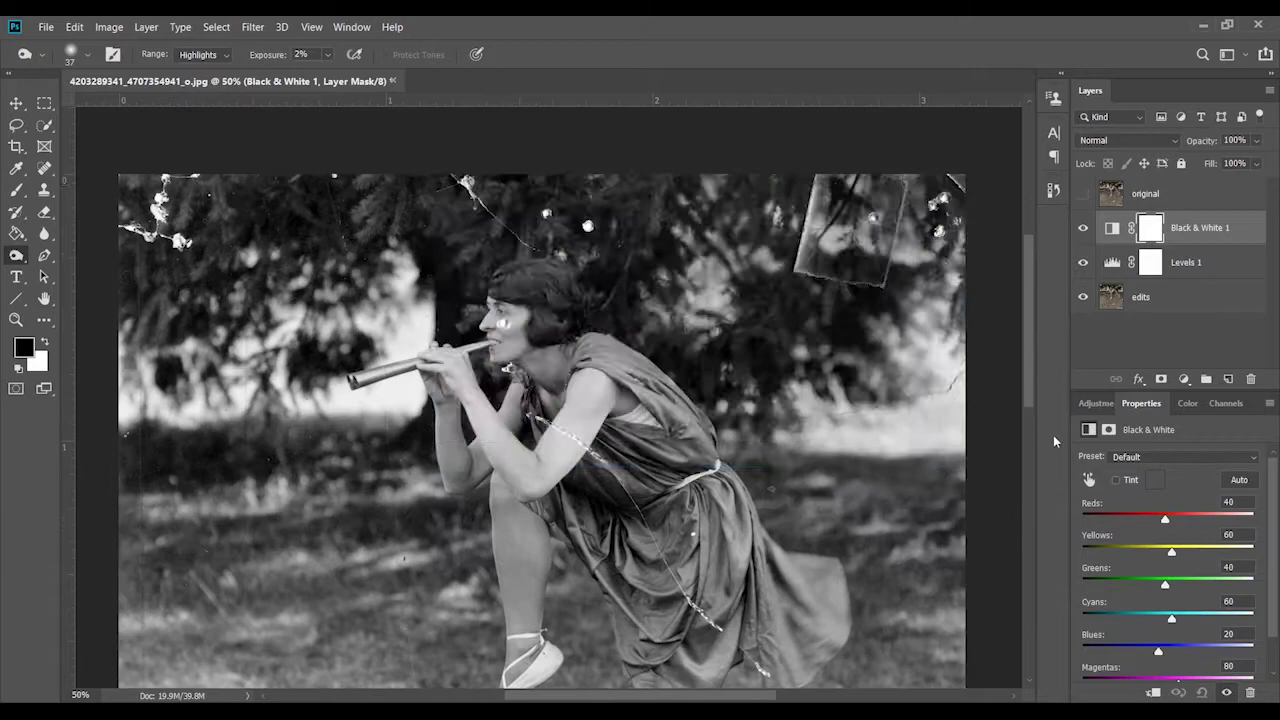
Set the image width to 6 inches and zoom the view to 50%
click(109, 27)
click(136, 148)
text(6)
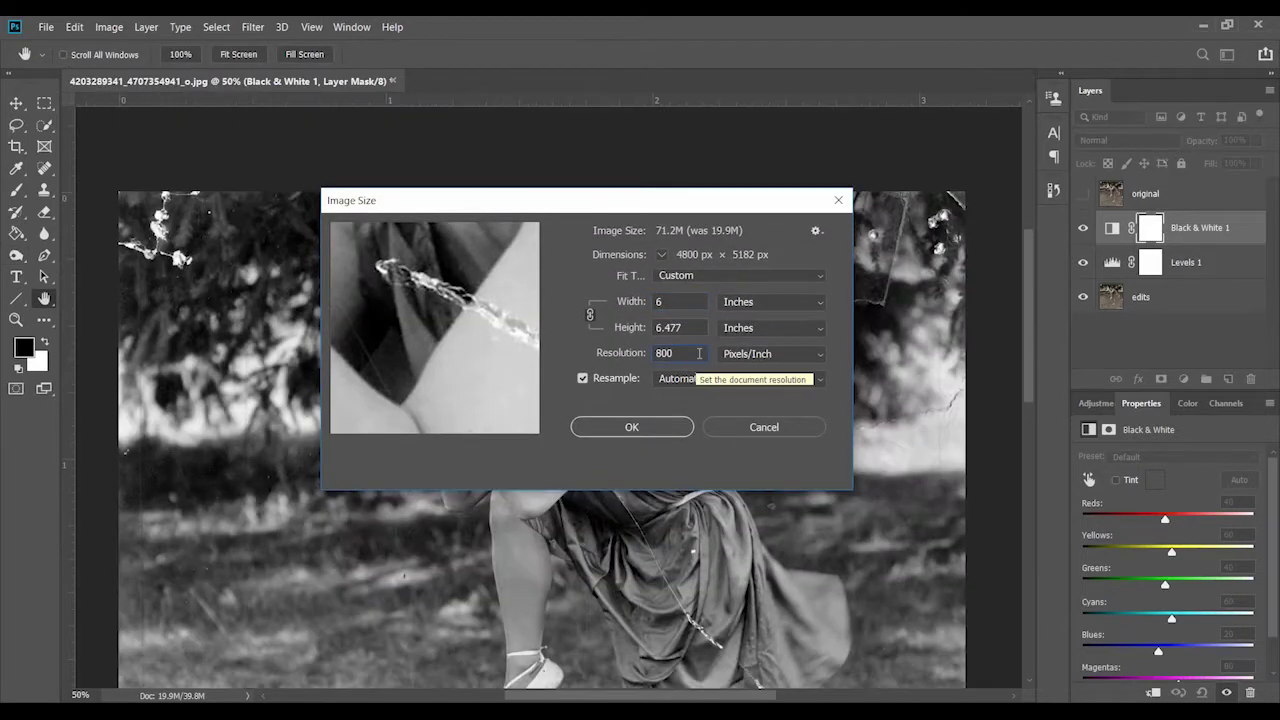
double_click(681, 293)
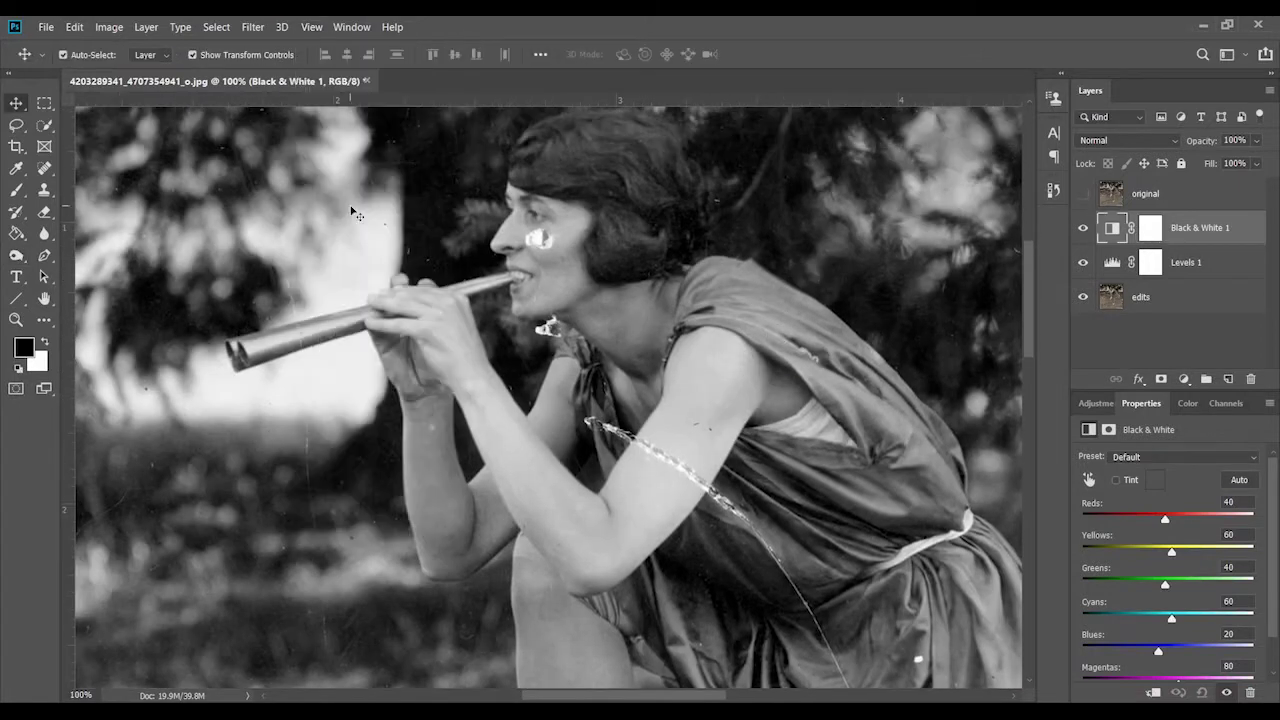
click(311, 27)
click(354, 214)
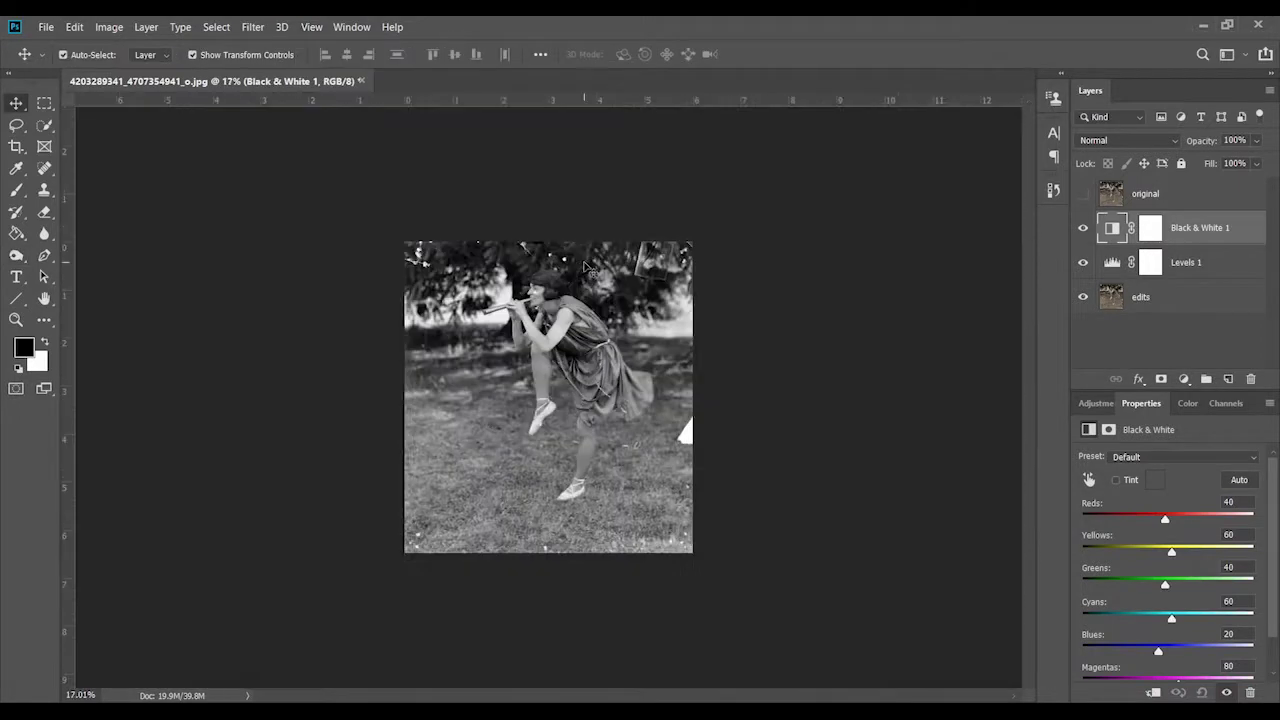
On the edits layer, spot-heal the white crack at the top edge and a spot at left
scroll(508, 434, up, 2)
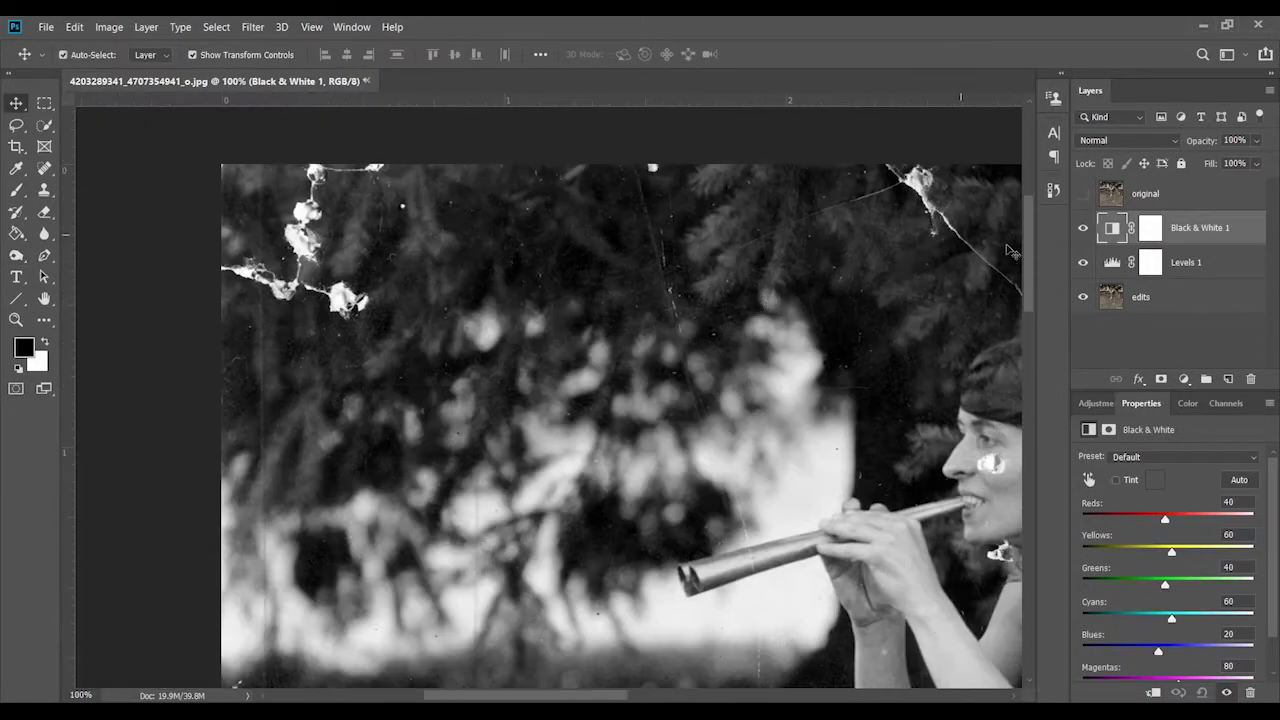
click(1140, 297)
key(j)
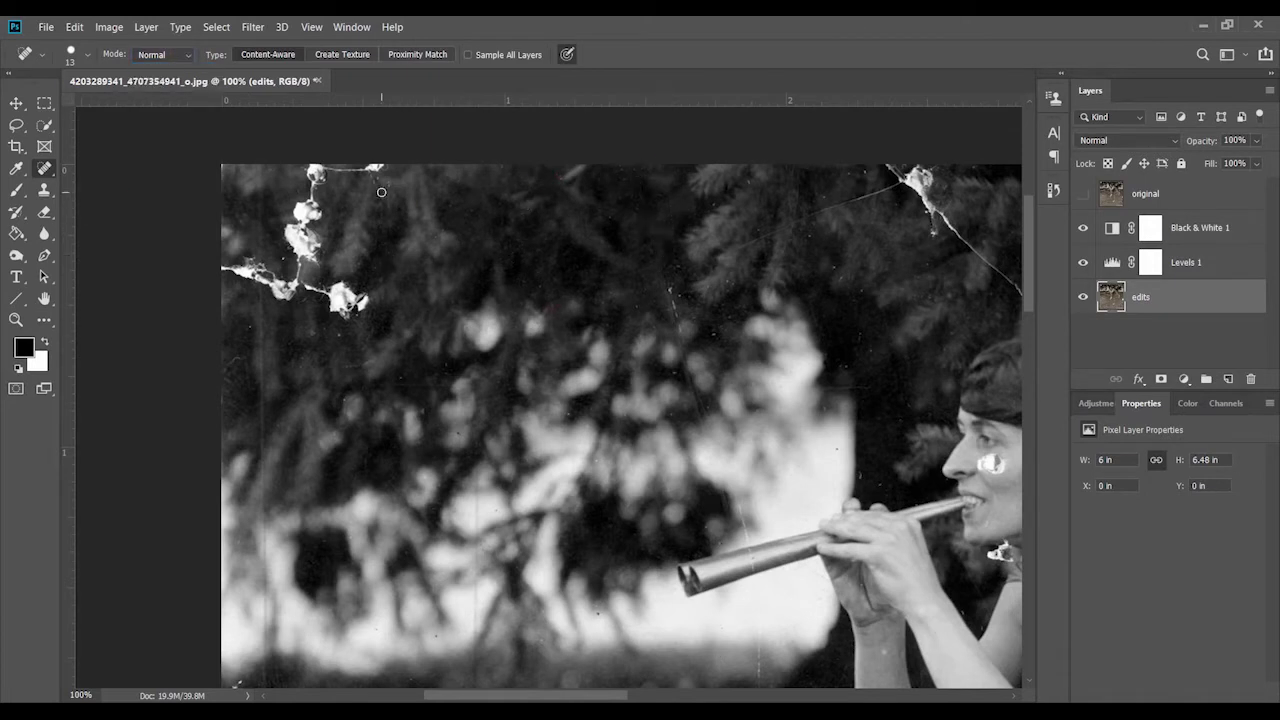
drag(378, 168, 326, 167)
click(235, 359)
Duplicate the original layer as 'original copy' below edits, keeping edits selected
click(1145, 193)
drag(1145, 193, 1147, 318)
click(1147, 305)
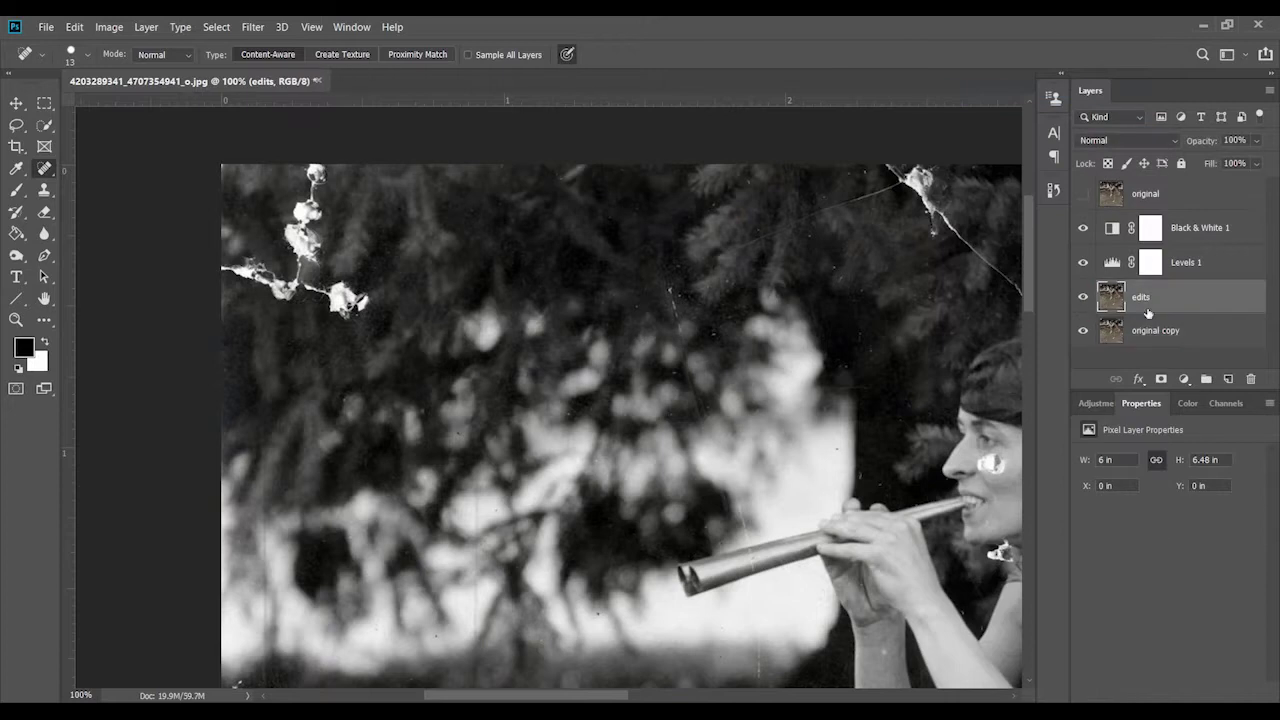
Heal a speck in the trees and the thin vertical background scratch
click(735, 255)
drag(643, 340, 625, 282)
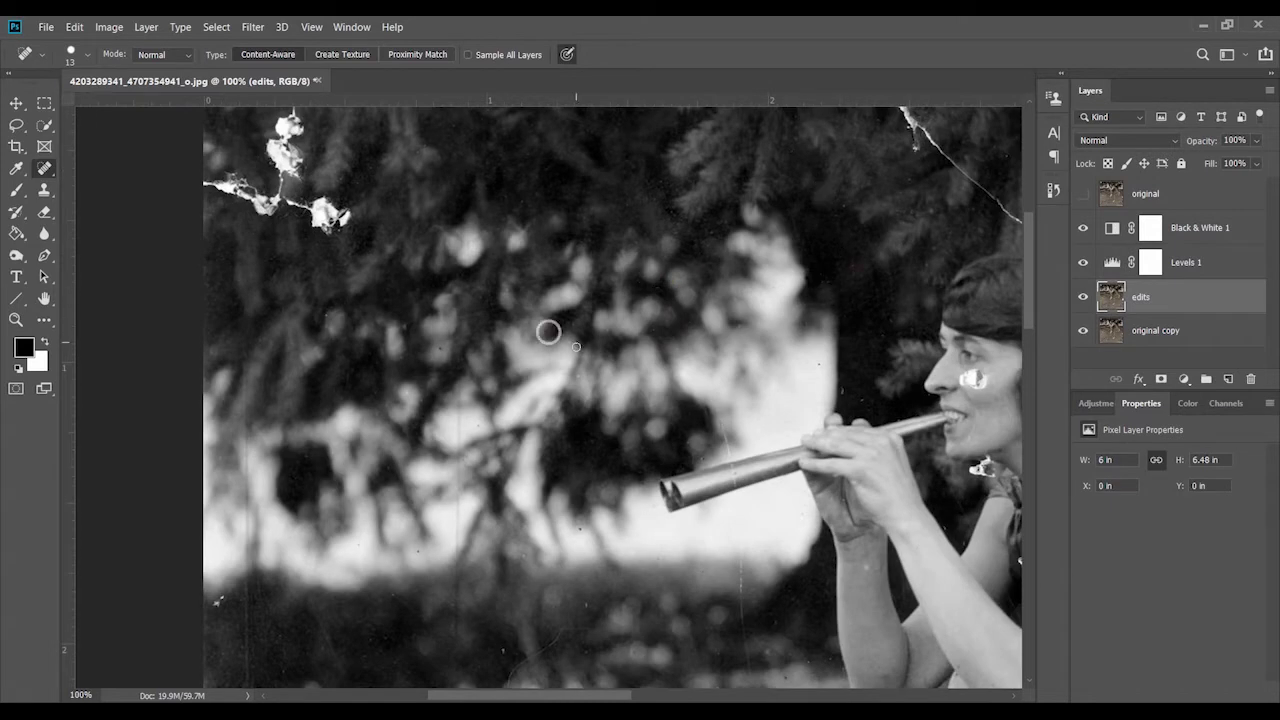
drag(457, 468, 457, 548)
drag(237, 575, 185, 458)
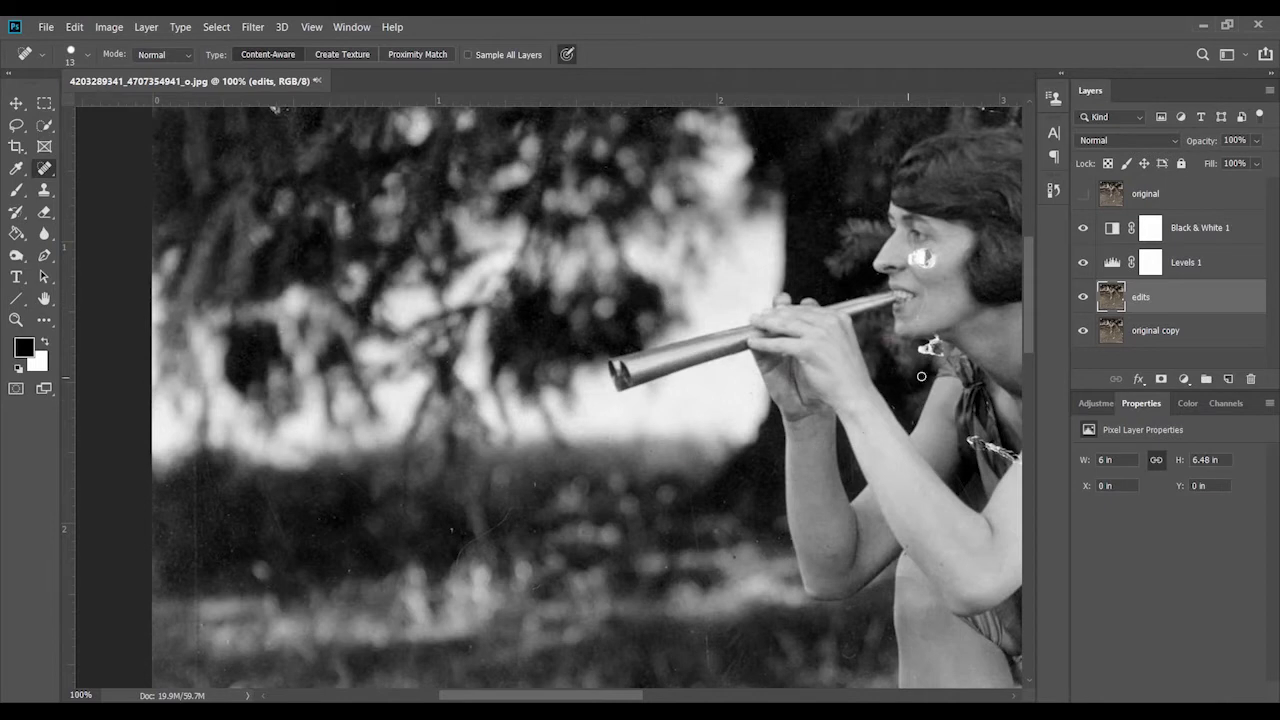
scroll(918, 290, up, 3)
scroll(918, 290, right, 3)
scroll(788, 320, up, 3)
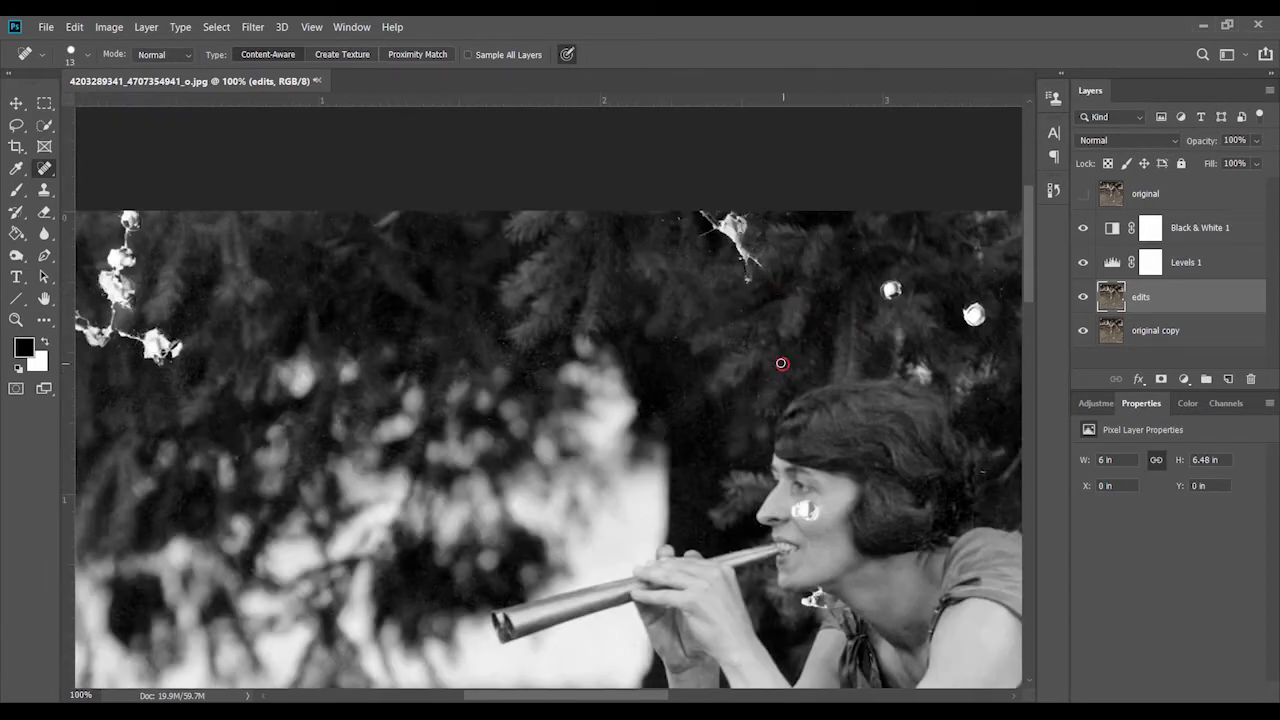
Heal the white strand and lower white streak in the trees
drag(705, 230, 722, 213)
drag(753, 286, 737, 258)
scroll(757, 398, down, 2)
scroll(757, 398, right, 3)
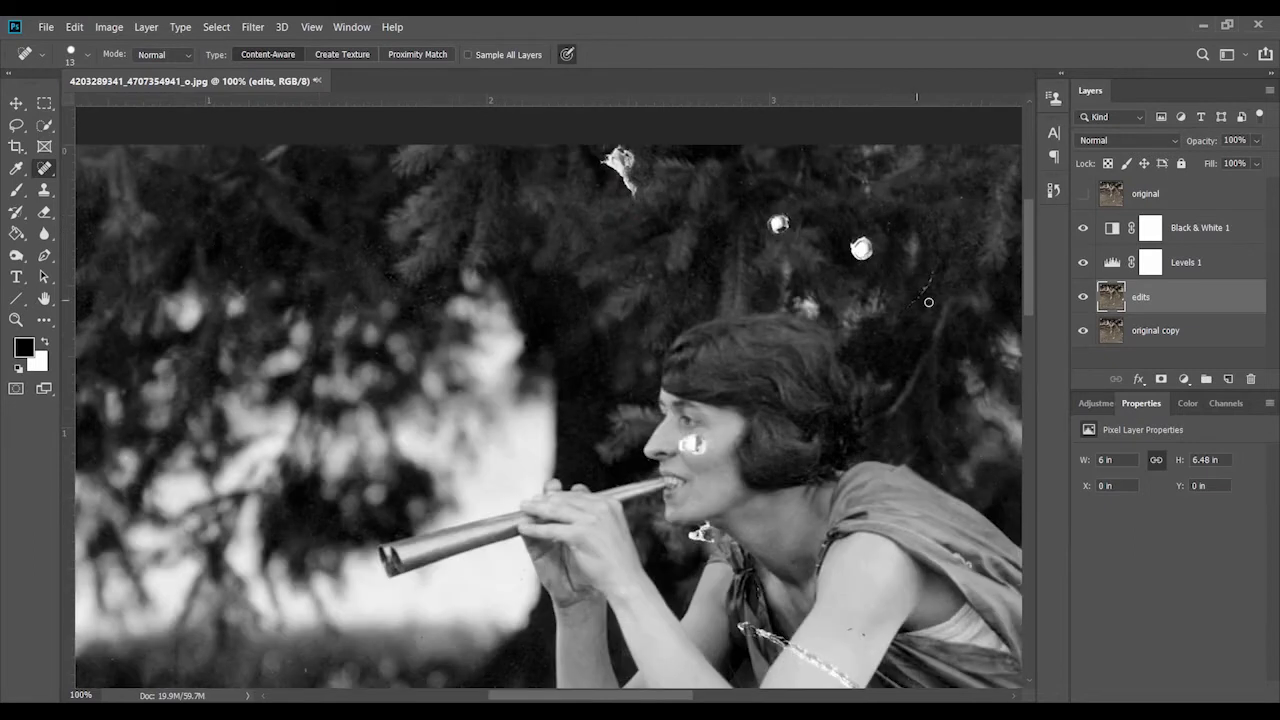
scroll(910, 435, down, 5)
scroll(910, 435, left, 1)
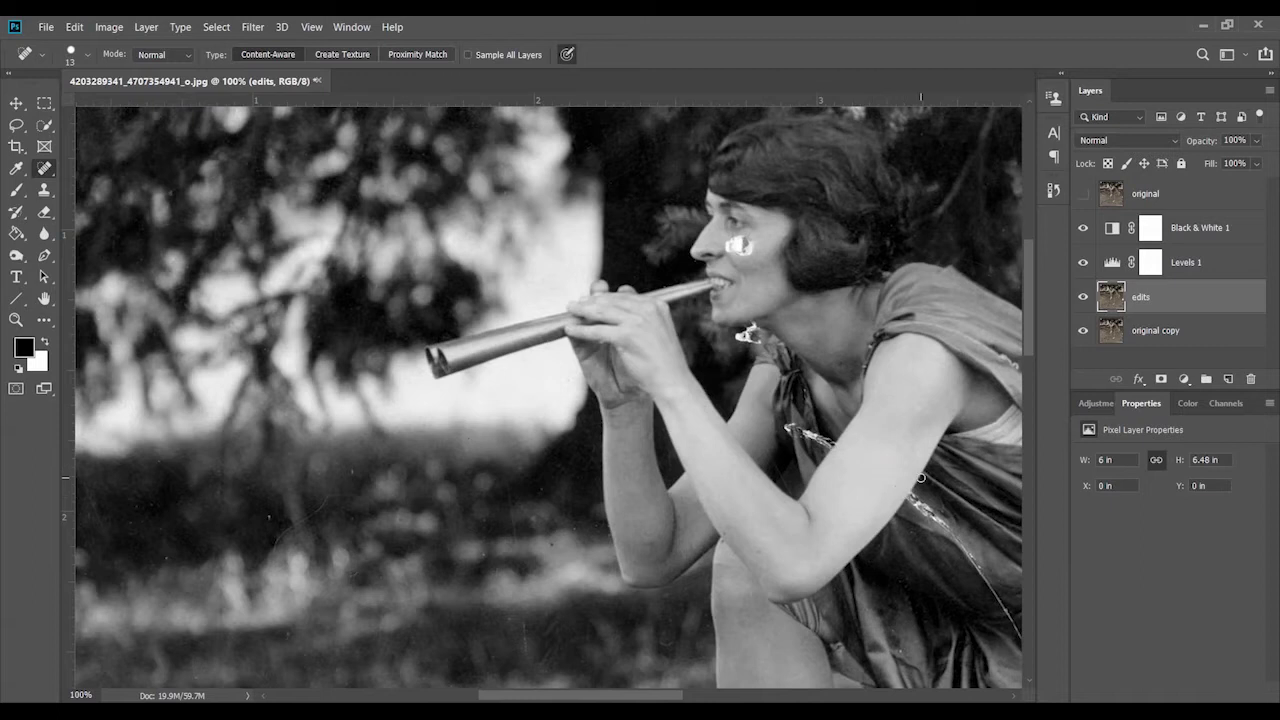
scroll(983, 340, down, 1)
scroll(983, 340, right, 1)
scroll(983, 340, down, 1)
scroll(983, 340, left, 1)
scroll(900, 360, up, 4)
scroll(900, 360, right, 2)
scroll(741, 384, down, 6)
scroll(741, 384, left, 8)
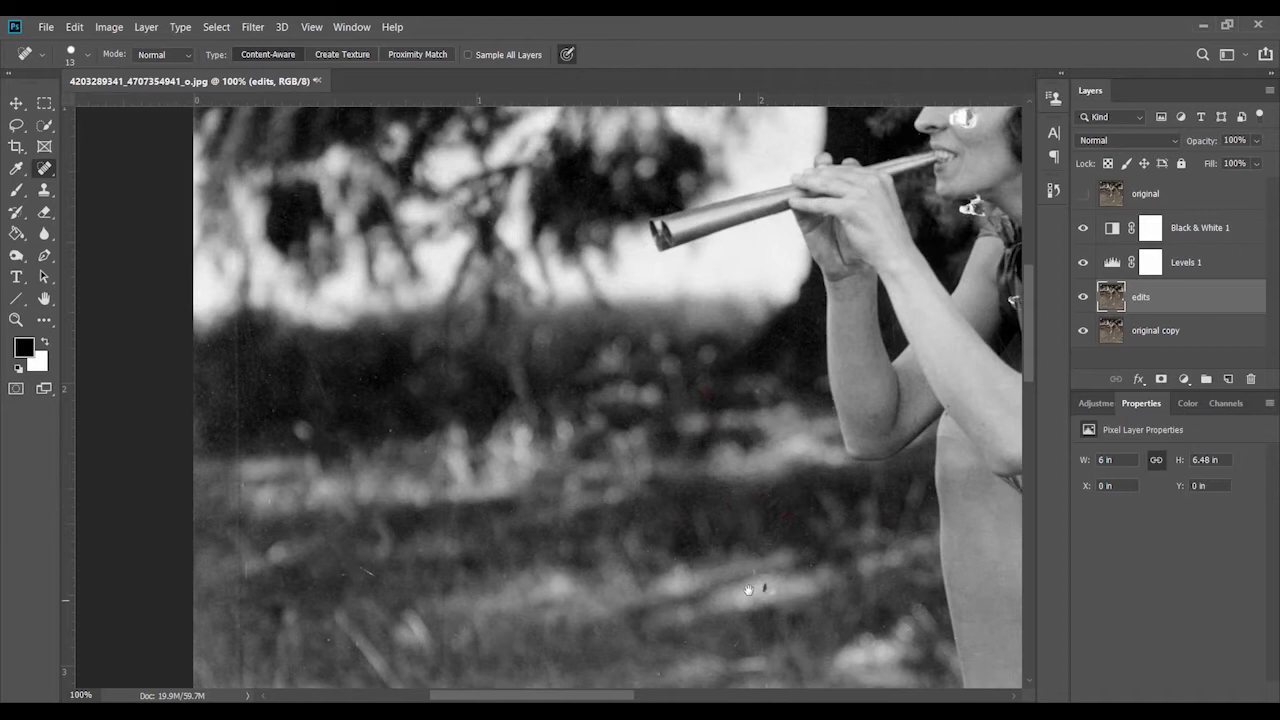
Heal the crack running across the bright background toward the right edge
drag(748, 590, 666, 423)
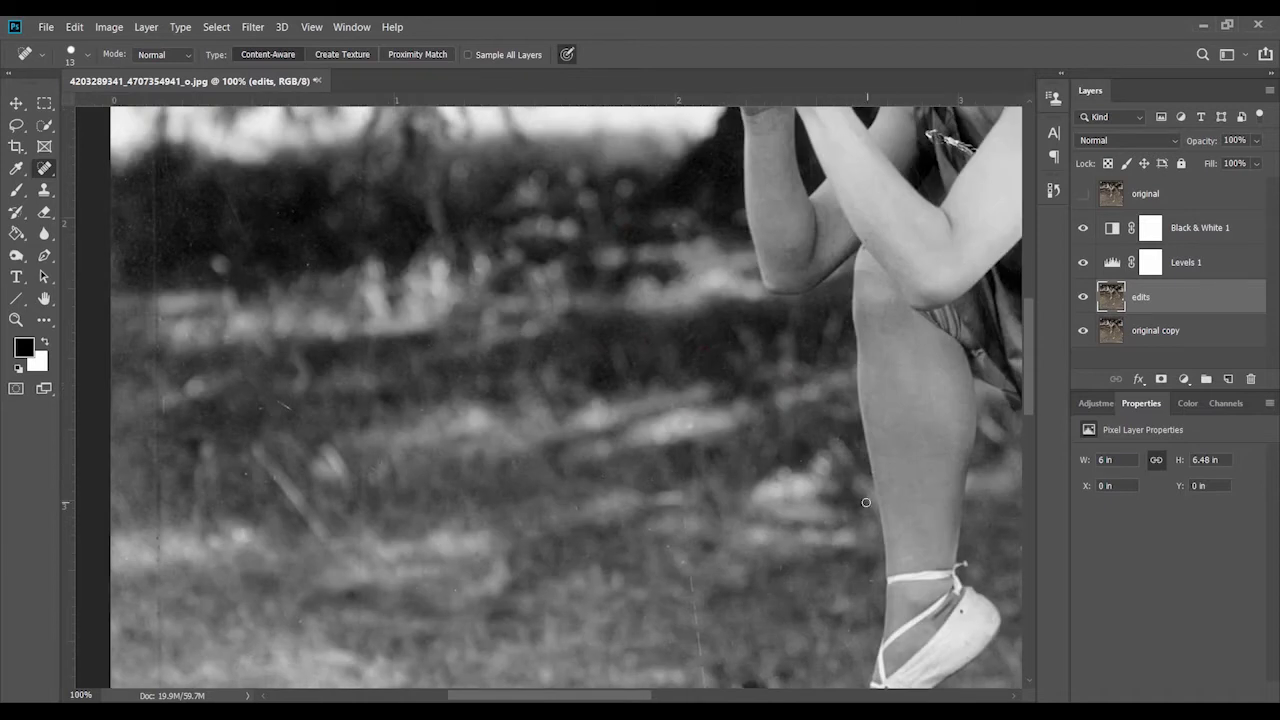
drag(673, 585, 620, 420)
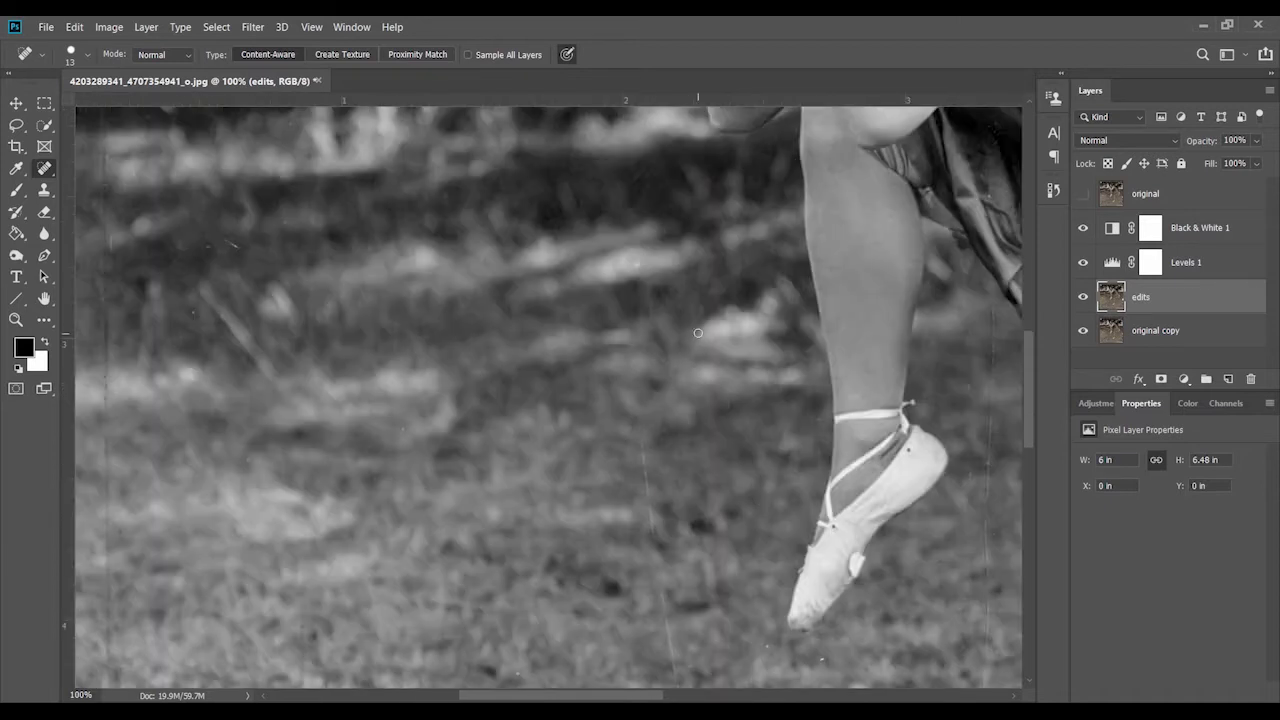
drag(676, 658, 666, 523)
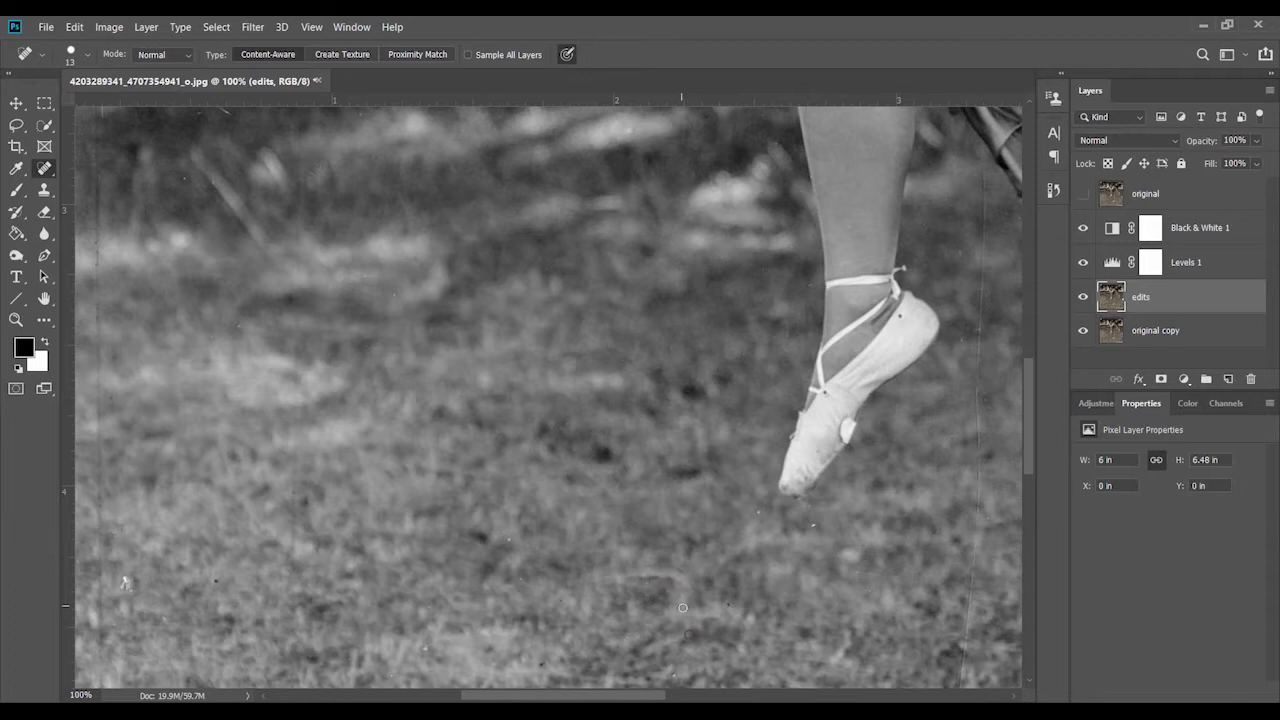
drag(788, 349, 624, 499)
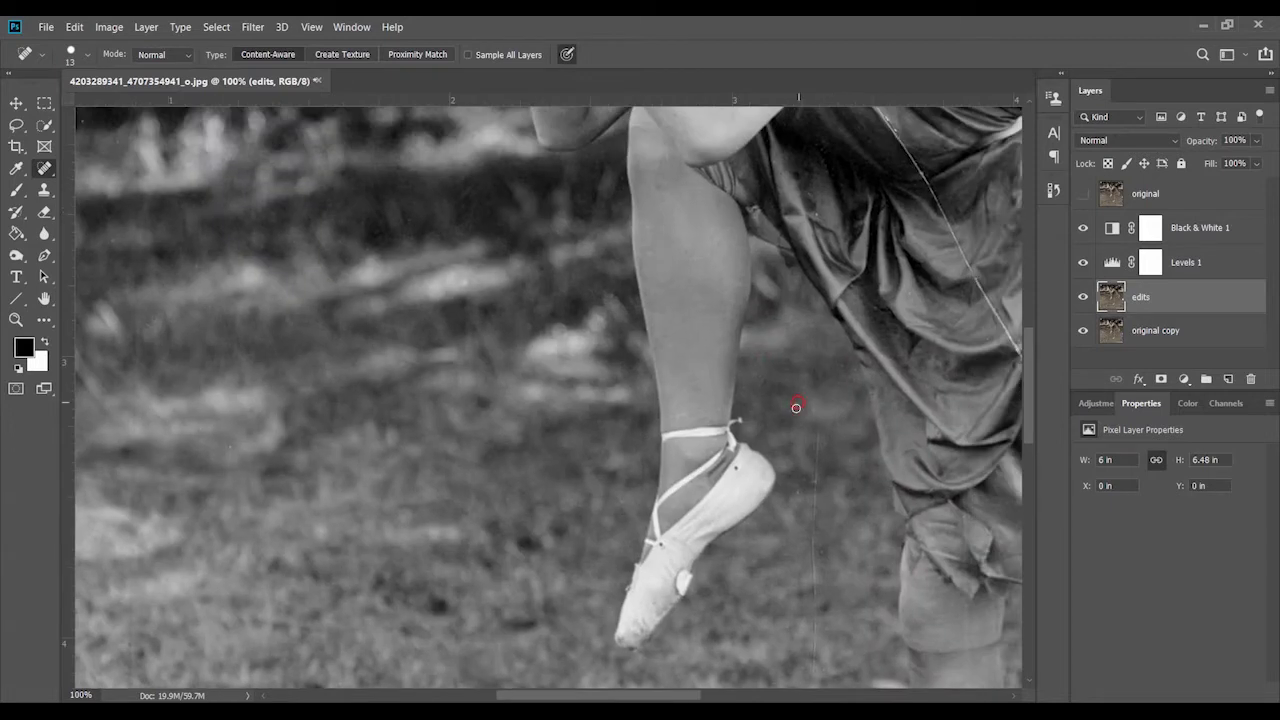
drag(821, 548, 801, 468)
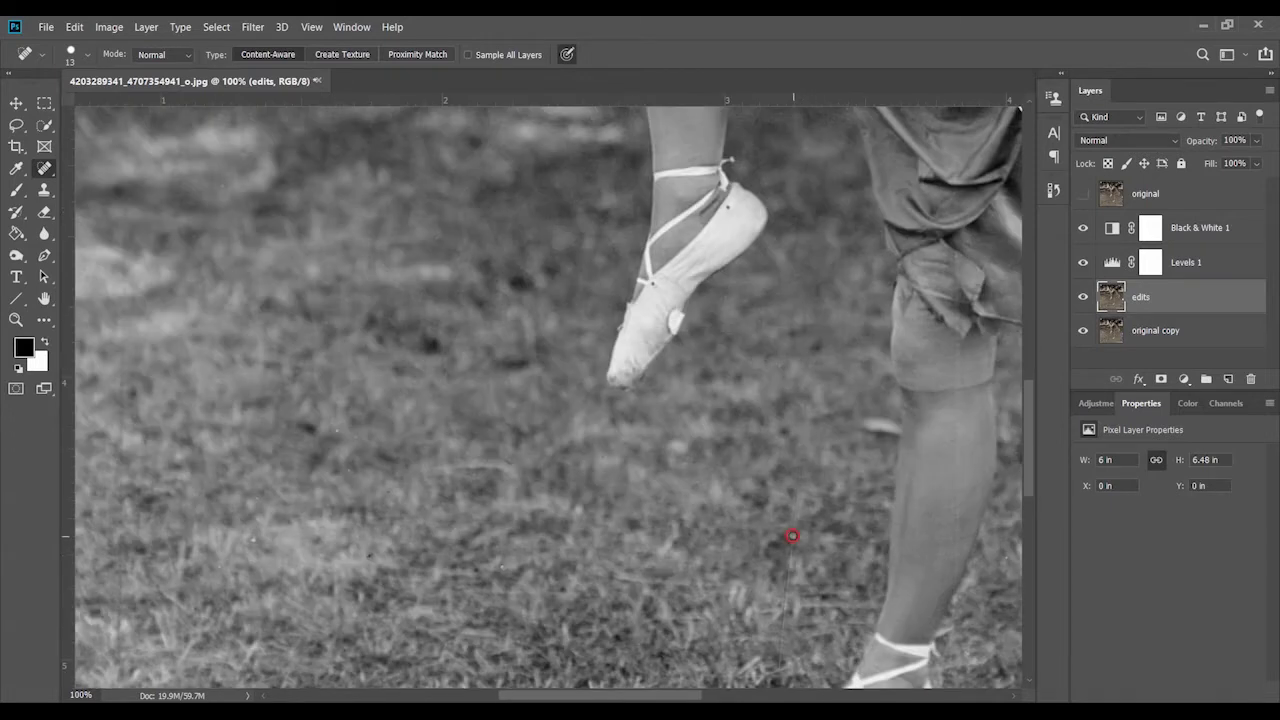
drag(792, 575, 788, 504)
mouse_move(798, 408)
mouse_down()
mouse_move(743, 486)
mouse_move(900, 286)
mouse_up()
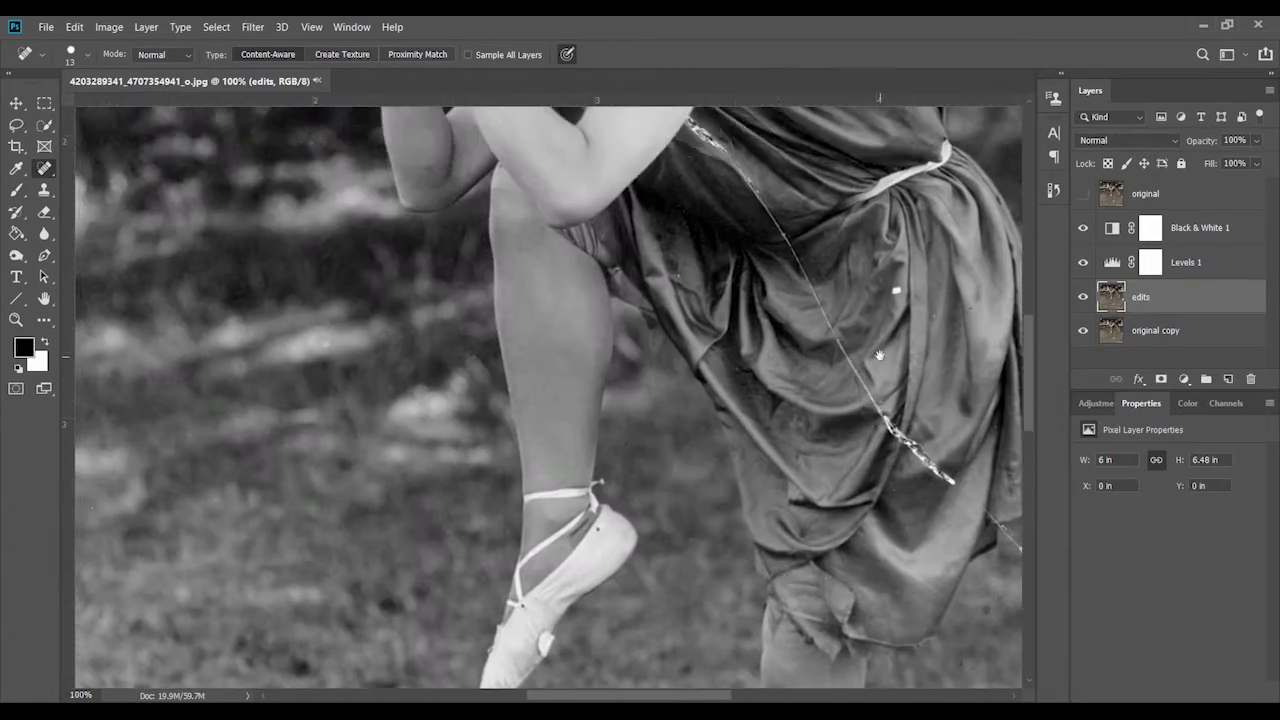
drag(998, 208, 812, 381)
drag(903, 316, 758, 426)
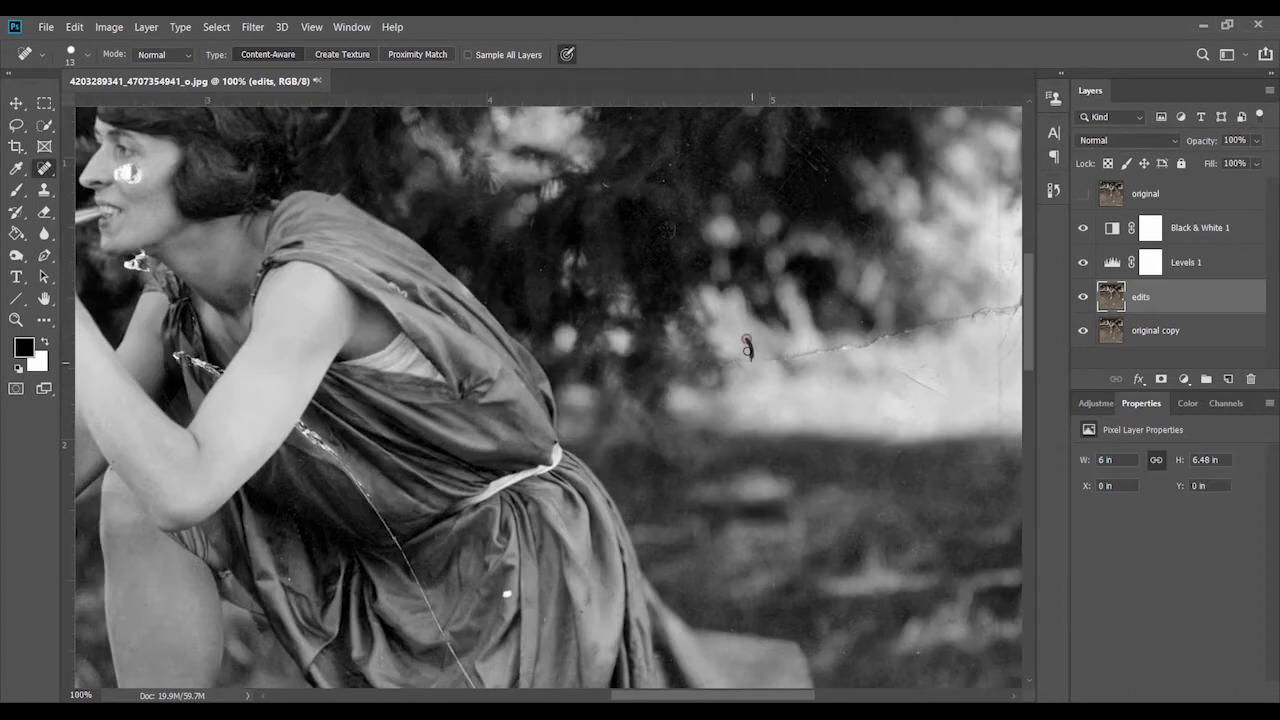
click(899, 372)
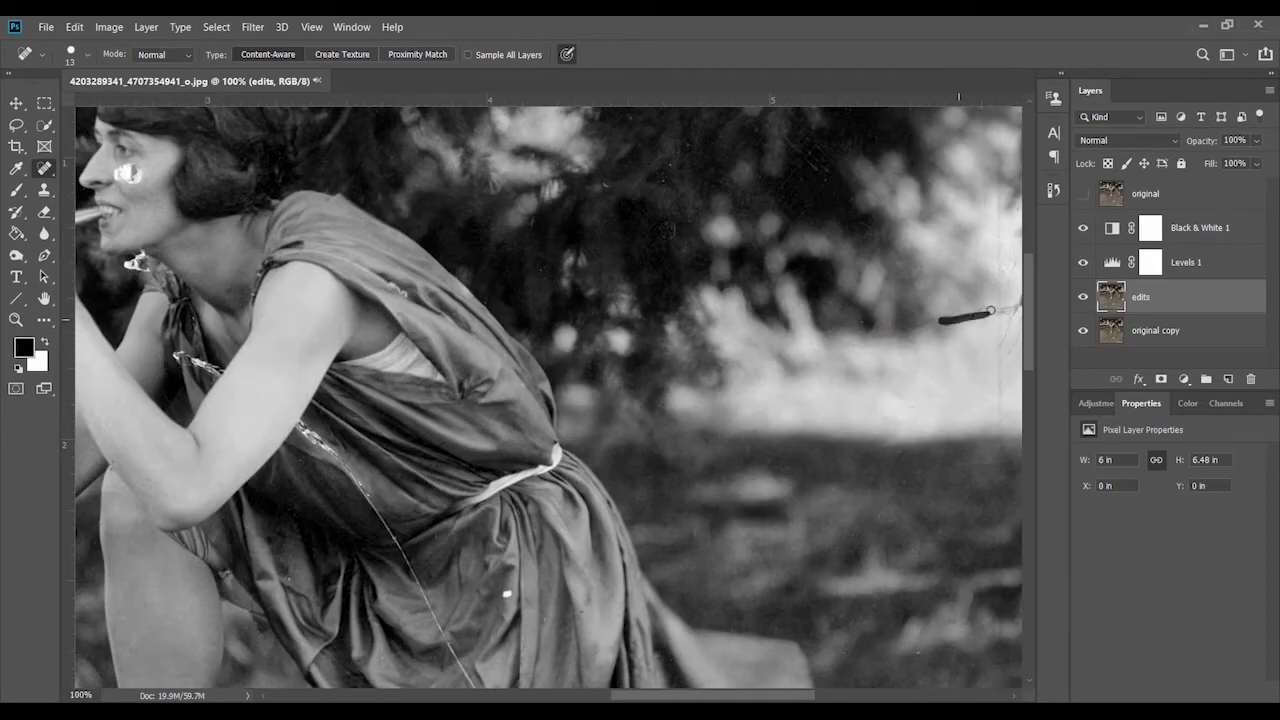
drag(926, 386, 776, 436)
click(1083, 297)
drag(858, 361, 898, 292)
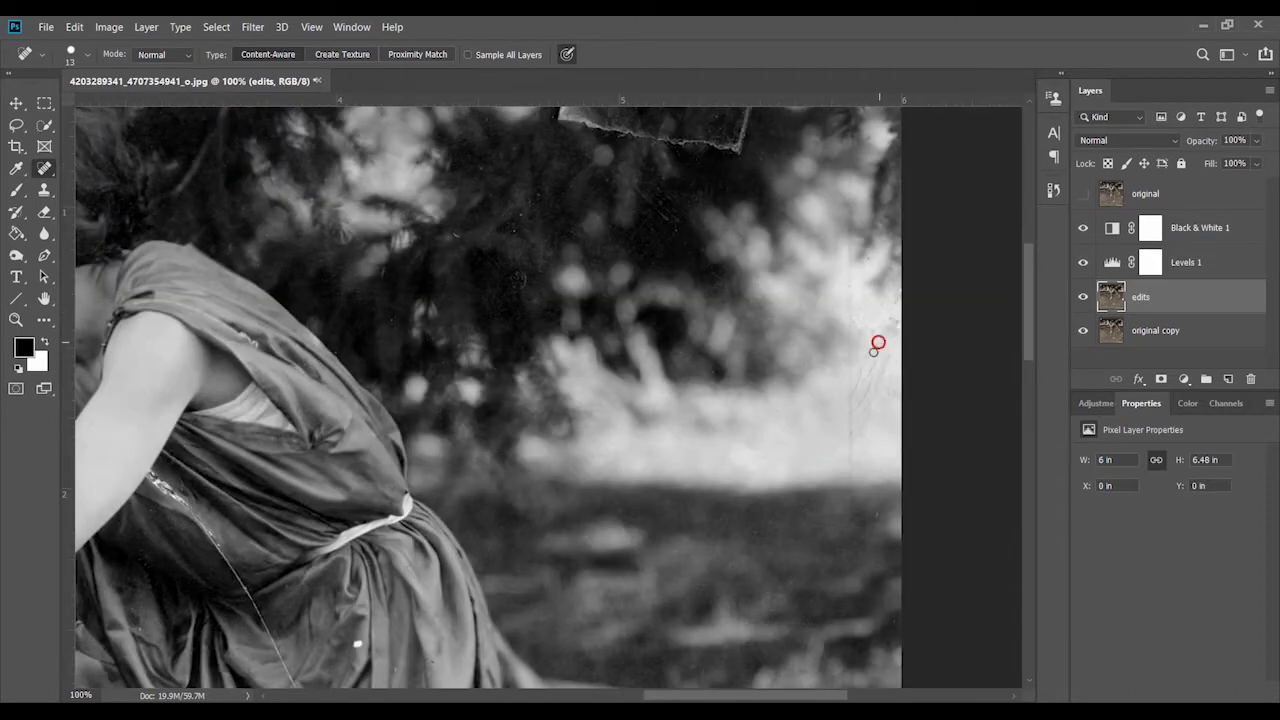
drag(877, 343, 862, 382)
Heal the bright bottom and right edges of the taped piece
scroll(848, 290, up, 3)
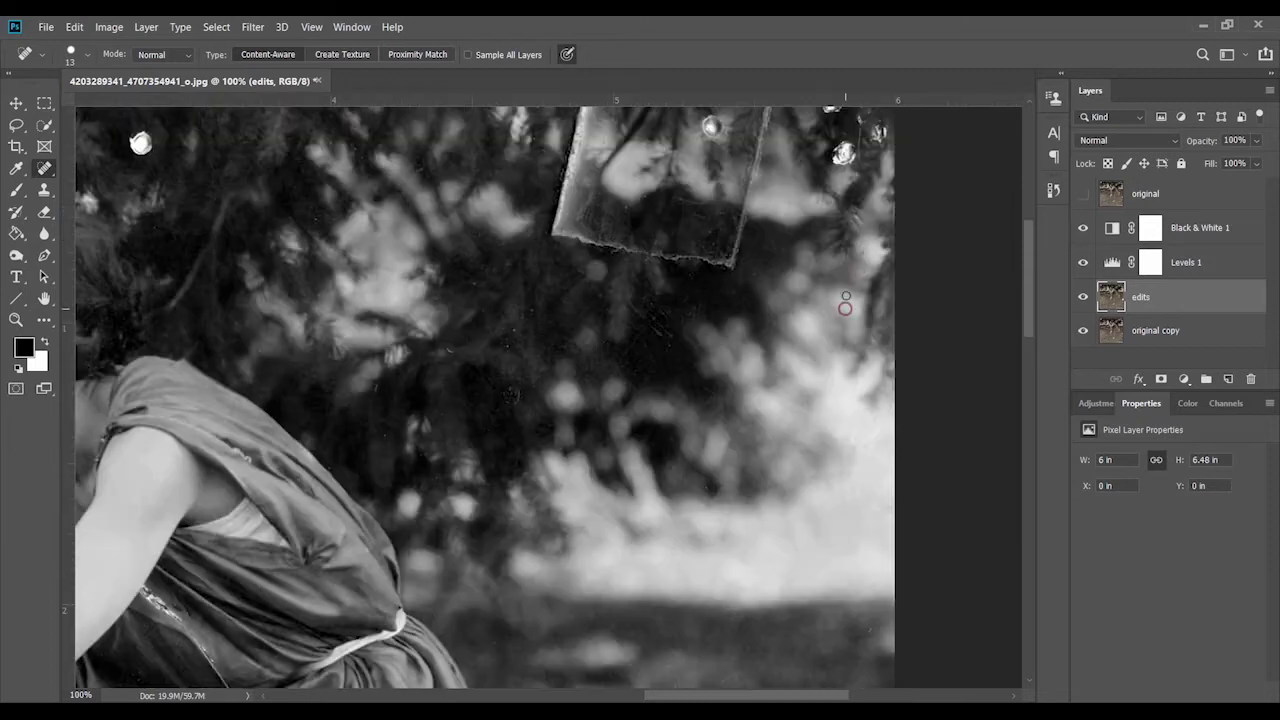
scroll(842, 300, up, 3)
drag(680, 422, 772, 362)
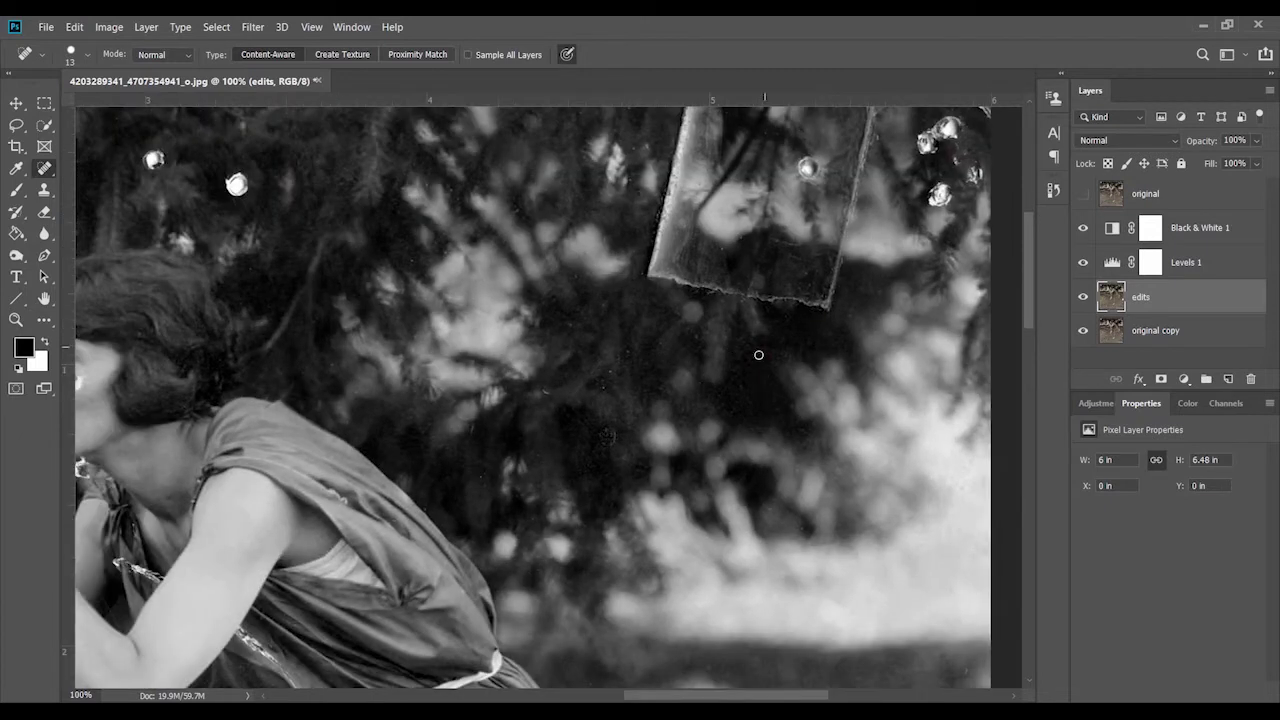
scroll(671, 470, left, 2)
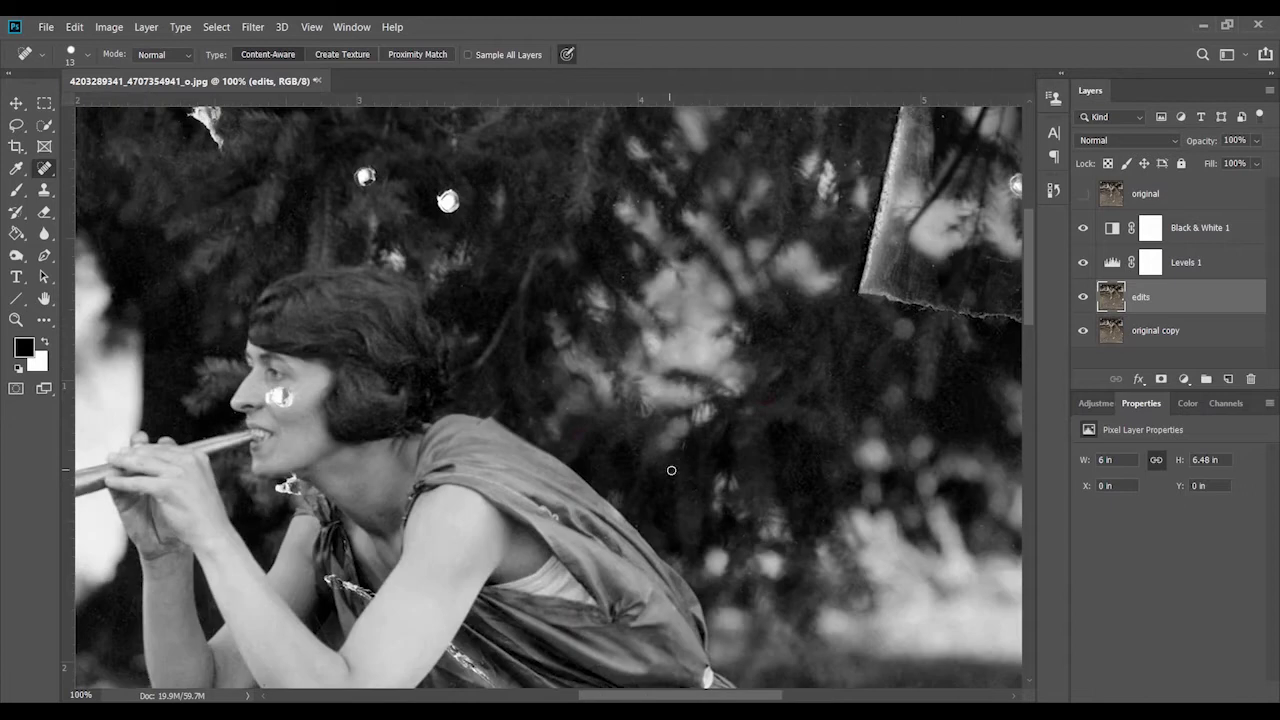
scroll(619, 203, up, 1)
scroll(776, 346, right, 3)
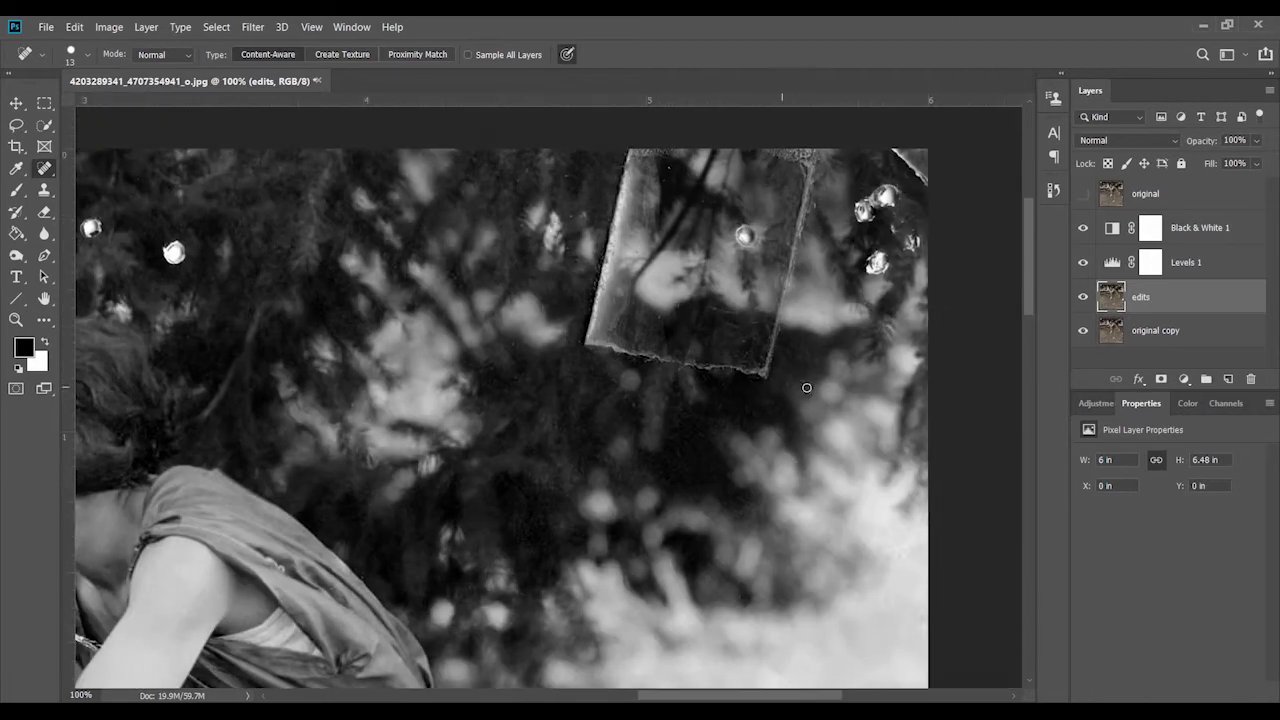
drag(688, 364, 712, 368)
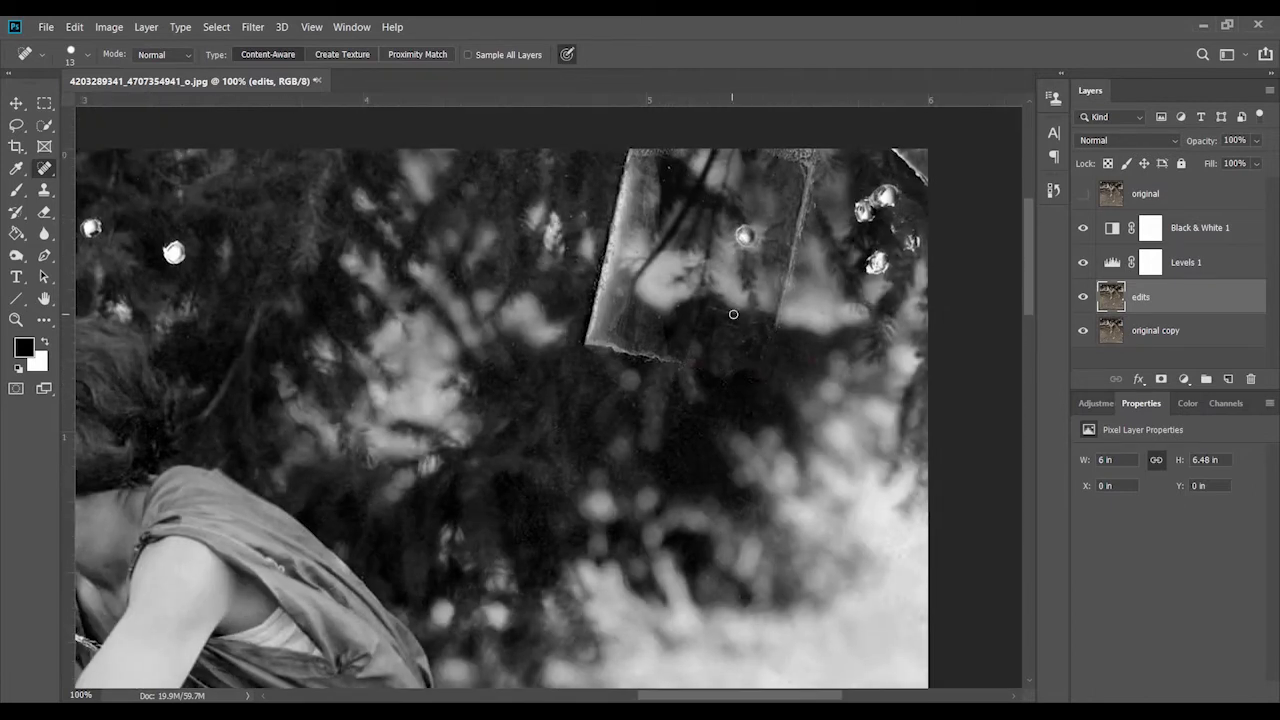
mouse_move(776, 318)
mouse_down()
mouse_move(796, 288)
mouse_move(809, 162)
mouse_up()
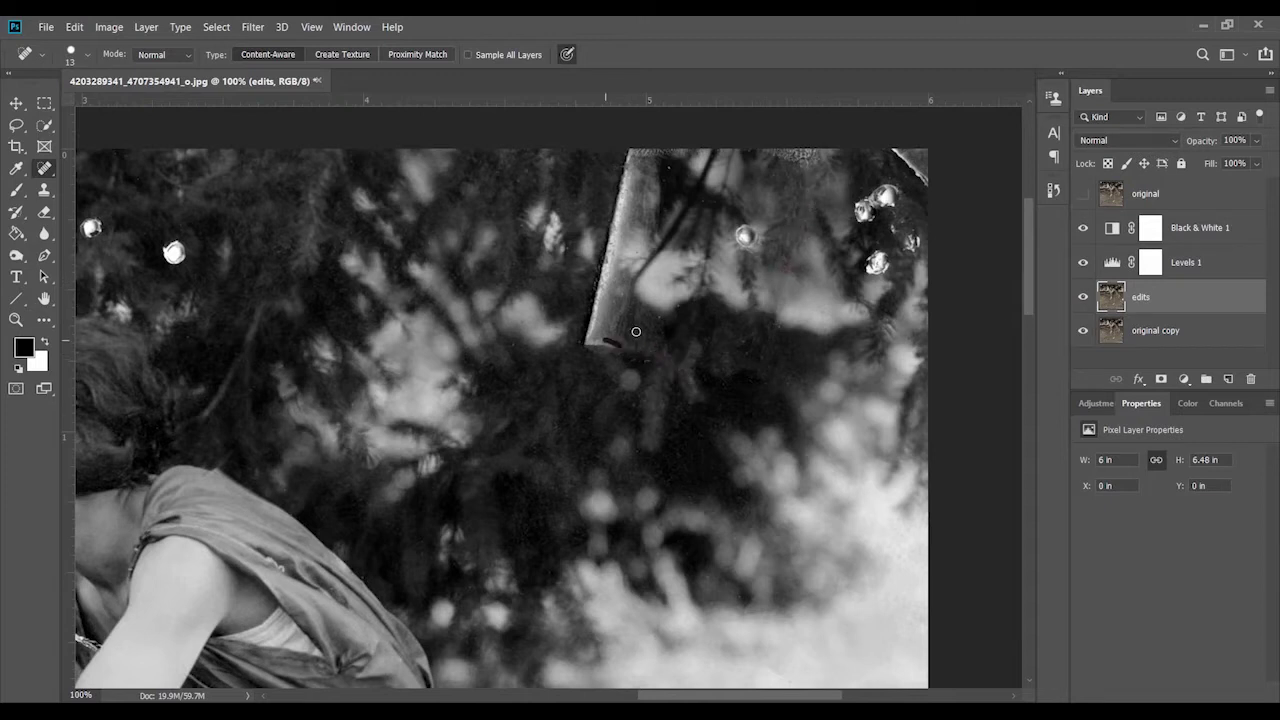
Heal the diagonal and thin vertical scratches across the grass
drag(631, 421, 758, 375)
key(ctrl+minus)
key(ctrl+minus)
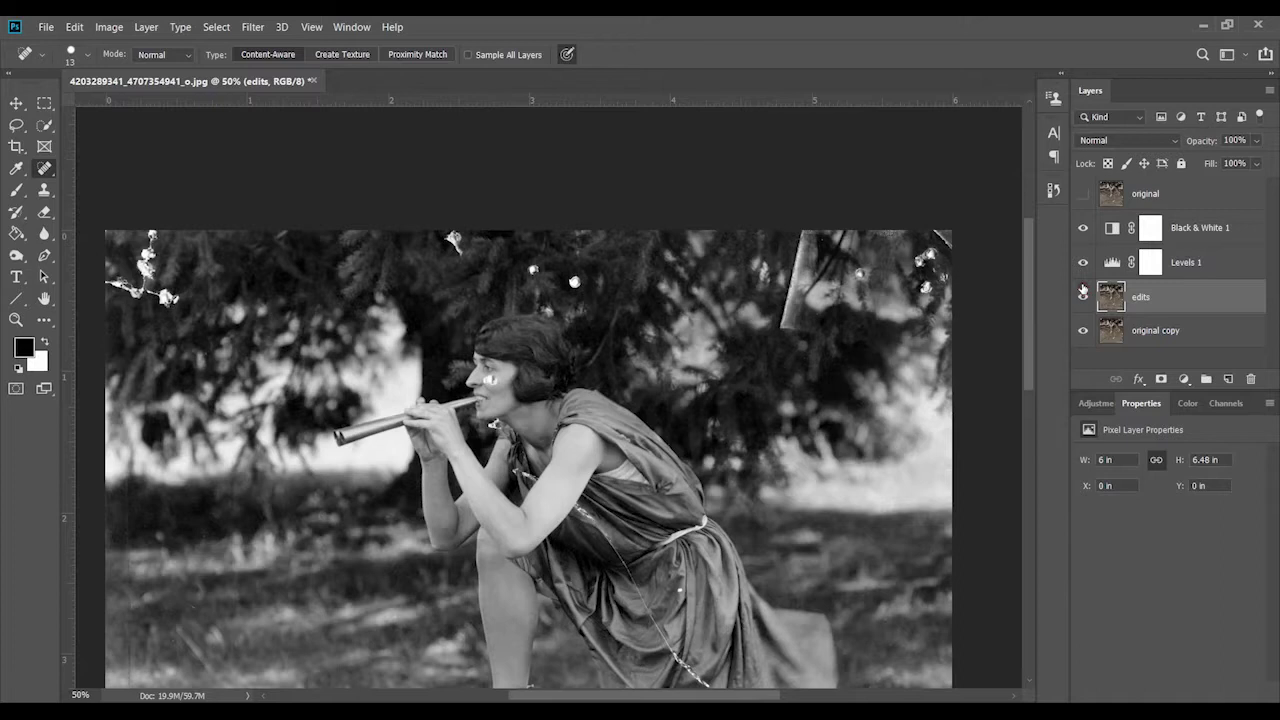
drag(758, 678, 689, 316)
scroll(605, 521, up, 2)
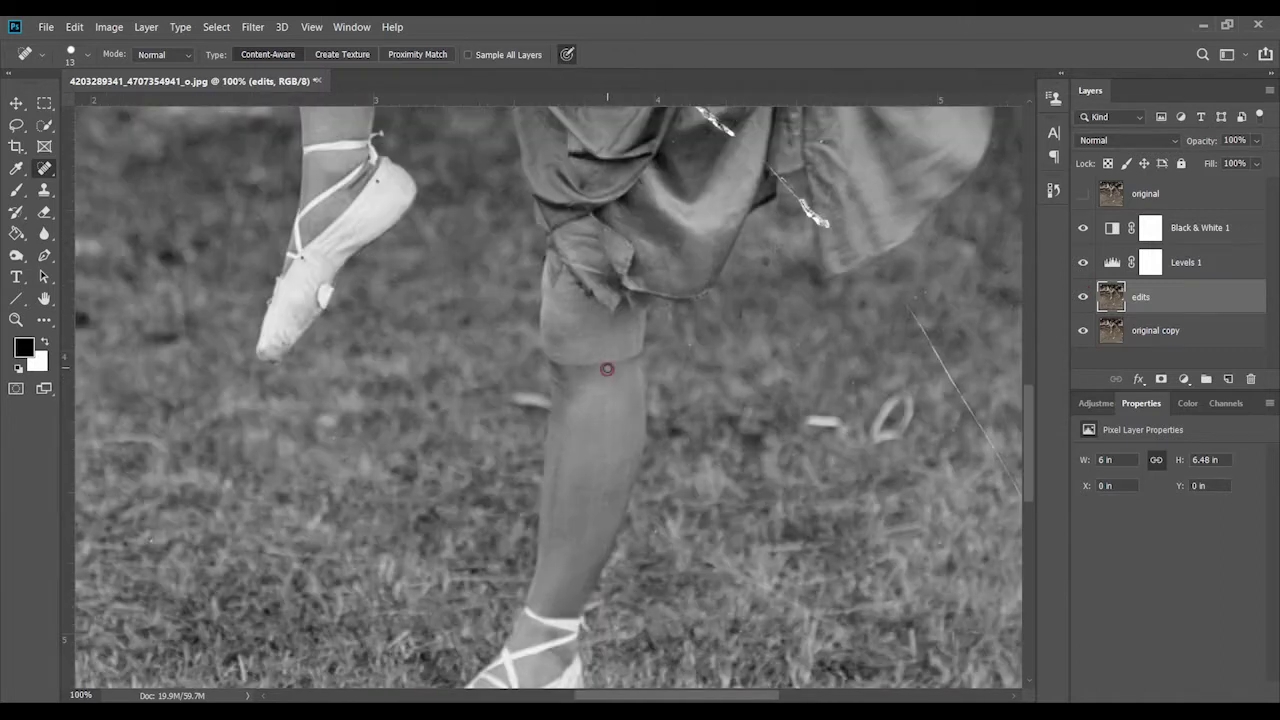
scroll(565, 516, right, 5)
drag(712, 298, 840, 515)
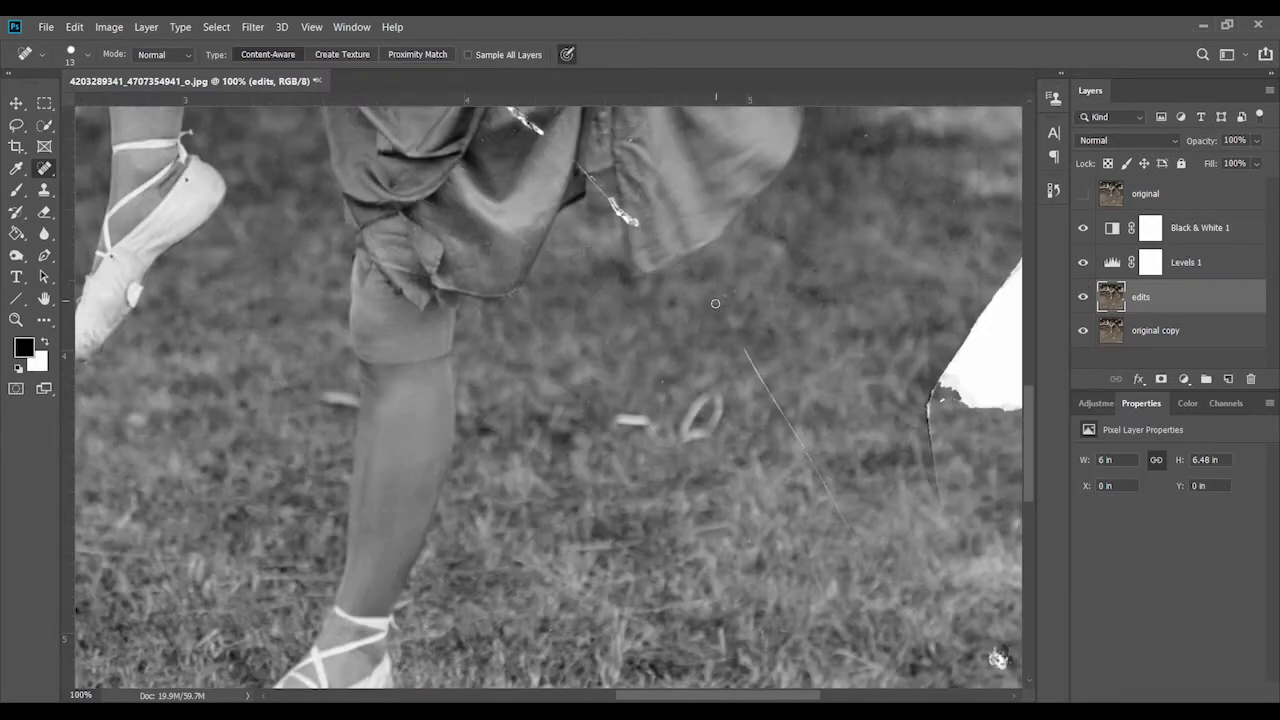
scroll(760, 402, right, 5)
scroll(760, 402, down, 1)
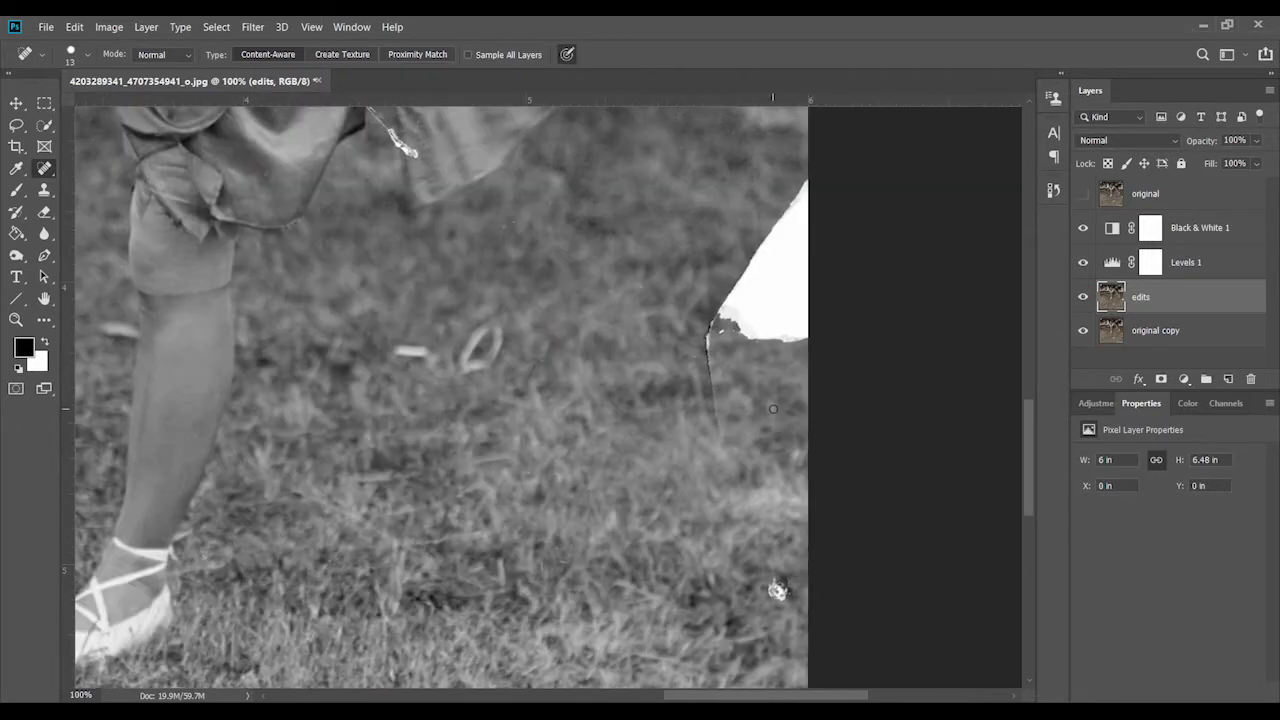
scroll(773, 409, up, 3)
scroll(693, 266, right, 1)
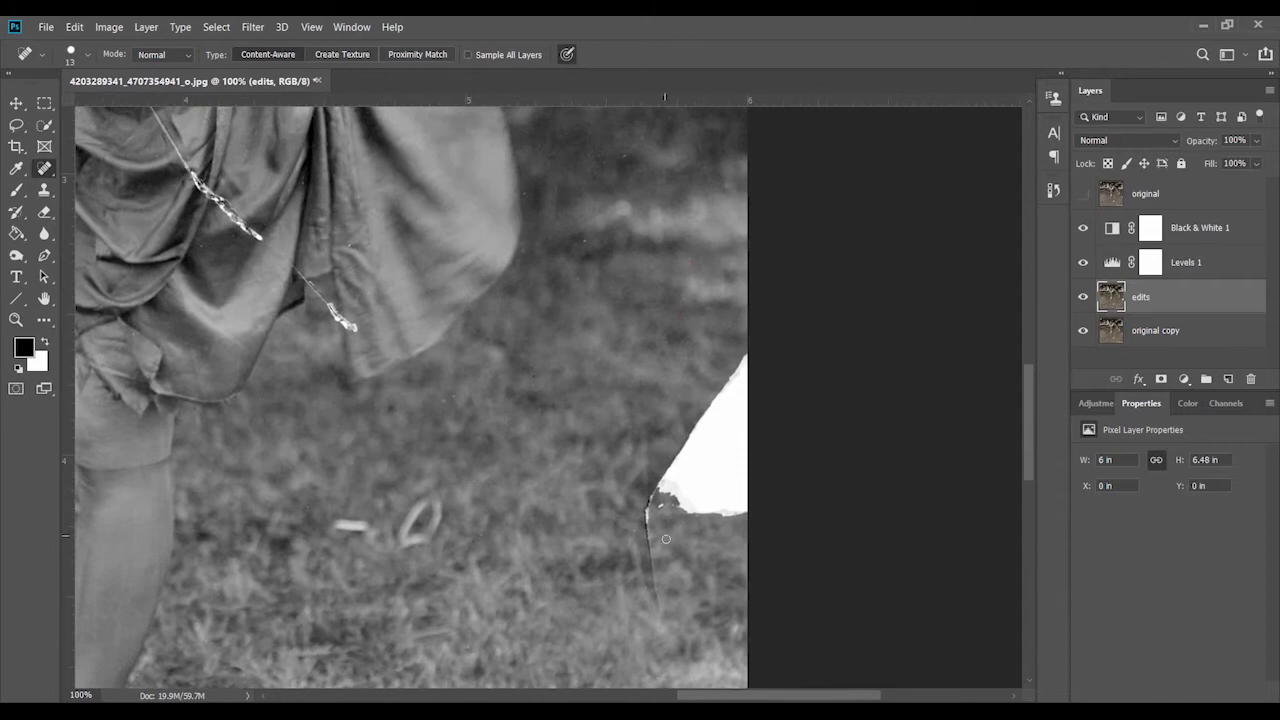
drag(648, 572, 651, 500)
Heal the lower diagonal scratch on the dress
scroll(725, 499, up, 3)
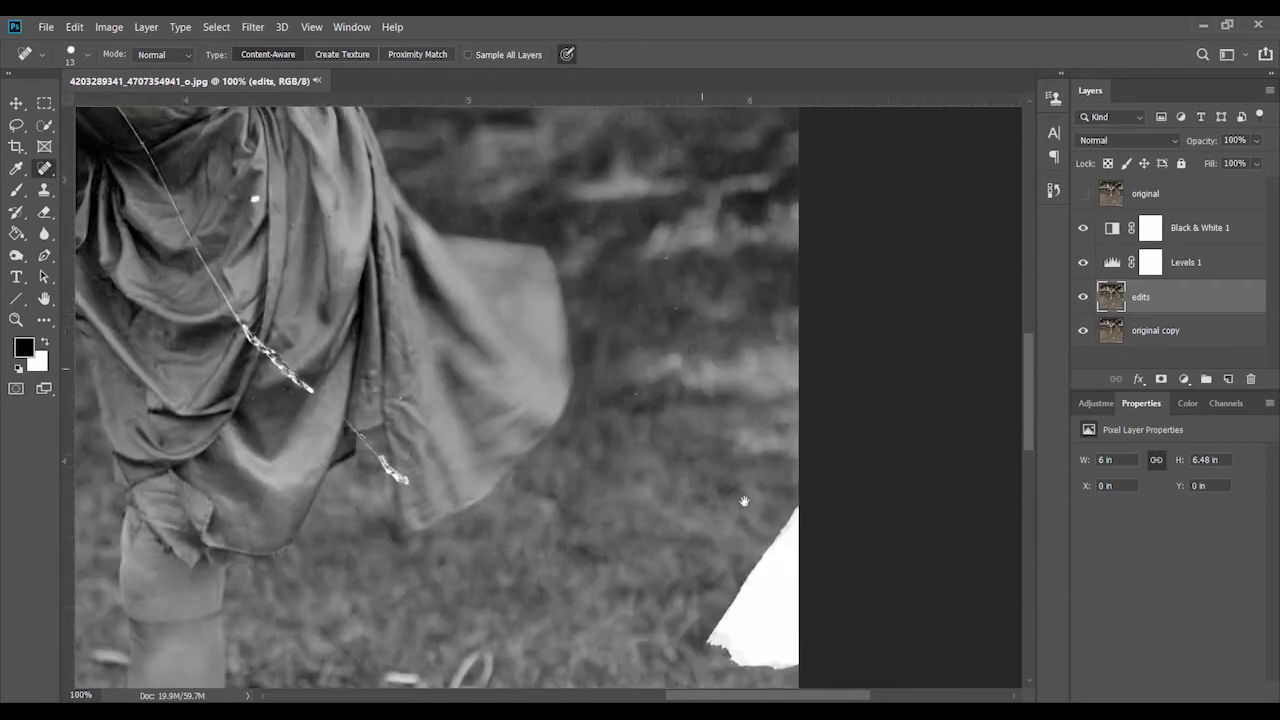
scroll(760, 310, up, 2)
scroll(653, 394, left, 4)
scroll(739, 450, down, 1)
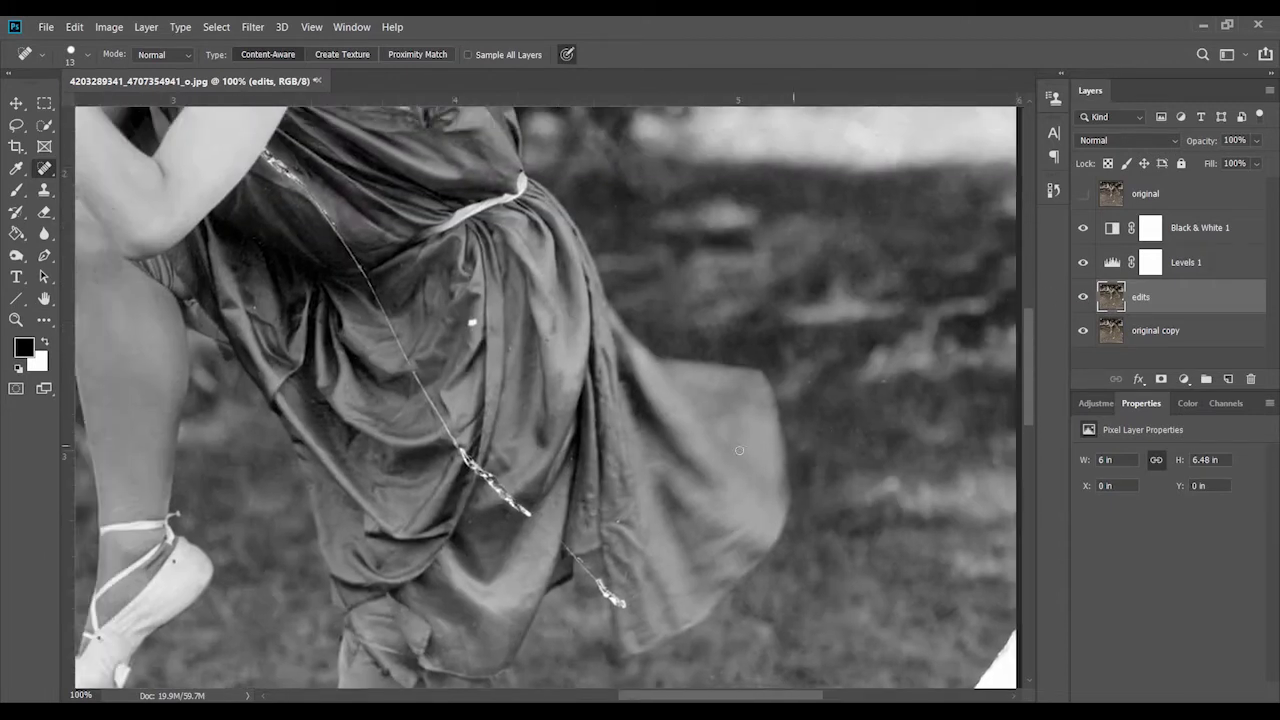
drag(560, 540, 613, 598)
scroll(540, 500, left, 1)
scroll(490, 540, up, 1)
scroll(490, 540, left, 1)
scroll(404, 338, up, 3)
scroll(404, 338, left, 2)
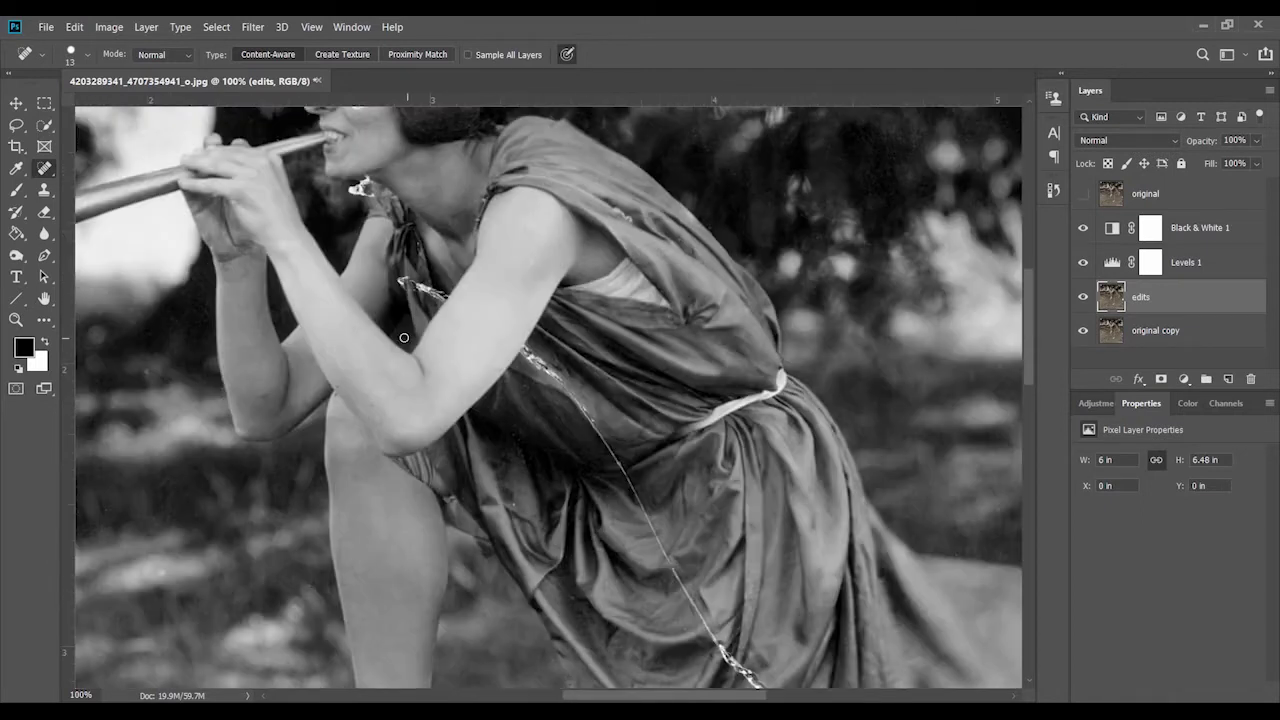
scroll(449, 351, up, 1)
mouse_move(571, 534)
mouse_down()
mouse_move(534, 485)
mouse_move(575, 493)
mouse_move(483, 430)
mouse_move(486, 333)
mouse_up()
scroll(534, 485, up, 1)
right_click(540, 490)
Shrink the healing brush to size 8 and heal the dress scratch further up
key(Return)
scroll(682, 605, up, 1)
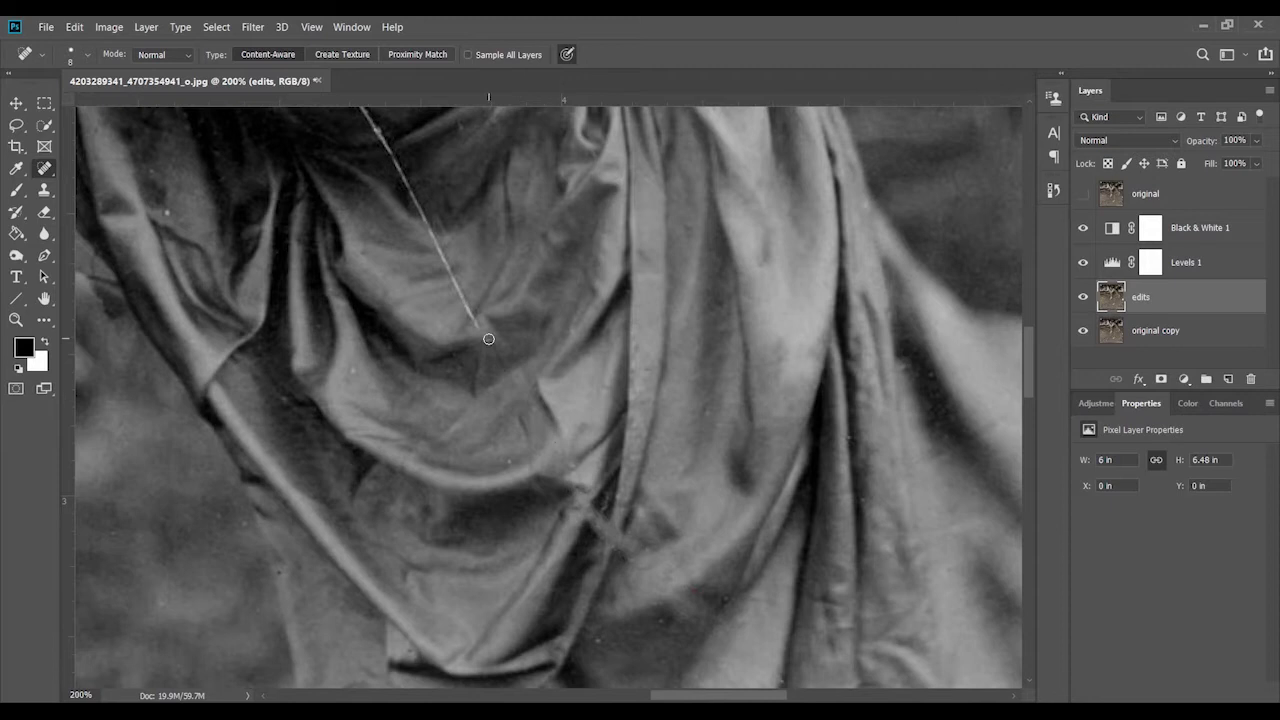
scroll(497, 371, up, 3)
mouse_move(569, 470)
mouse_down()
mouse_move(537, 443)
mouse_move(509, 386)
mouse_up()
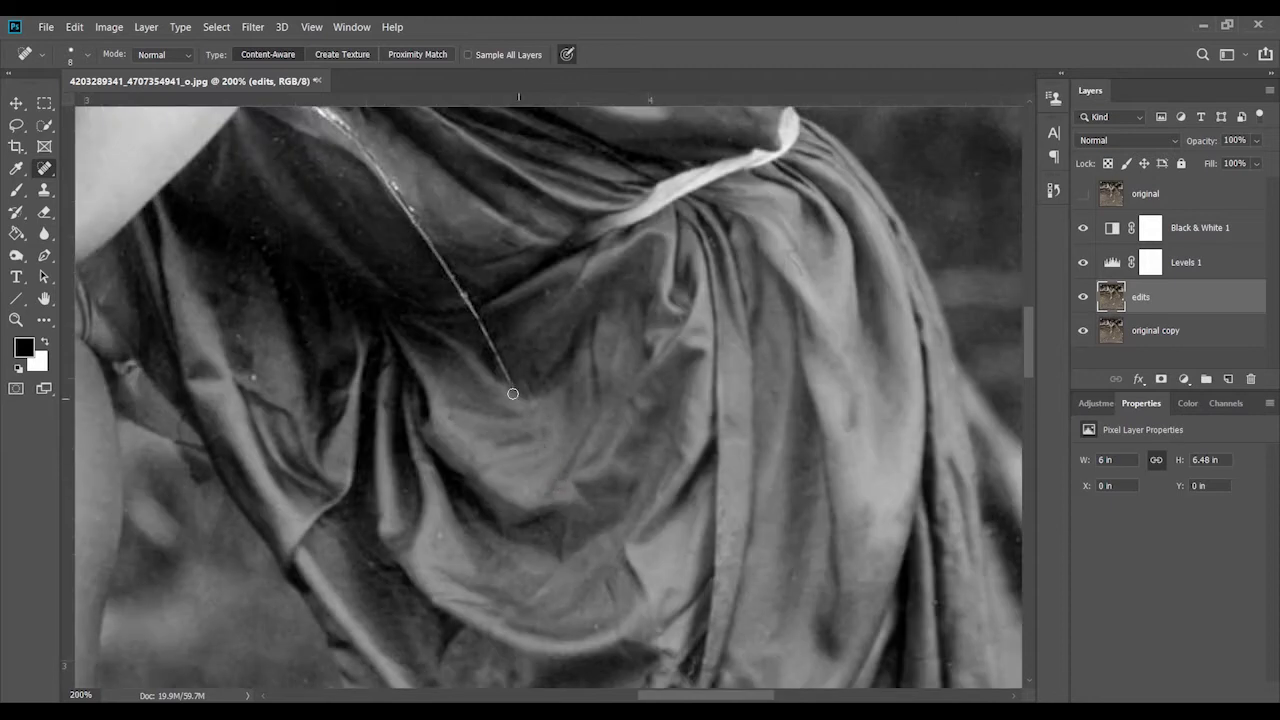
scroll(509, 386, up, 3)
drag(585, 482, 470, 290)
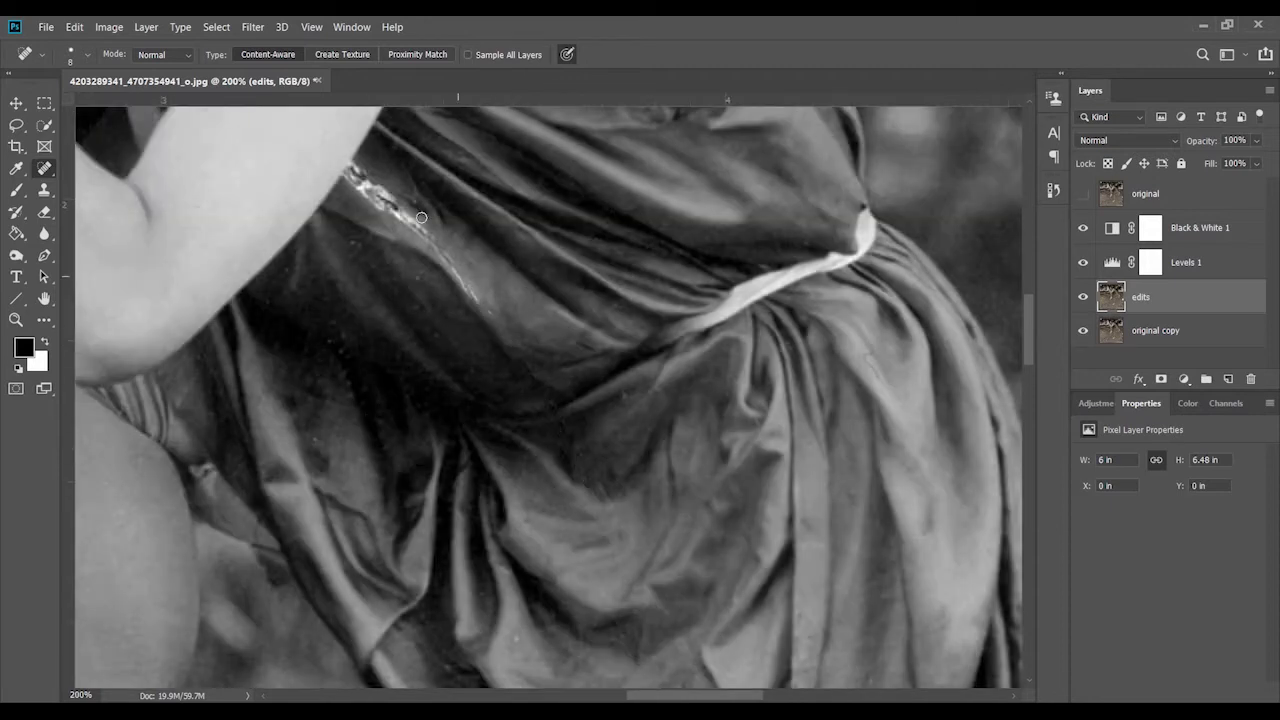
Heal the remaining scratch higher on the dress and beside the dancer's arm
drag(420, 215, 477, 297)
scroll(518, 360, up, 3)
mouse_move(512, 372)
mouse_down()
mouse_move(446, 312)
mouse_move(515, 375)
mouse_up()
scroll(491, 366, down, 3)
scroll(475, 273, up, 5)
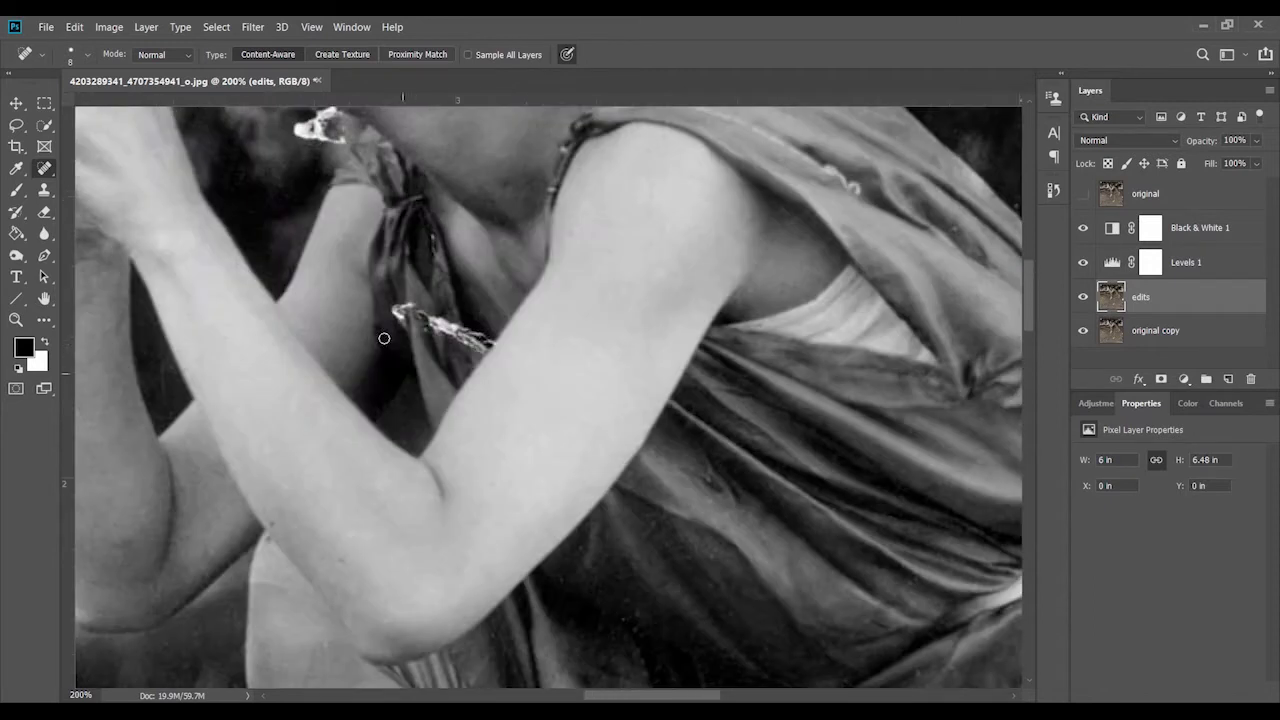
mouse_move(383, 337)
mouse_down()
mouse_move(423, 297)
mouse_move(483, 319)
mouse_move(485, 344)
mouse_up()
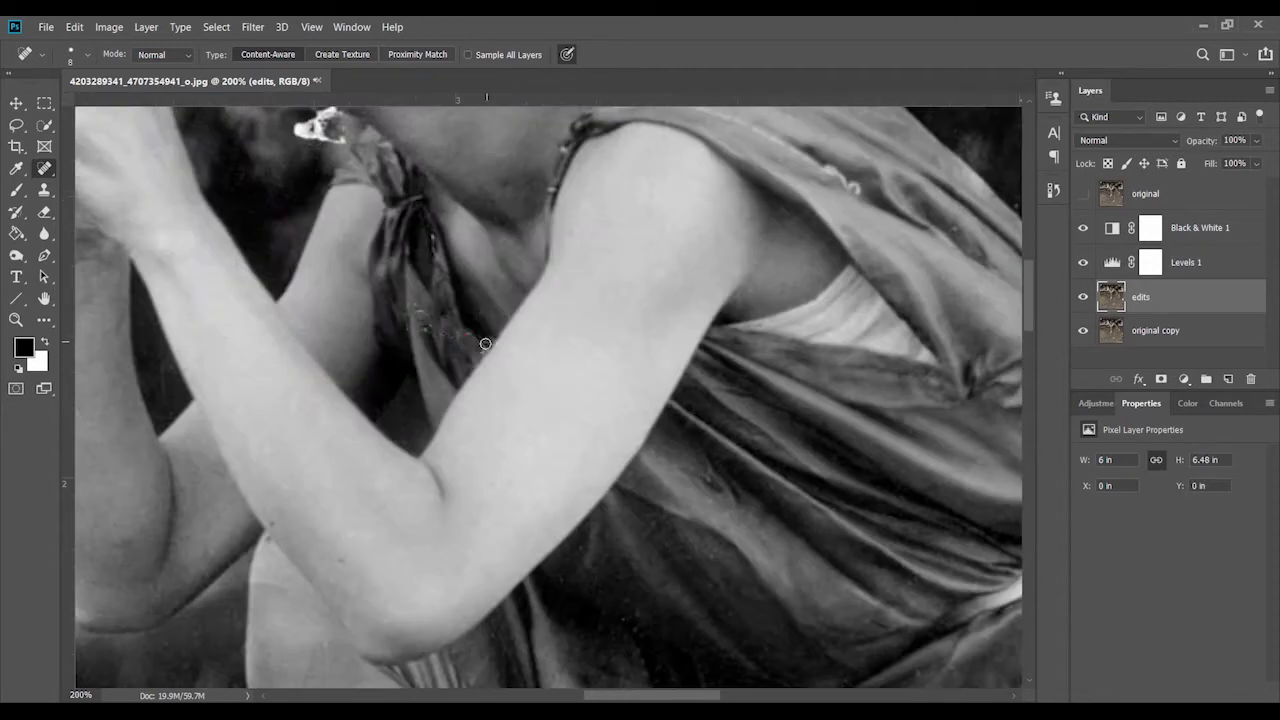
scroll(486, 417, down, 2)
scroll(486, 417, down, 1)
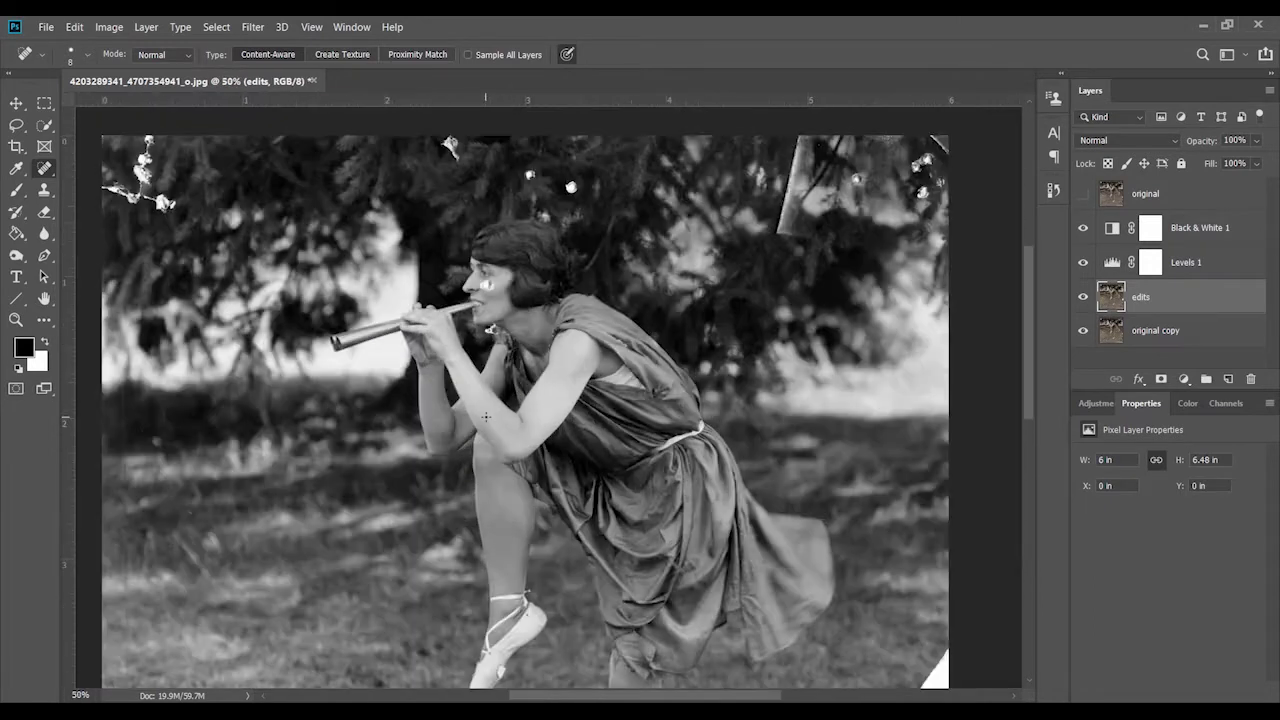
scroll(667, 603, up, 3)
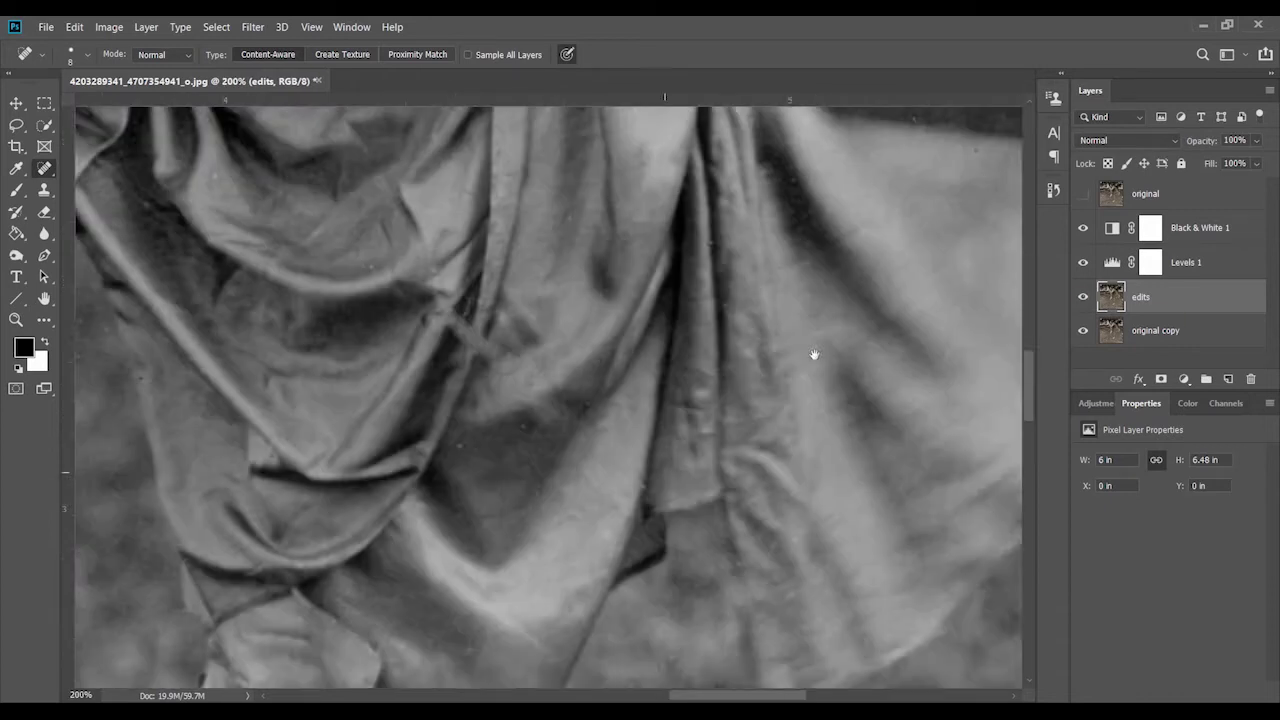
Set up the Dodge tool with Midtones range, 4% exposure and a roughly 7 px brush
key(o)
right_click(704, 347)
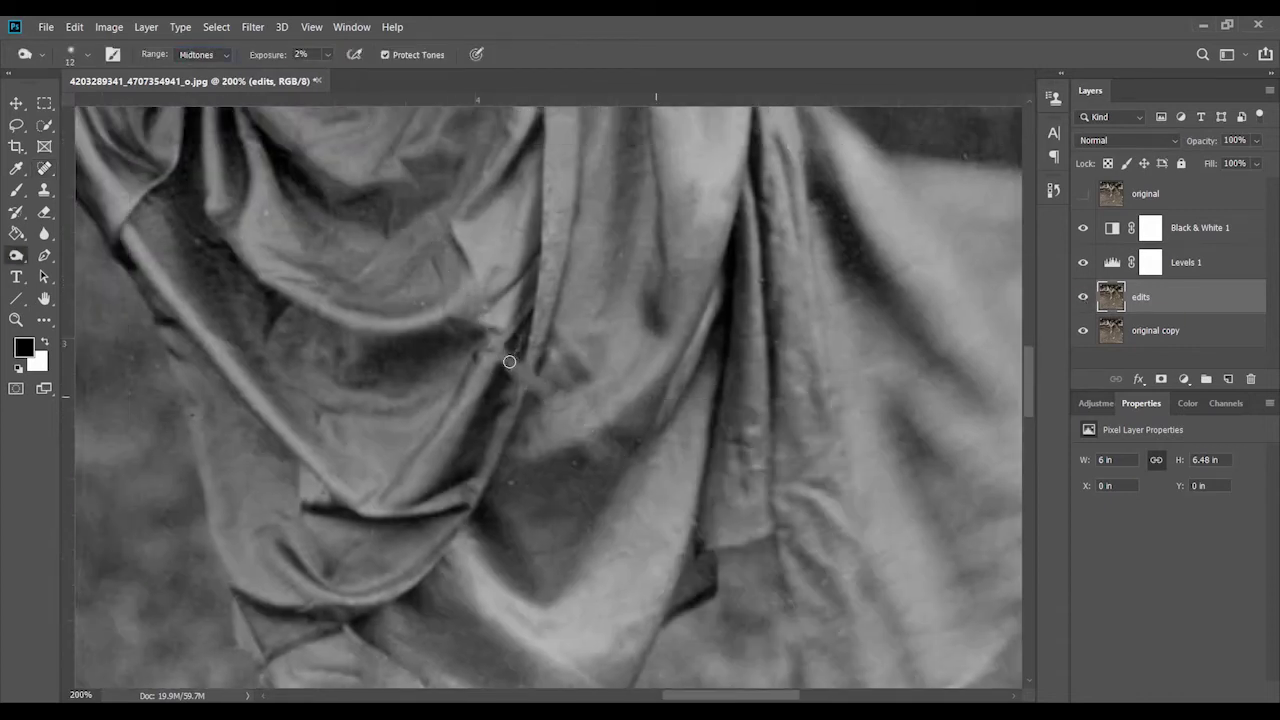
key(Escape)
key(alt+shift+m)
key(0)
key(4)
key(bracketleft)
key(bracketleft)
key(bracketleft)
right_click(550, 382)
key(Return)
drag(586, 451, 605, 451)
right_click(566, 410)
key(Return)
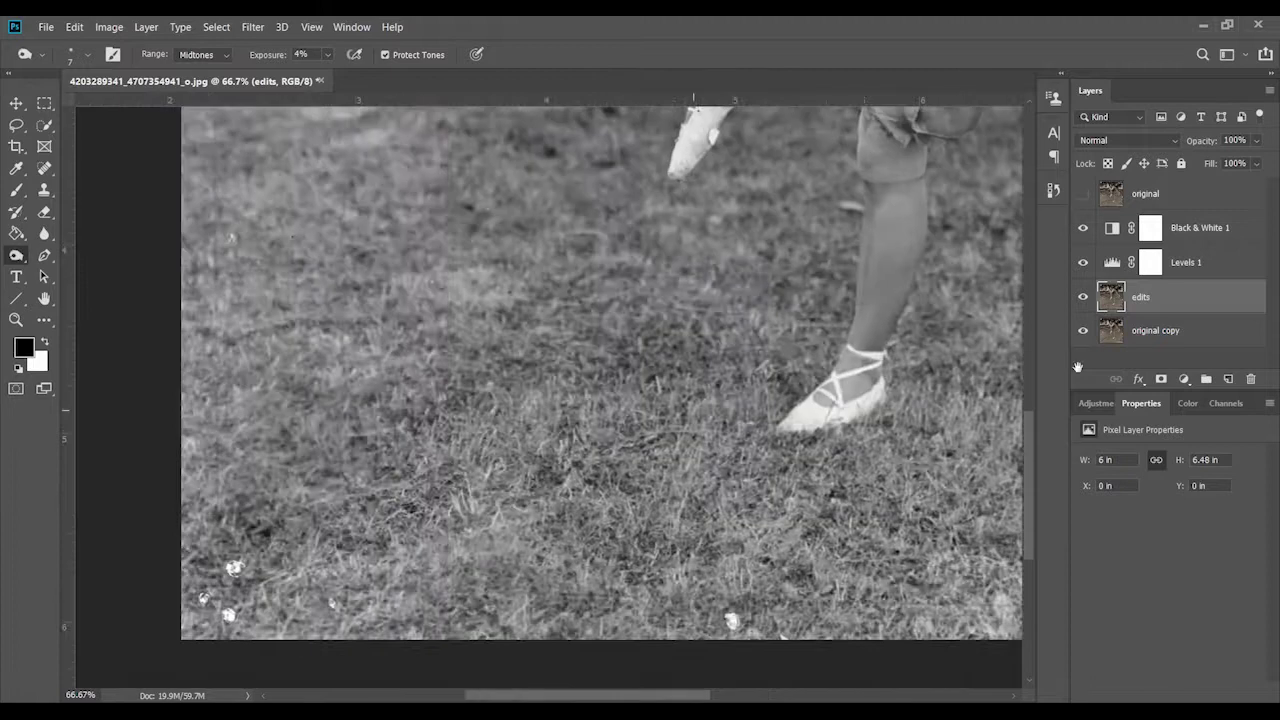
At 100% zoom, spot-heal the dark vertical scratch and nearby specks in the background
key(ctrl+1)
key(j)
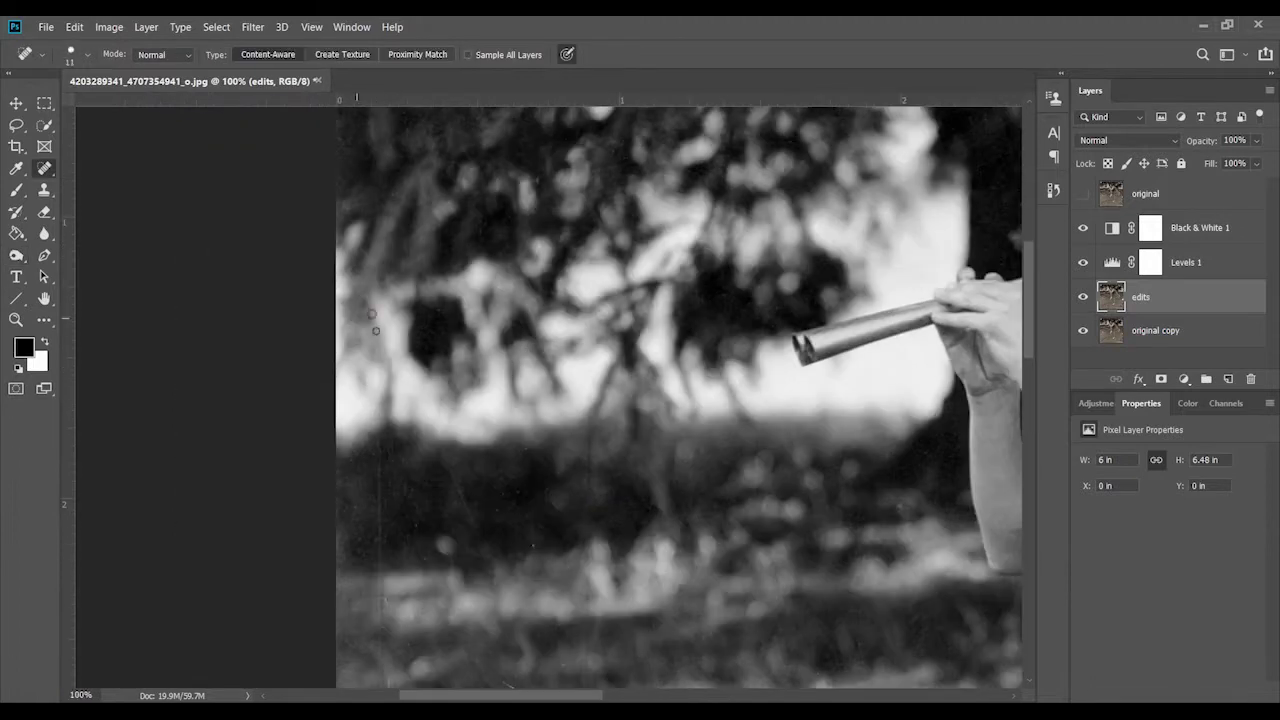
drag(381, 500, 387, 449)
drag(392, 517, 443, 292)
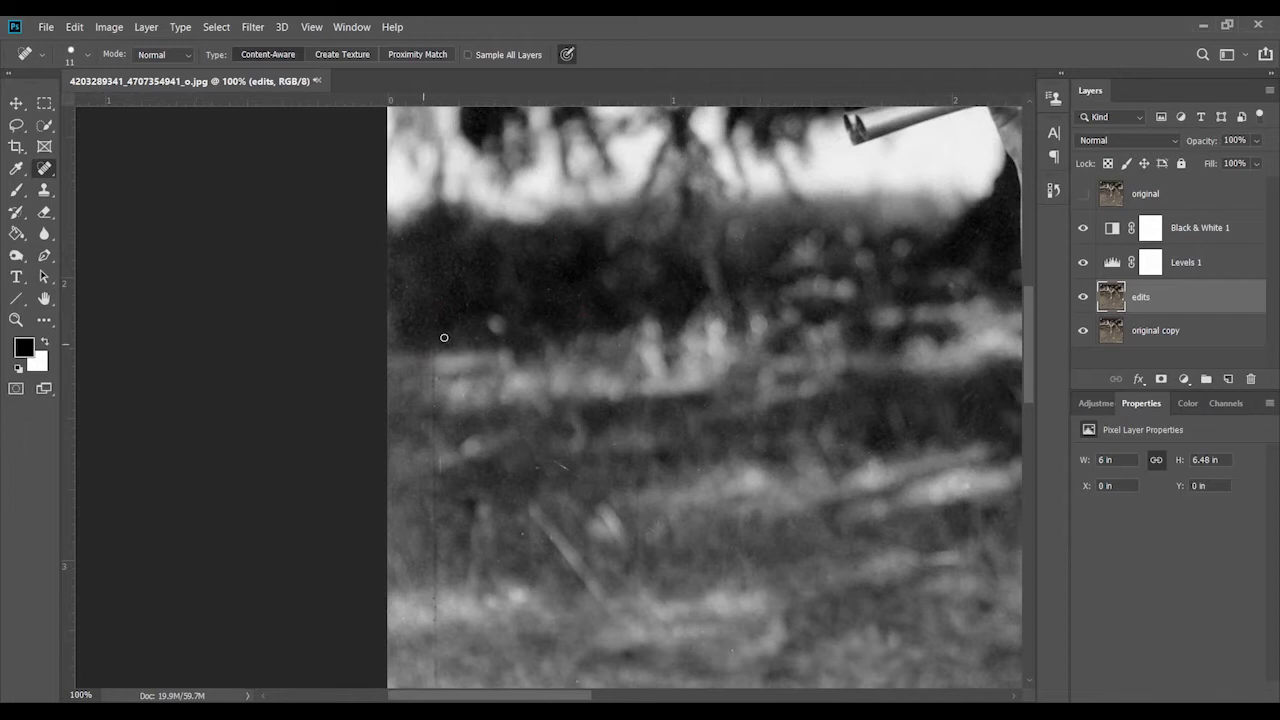
scroll(448, 442, down, 5)
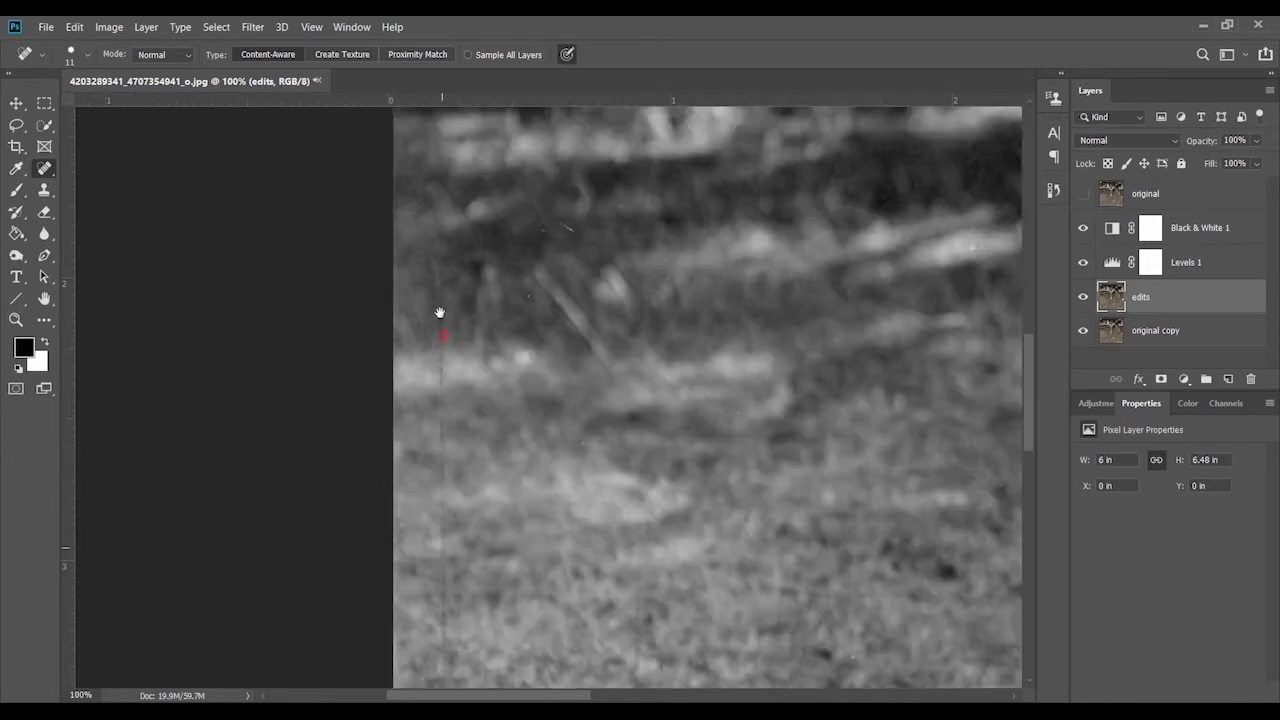
drag(447, 376, 446, 343)
Spot-heal the vertical specks lower in the grass, then pan around to check for more
scroll(456, 266, down, 5)
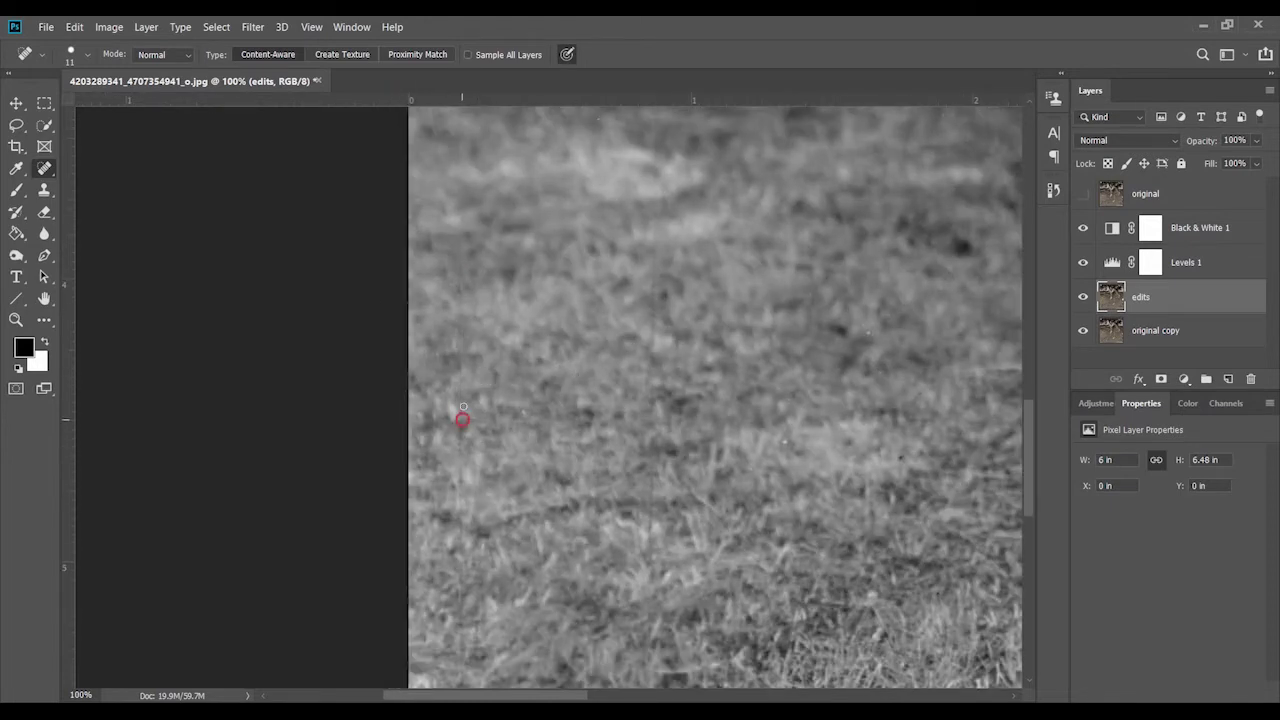
scroll(461, 465, down, 6)
drag(532, 275, 535, 250)
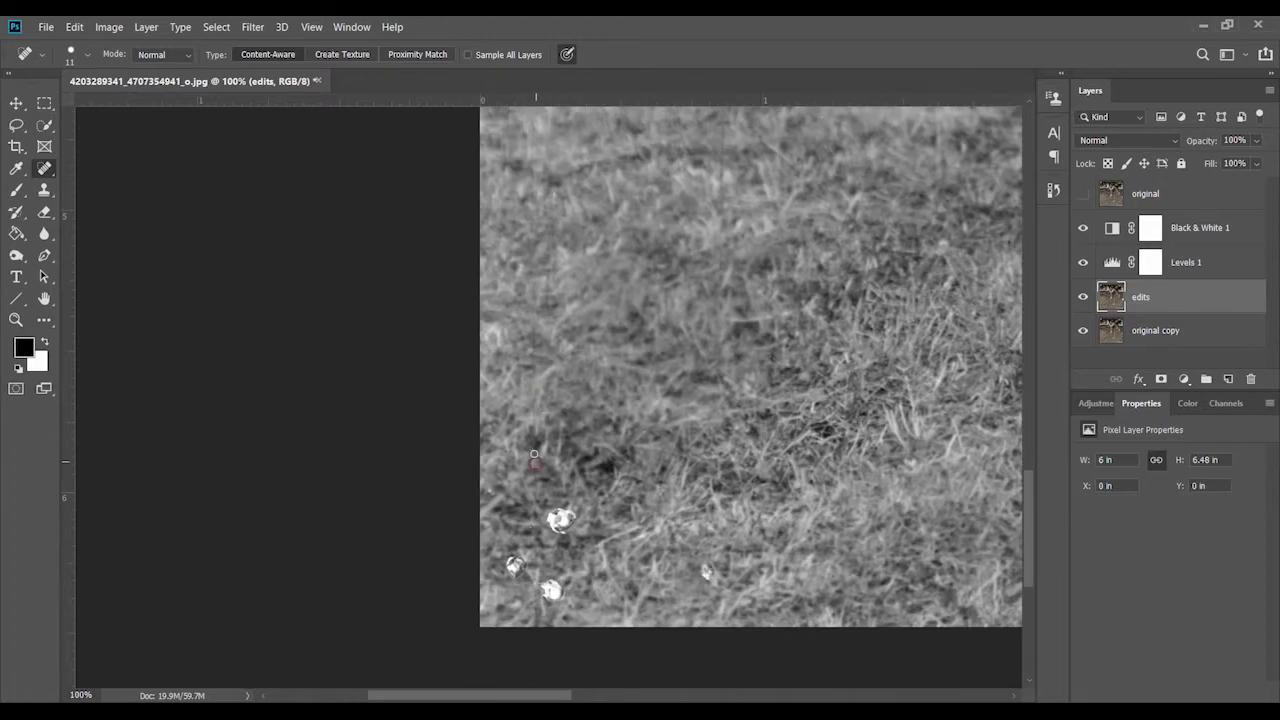
scroll(575, 535, up, 6)
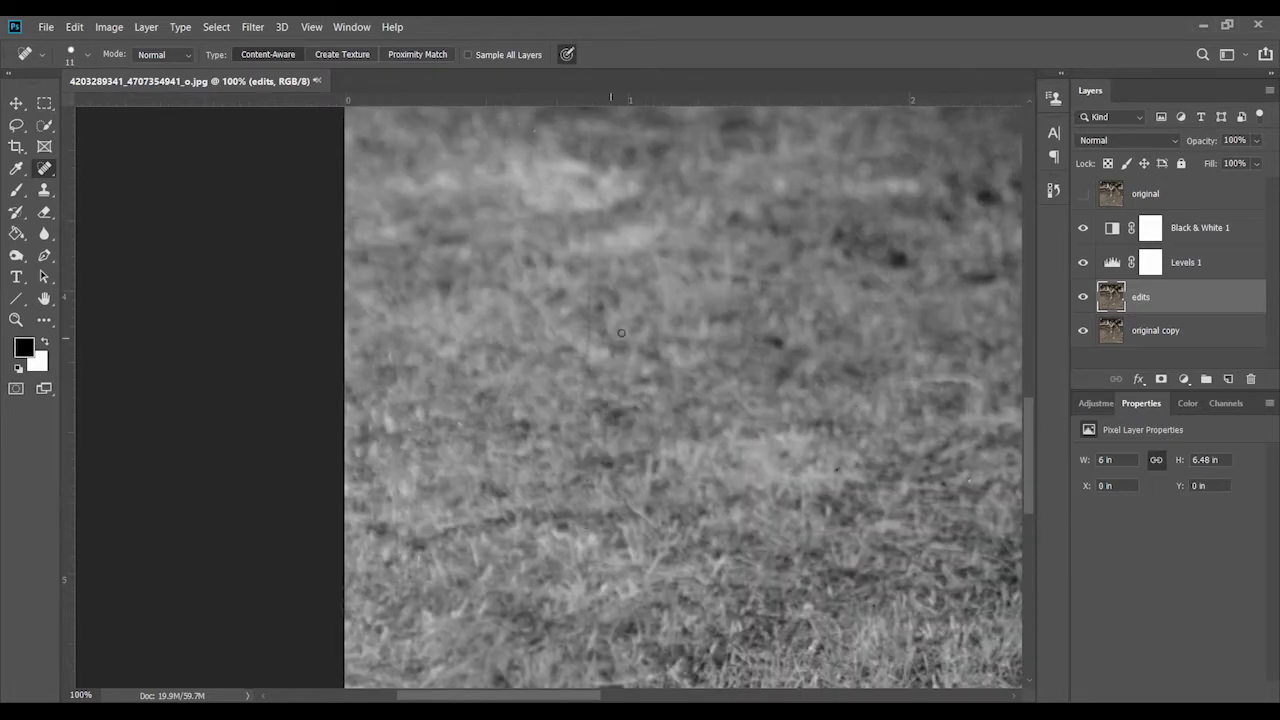
scroll(621, 332, up, 3)
scroll(568, 400, up, 3)
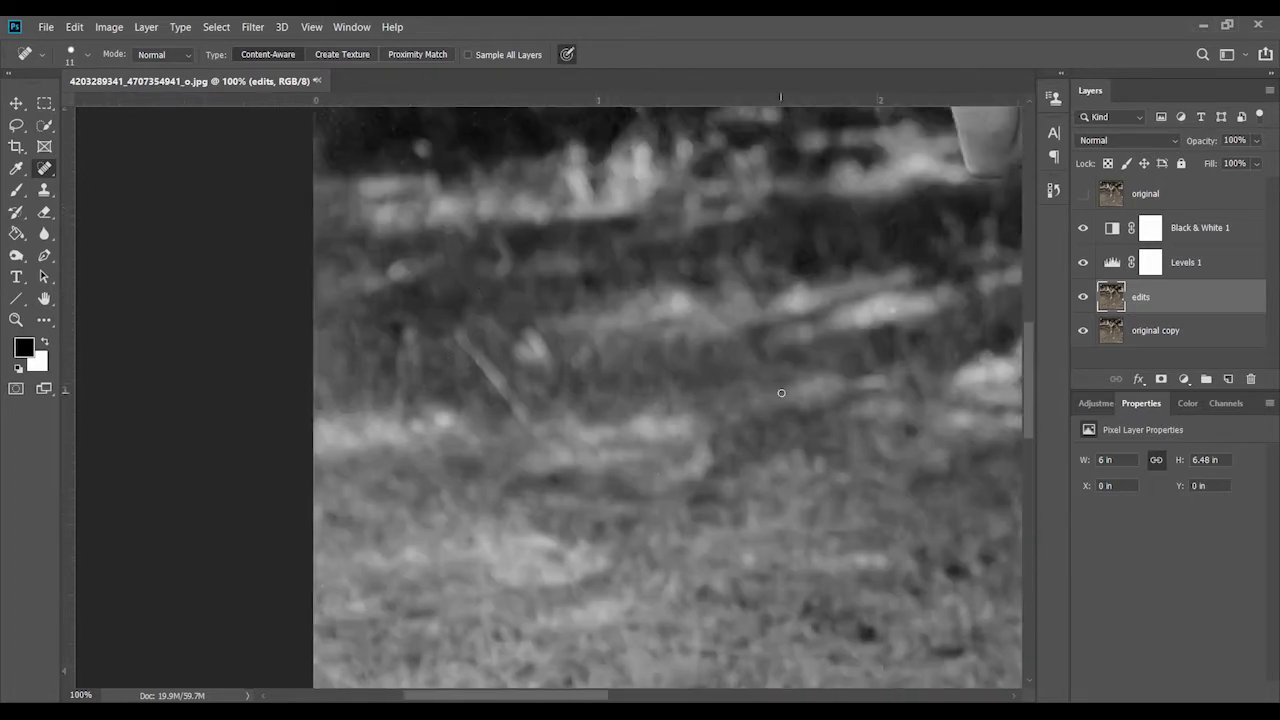
drag(559, 386, 562, 306)
scroll(556, 508, up, 5)
scroll(503, 497, up, 2)
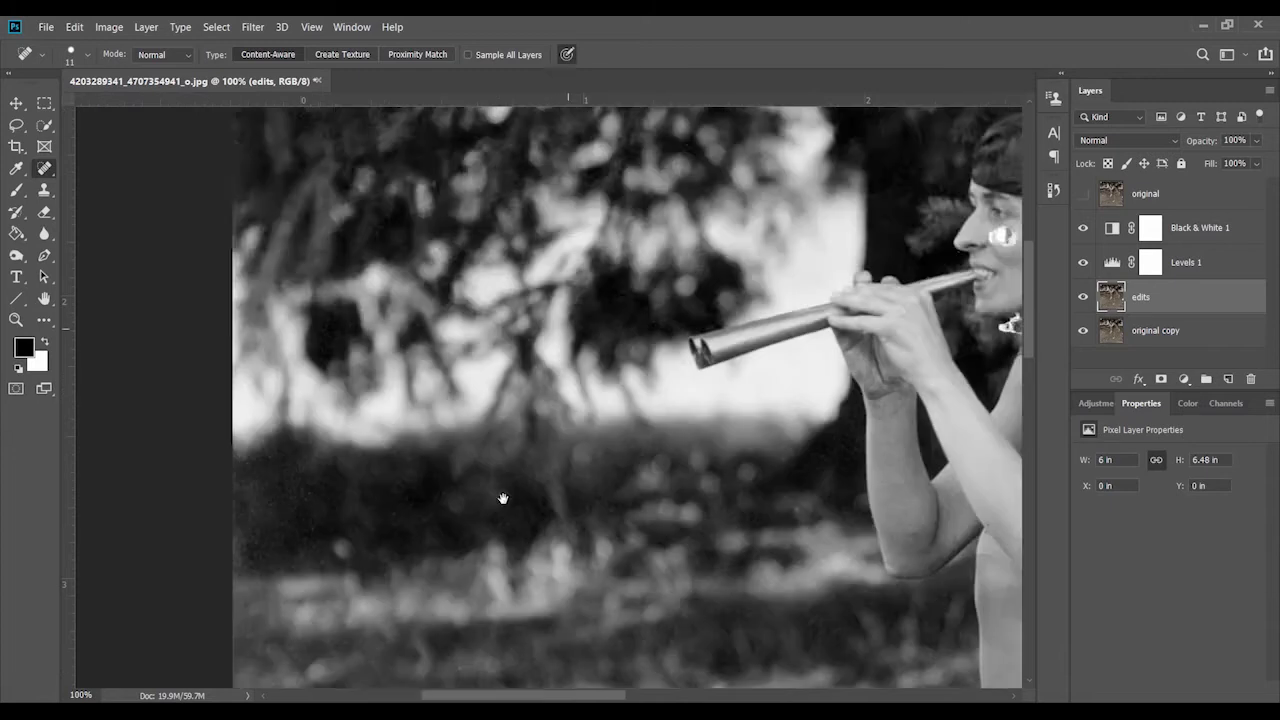
scroll(549, 402, down, 3)
scroll(549, 402, right, 2)
scroll(549, 402, down, 4)
scroll(623, 534, up, 6)
scroll(671, 380, down, 1)
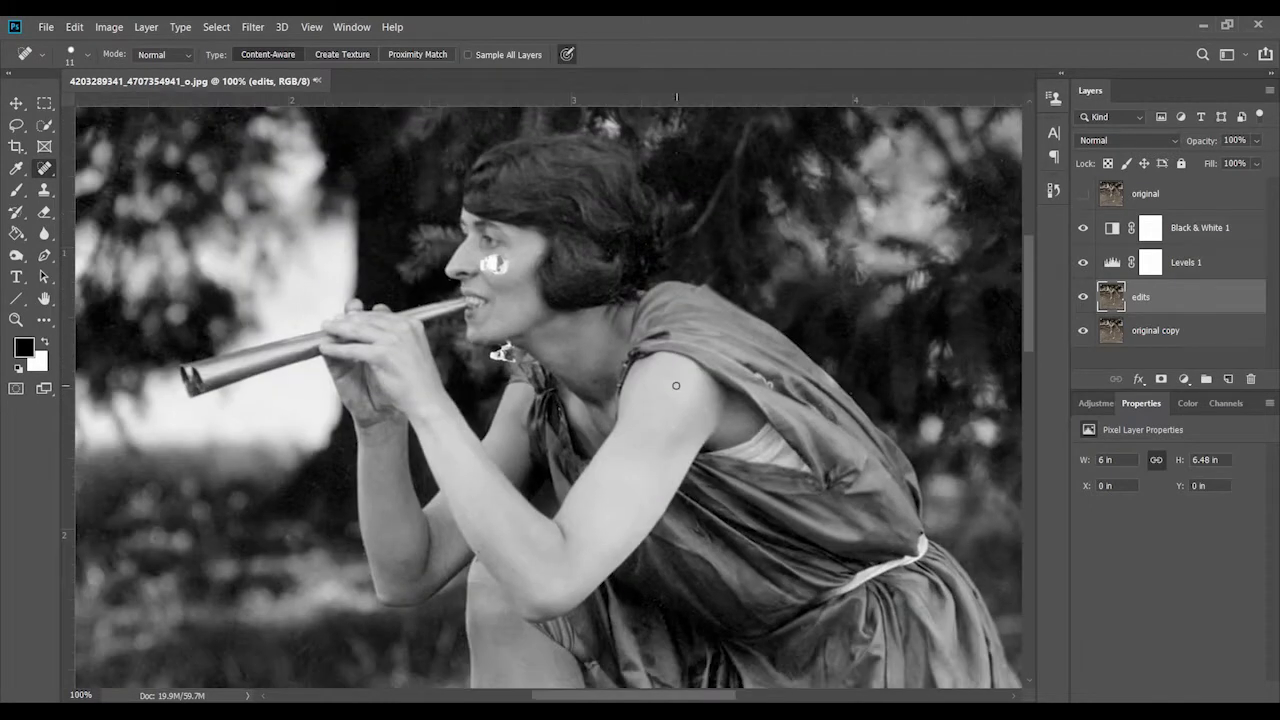
alt+scroll(671, 380, down, 1)
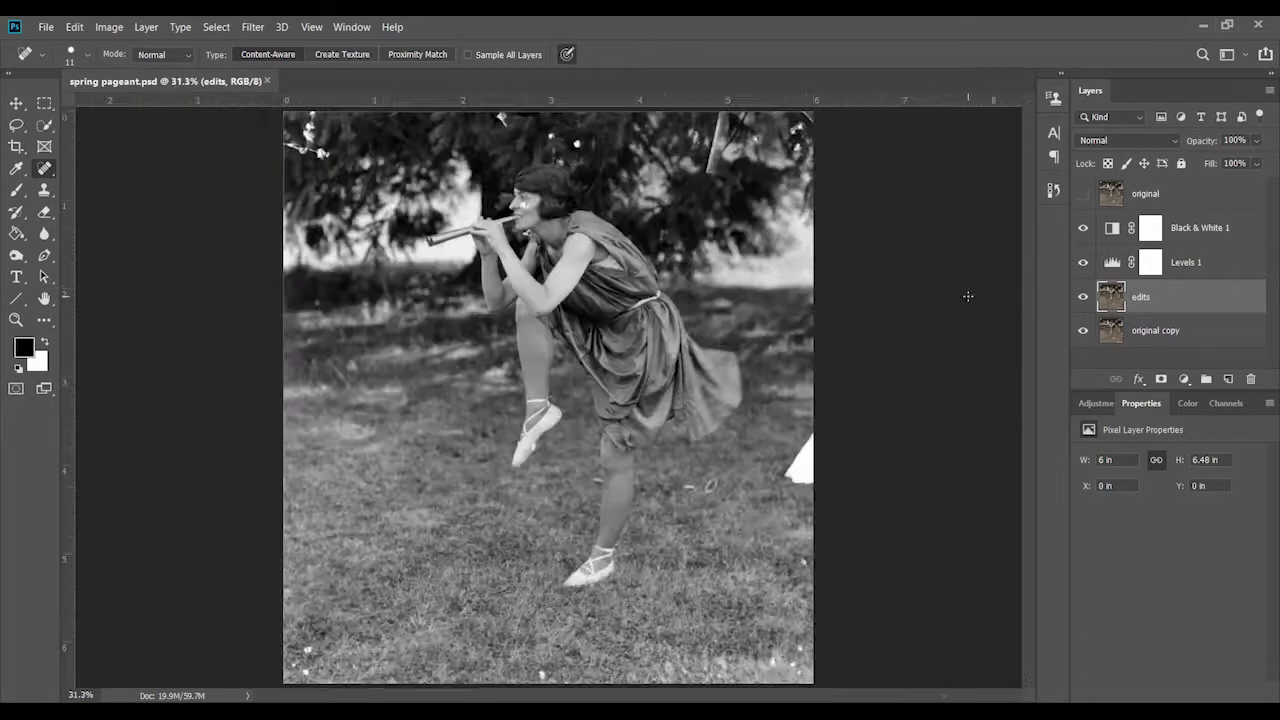
With a smaller Clone Stamp brush sampling dark foliage, try cloning the treetop blossom, then undo the strokes
scroll(600, 423, up, 3)
scroll(600, 423, up, 5)
scroll(600, 423, up, 3)
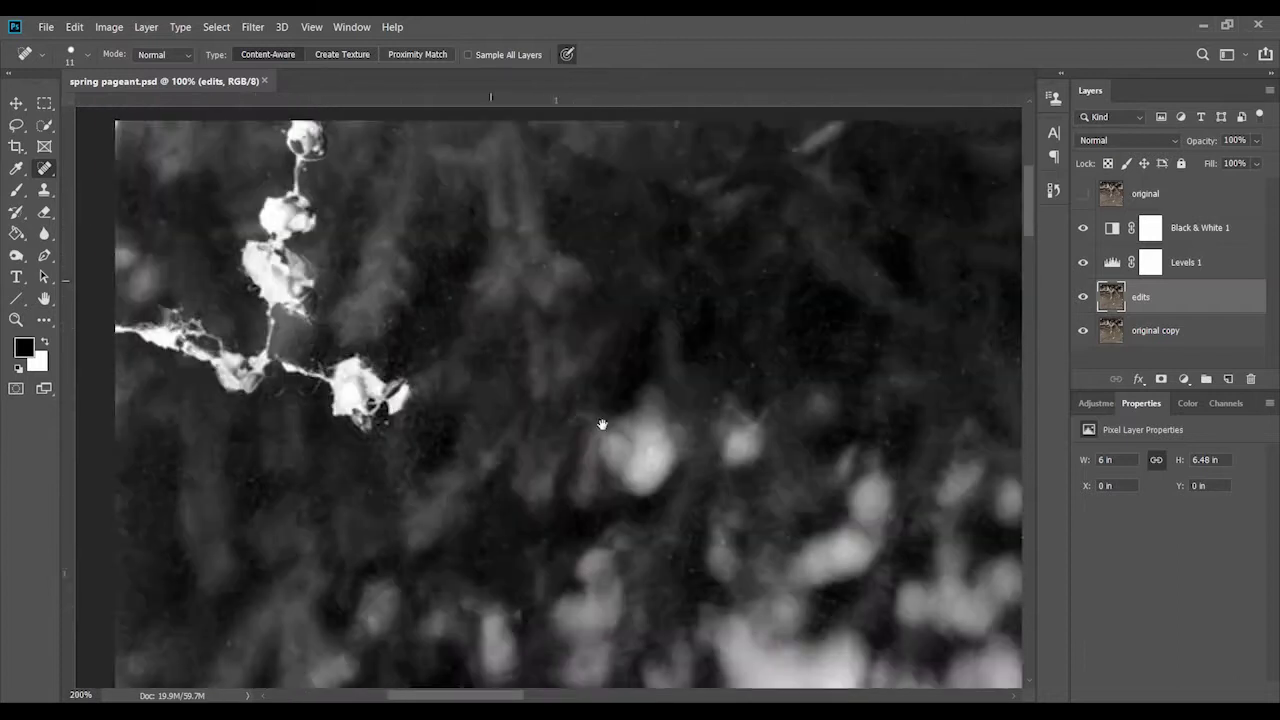
scroll(600, 423, down, 3)
key(s)
key(bracketleft)
key(bracketleft)
key(bracketleft)
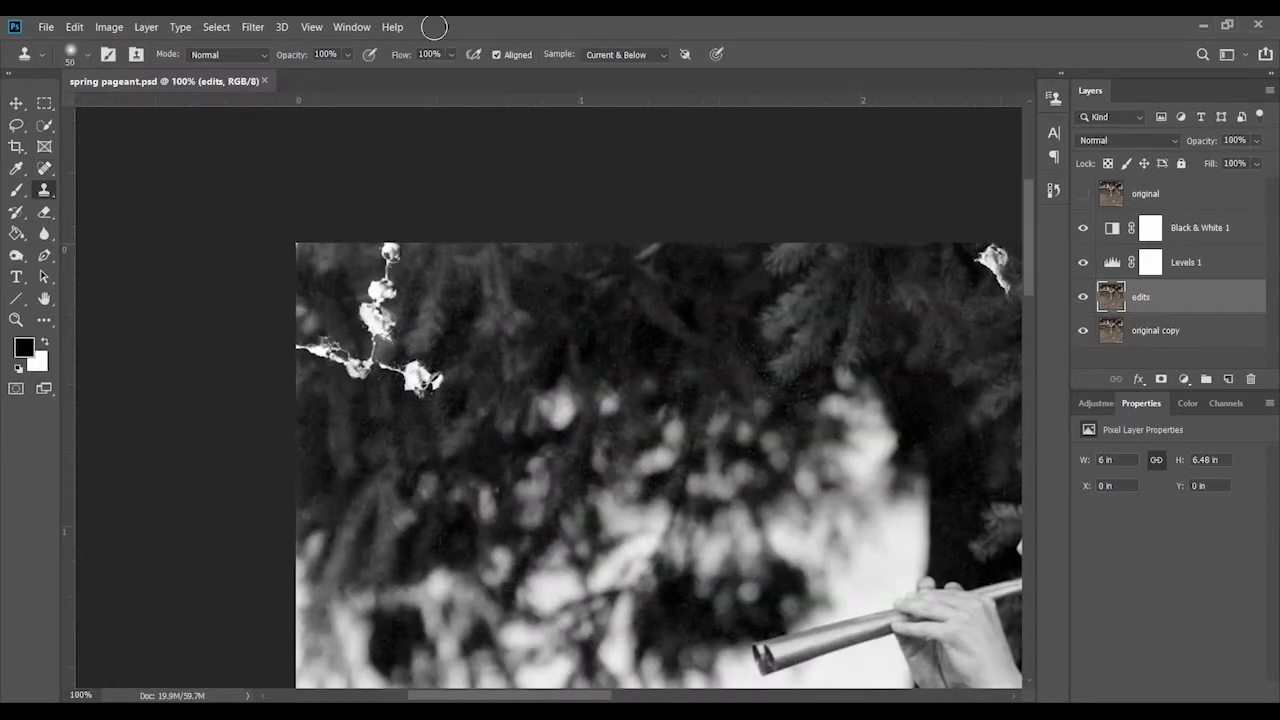
alt+click(440, 292)
mouse_move(388, 246)
mouse_down()
mouse_move(392, 340)
mouse_move(425, 378)
mouse_move(371, 340)
mouse_move(300, 360)
mouse_up()
key(ctrl+z)
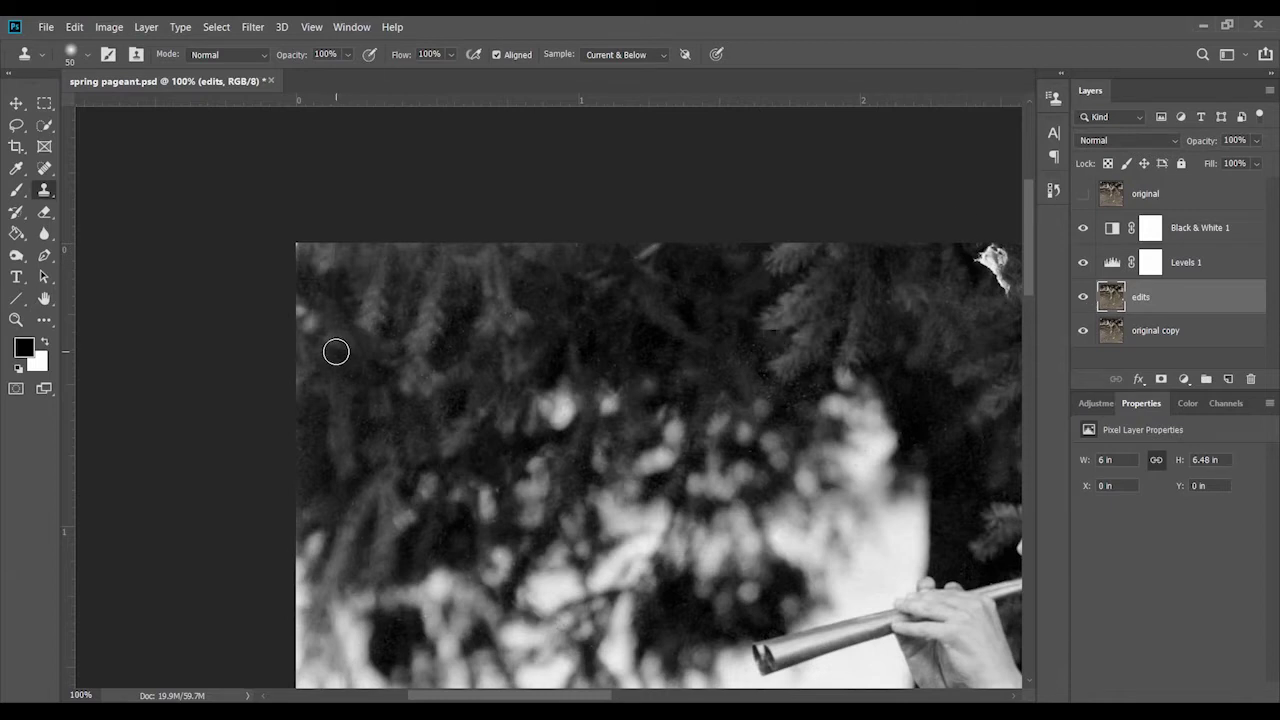
key(ctrl+z)
key(ctrl+z)
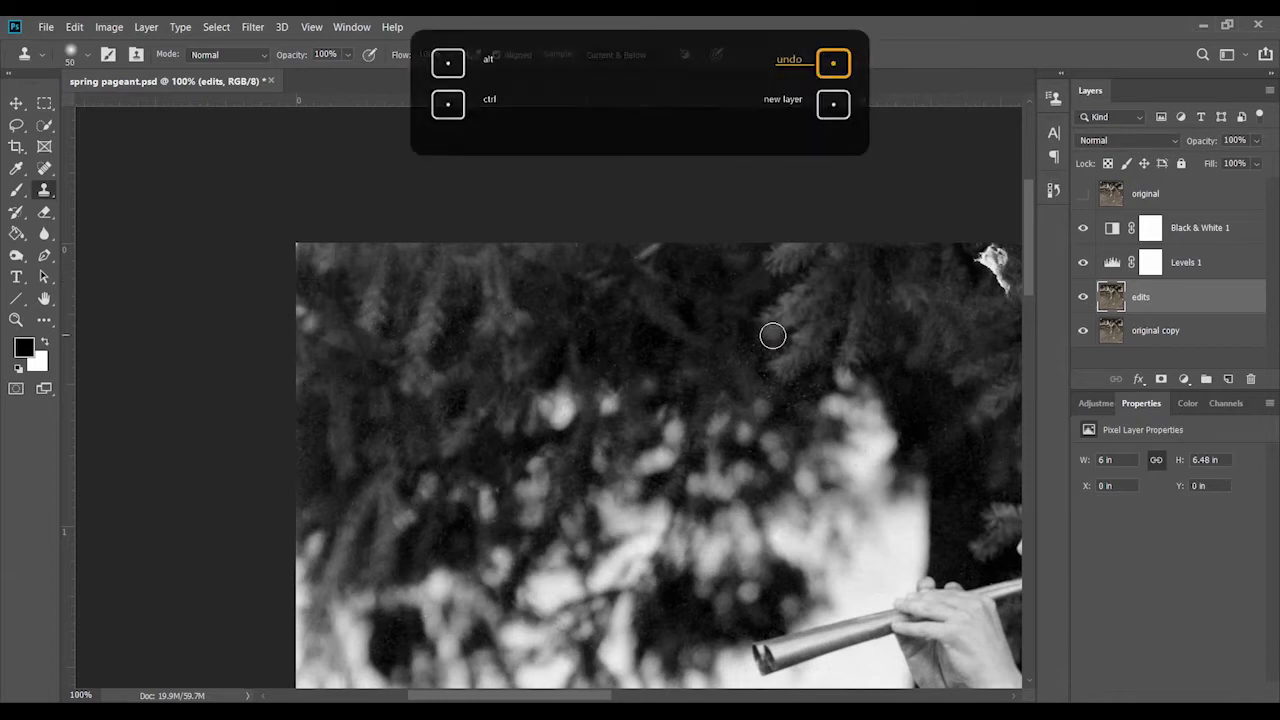
key(ctrl+z)
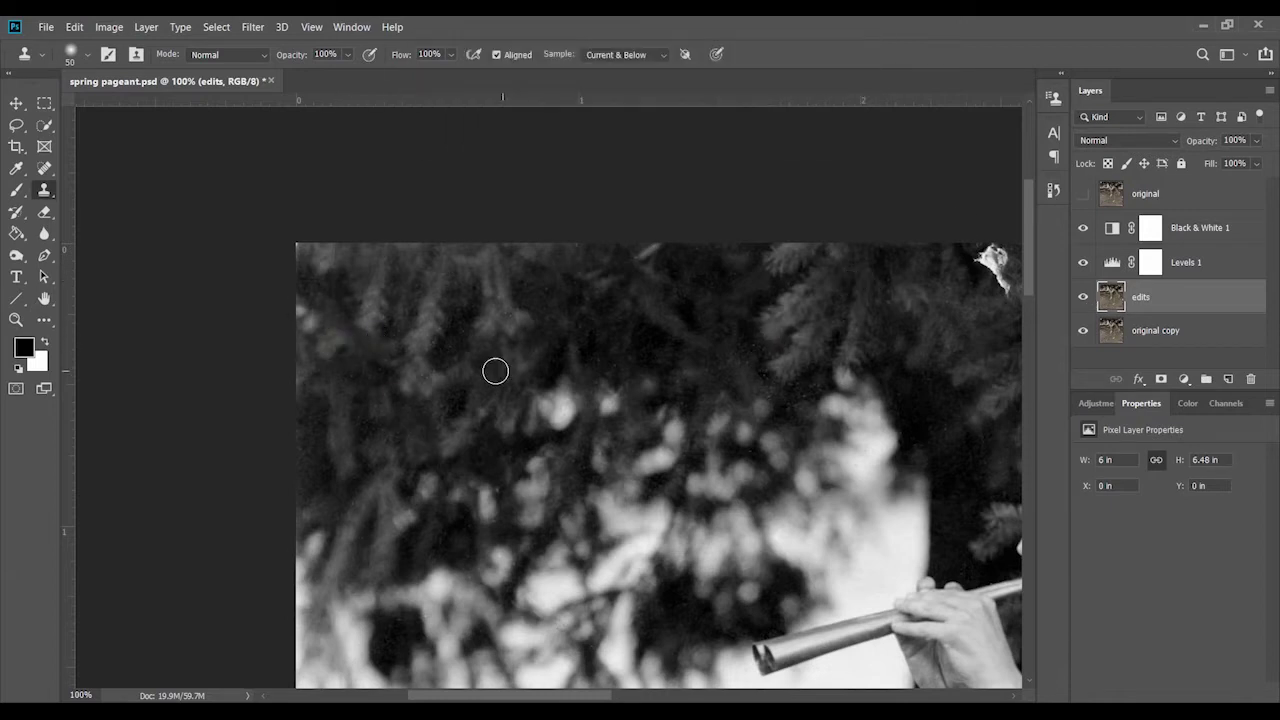
Clone out the bright spots in the foliage near the dancer's face and flute
scroll(420, 345, down, 1)
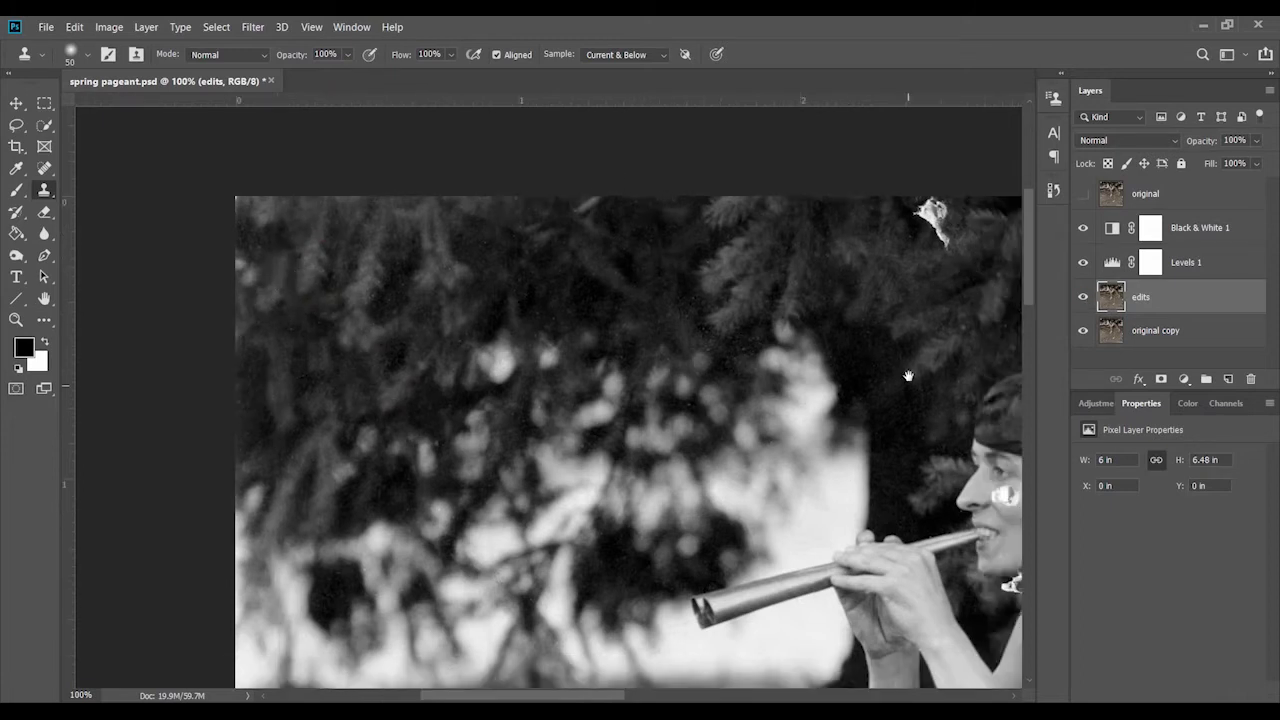
drag(970, 268, 560, 257)
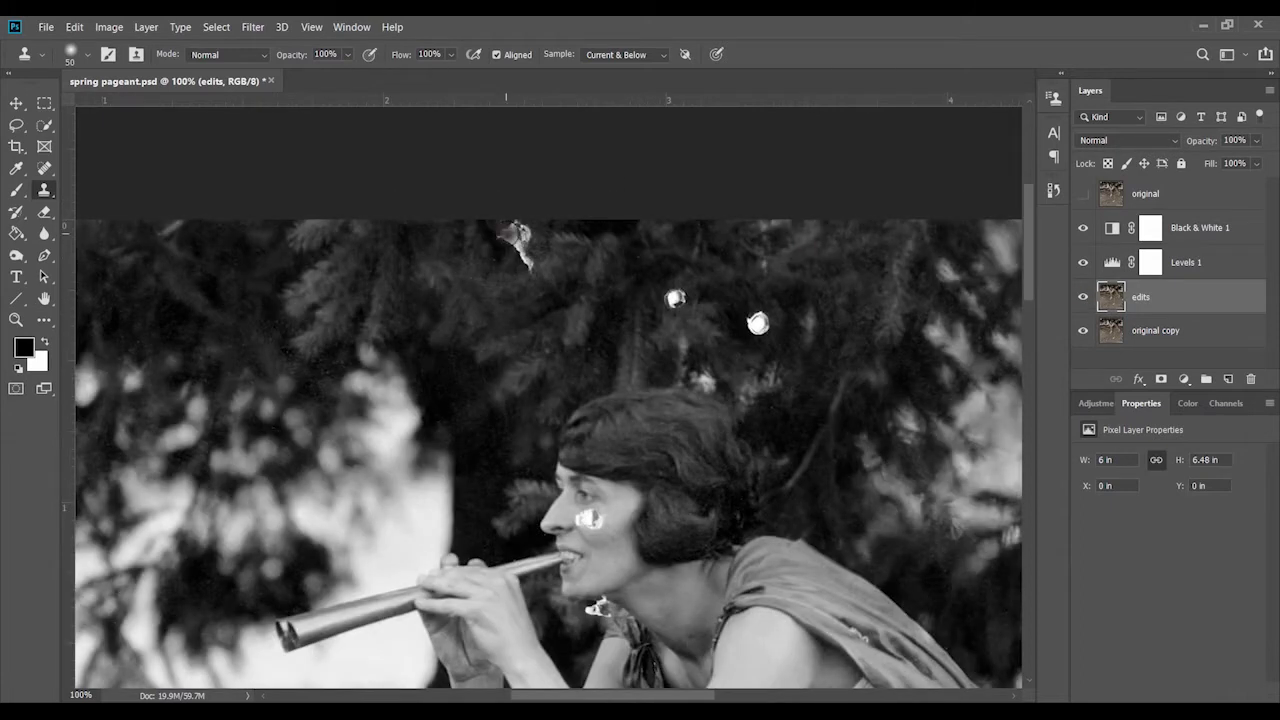
click(676, 298)
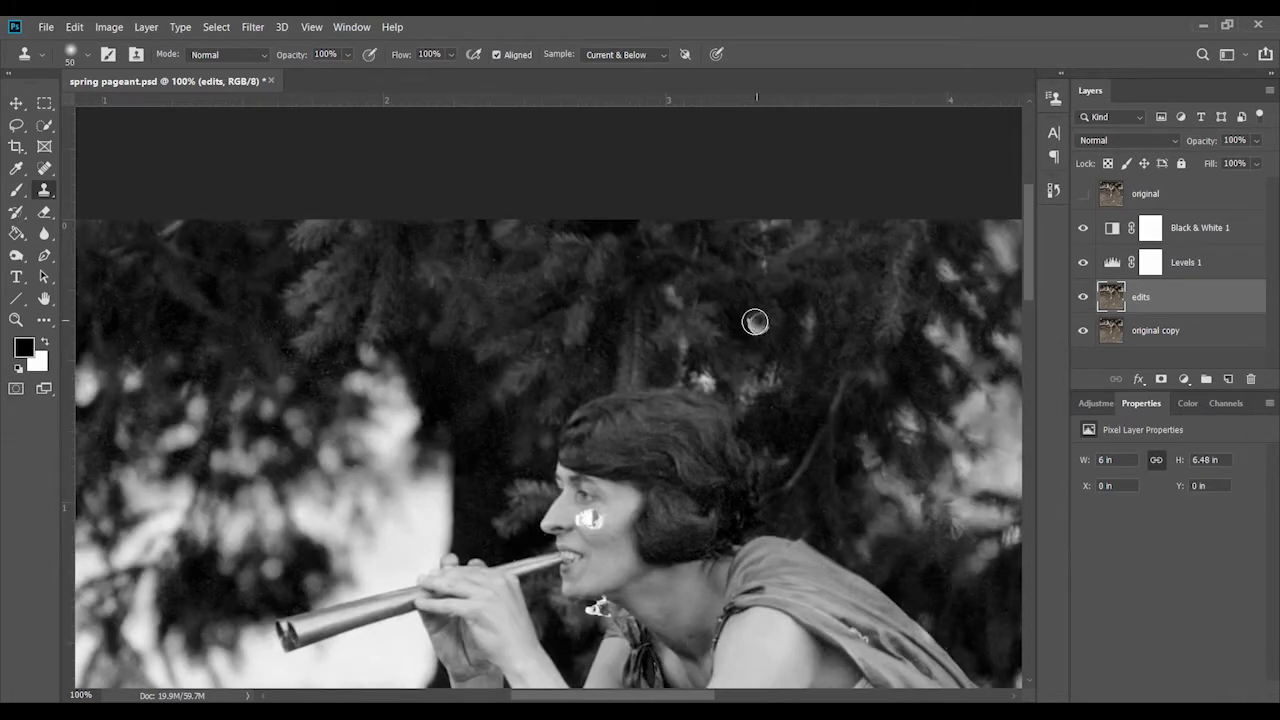
scroll(840, 391, right, 2)
scroll(848, 287, right, 10)
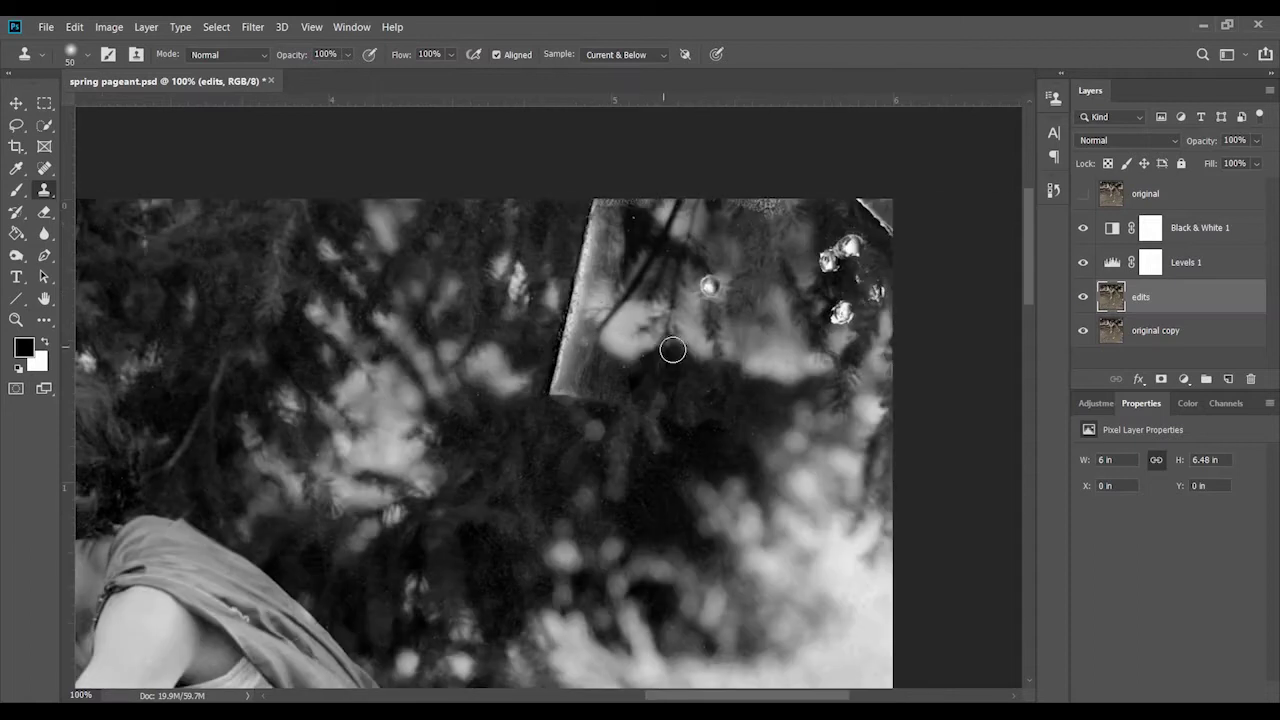
click(708, 287)
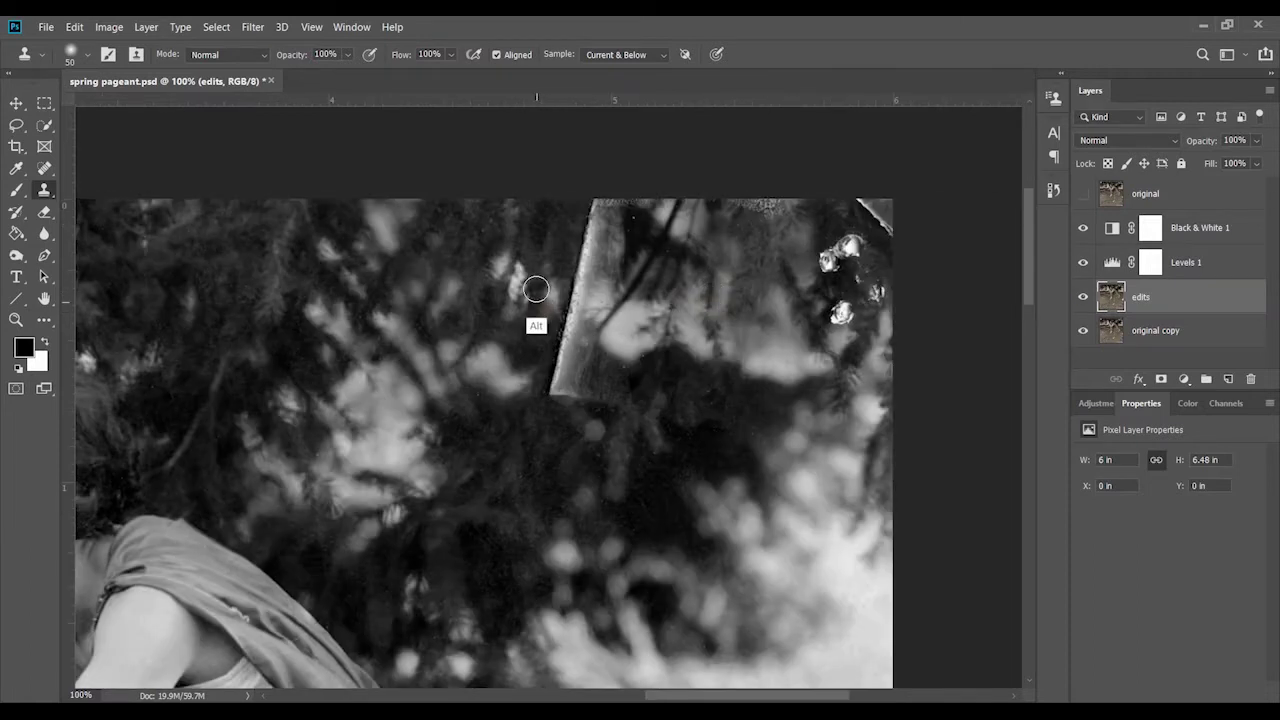
Resample dark leaves and clone out the bright spots and diagonal edge in the top-right corner
alt+click(530, 298)
click(826, 258)
click(848, 246)
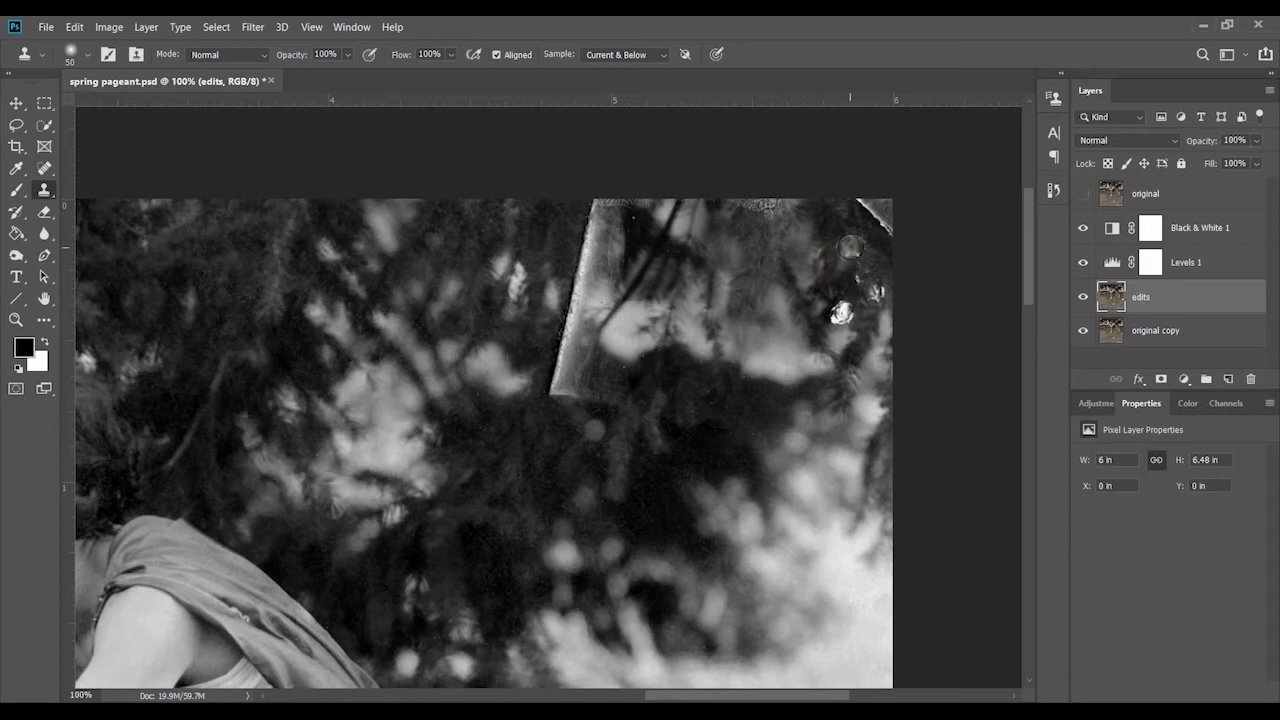
alt+click(531, 223)
click(850, 248)
click(840, 316)
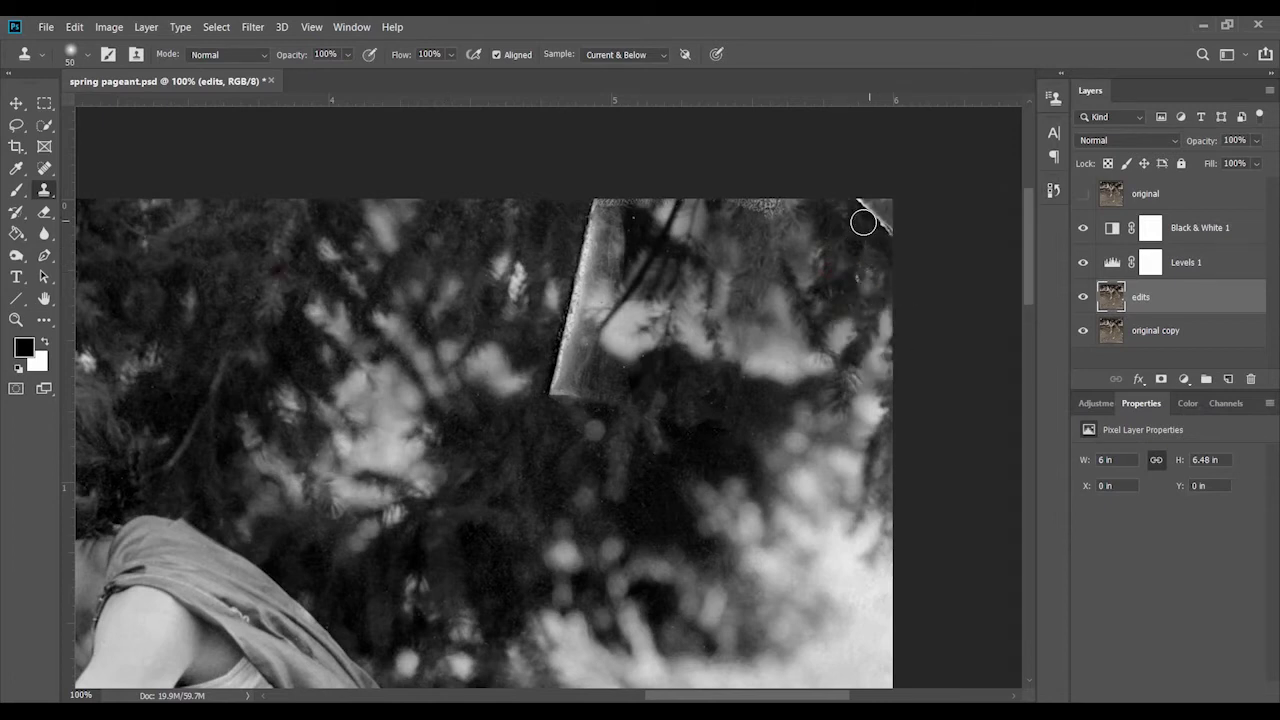
drag(851, 214, 878, 226)
Set the Clone Stamp to 32 px and clone away the white flower in the grass
key(j)
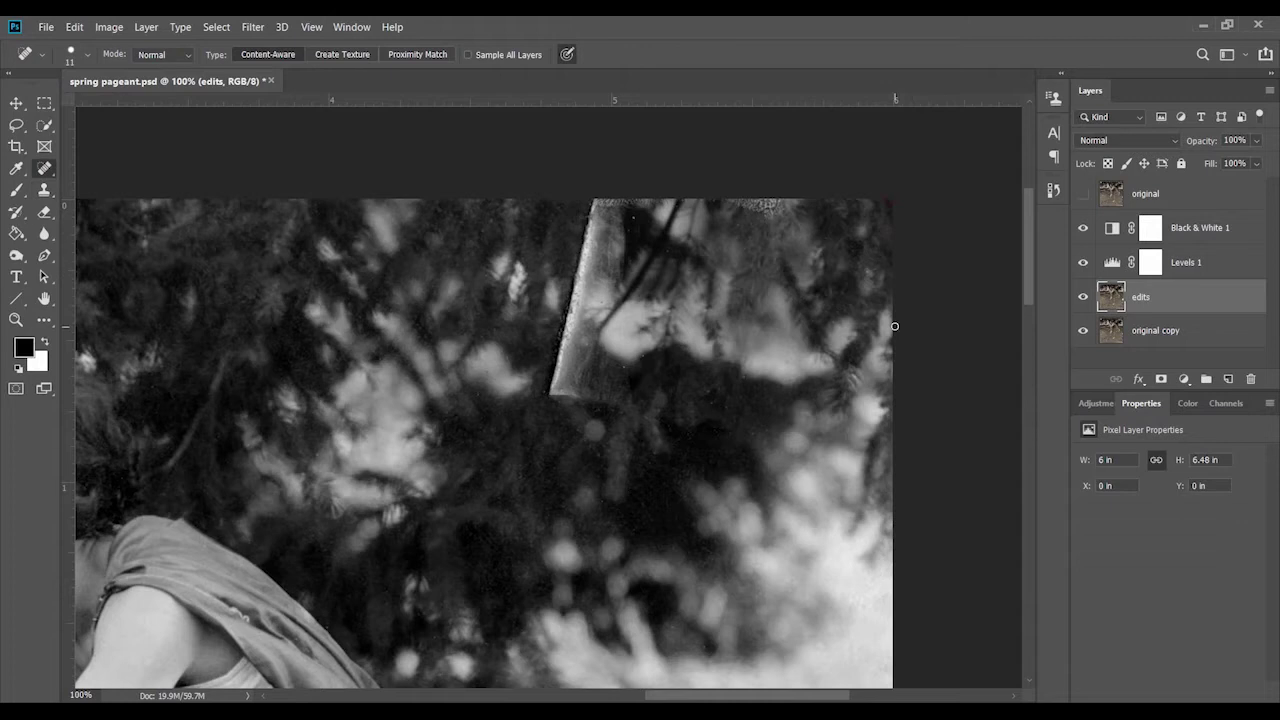
scroll(600, 440, down, 5)
scroll(600, 440, down, 5)
key(s)
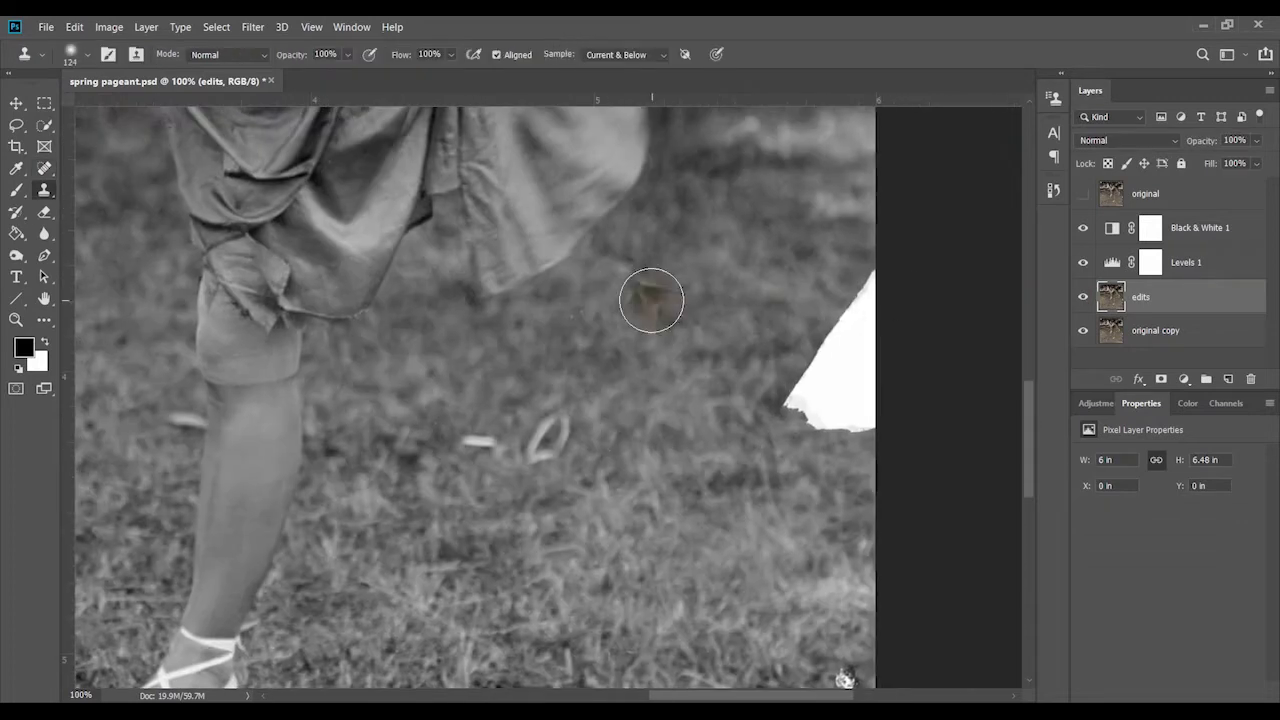
mouse_move(783, 291)
mouse_down()
mouse_move(834, 403)
mouse_move(790, 420)
mouse_up()
scroll(900, 350, down, 5)
right_click(827, 424)
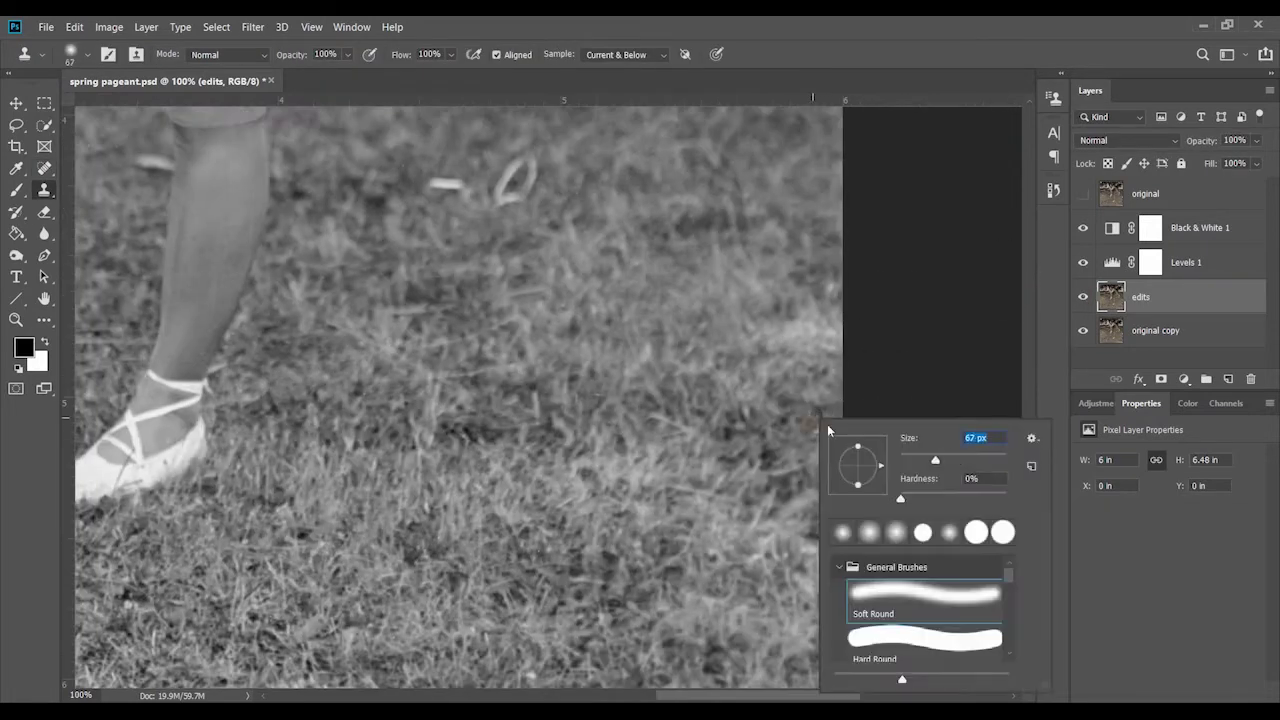
text(32)
key(Return)
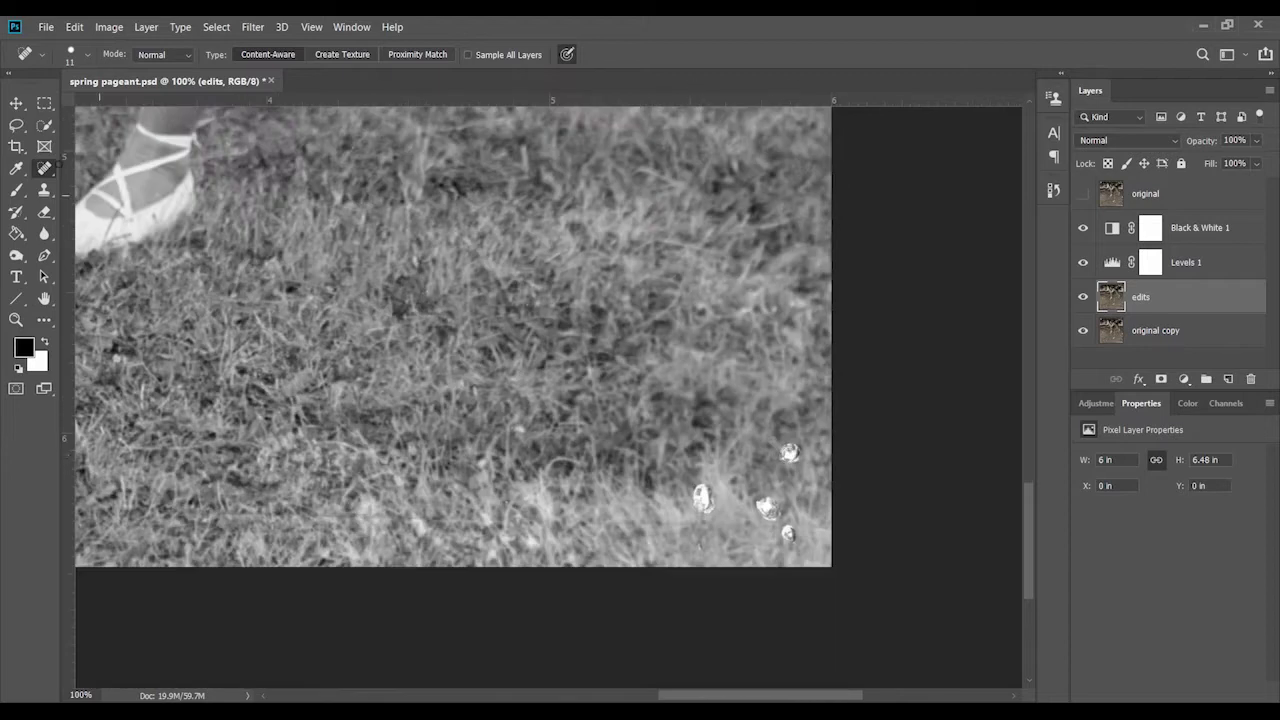
scroll(780, 445, down, 5)
click(766, 508)
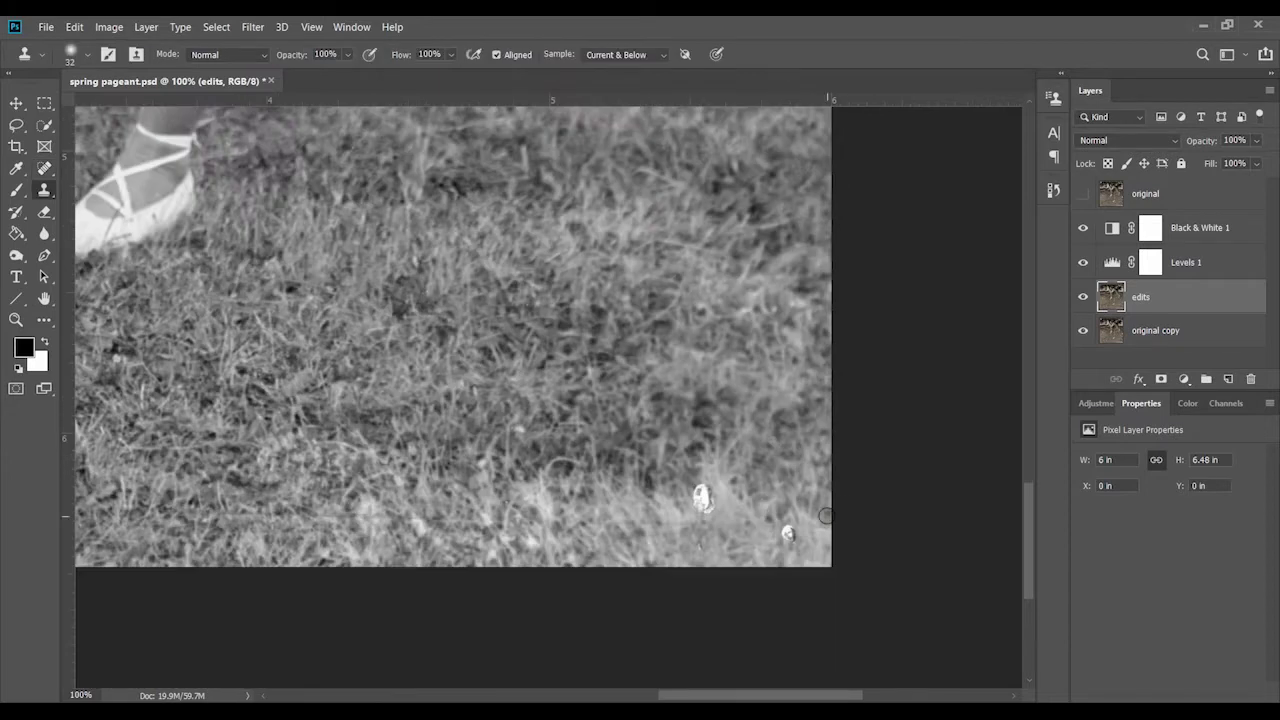
Sample clean grass and clone away the white flower spots at the bottom of the grass
key(ctrl+shift+n)
key(Escape)
scroll(487, 497, left, 3)
scroll(487, 497, left, 3)
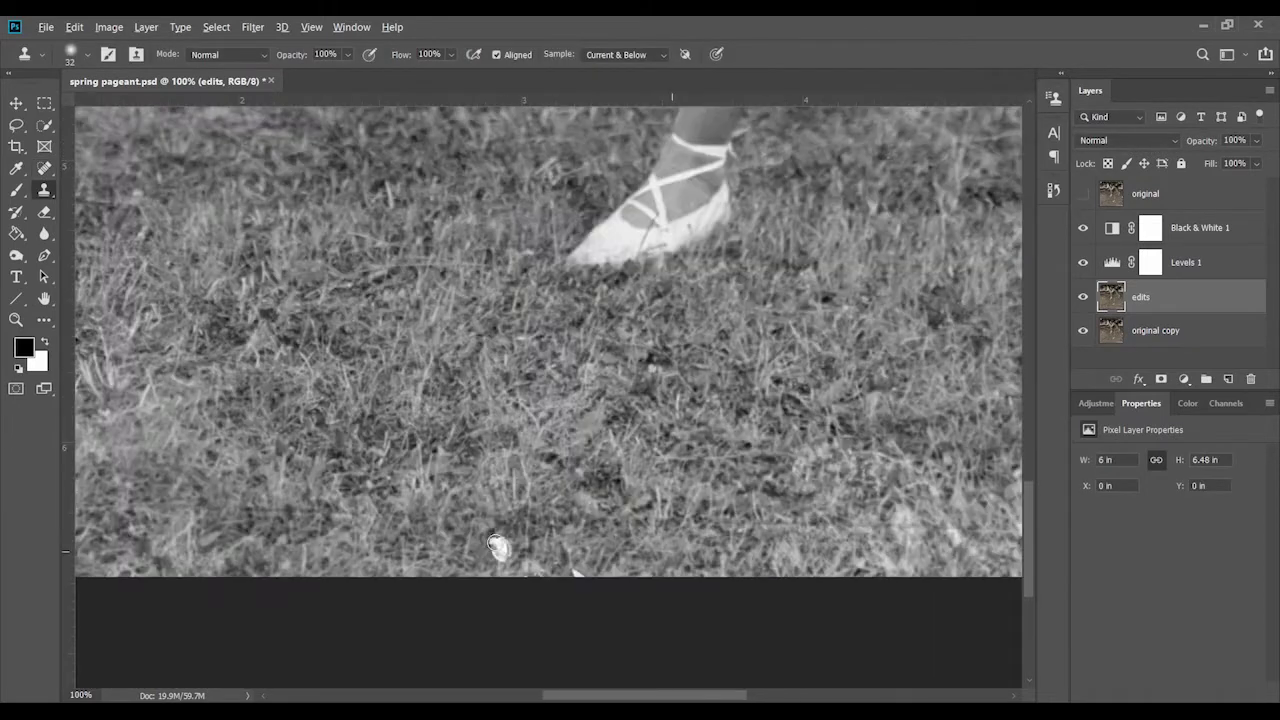
key(alt)
scroll(566, 552, left, 8)
key(alt)
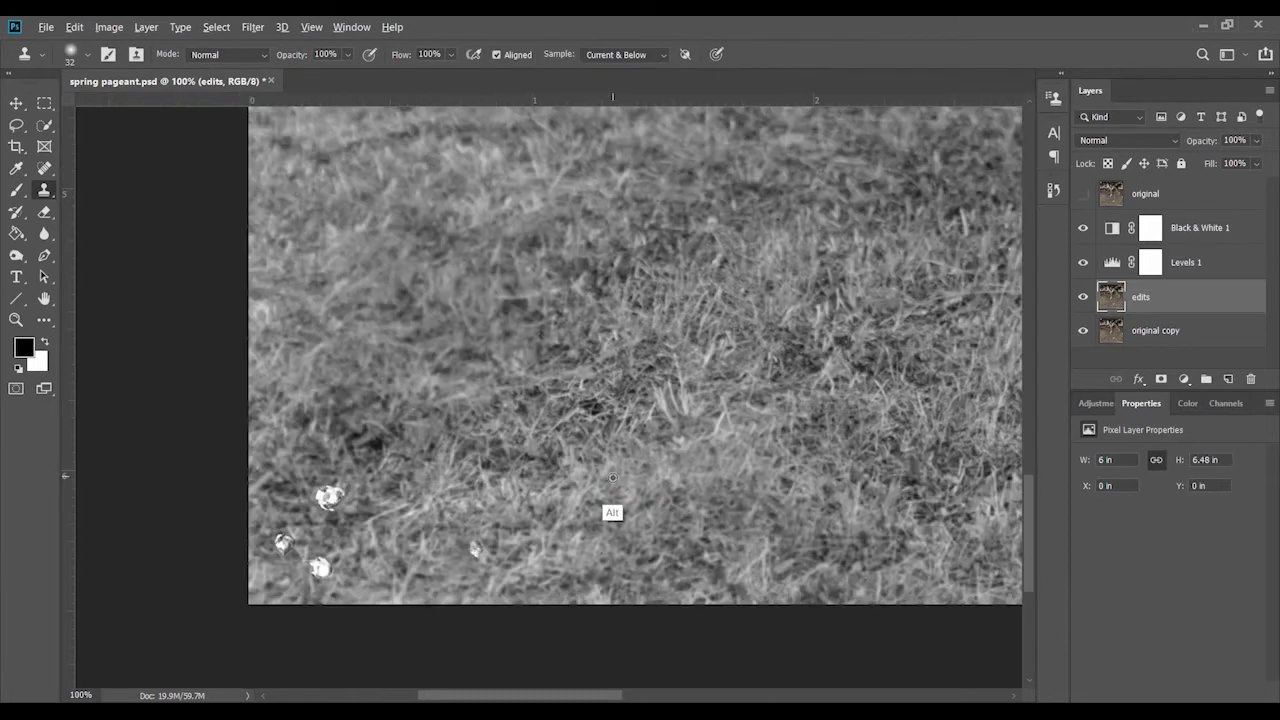
click(475, 548)
click(329, 497)
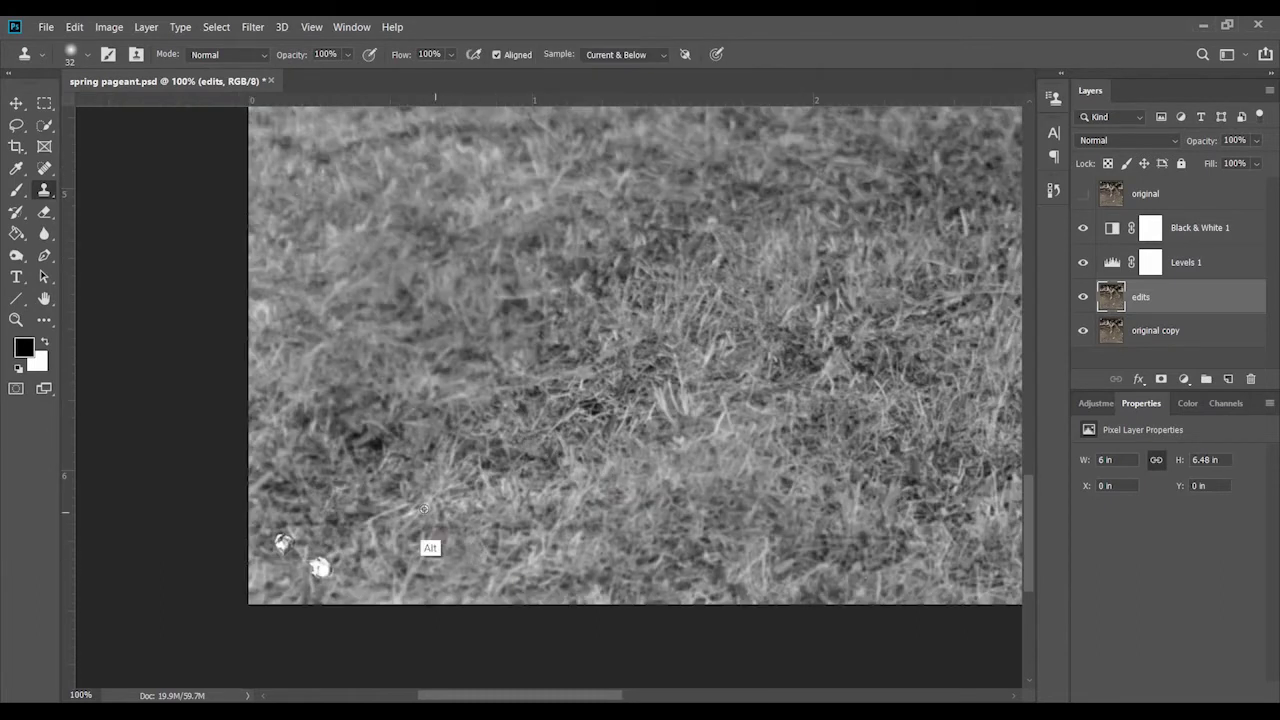
click(320, 567)
click(283, 543)
Spot-heal the remaining specks in the grass below the foot, panning across the area
scroll(358, 475, up, 10)
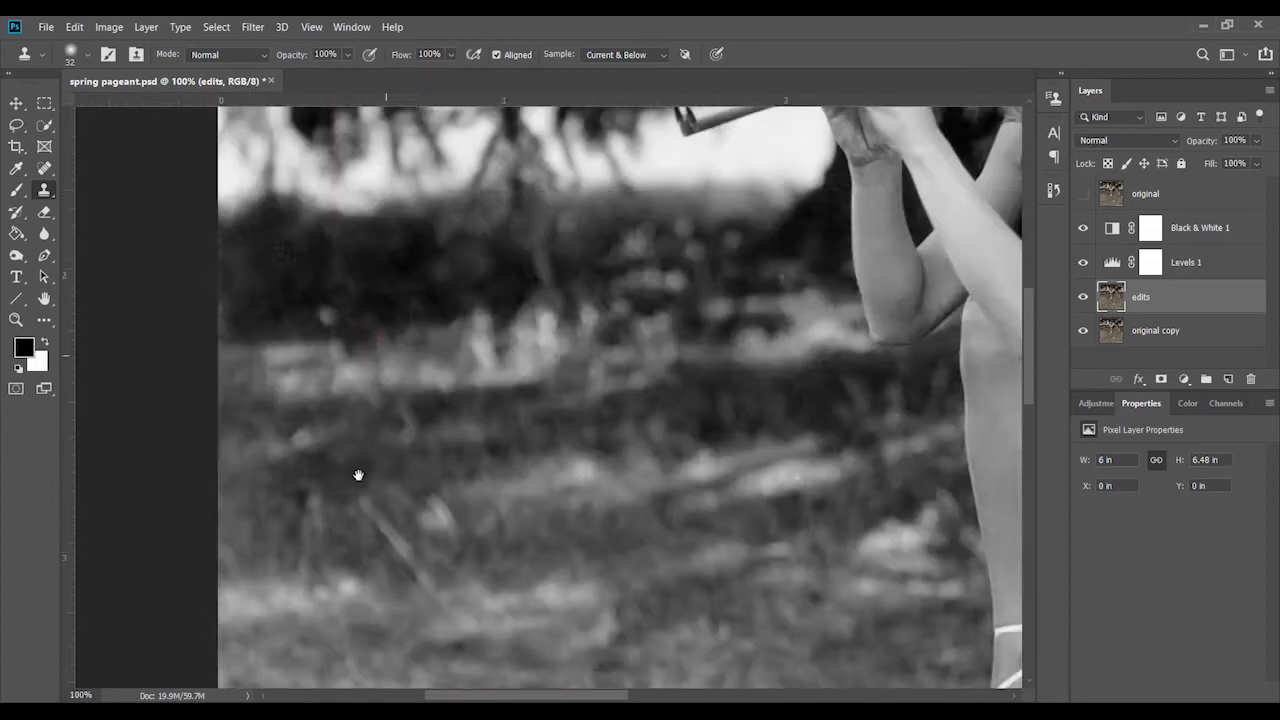
key(ctrl+0)
scroll(634, 337, up, 3)
scroll(634, 337, up, 2)
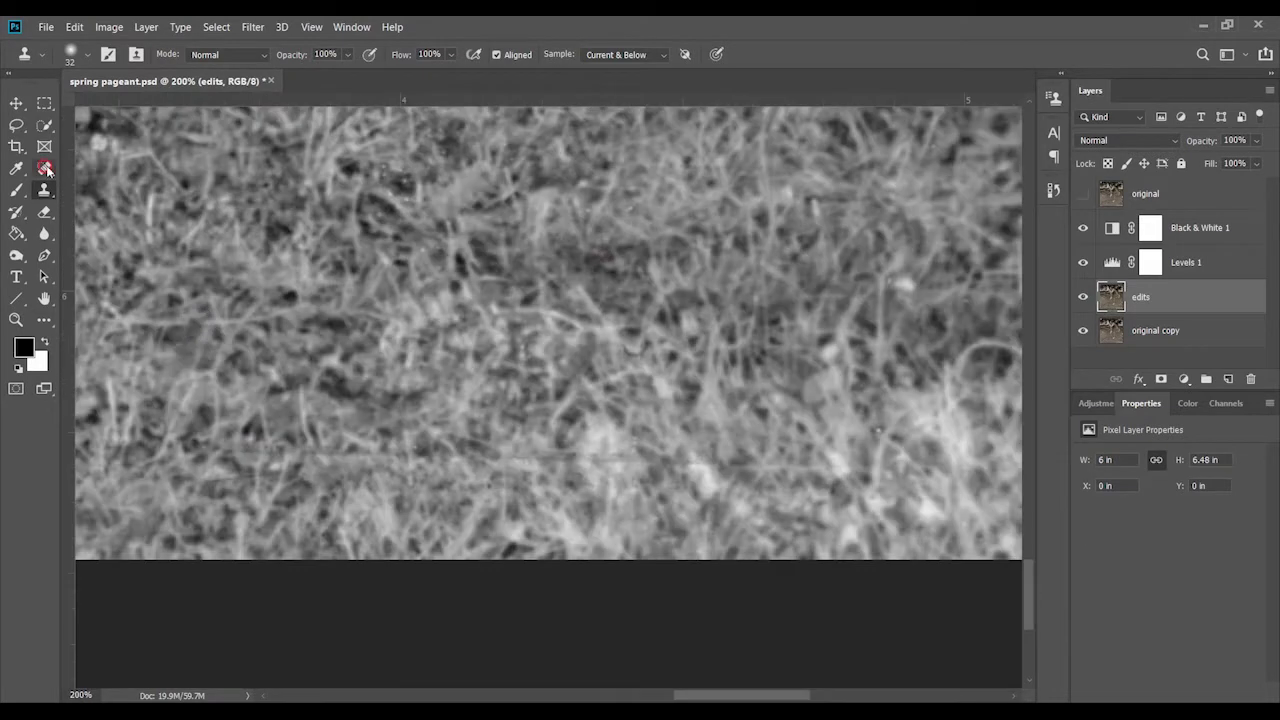
click(45, 169)
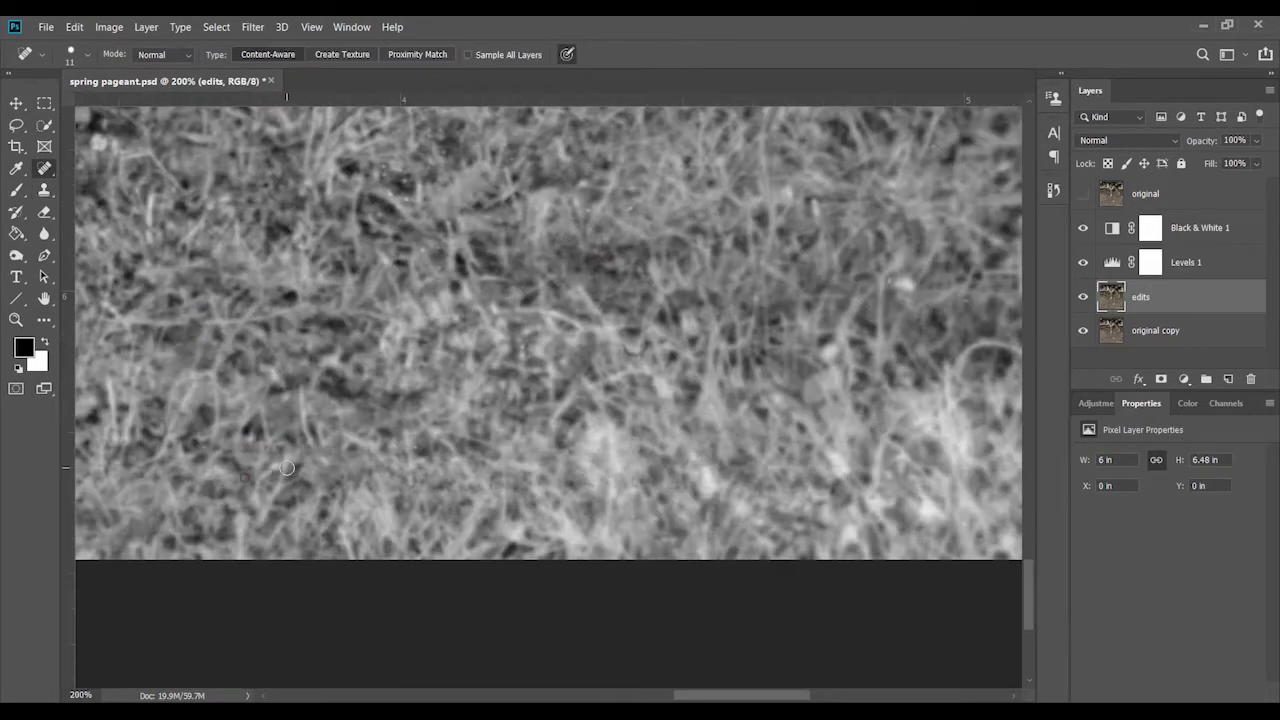
scroll(813, 535, right, 5)
drag(830, 498, 878, 498)
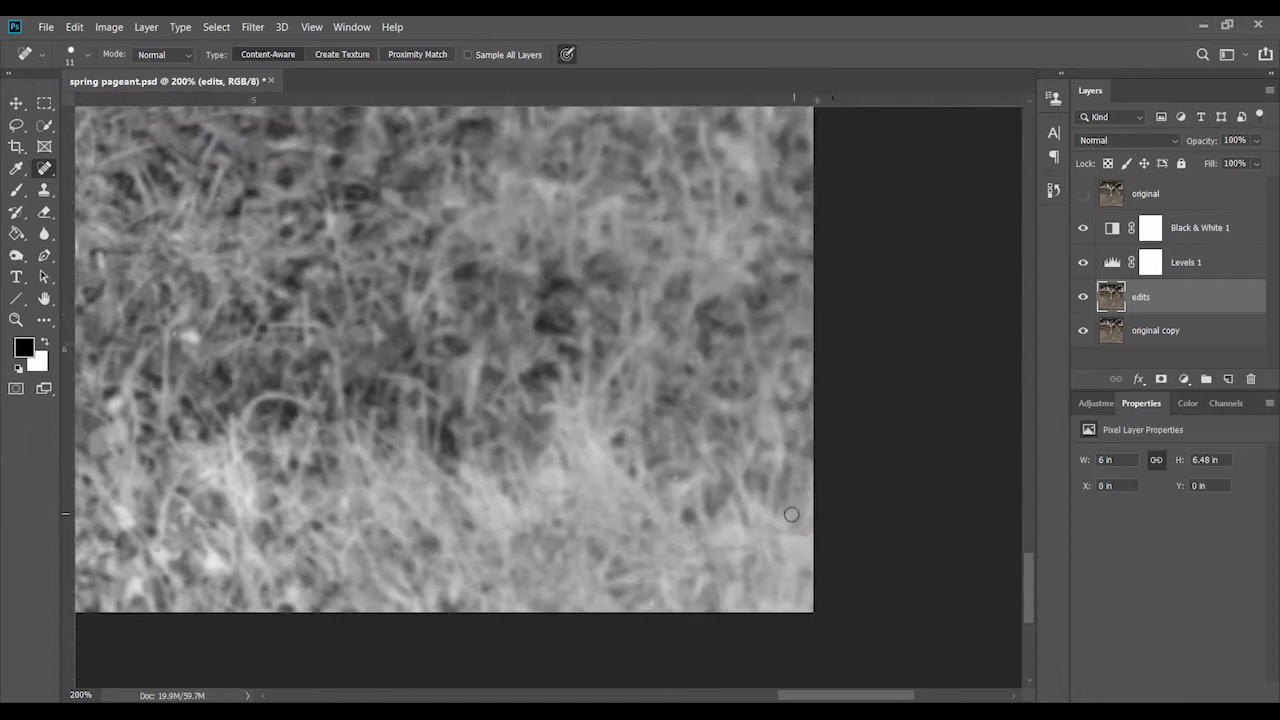
scroll(600, 470, up, 5)
scroll(400, 450, left, 2)
scroll(709, 514, left, 3)
scroll(692, 456, left, 3)
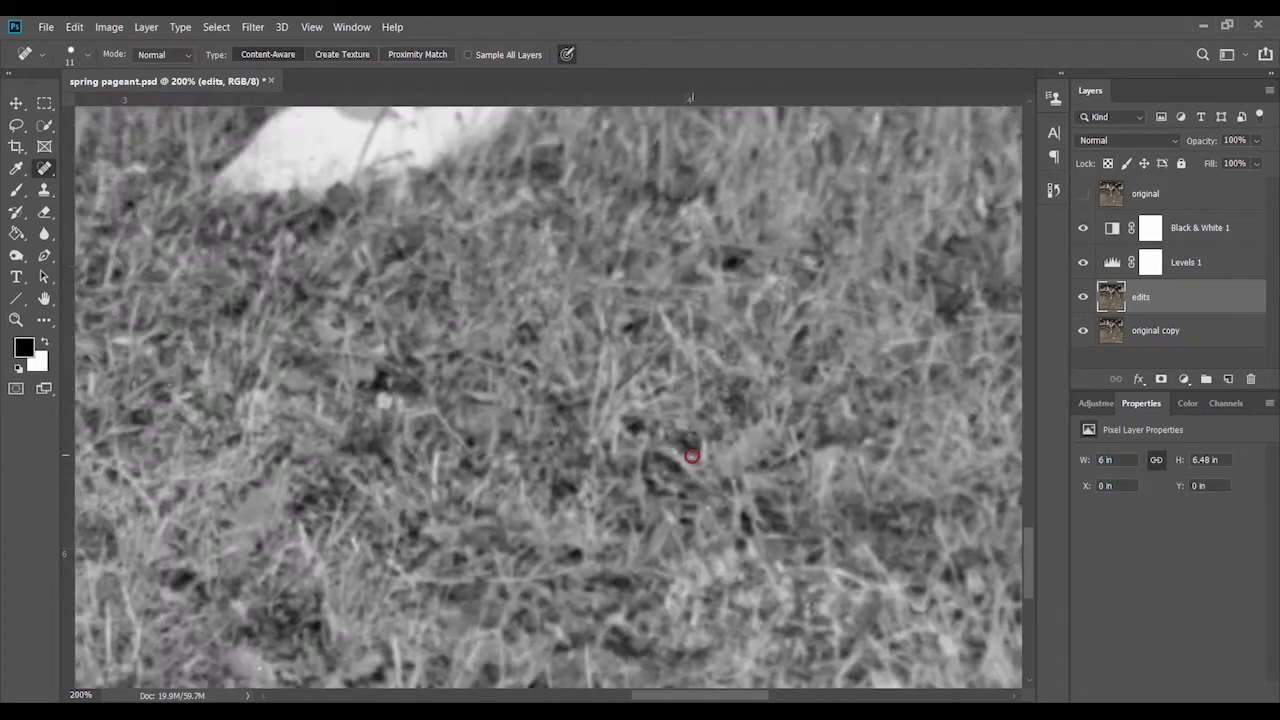
scroll(733, 418, down, 3)
scroll(514, 434, left, 3)
scroll(423, 323, left, 3)
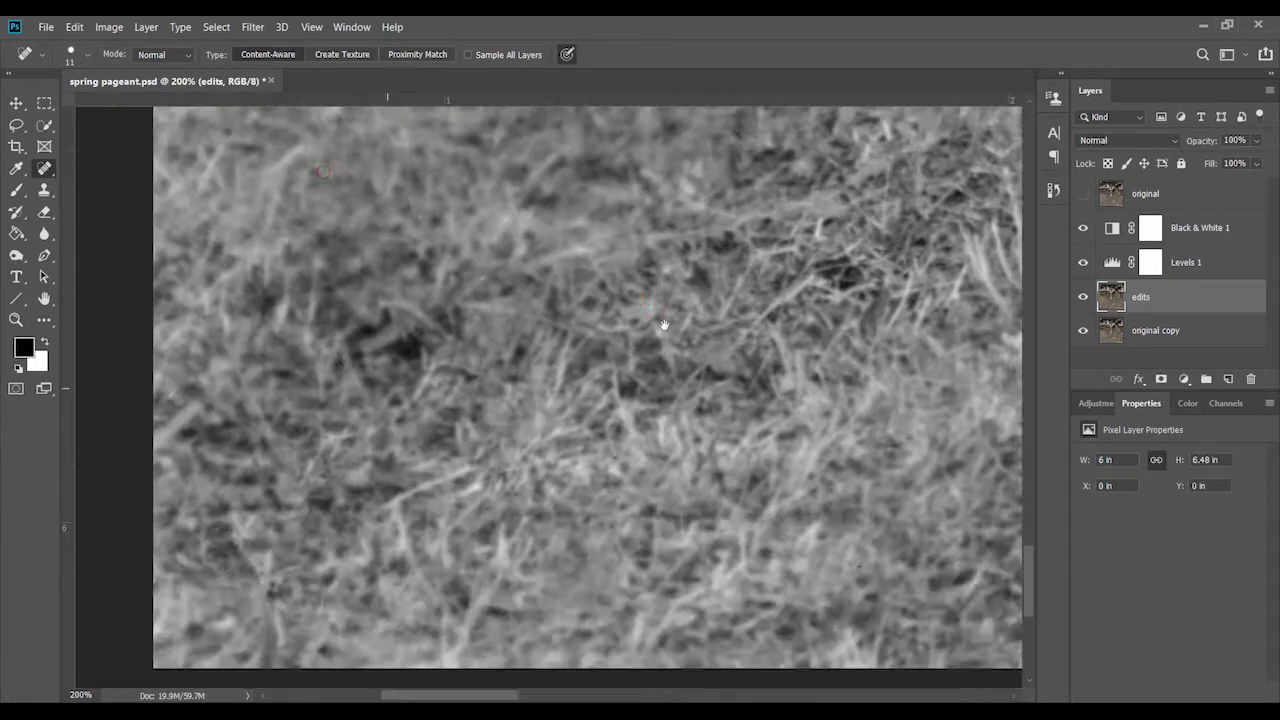
scroll(600, 320, left, 3)
scroll(380, 503, up, 5)
scroll(347, 424, left, 2)
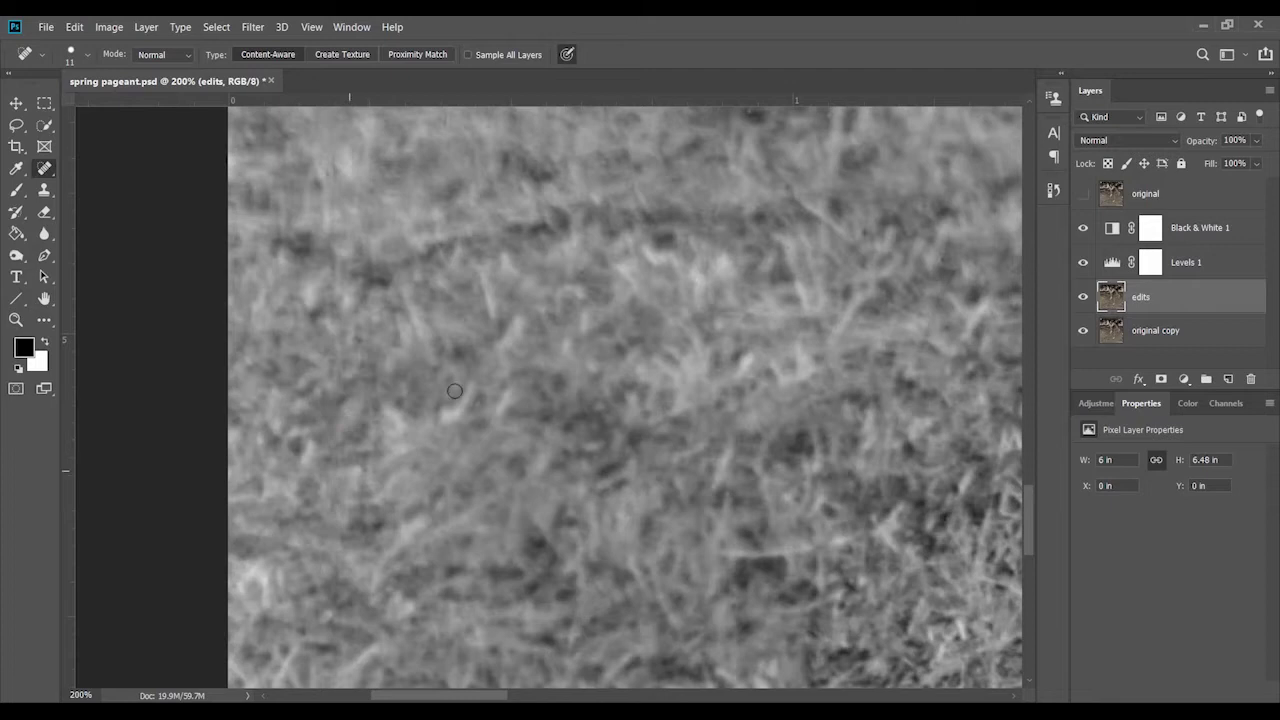
scroll(454, 391, up, 5)
scroll(510, 425, up, 5)
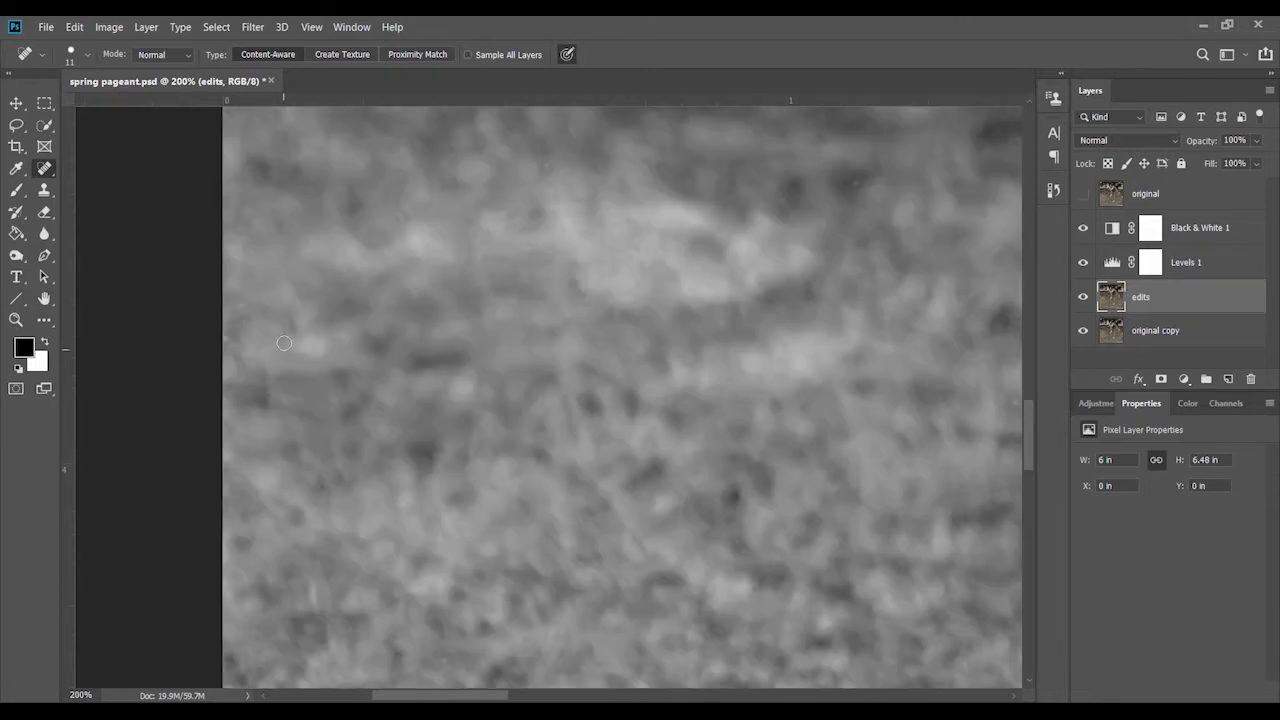
scroll(517, 247, up, 5)
scroll(537, 371, up, 5)
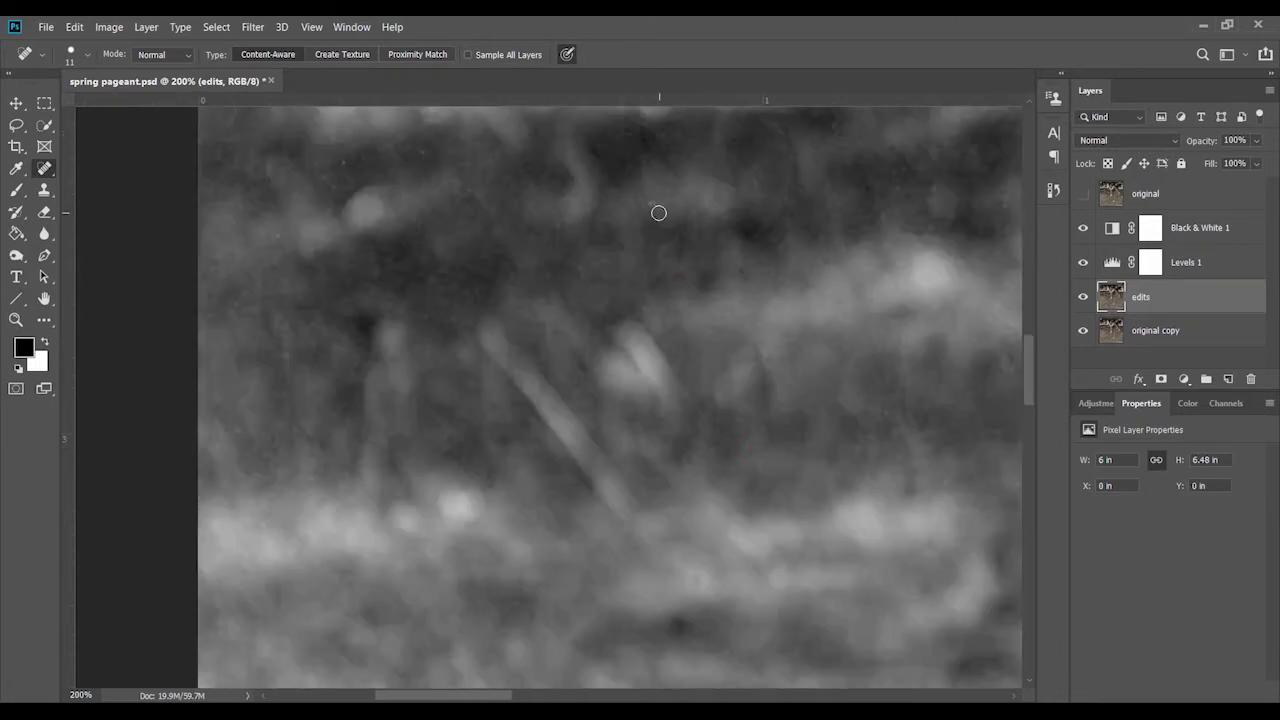
scroll(377, 549, up, 5)
alt+scroll(391, 366, down, 3)
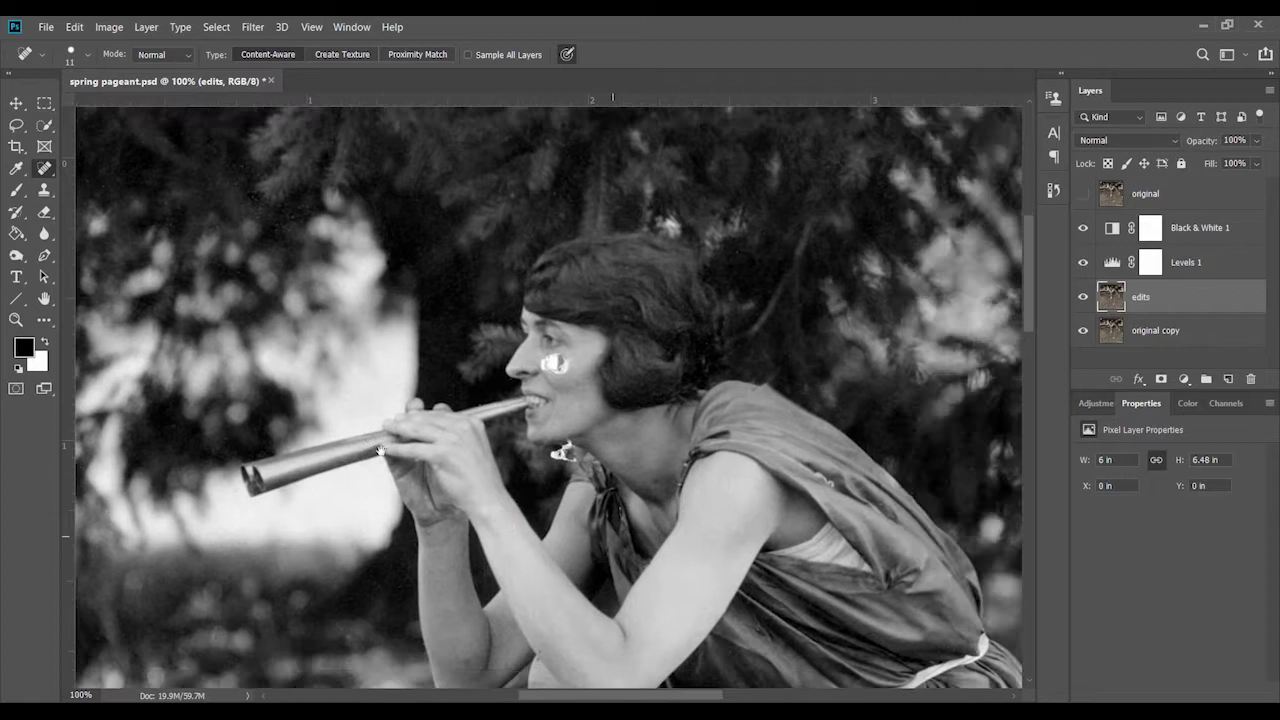
Heal the white blemish below the dancer's chin
alt+scroll(380, 452, up, 3)
scroll(563, 251, up, 5)
key(s)
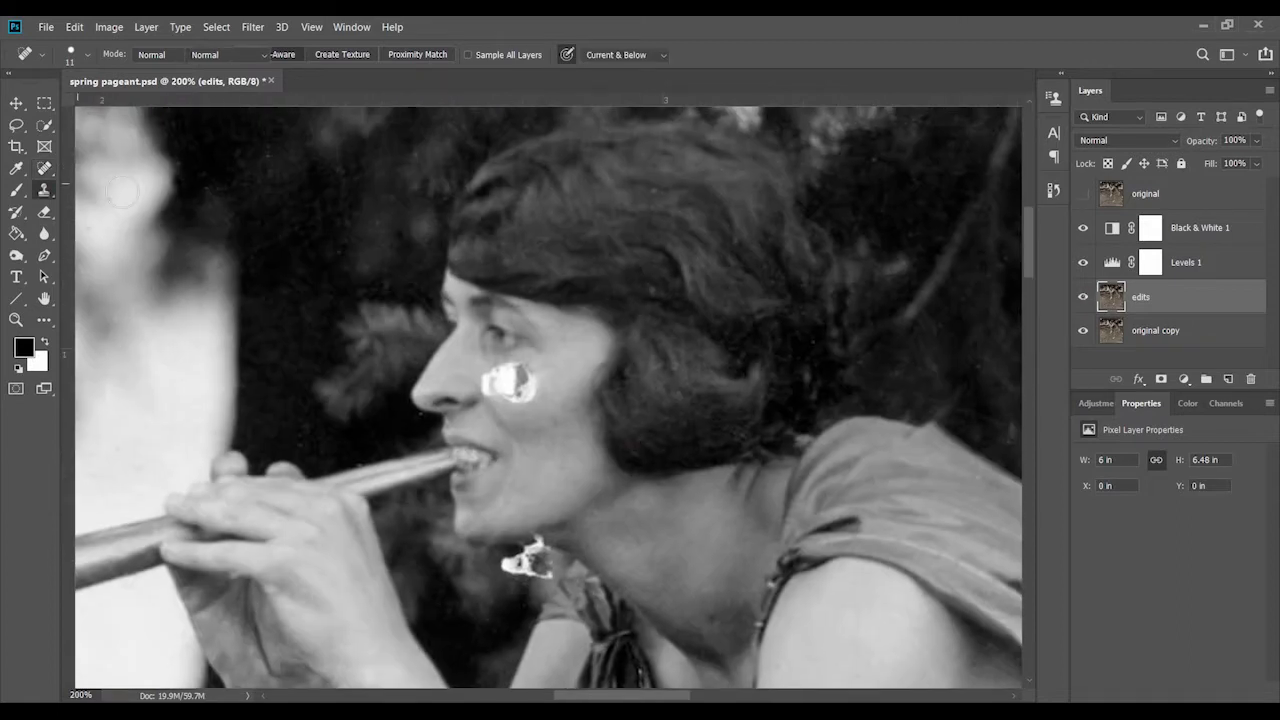
right_click(500, 430)
key(Escape)
drag(510, 562, 555, 555)
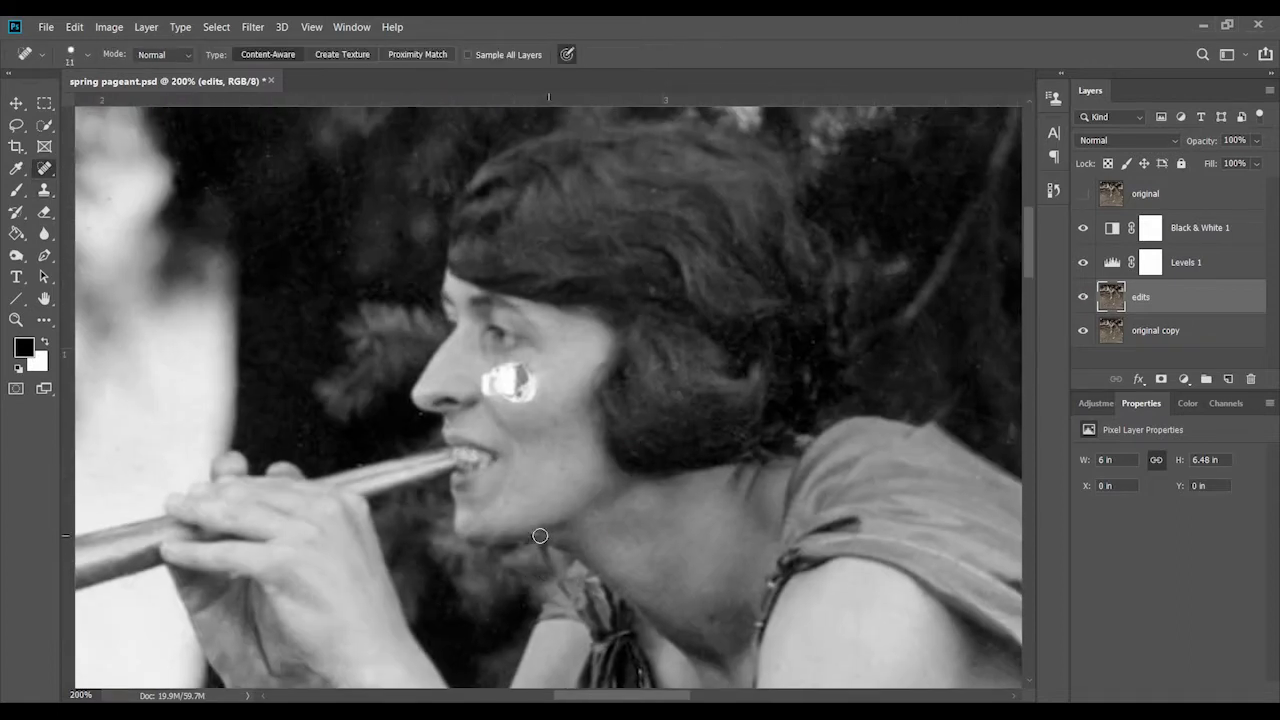
scroll(743, 437, right, 5)
scroll(323, 229, left, 5)
Clone away the white cheek patch, then dodge the darker cheek area at 2% exposure
key(s)
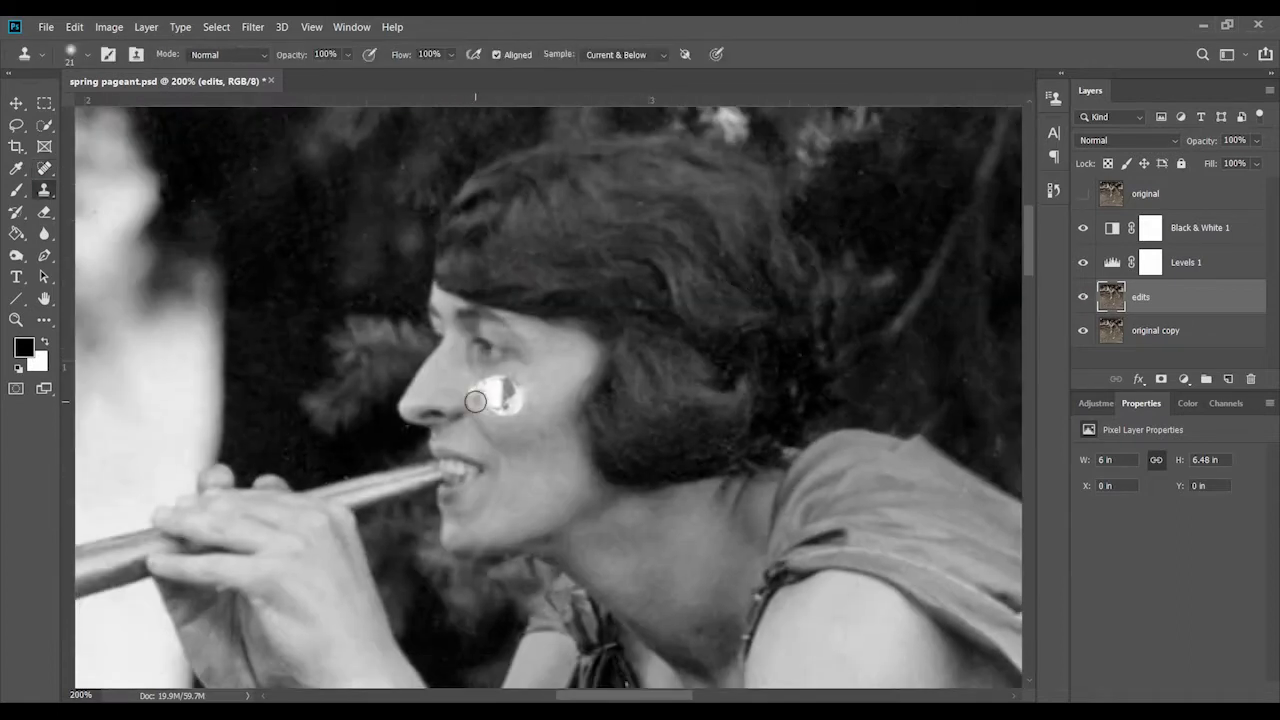
drag(485, 395, 525, 385)
click(514, 405)
key(o)
right_click(510, 385)
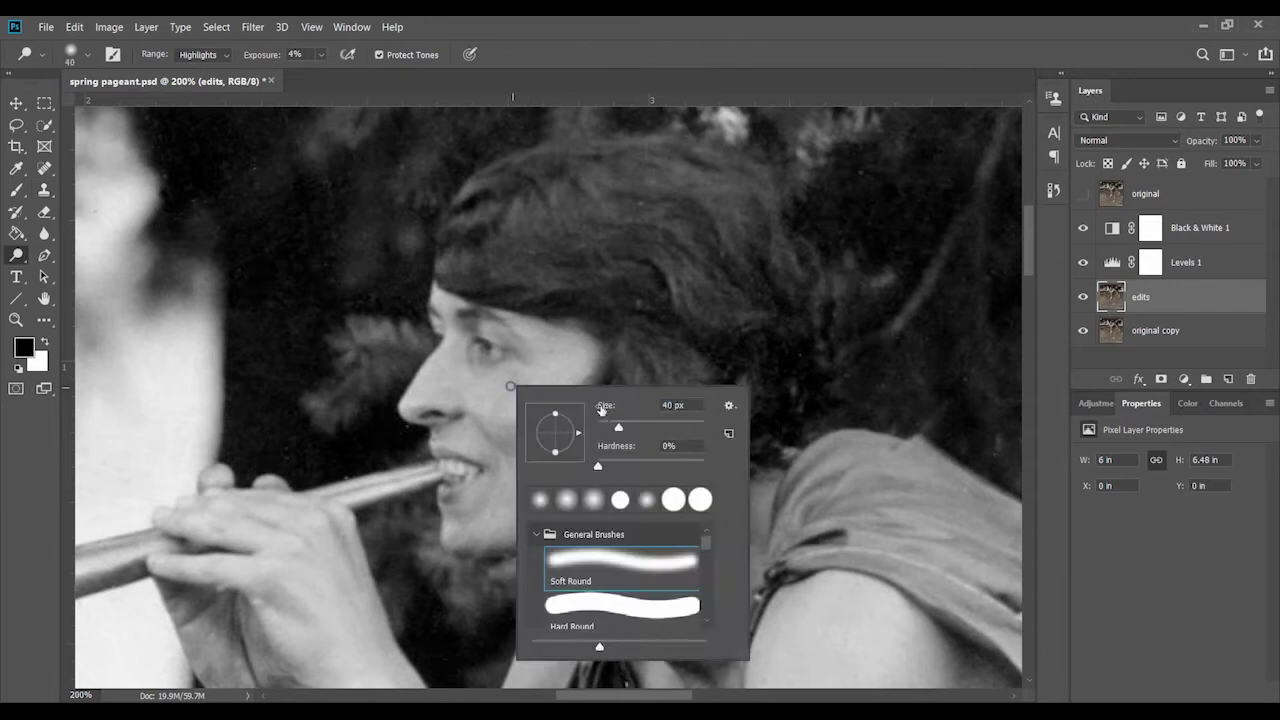
key(Escape)
key(0)
key(2)
drag(487, 391, 514, 381)
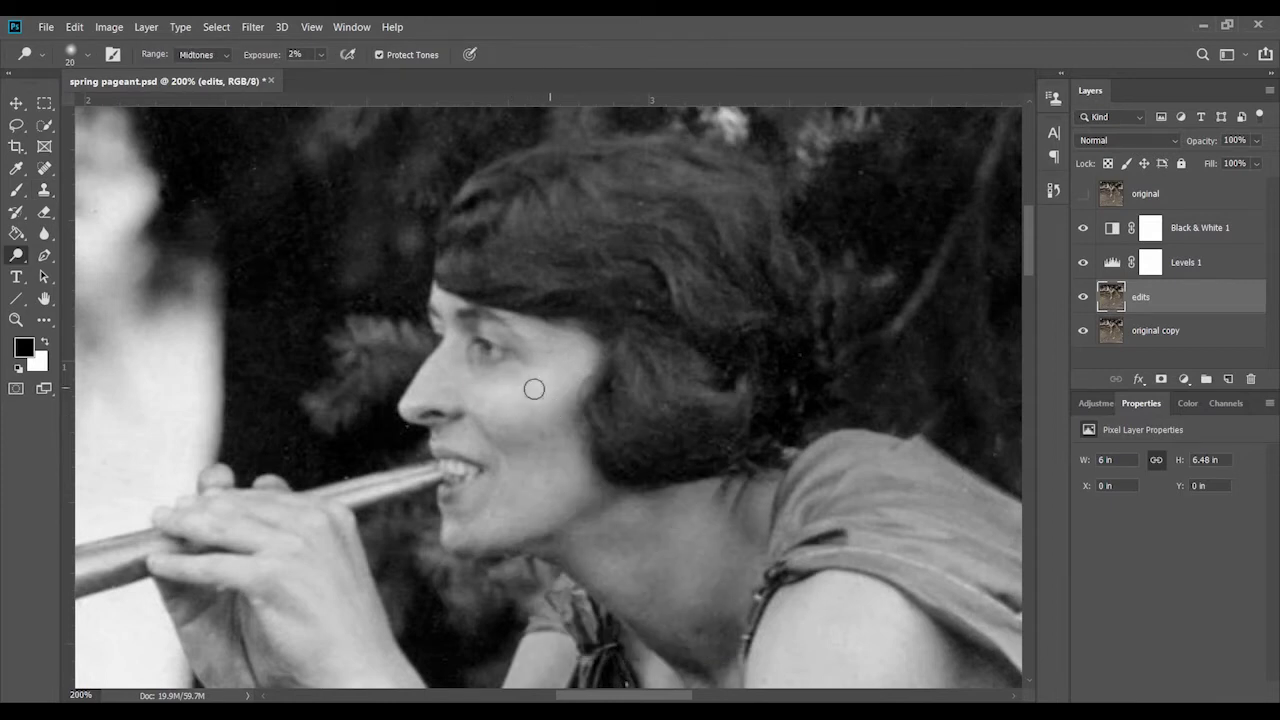
Return to the Spot Healing Brush and fit the whole photo in the window
key(j)
scroll(551, 329, down, 3)
scroll(315, 469, left, 5)
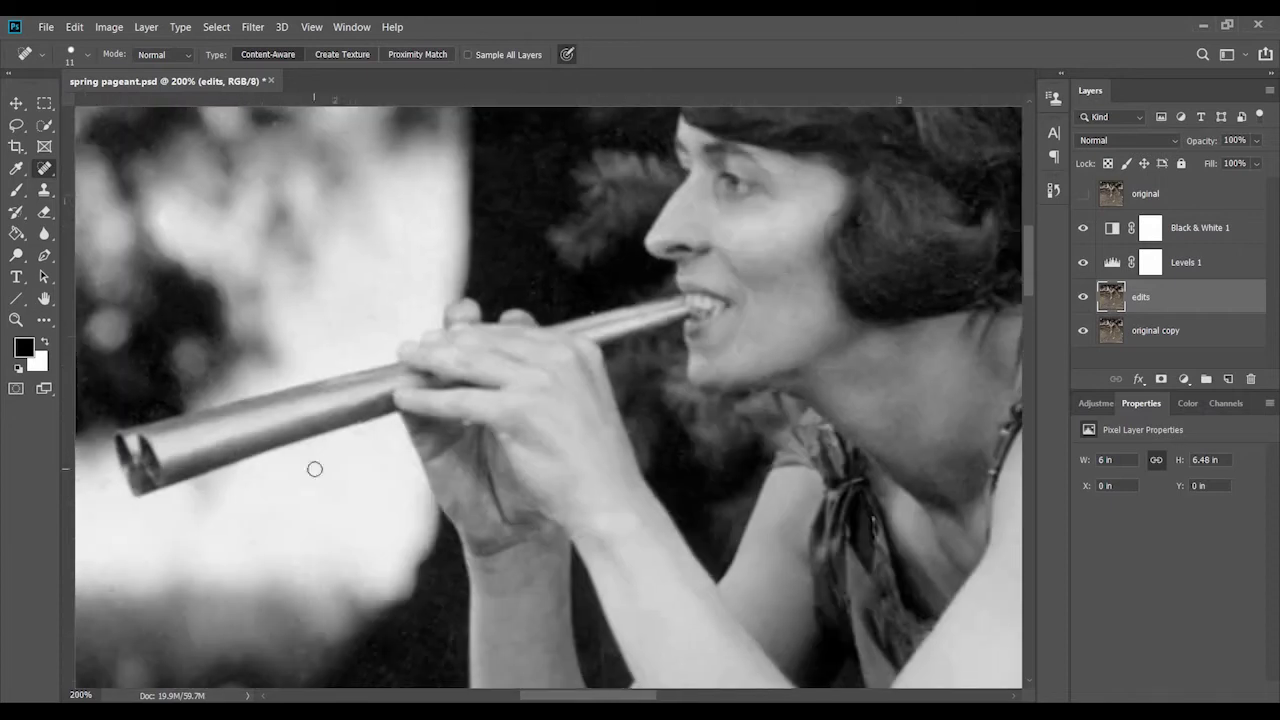
scroll(480, 434, down, 10)
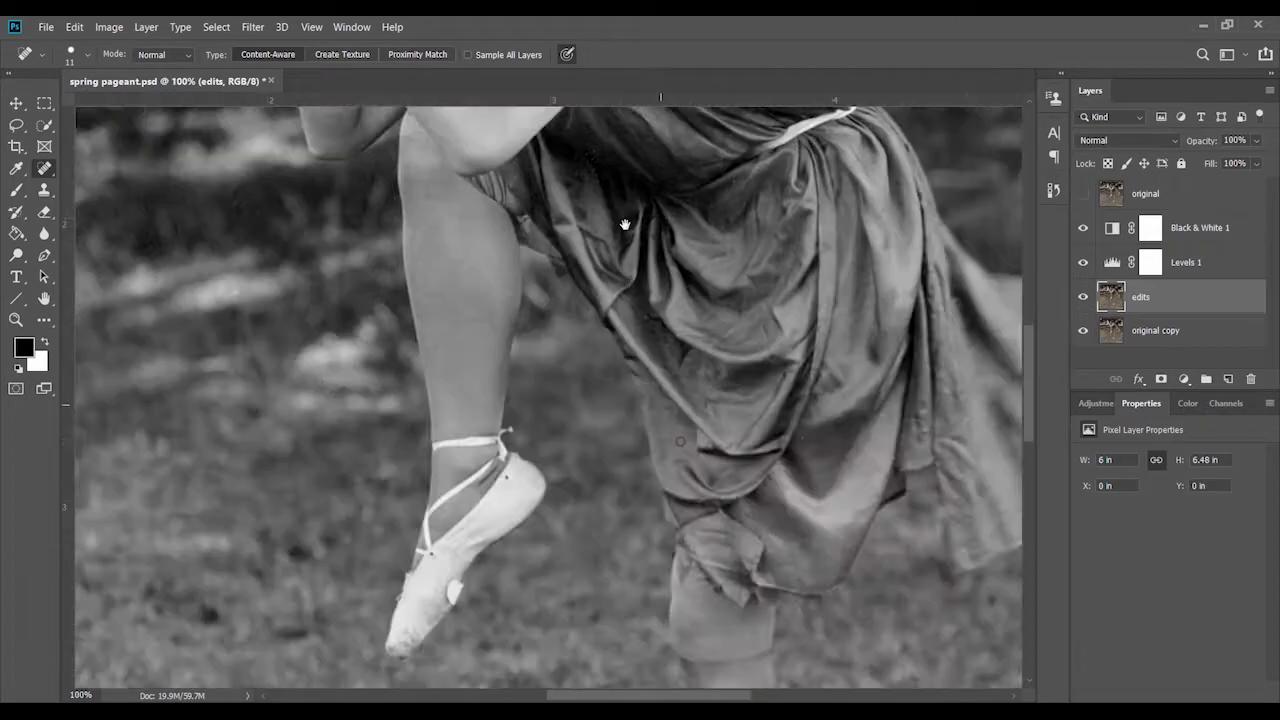
key(ctrl+minus)
key(ctrl+minus)
key(ctrl+minus)
key(ctrl+0)
Zoom into the treetops, set a 55 px Dodge brush, and sample foliage for cloning
key(ctrl+plus)
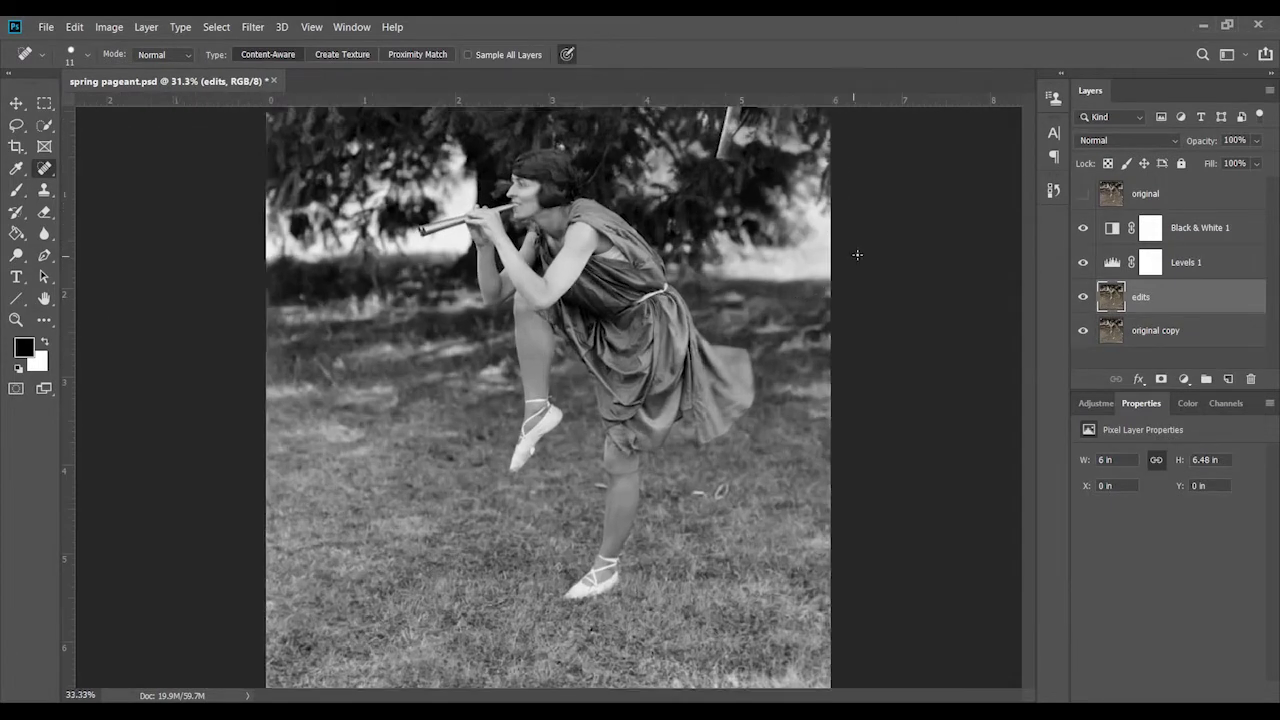
scroll(800, 250, up, 5)
key(o)
right_click(765, 318)
text(55)
key(Return)
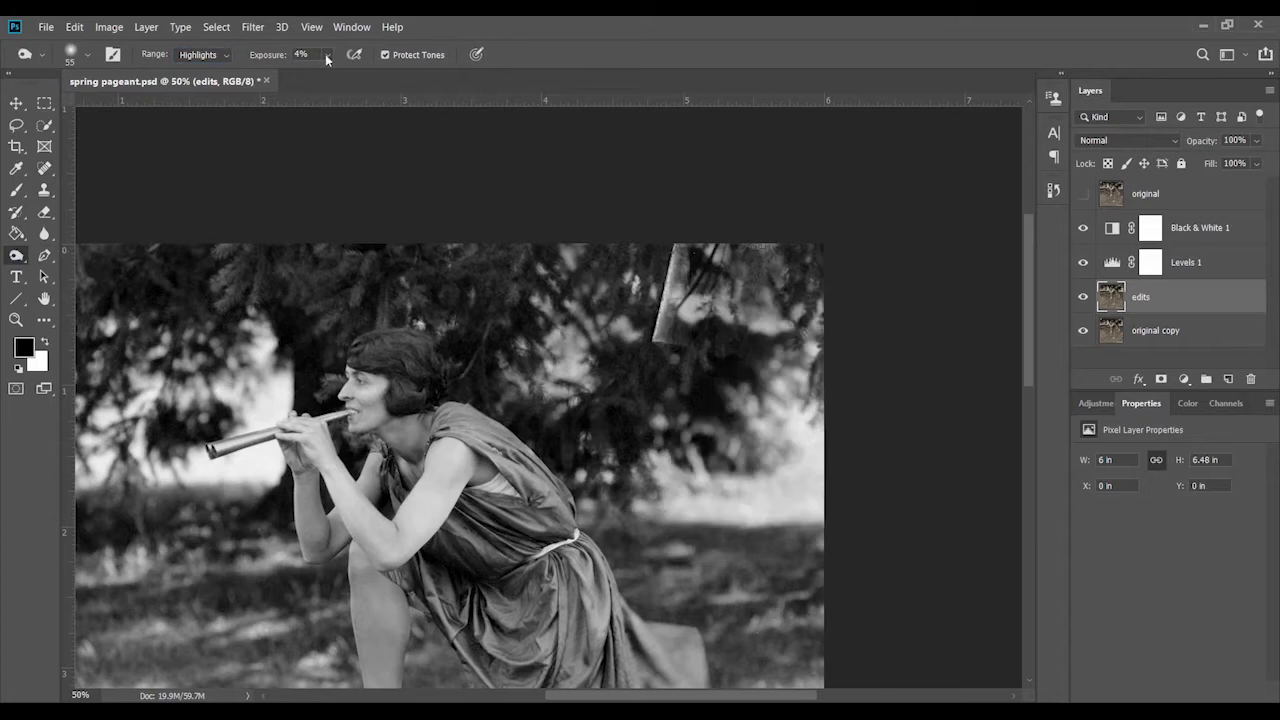
text(0)
scroll(686, 284, up, 2)
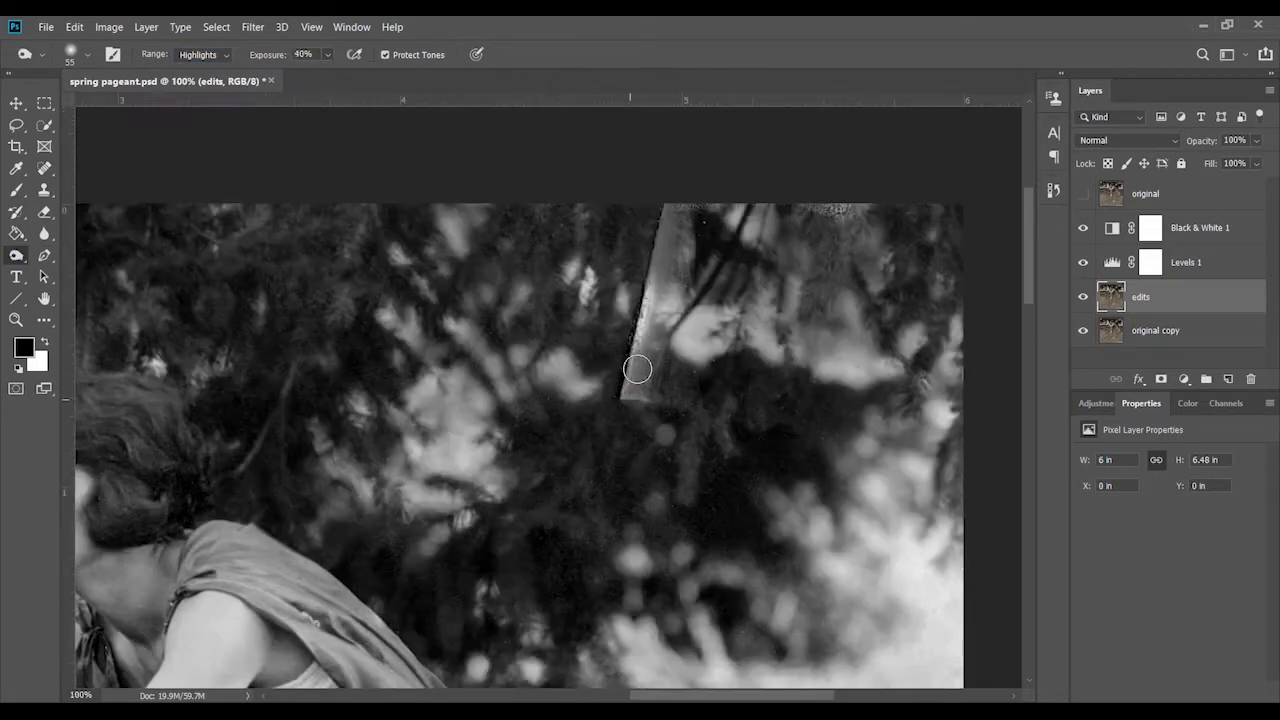
key(s)
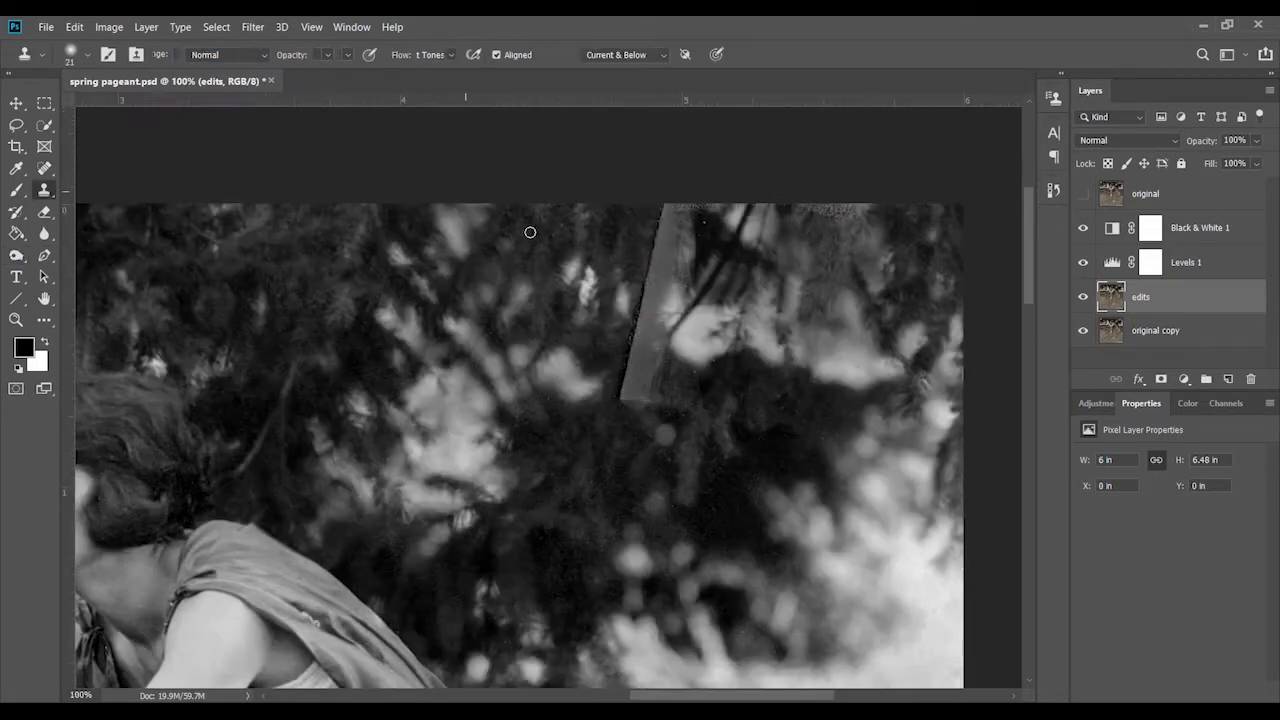
alt+click(830, 240)
click(16, 255)
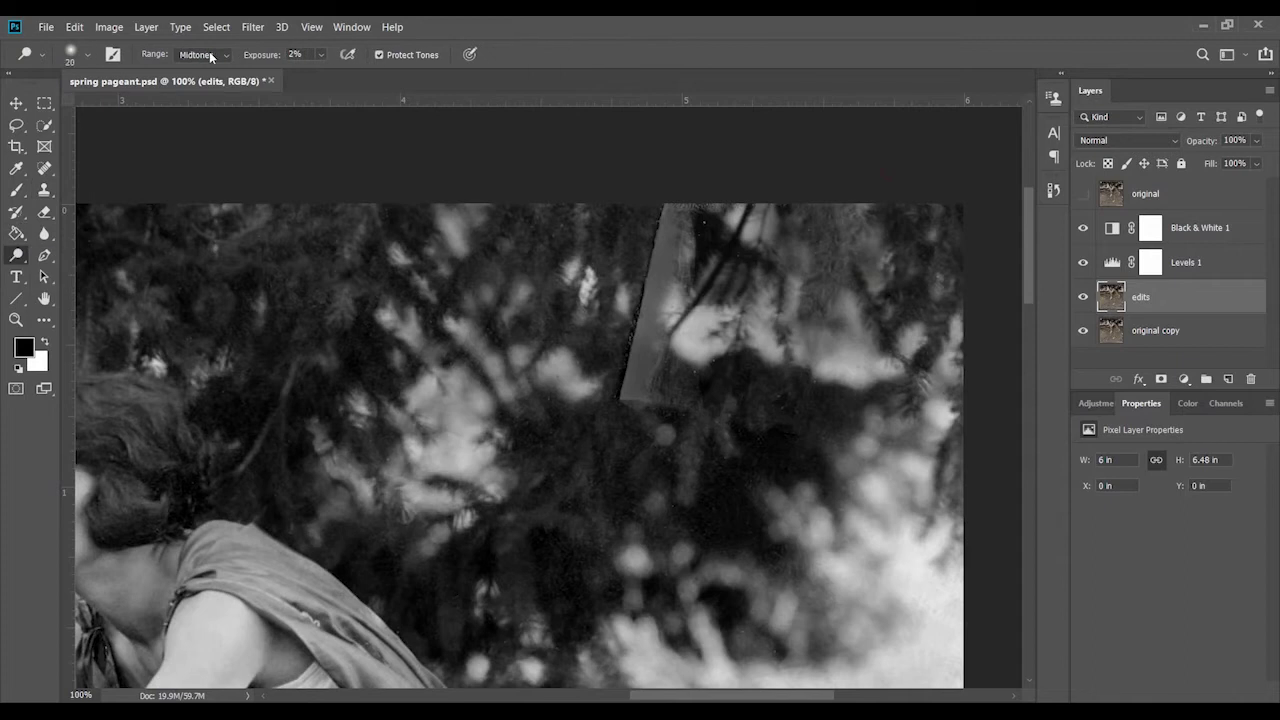
With a 31 px Clone Stamp, paint foliage over the grey strip and resample fresh foliage
key(s)
right_click(665, 228)
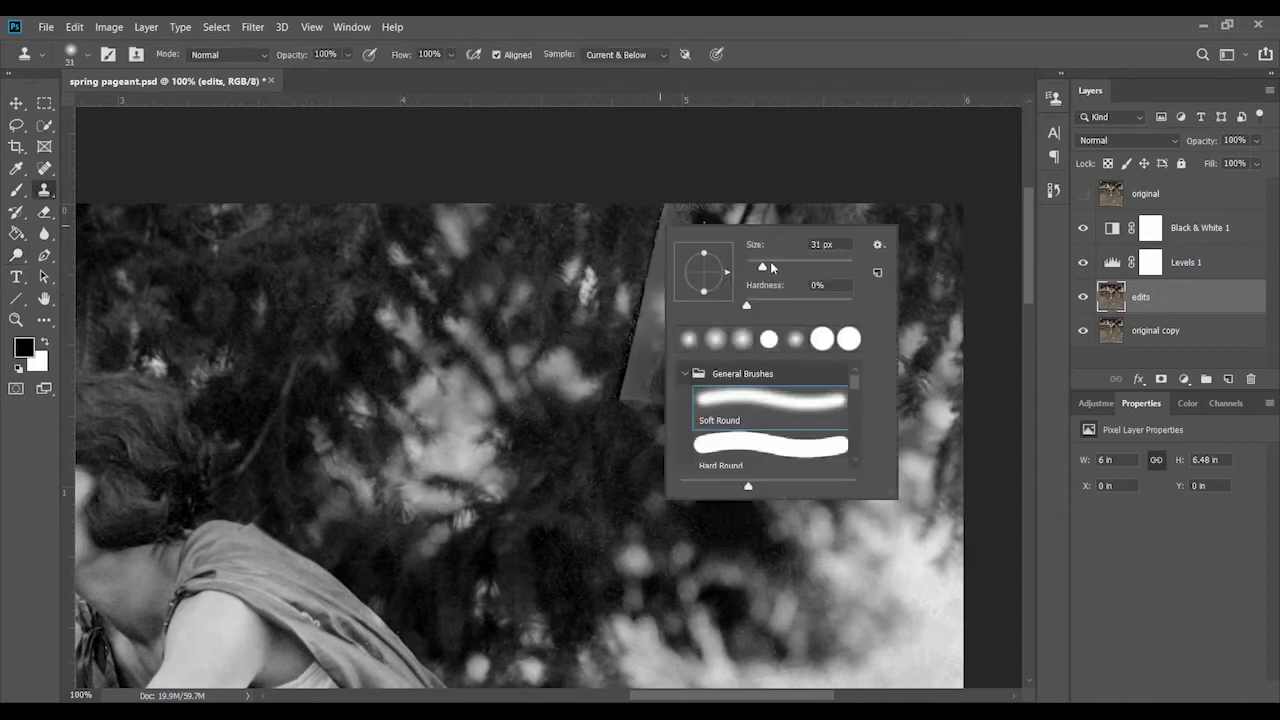
alt+click(637, 238)
click(678, 231)
mouse_move(678, 231)
mouse_down()
mouse_move(620, 320)
mouse_move(646, 303)
mouse_move(720, 309)
mouse_up()
alt+click(548, 273)
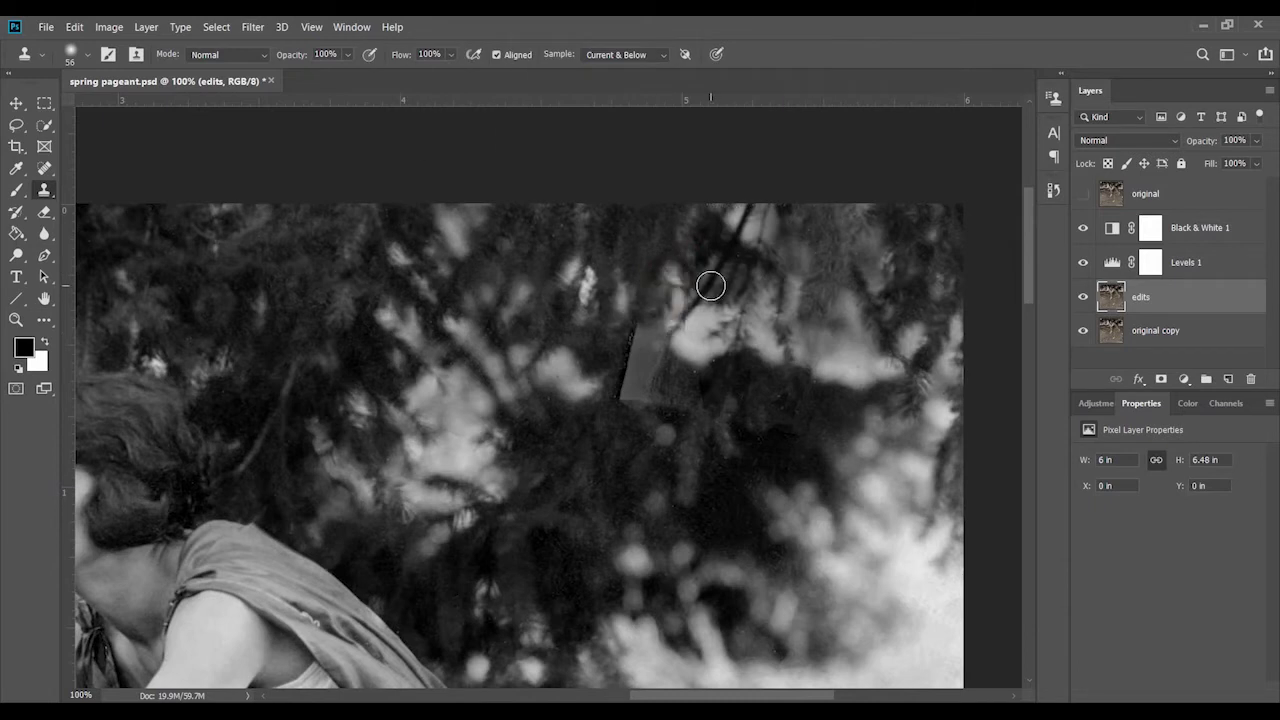
Toggle the edits layer off and on to compare, then fit the photo in the window
scroll(543, 357, down, 1)
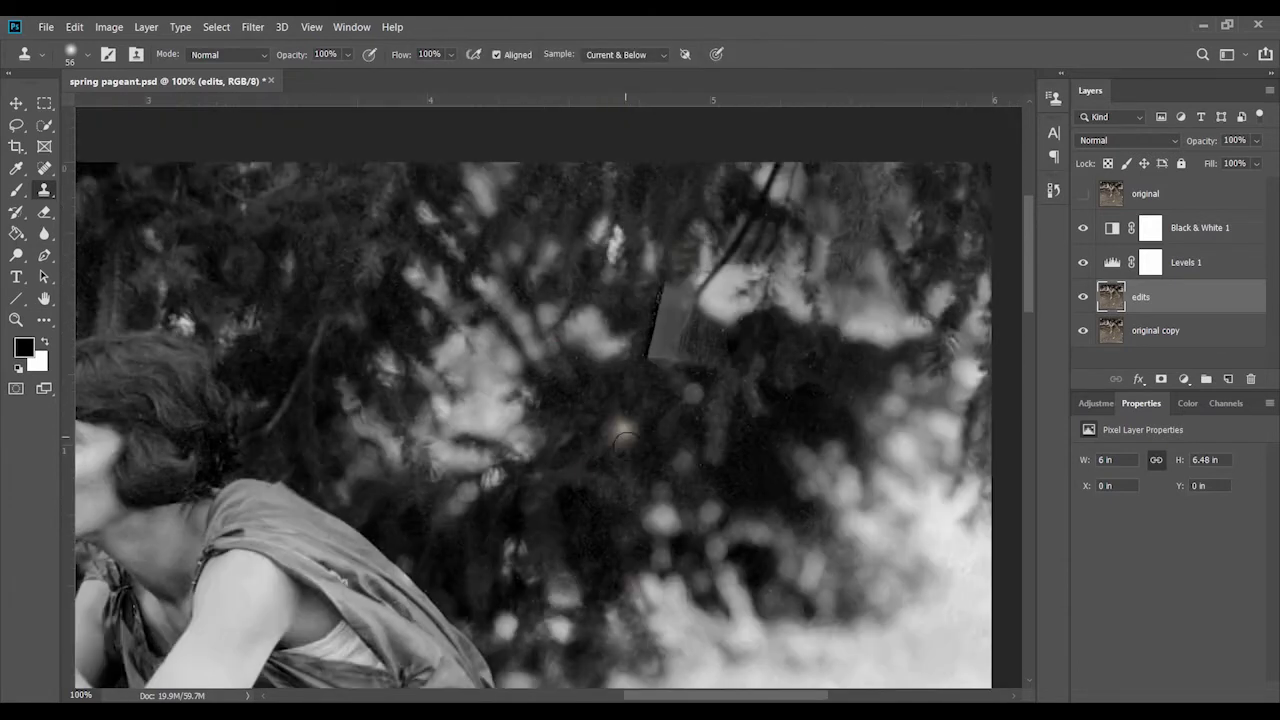
click(1083, 297)
scroll(929, 334, right, 3)
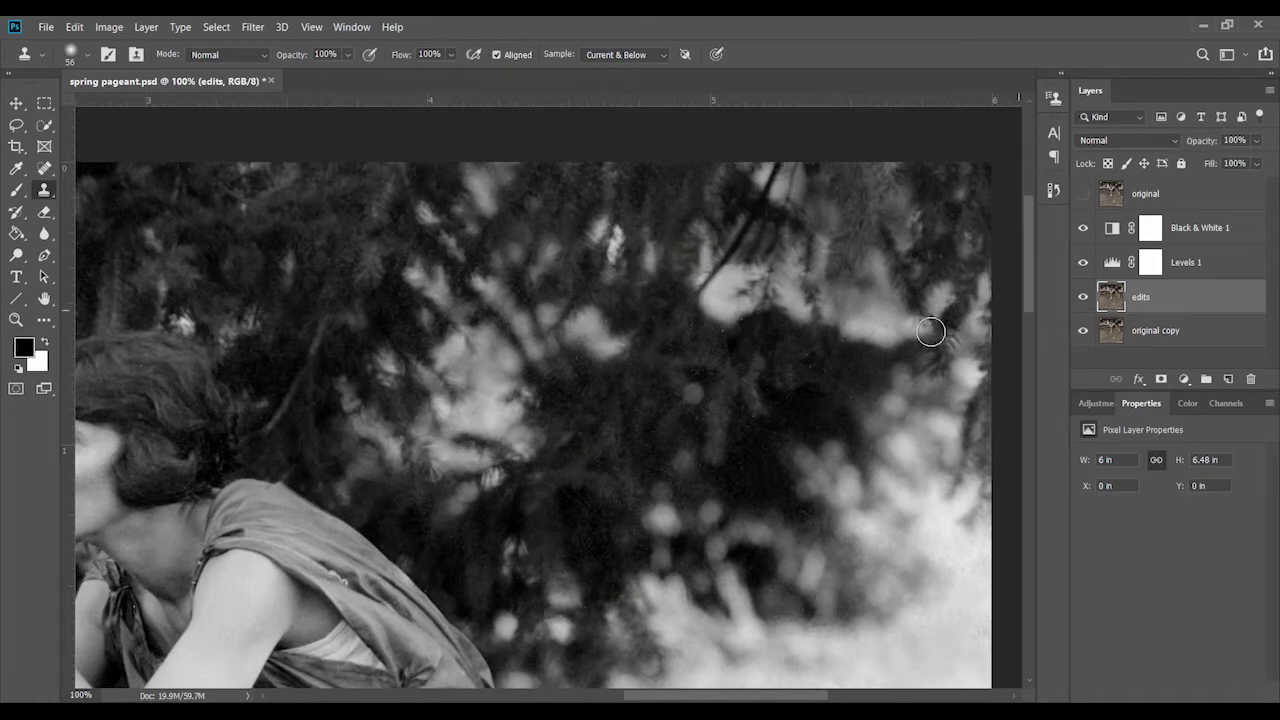
click(1083, 297)
key(ctrl+minus)
key(ctrl+minus)
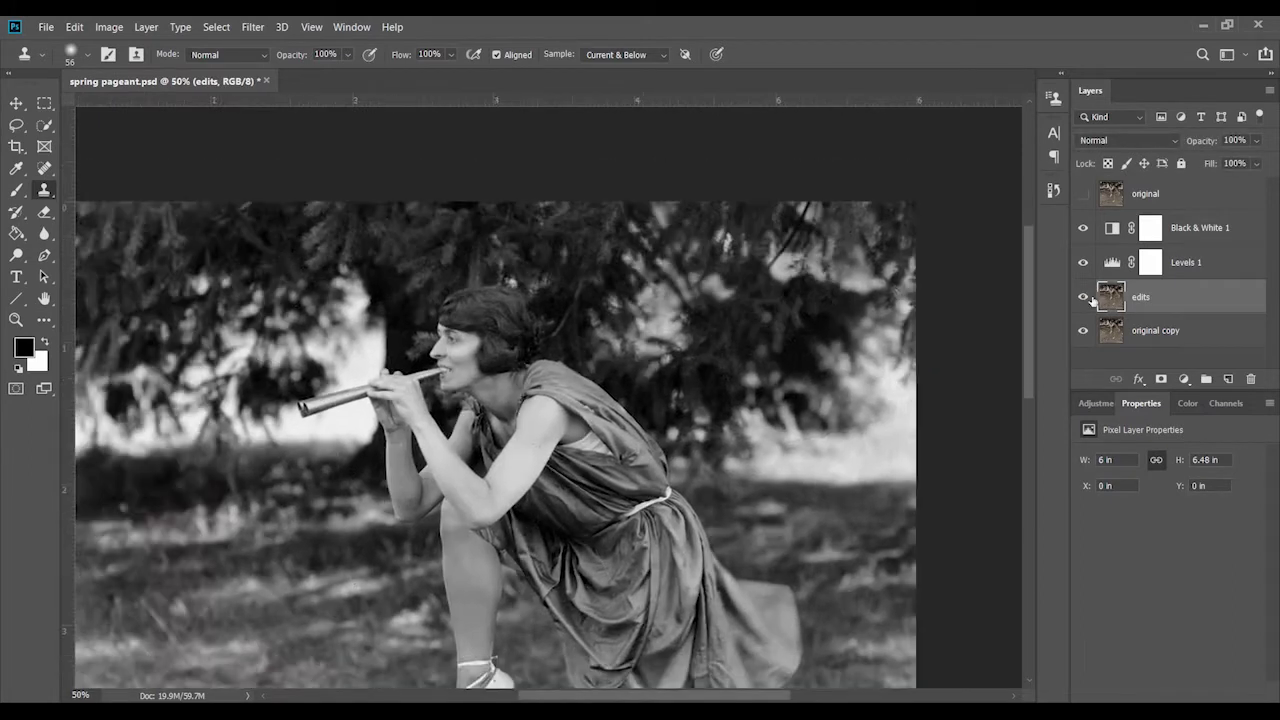
scroll(706, 458, down, 3)
key(ctrl+0)
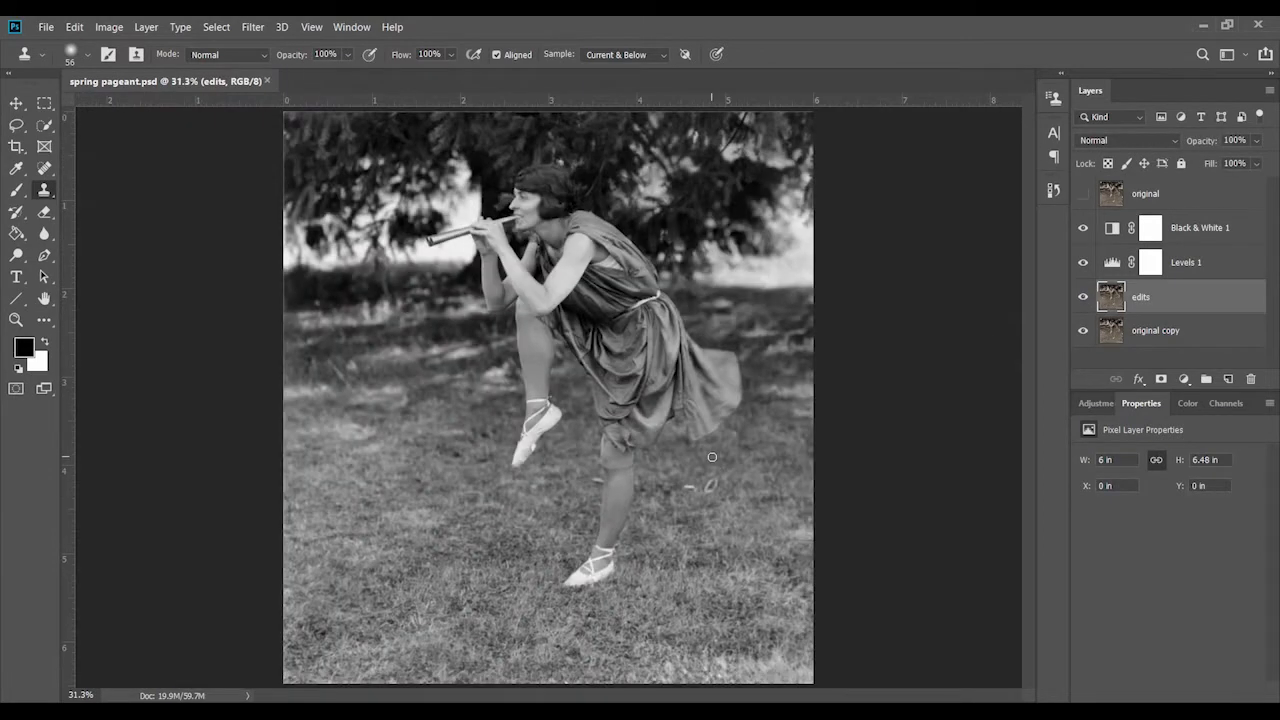
Add an 'overall green' Solid Color fill in a muted grey-green above Black & White 1
click(1200, 228)
click(1229, 379)
text(overall green)
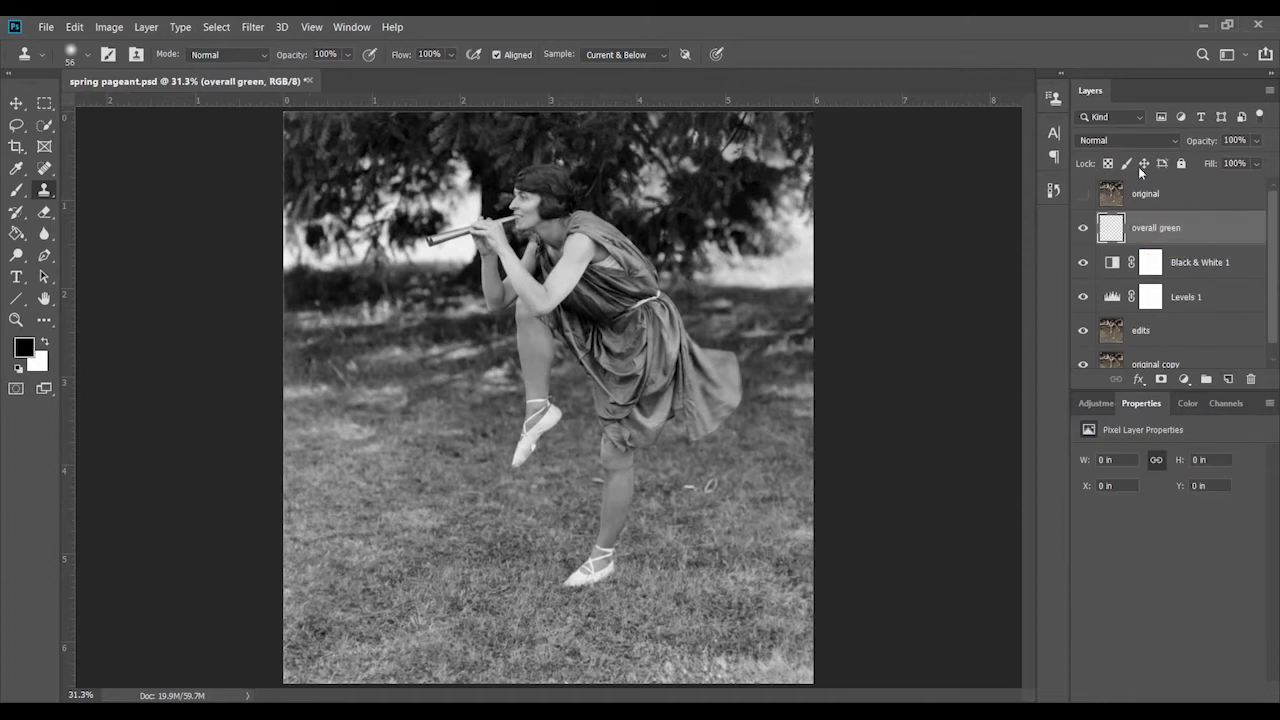
key(Return)
click(1065, 516)
click(911, 493)
click(883, 497)
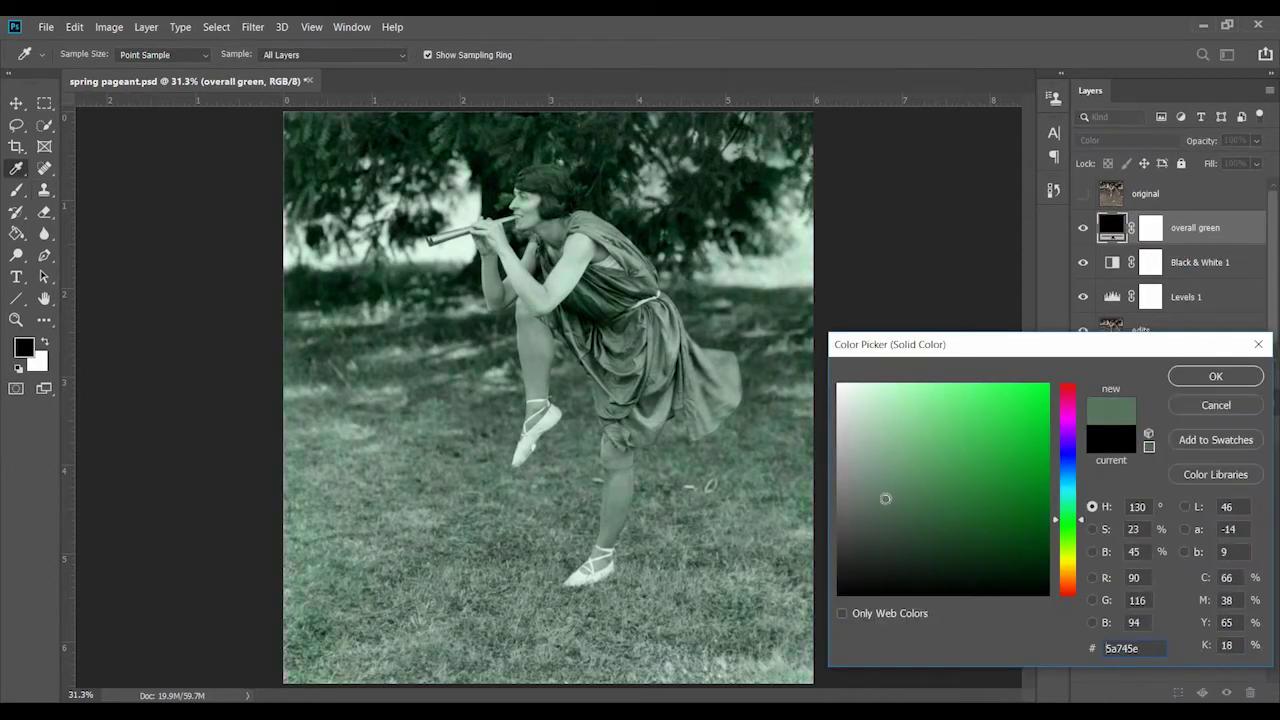
click(1216, 376)
Add a 'skin base' Solid Color fill layer in an orange-brown skin tone
text(skin base)
key(Return)
click(1184, 379)
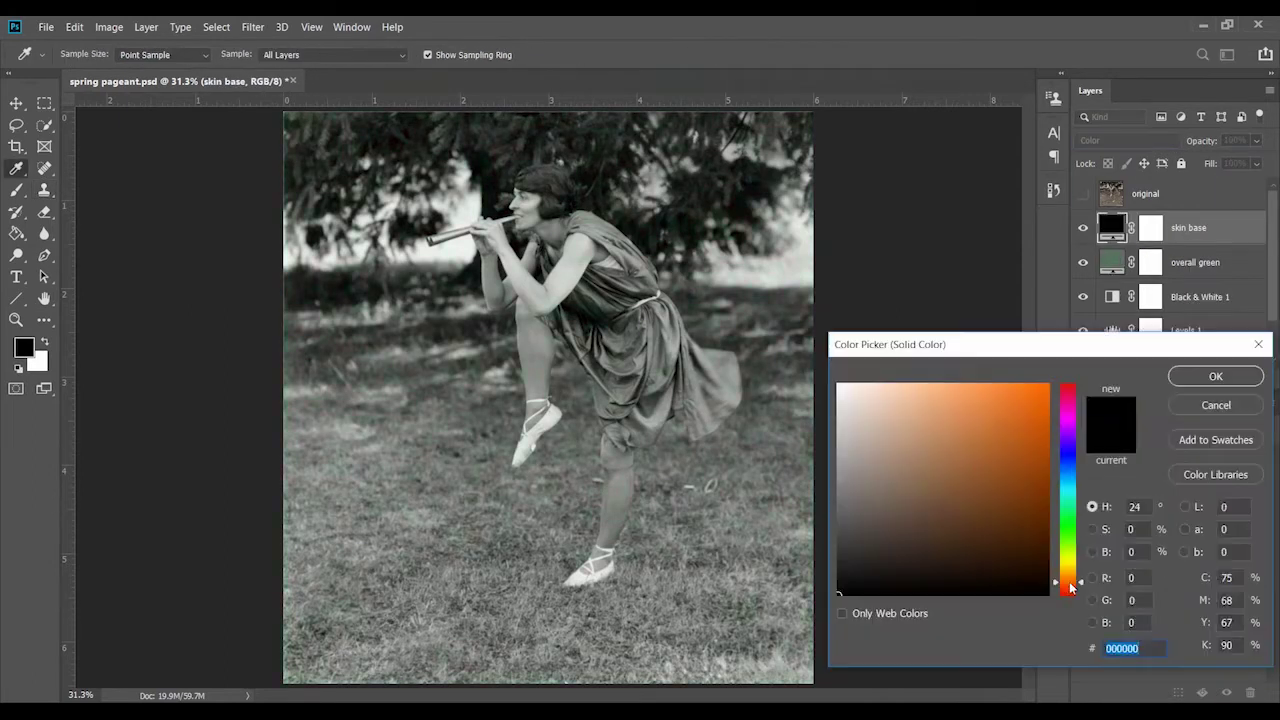
click(890, 486)
key(Return)
Invert the skin base mask, set a white brush, and zoom in on the dancer's face and arms
key(ctrl+i)
key(b)
key(x)
key(ctrl+1)
scroll(470, 303, up, 5)
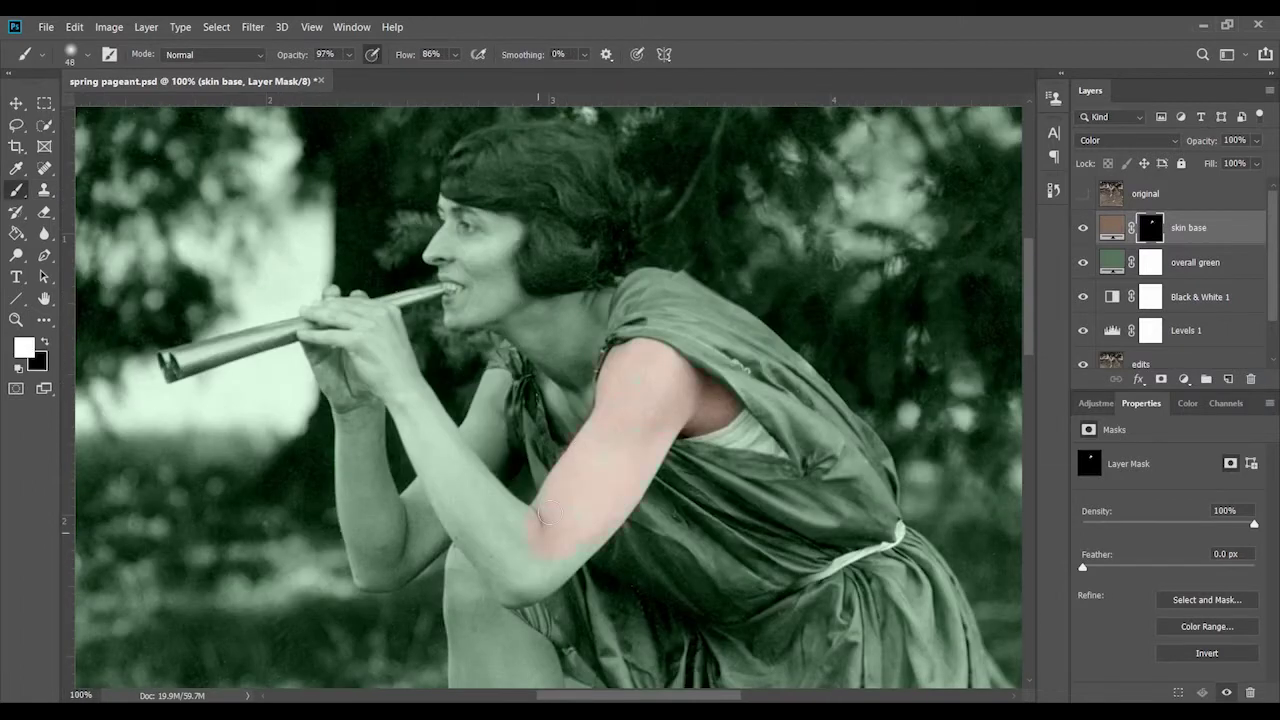
Change the skin base fill colour to a lighter peach tone
double_click(1111, 227)
key(Return)
double_click(1111, 227)
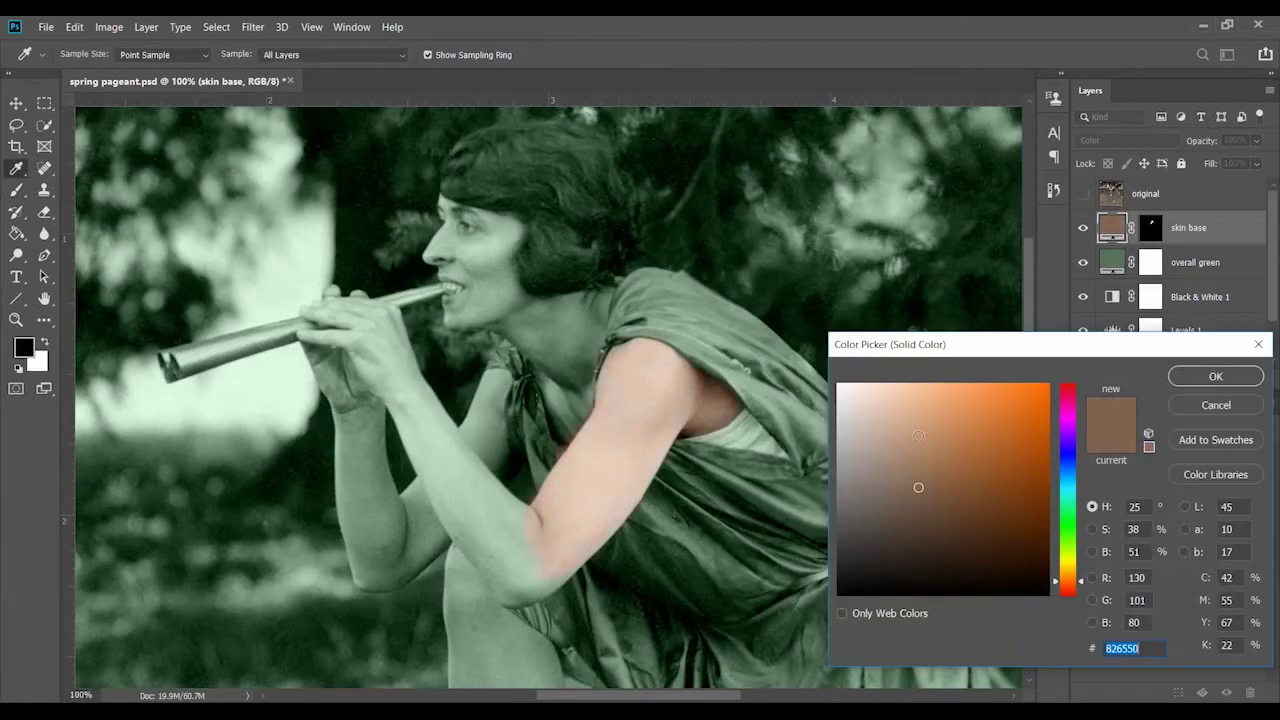
click(918, 436)
key(Return)
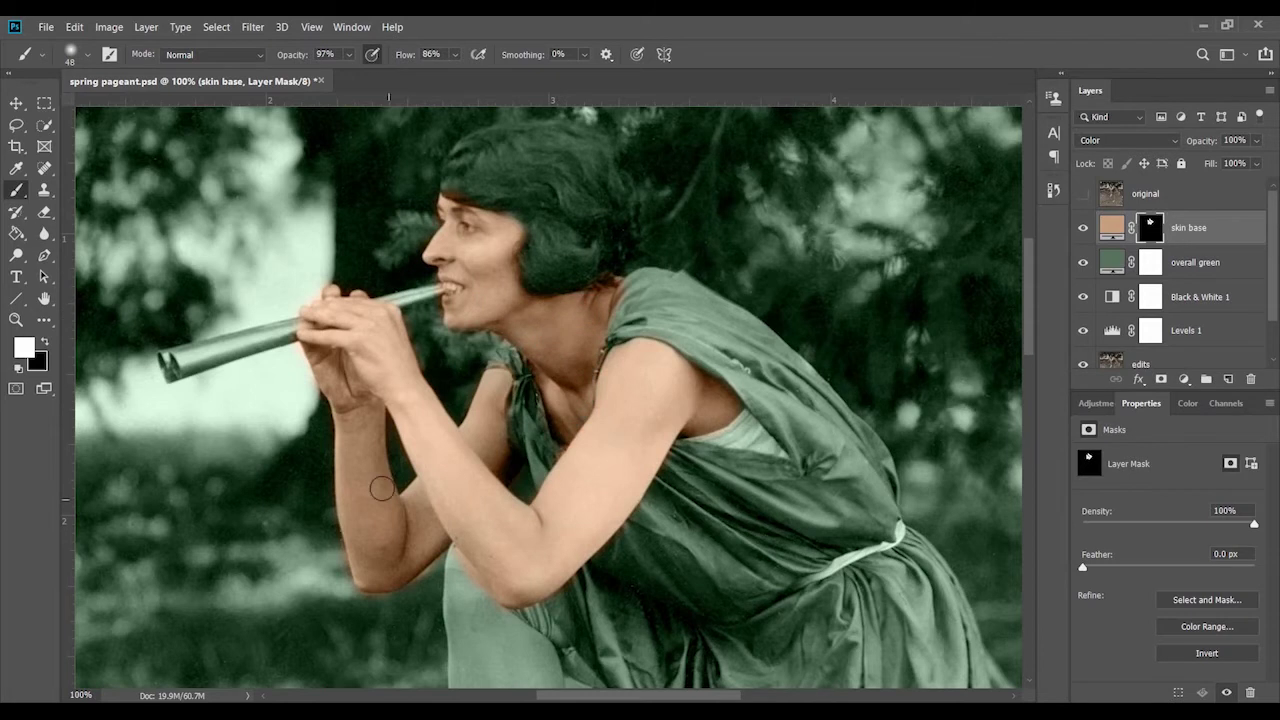
Paint the peach skin tone onto the mask over the dancer's face, arms and legs
scroll(562, 327, down, 5)
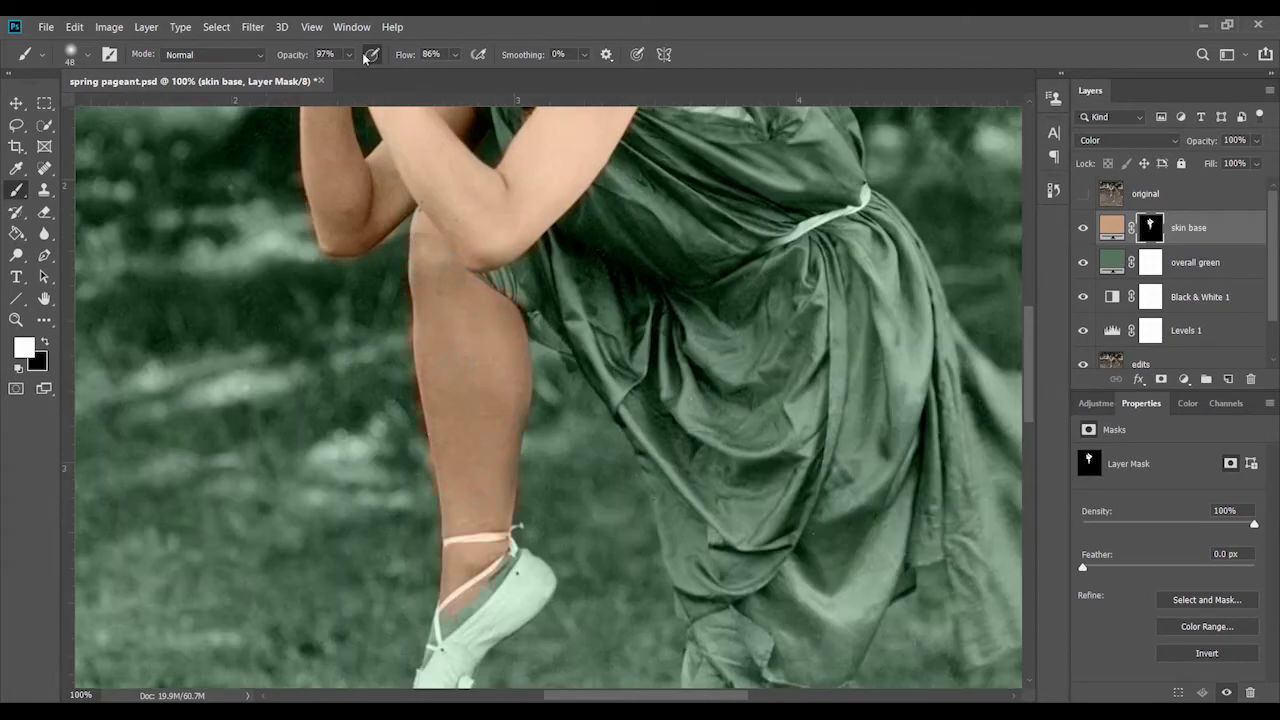
scroll(446, 624, down, 3)
scroll(553, 317, down, 3)
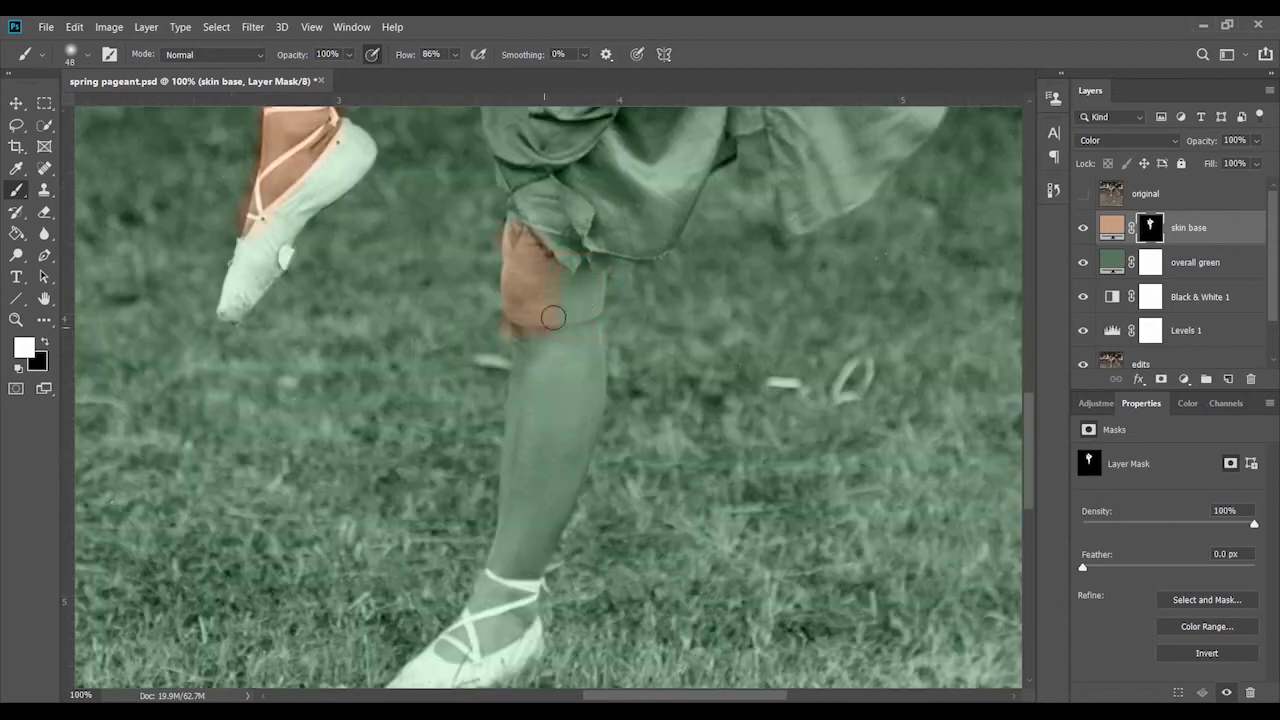
scroll(460, 568, down, 2)
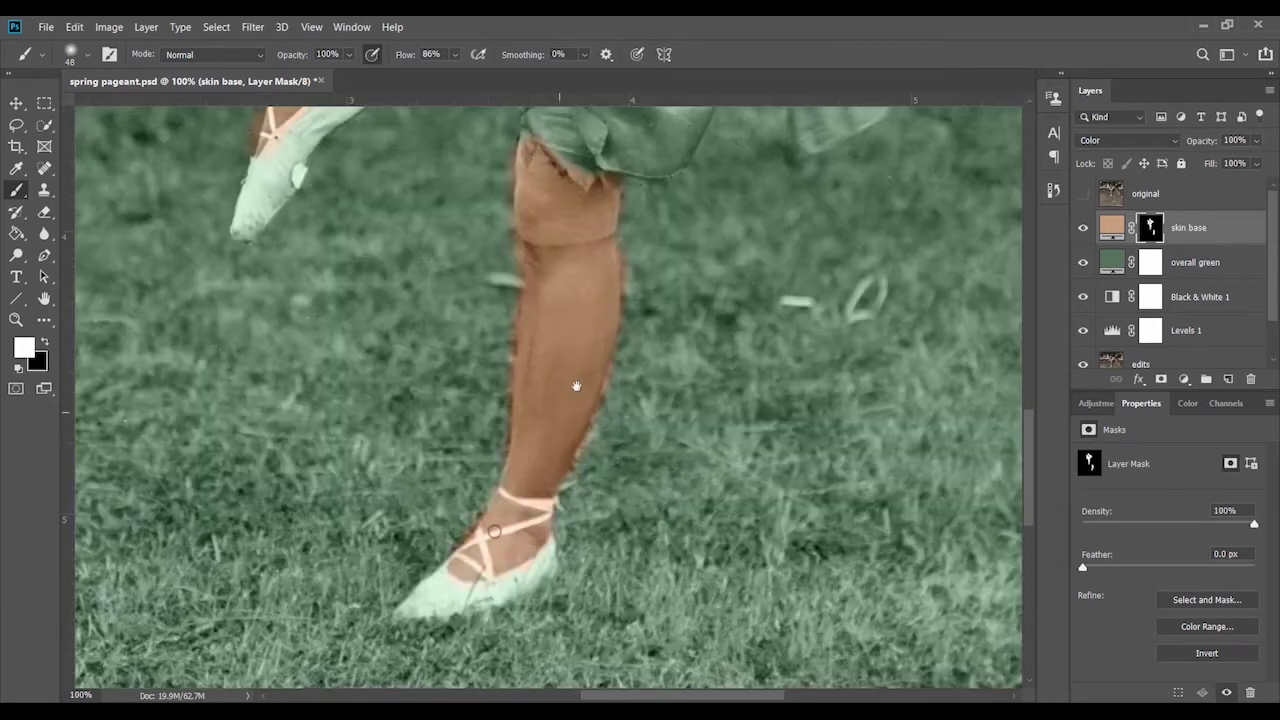
scroll(576, 386, up, 4)
scroll(634, 356, up, 8)
Refine the skin mask edges along the shoulder and arm at several brush sizes
scroll(413, 273, up, 3)
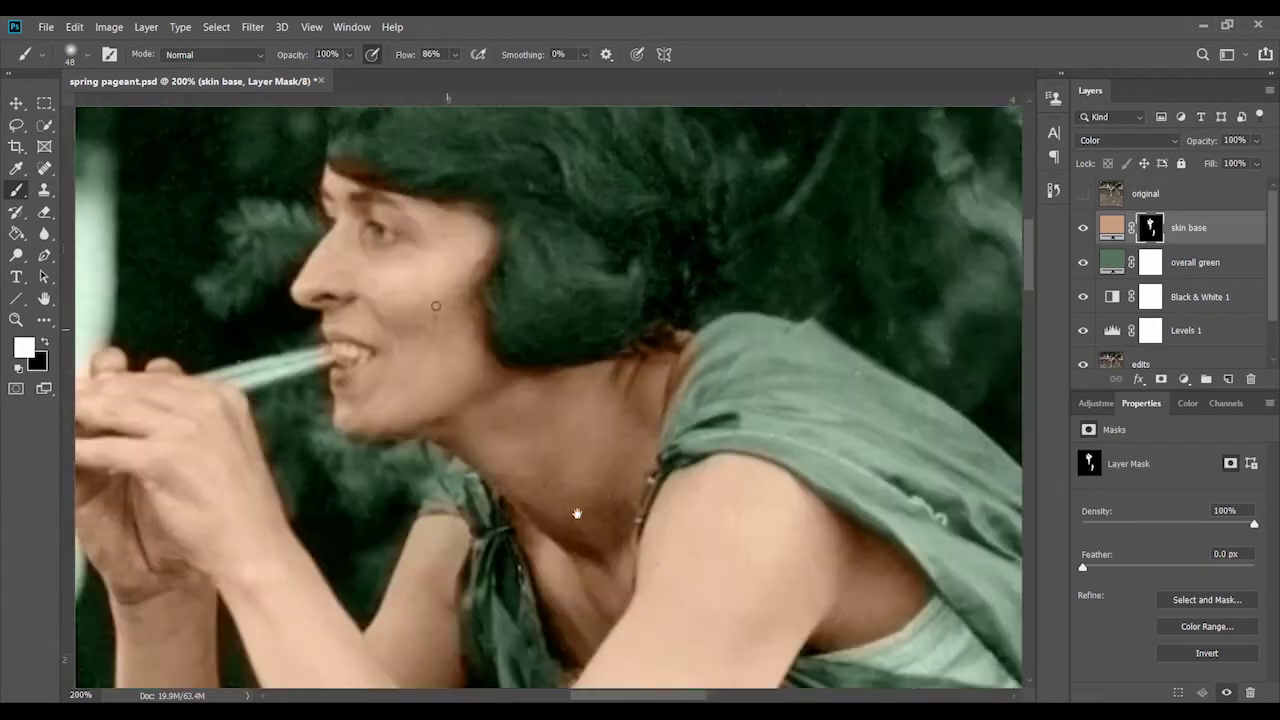
key(x)
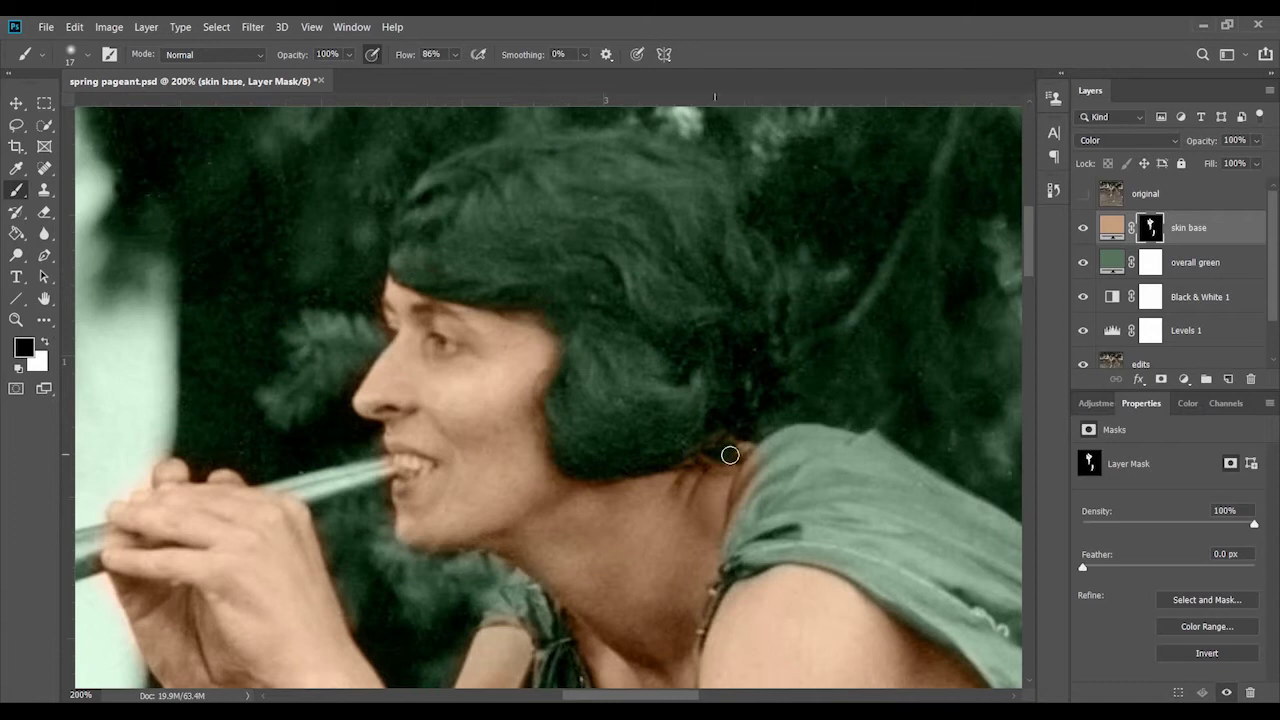
drag(771, 441, 644, 276)
key(x)
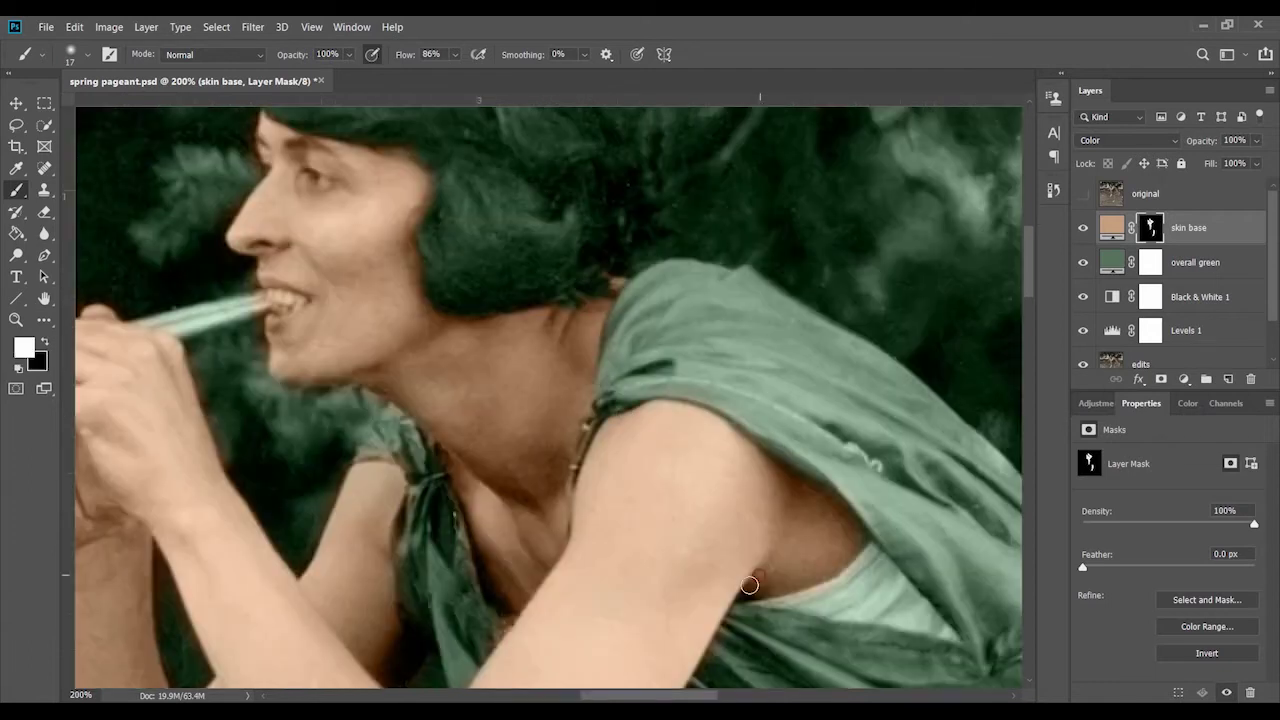
key(x)
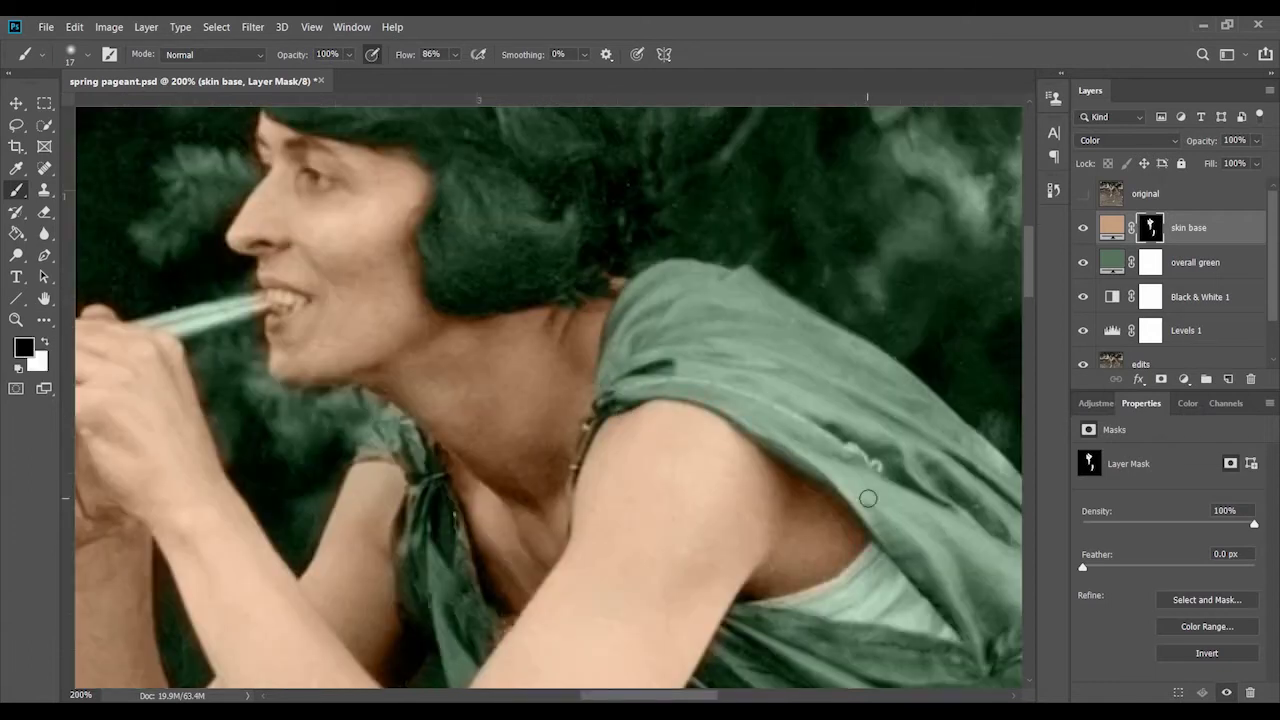
right_click(868, 498)
key(Return)
right_click(585, 420)
drag(592, 444, 583, 444)
key(Return)
right_click(641, 296)
key(Return)
drag(419, 425, 574, 328)
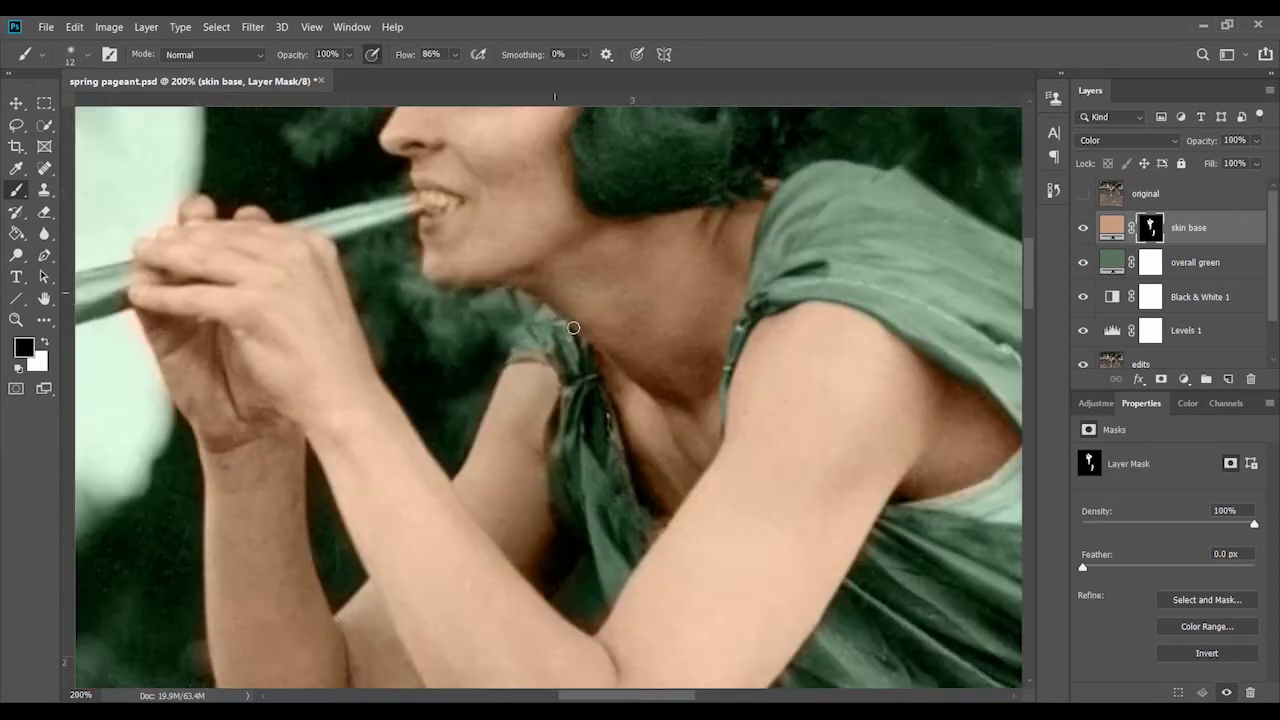
key(x)
key(x)
Touch up the skin tone around the face, hands and forearms with a small brush
drag(407, 255, 480, 410)
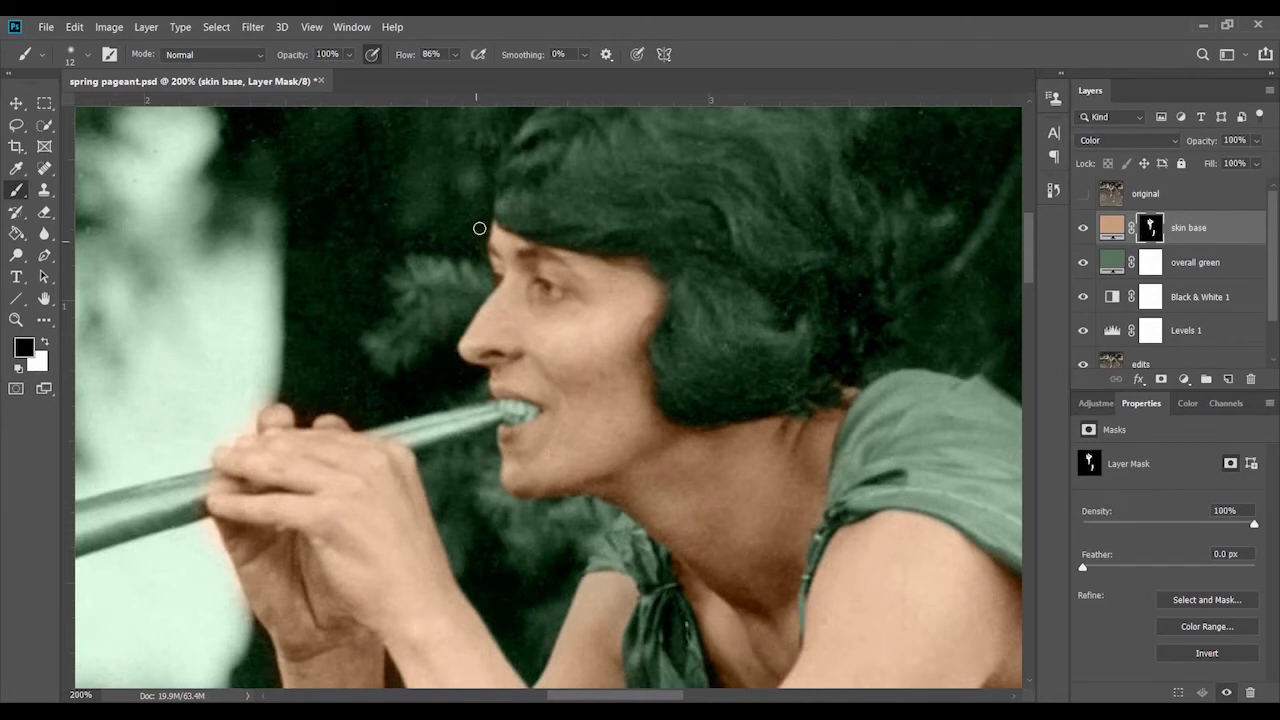
drag(601, 211, 711, 96)
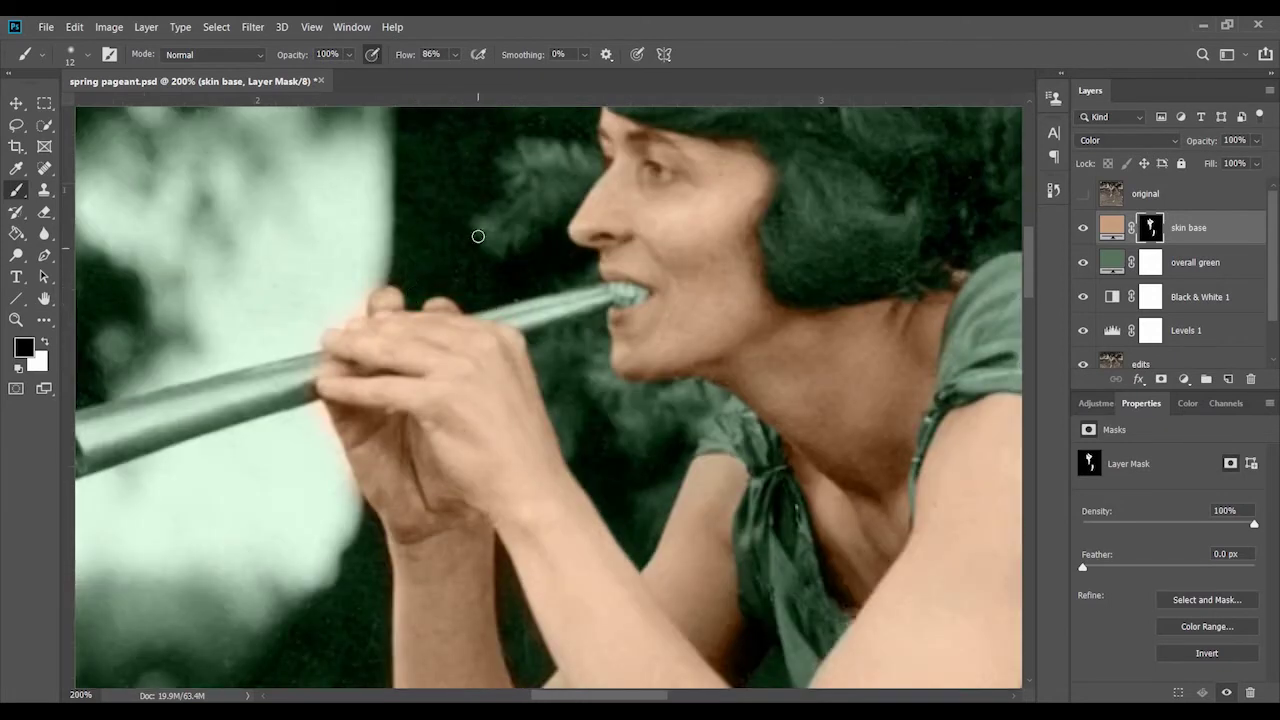
right_click(357, 367)
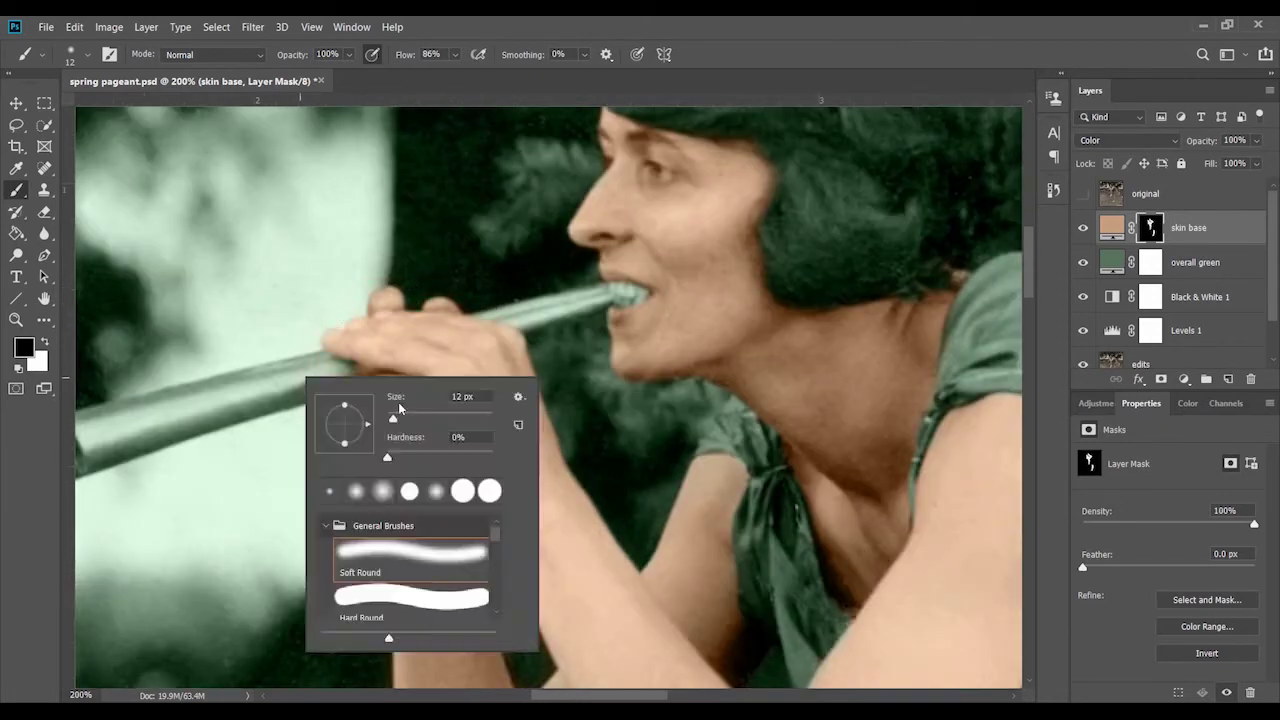
drag(392, 400, 405, 385)
right_click(397, 385)
key(Return)
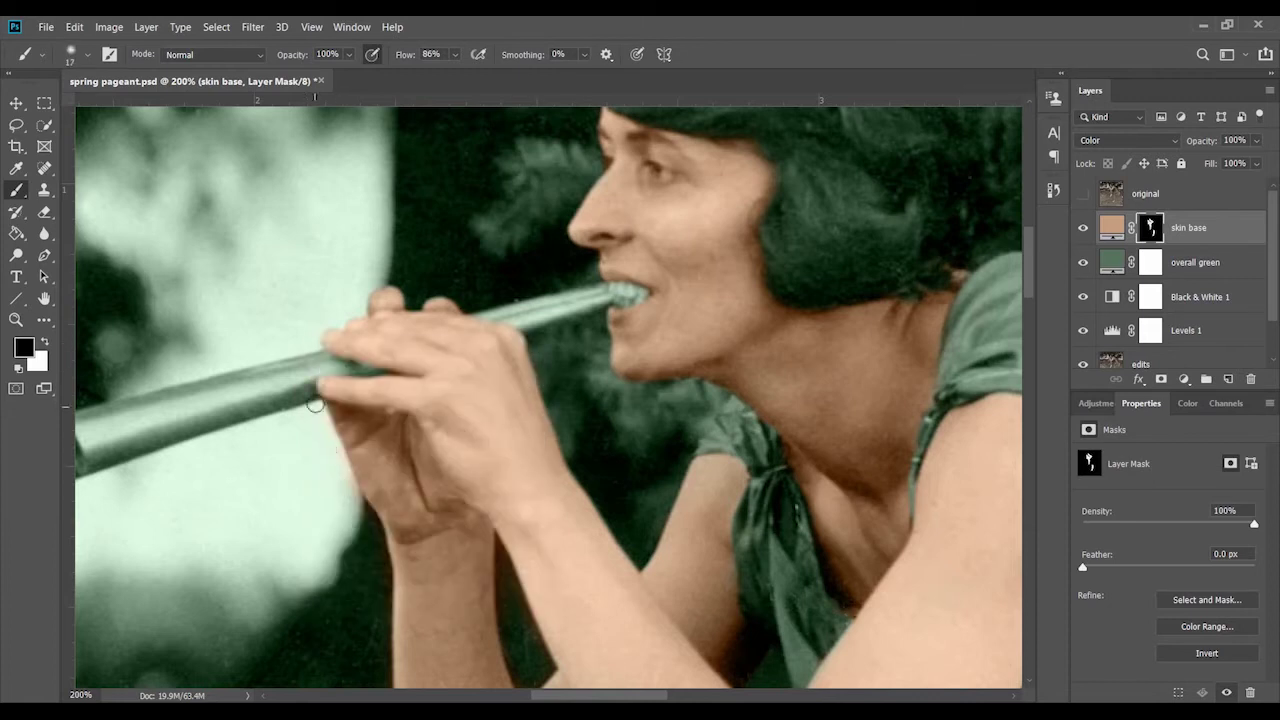
drag(342, 497, 380, 313)
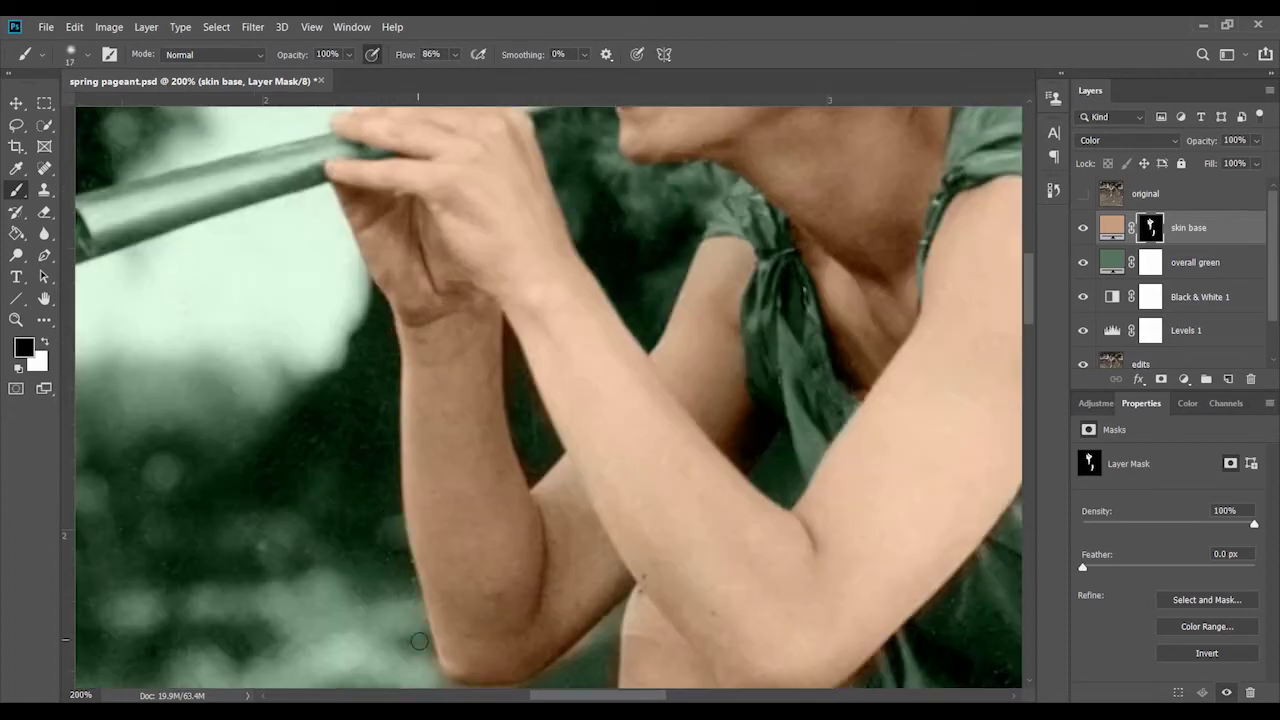
right_click(527, 449)
key(Return)
Paint skin tone down the legs, adjusting brush size for the edges
scroll(521, 381, down, 2)
scroll(481, 560, down, 2)
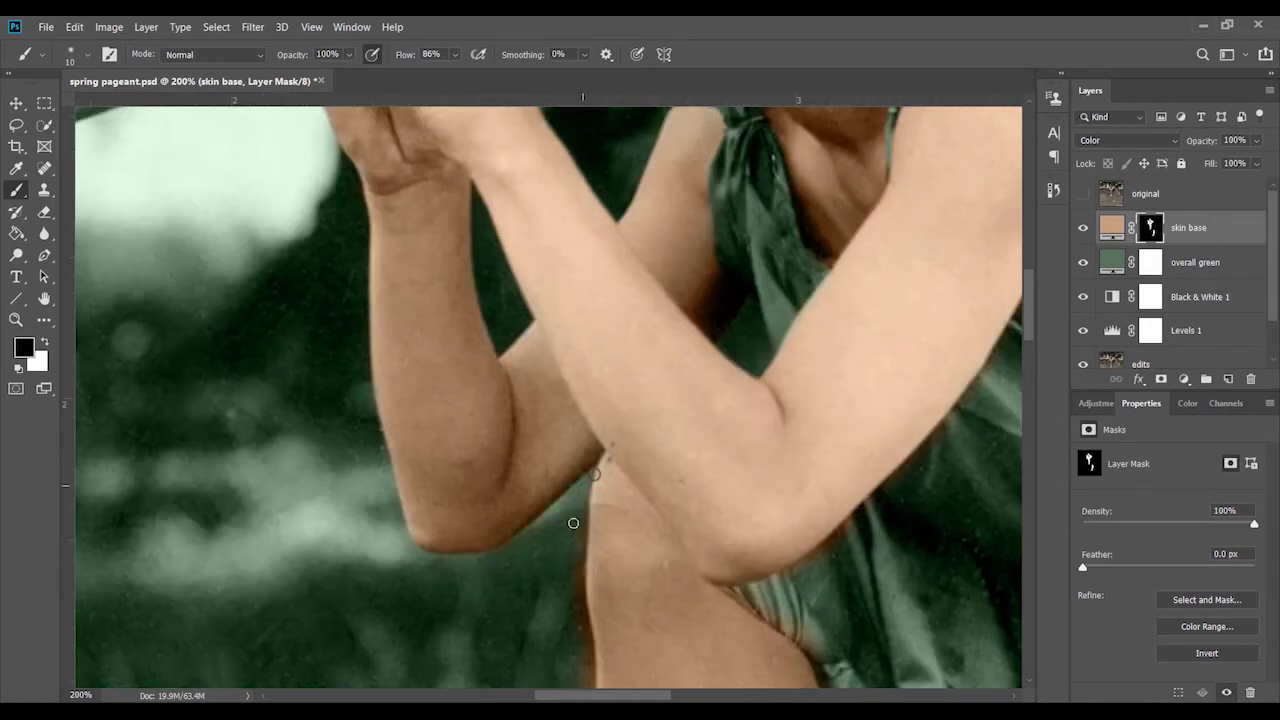
scroll(564, 578, down, 4)
scroll(564, 578, right, 2)
right_click(460, 459)
key(Return)
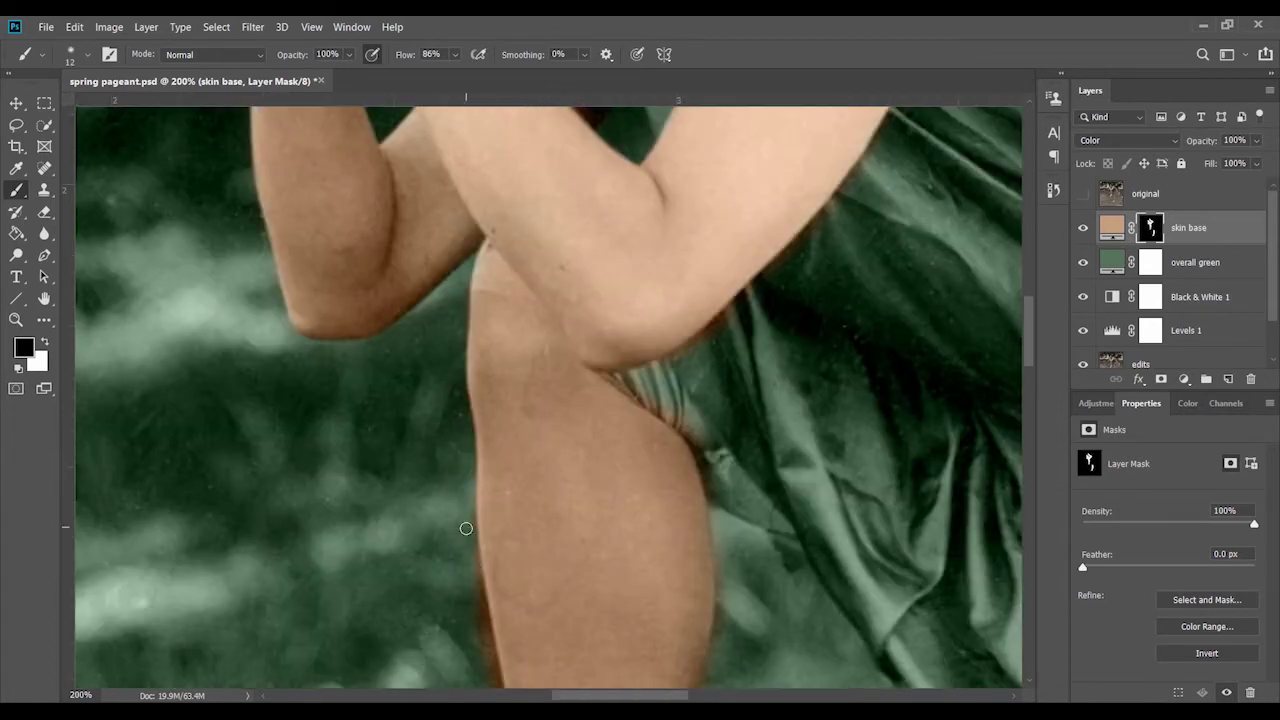
scroll(377, 364, down, 4)
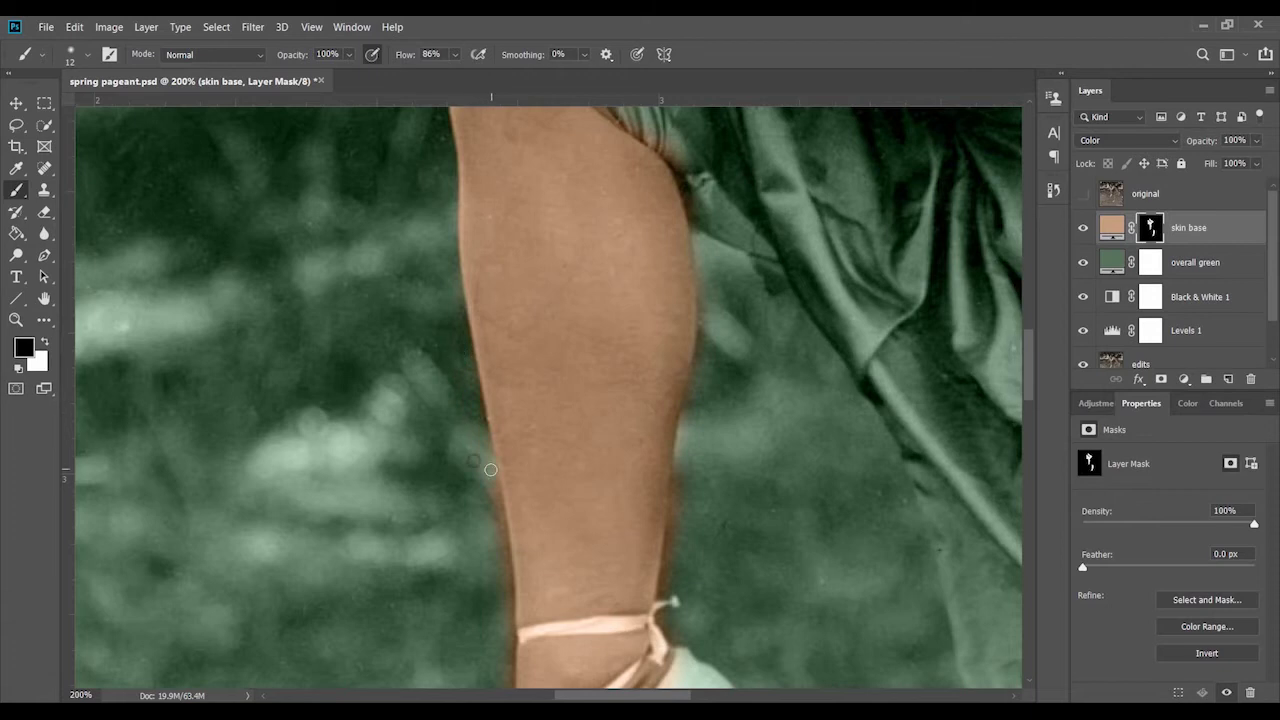
scroll(408, 263, down, 3)
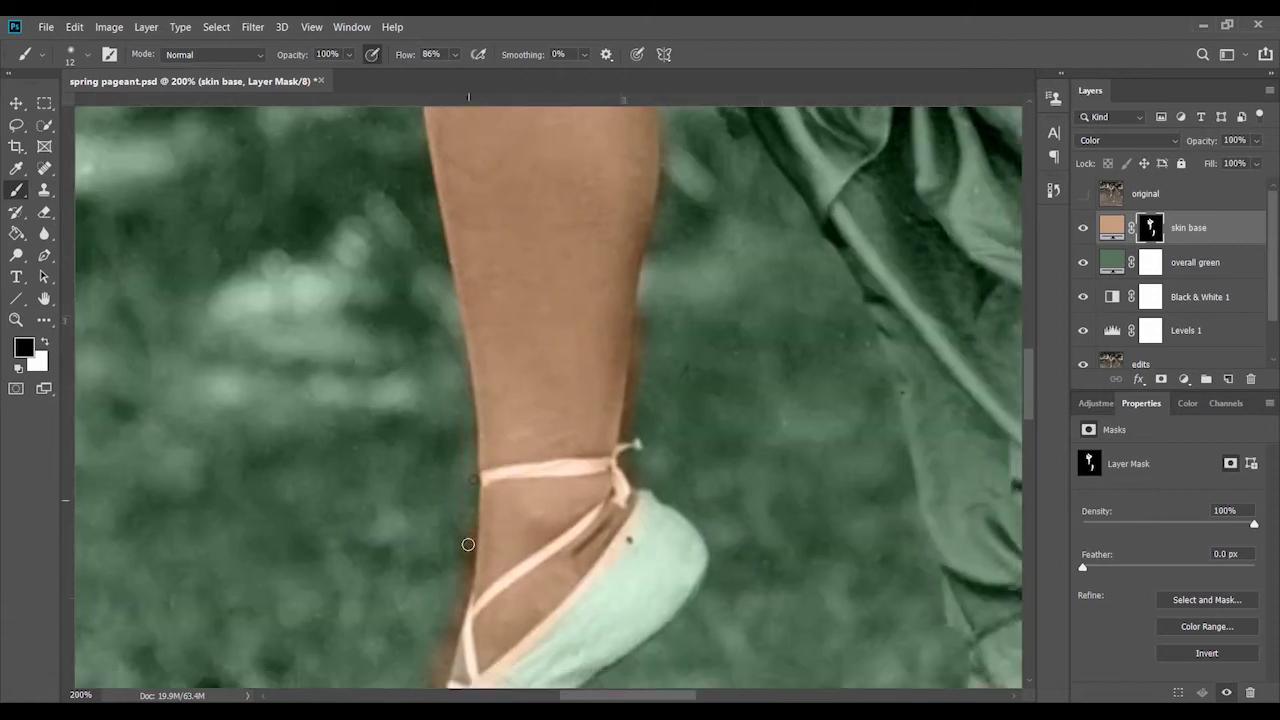
scroll(450, 520, down, 1)
scroll(434, 494, down, 3)
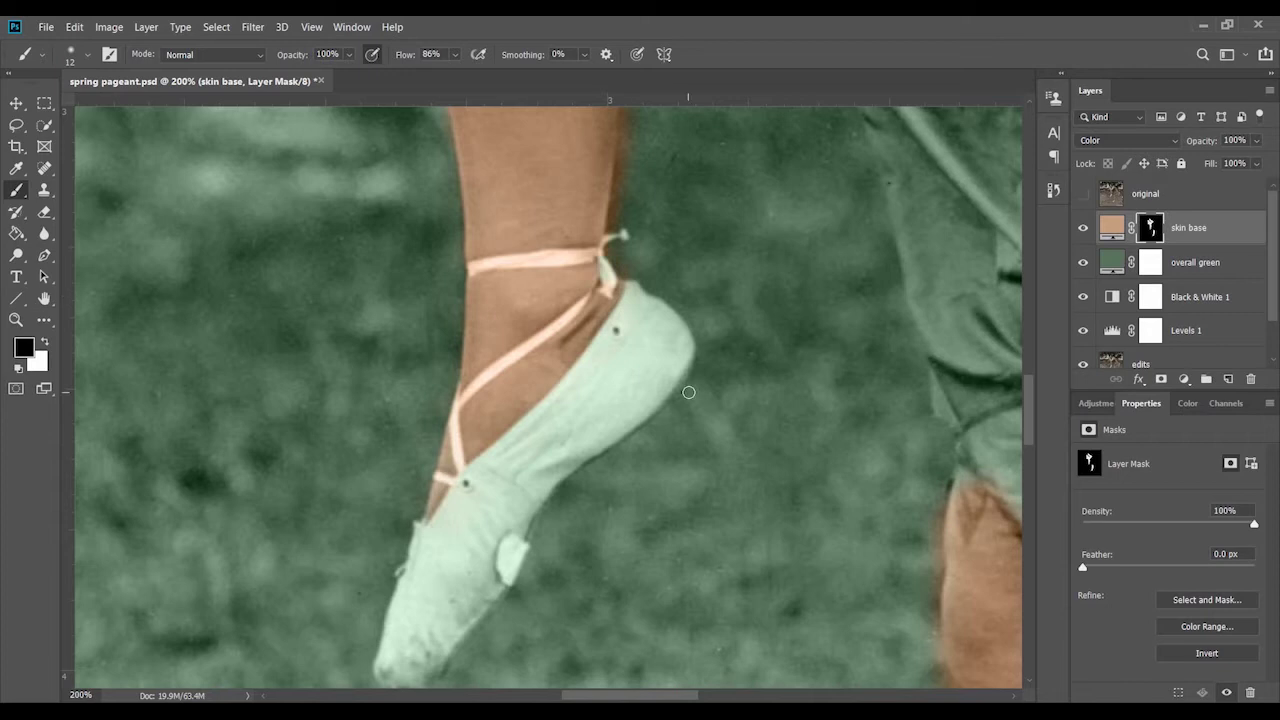
scroll(515, 441, up, 4)
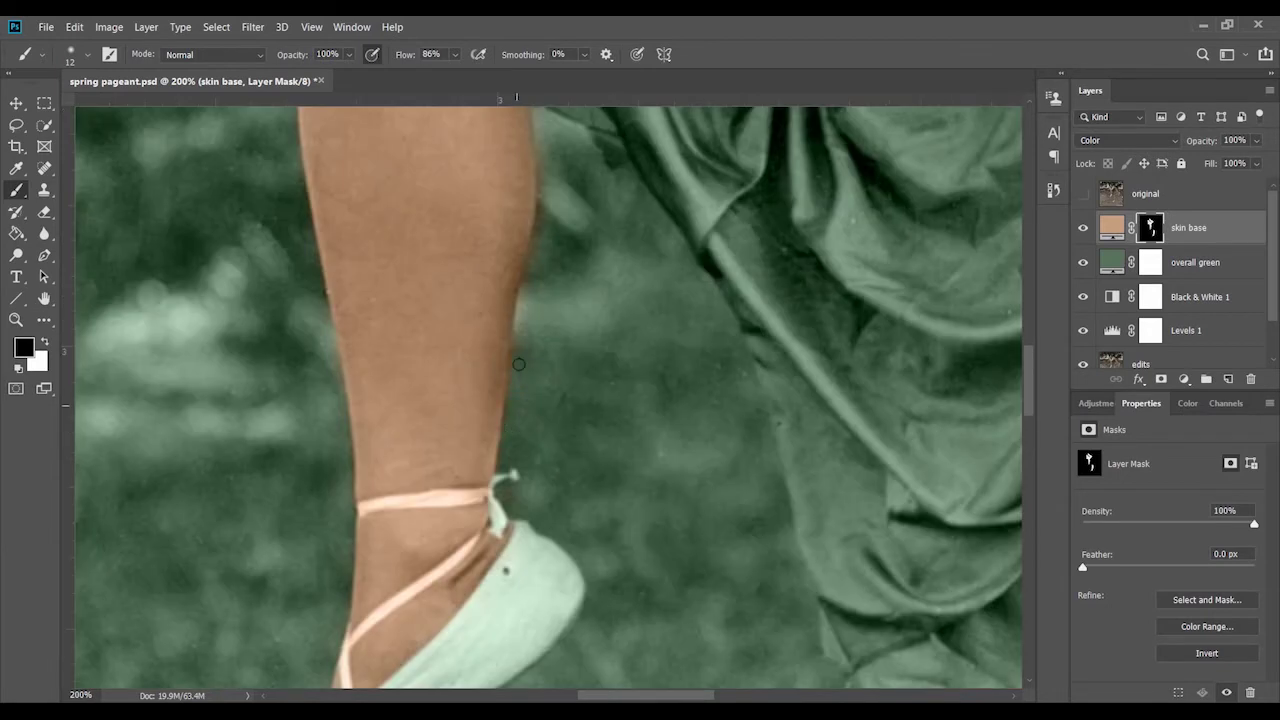
scroll(515, 380, up, 4)
scroll(506, 312, up, 3)
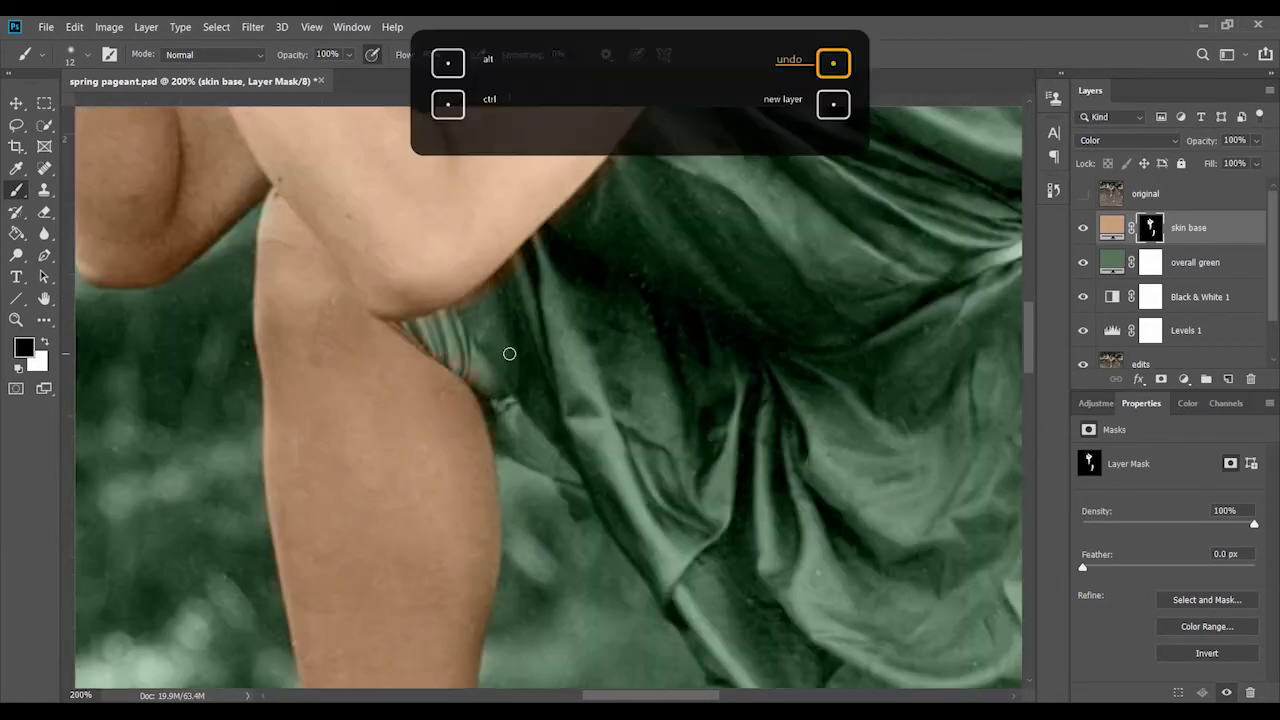
right_click(444, 336)
right_click(512, 320)
key(Escape)
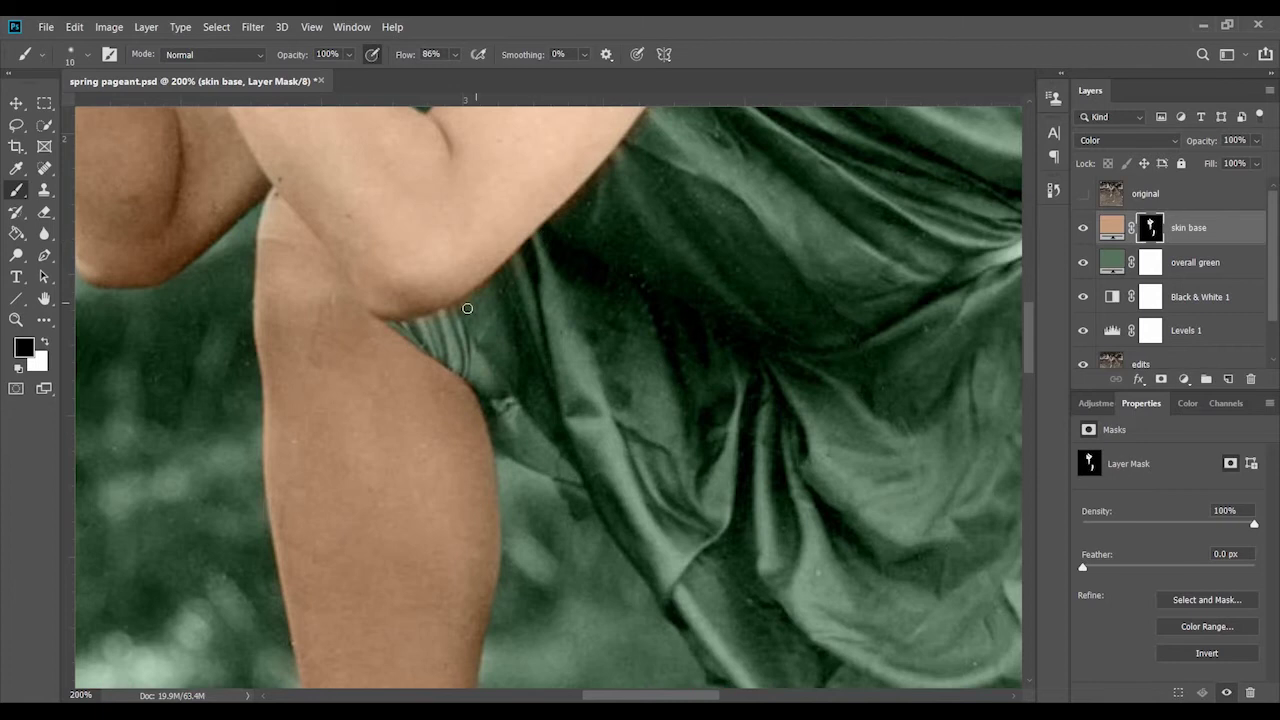
Continue cleaning the skin mask along the leg, switching between revealing and hiding colour
right_click(1150, 227)
key(Escape)
scroll(500, 357, up, 4)
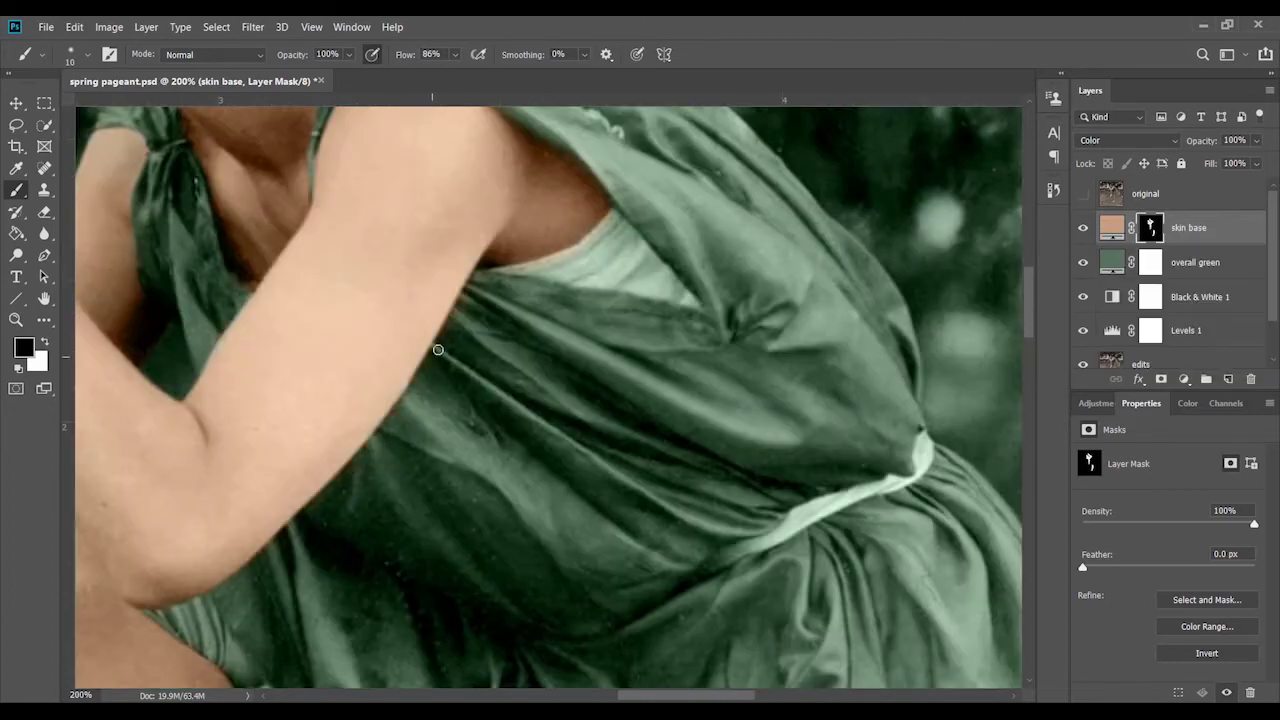
scroll(480, 333, up, 3)
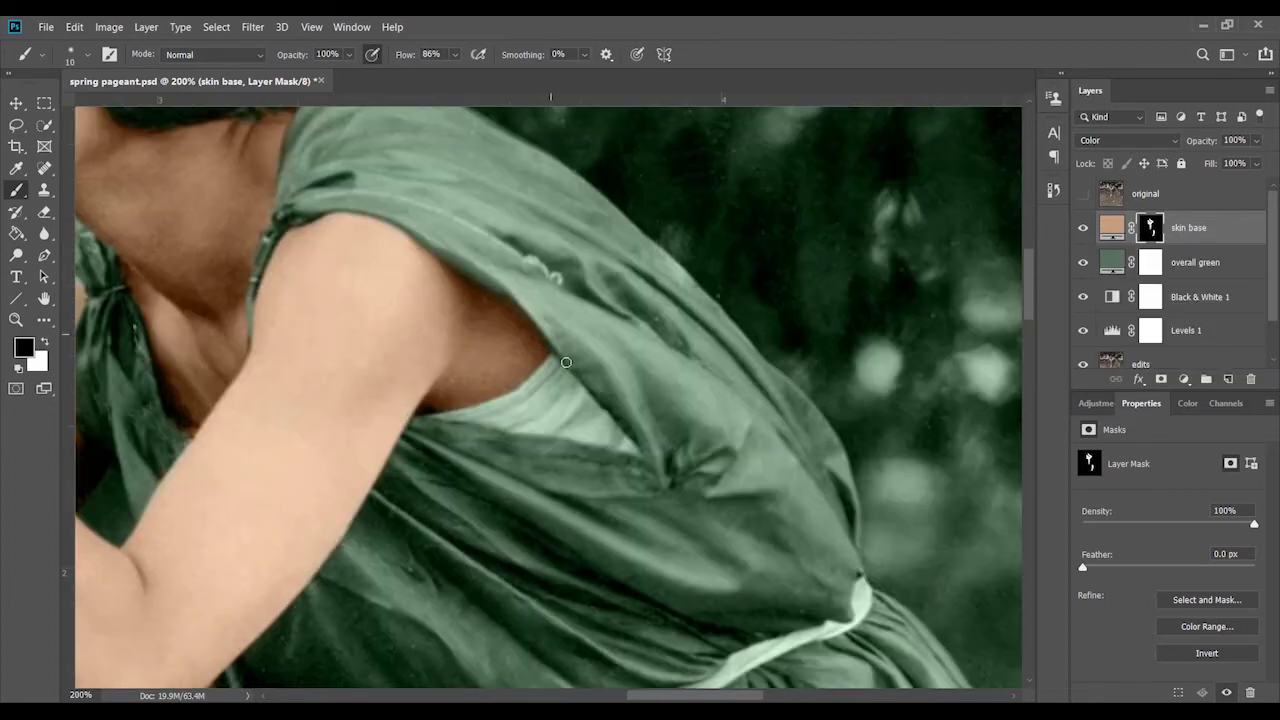
scroll(490, 320, up, 2)
scroll(490, 320, up, 2)
key(x)
key(x)
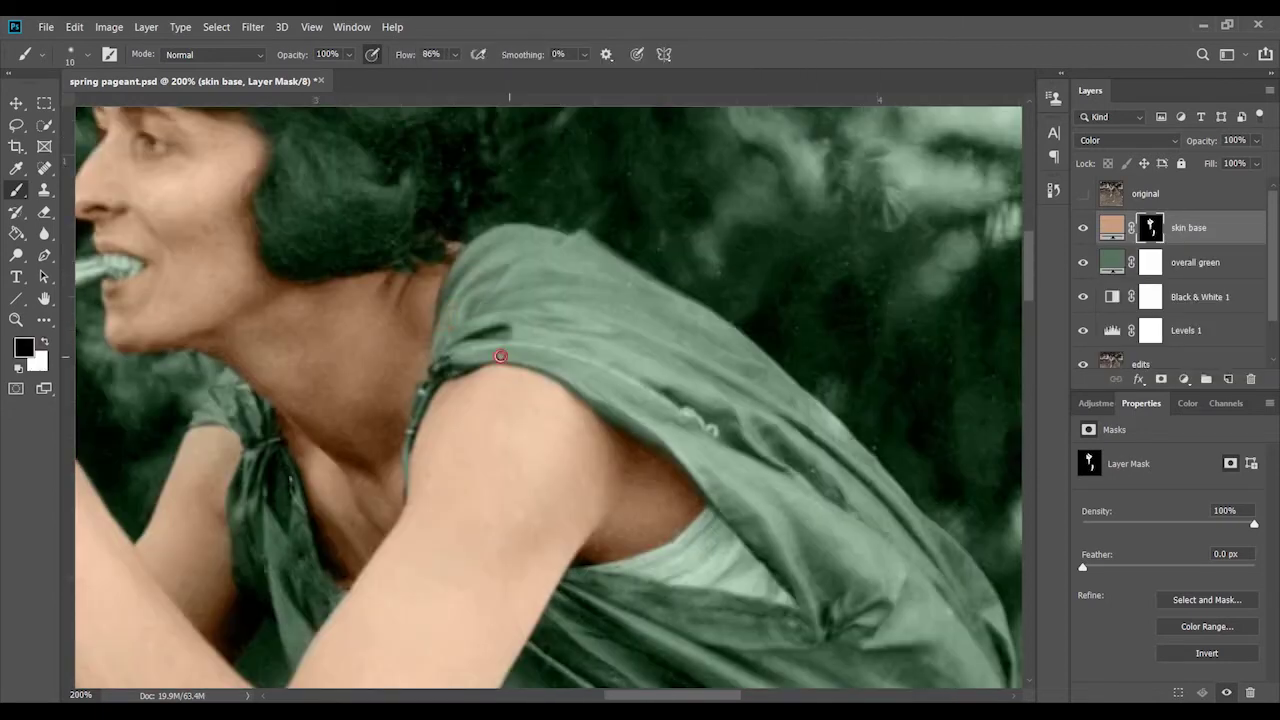
scroll(510, 340, down, 2)
scroll(460, 290, down, 3)
scroll(437, 503, down, 3)
scroll(600, 440, up, 4)
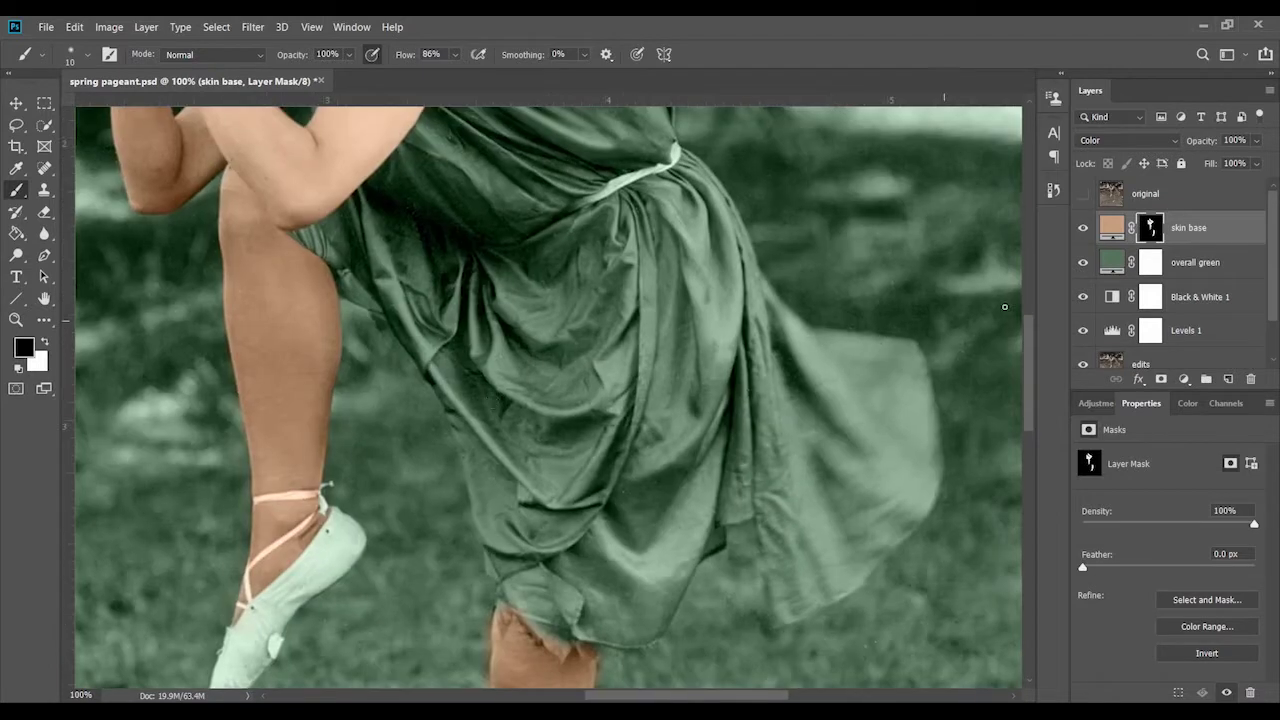
scroll(461, 368, up, 1)
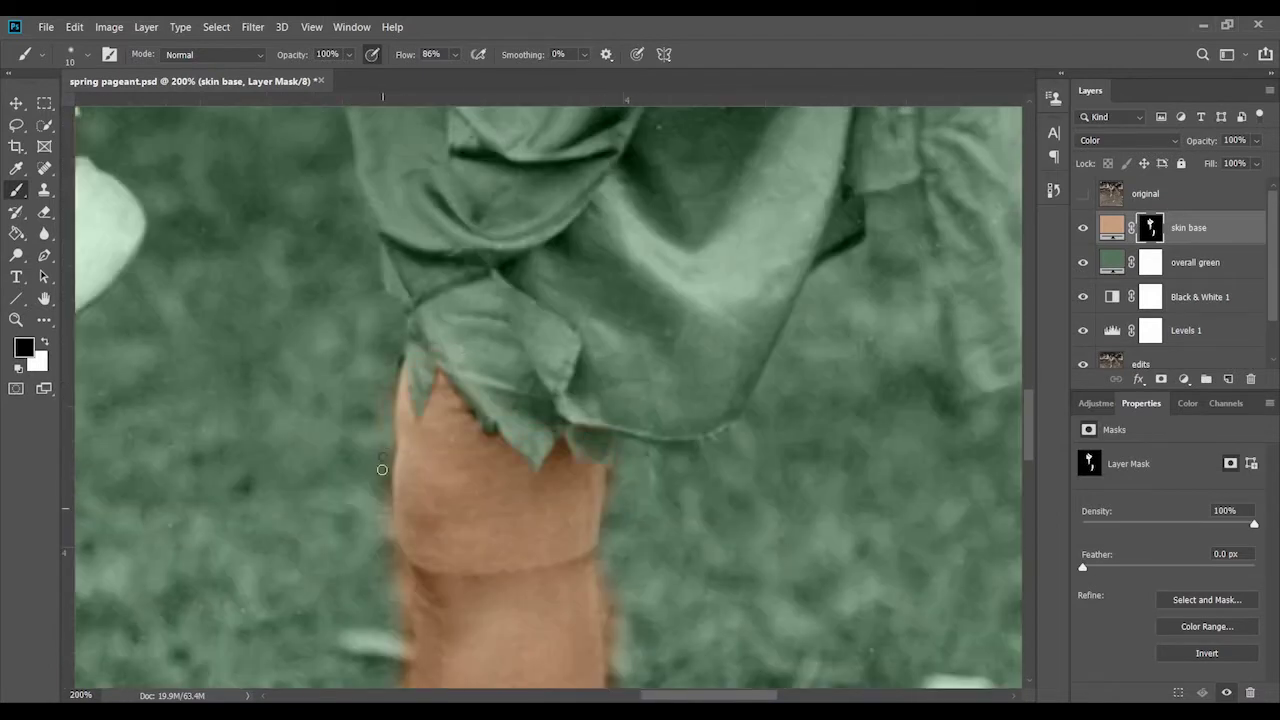
scroll(382, 469, down, 3)
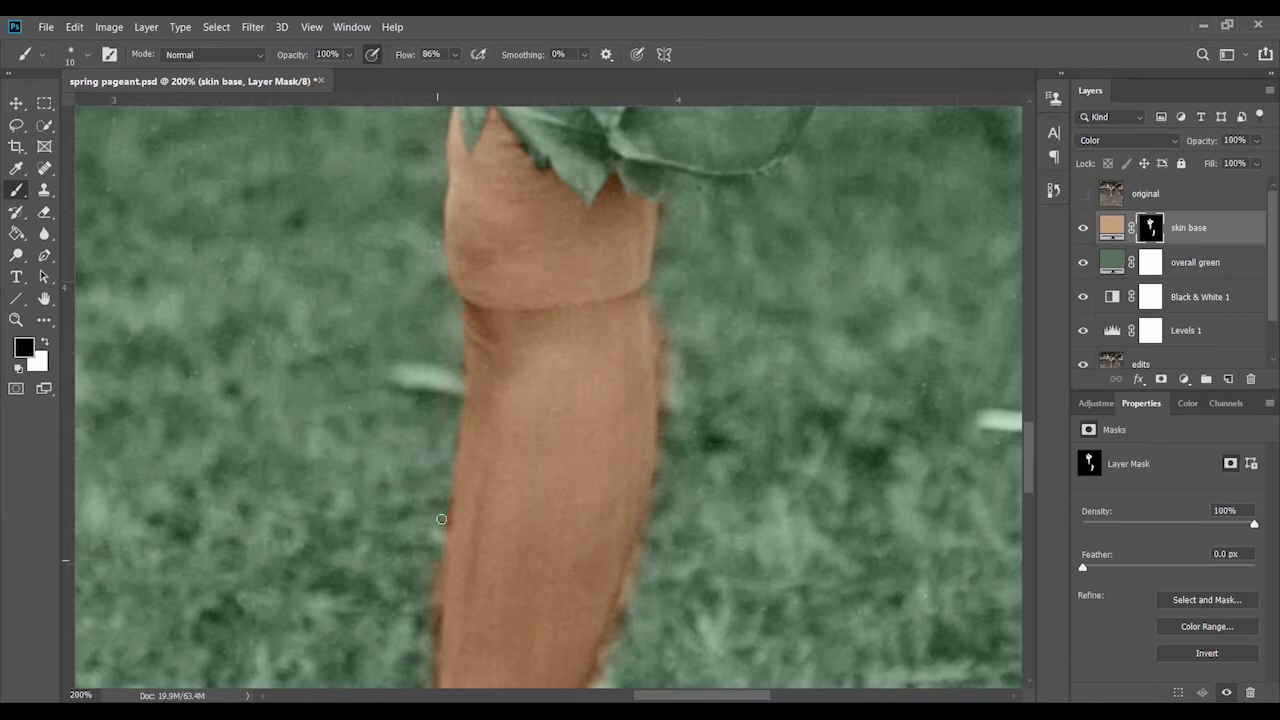
scroll(445, 495, down, 3)
Clear skin tint from the ballet shoe straps with a smaller brush, then zoom out
key(x)
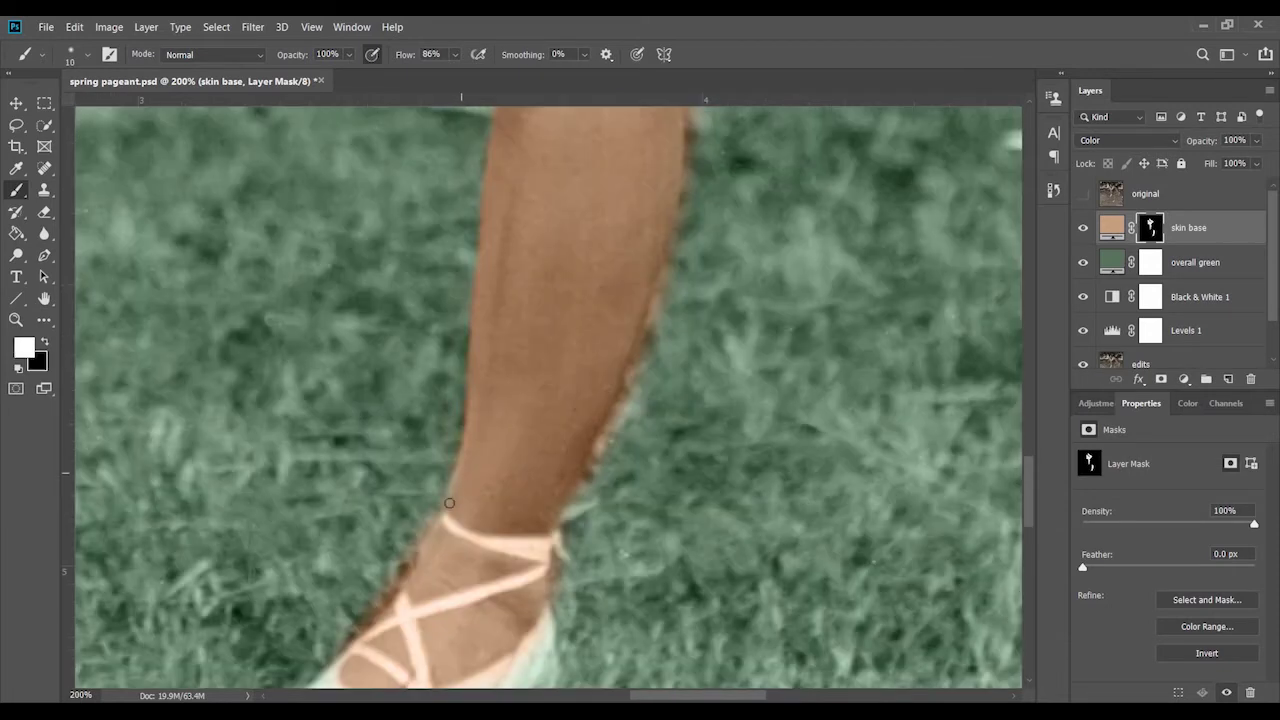
key(x)
scroll(540, 430, down, 2)
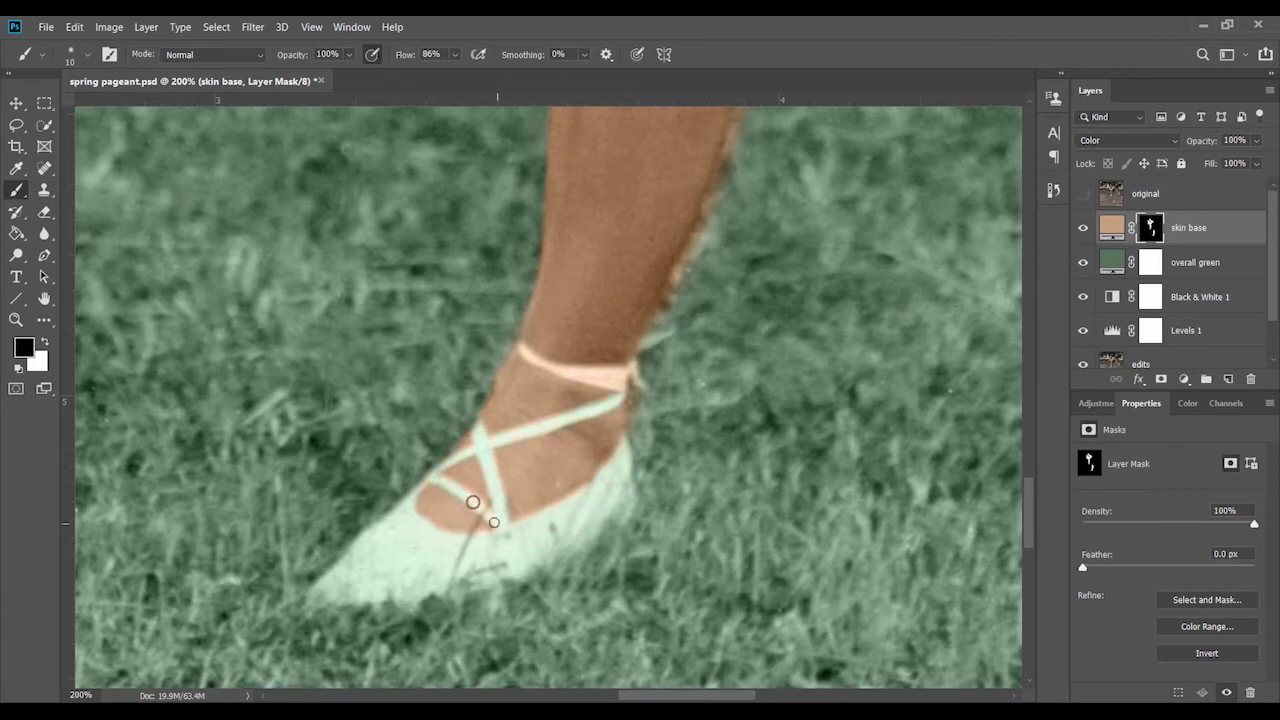
scroll(410, 488, up, 3)
scroll(485, 607, right, 2)
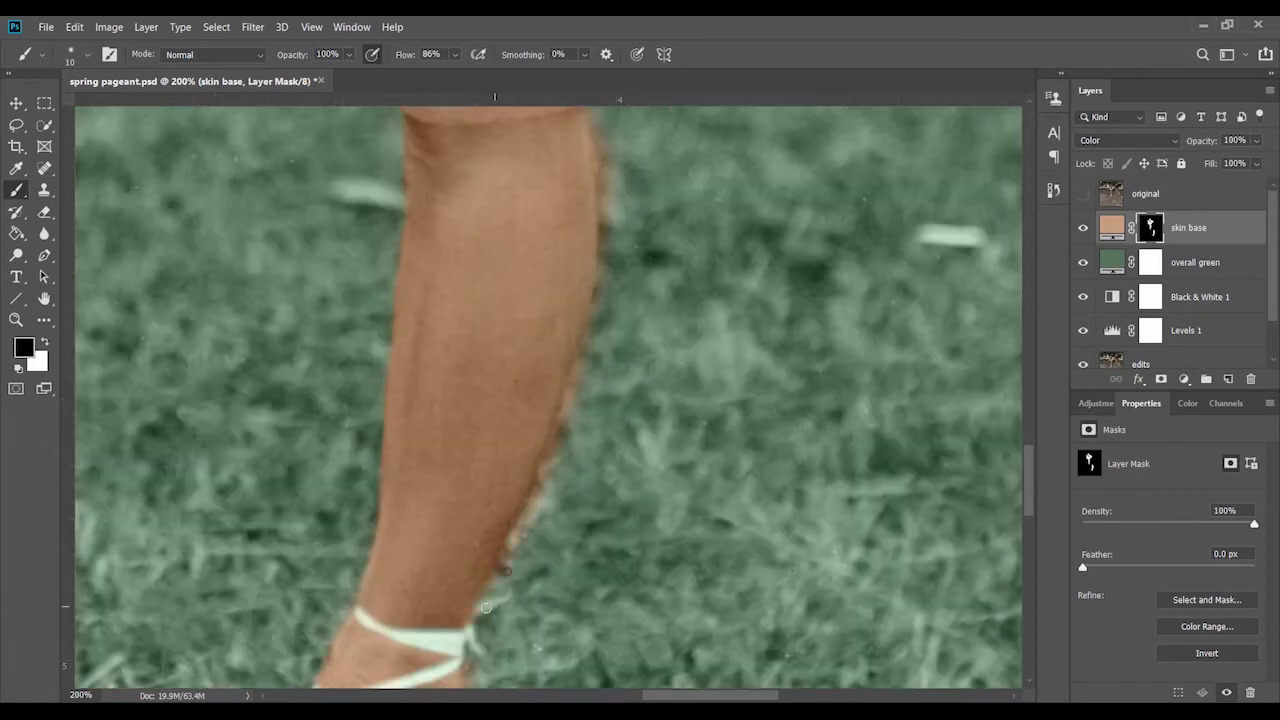
scroll(547, 467, up, 2)
scroll(563, 531, up, 2)
scroll(560, 329, up, 2)
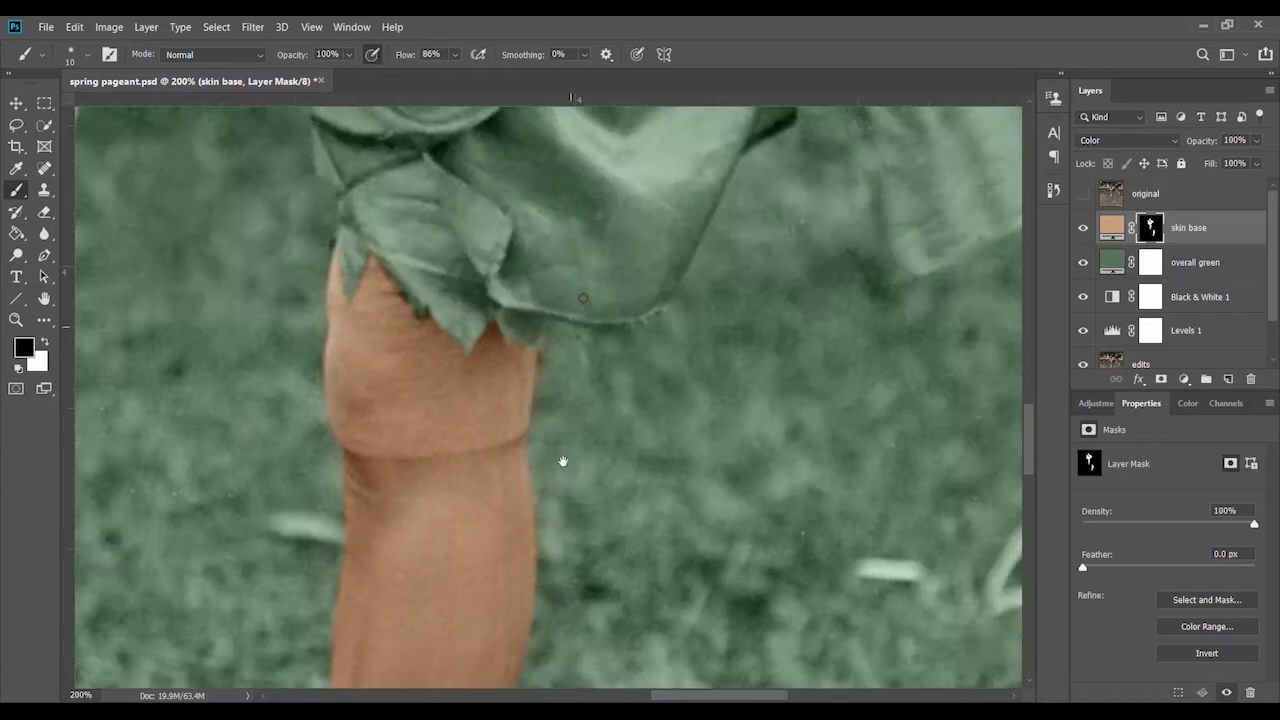
scroll(560, 460, left, 4)
scroll(557, 280, up, 3)
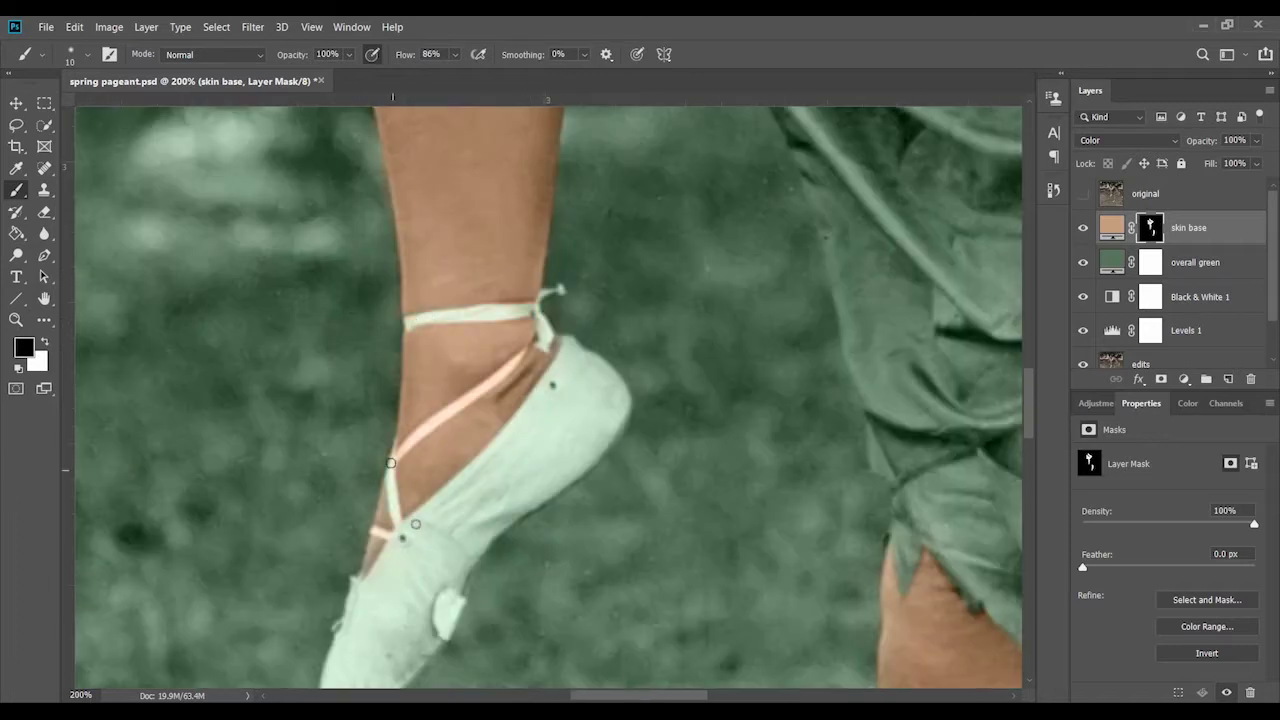
key(bracketleft)
key(bracketleft)
key(bracketleft)
key(x)
scroll(549, 475, up, 4)
key(ctrl+minus)
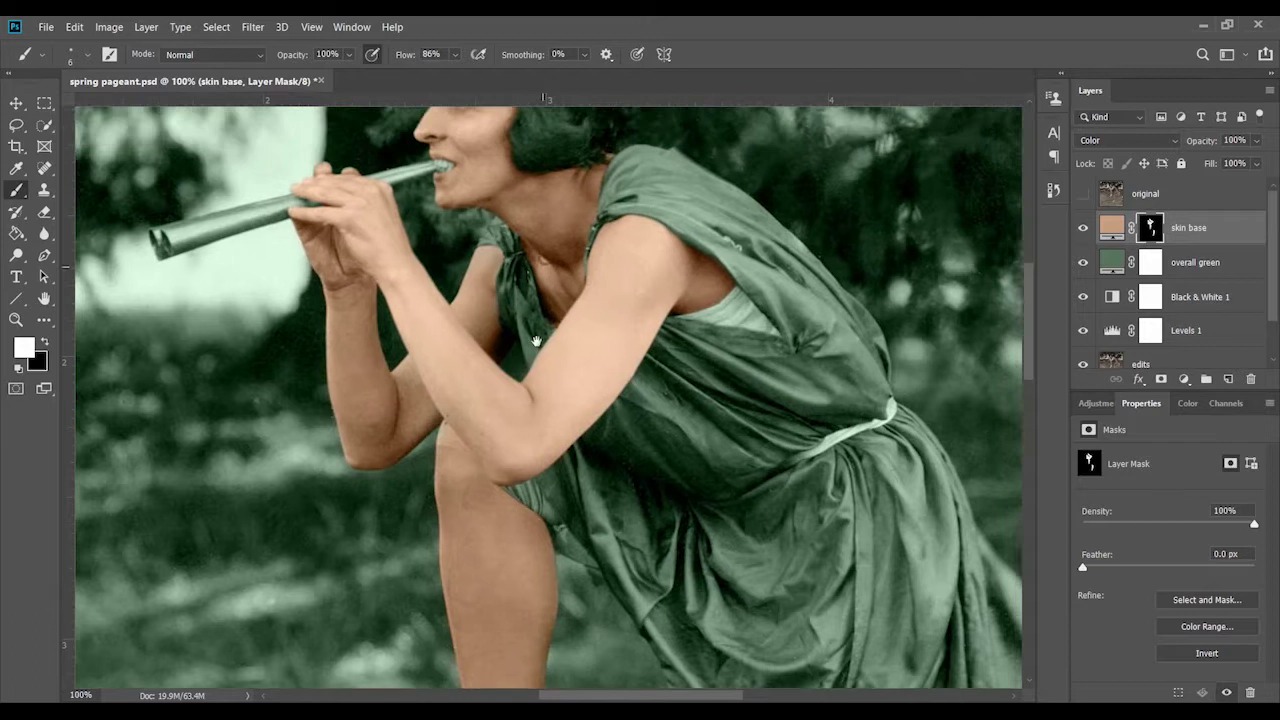
scroll(549, 464, down, 2)
Add a new layer named 'dress base'
drag(549, 464, 604, 654)
click(1228, 379)
double_click(1150, 227)
text(dress base)
key(Return)
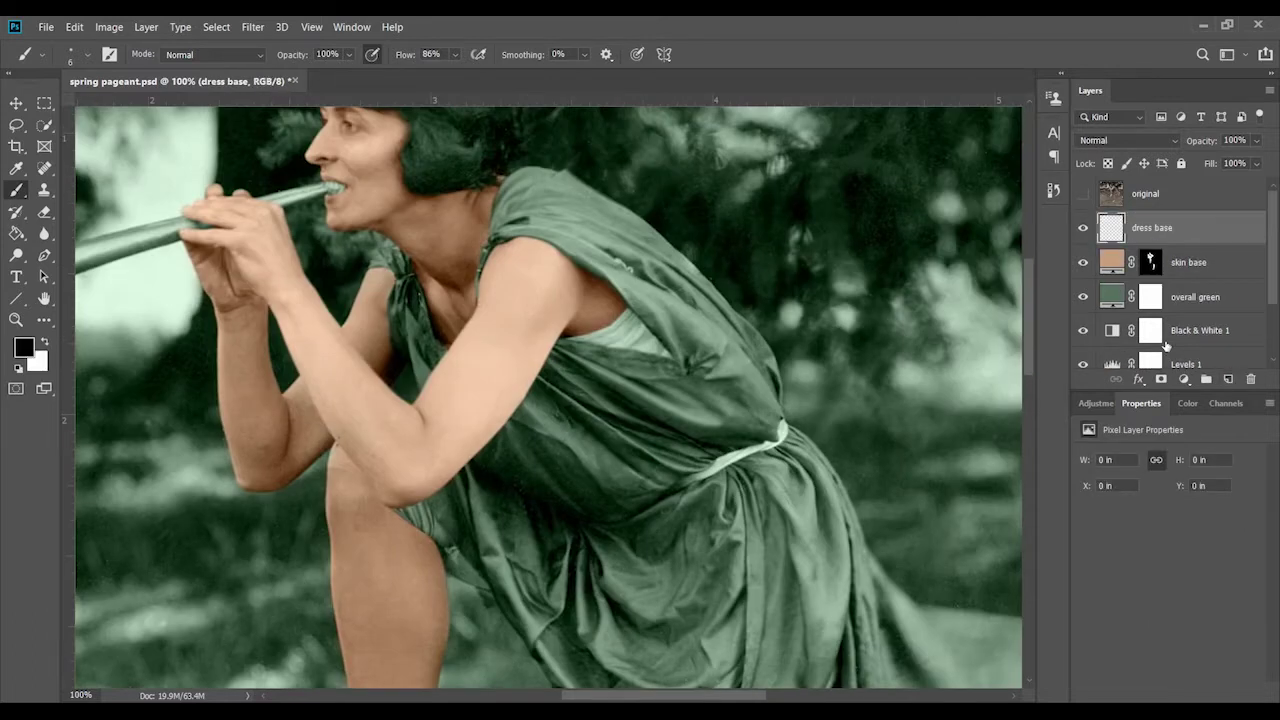
Add a pinkish-red Solid Color fill for the dress and invert its mask to hide it
click(1184, 379)
click(1165, 380)
click(977, 537)
drag(977, 537, 920, 420)
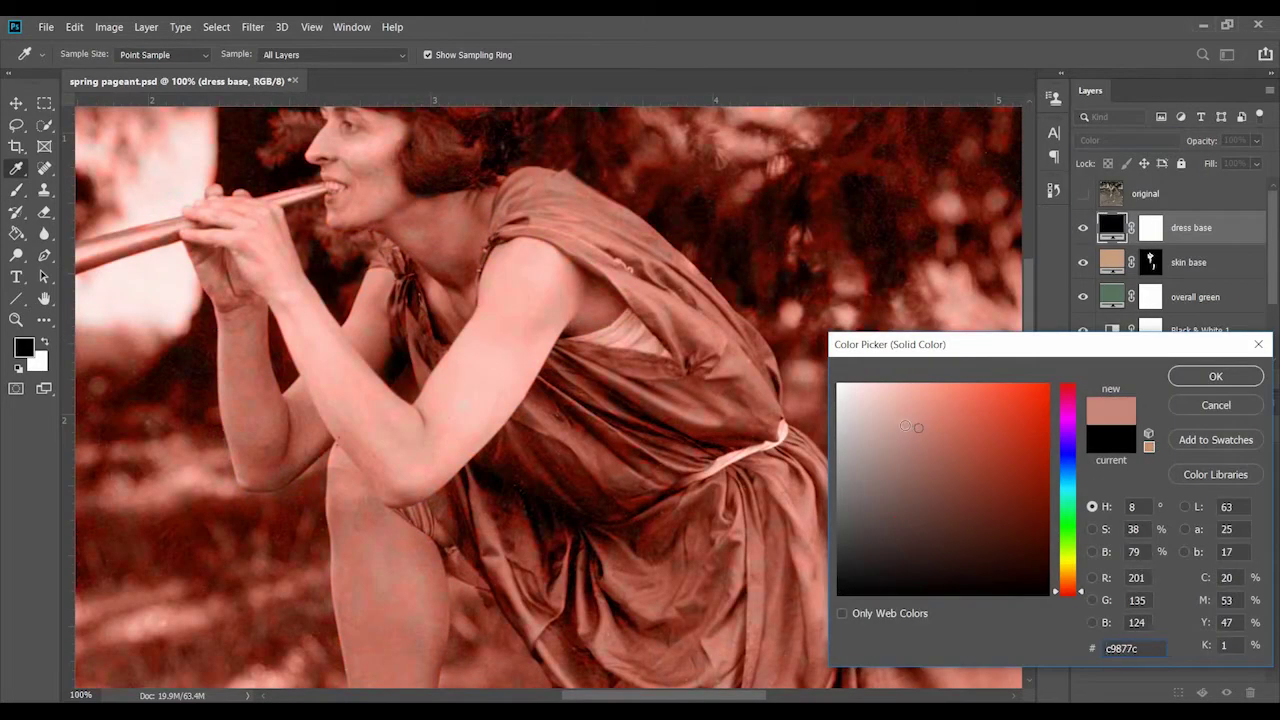
click(1220, 374)
click(1150, 227)
key(ctrl+i)
Paint the red onto the upper dress and lower skirt
scroll(548, 400, down, 3)
key(x)
mouse_move(676, 256)
mouse_down()
mouse_move(508, 294)
mouse_move(519, 321)
mouse_move(706, 247)
mouse_move(793, 389)
mouse_up()
scroll(697, 559, down, 5)
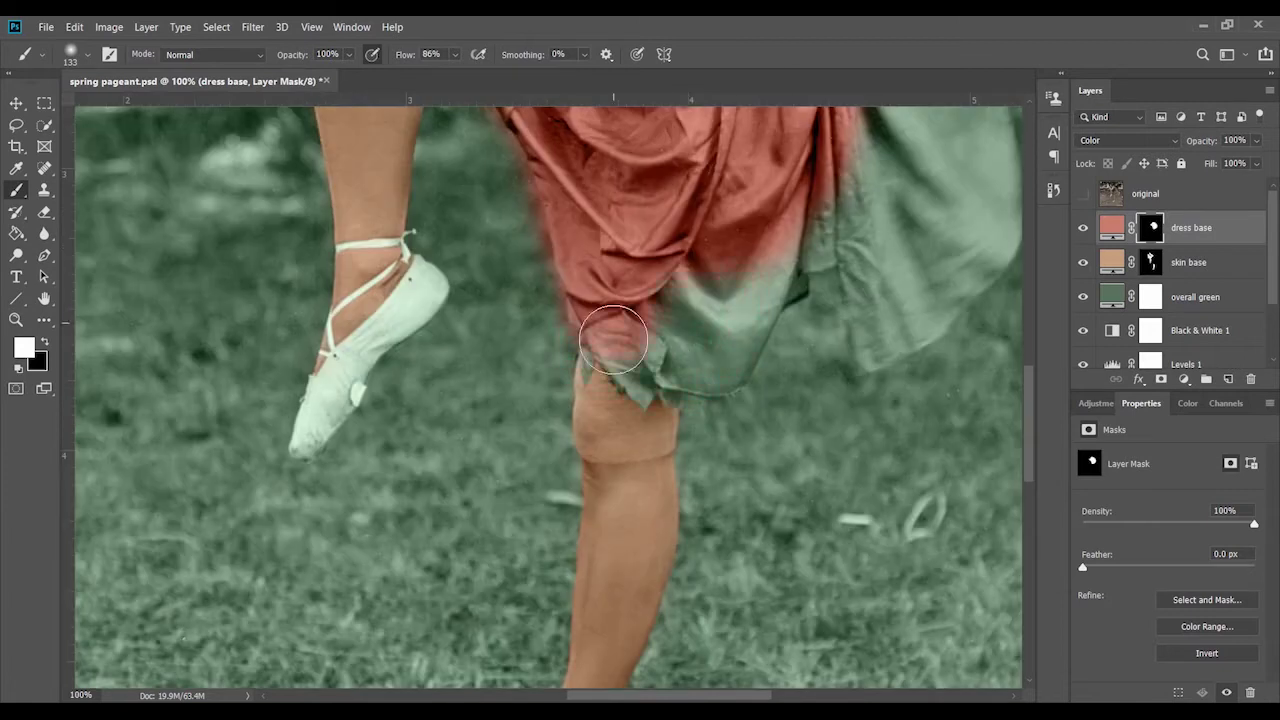
drag(612, 317, 760, 270)
scroll(761, 269, up, 5)
scroll(700, 260, up, 5)
scroll(629, 234, up, 2)
Paint red onto the dress shoulder with a smaller brush and zoom out to the whole figure
key(bracketleft)
key(bracketleft)
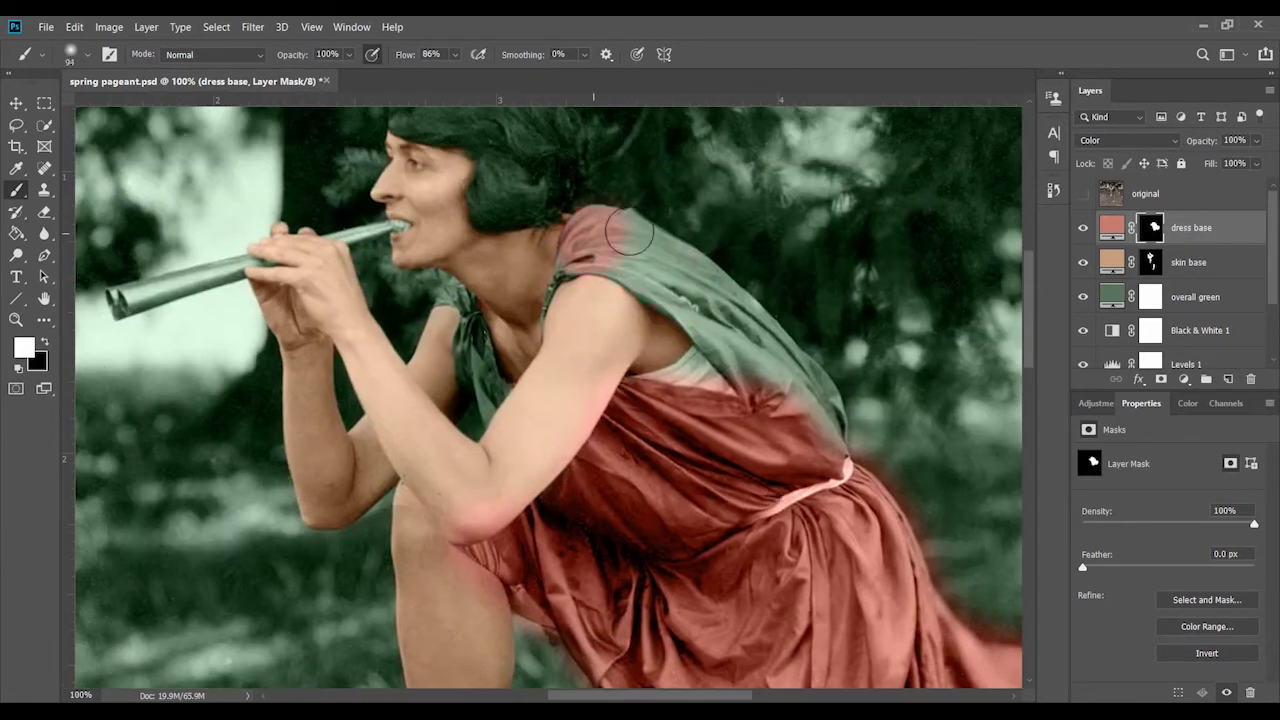
right_click(523, 343)
drag(465, 300, 461, 351)
scroll(586, 261, down, 5)
scroll(591, 322, up, 4)
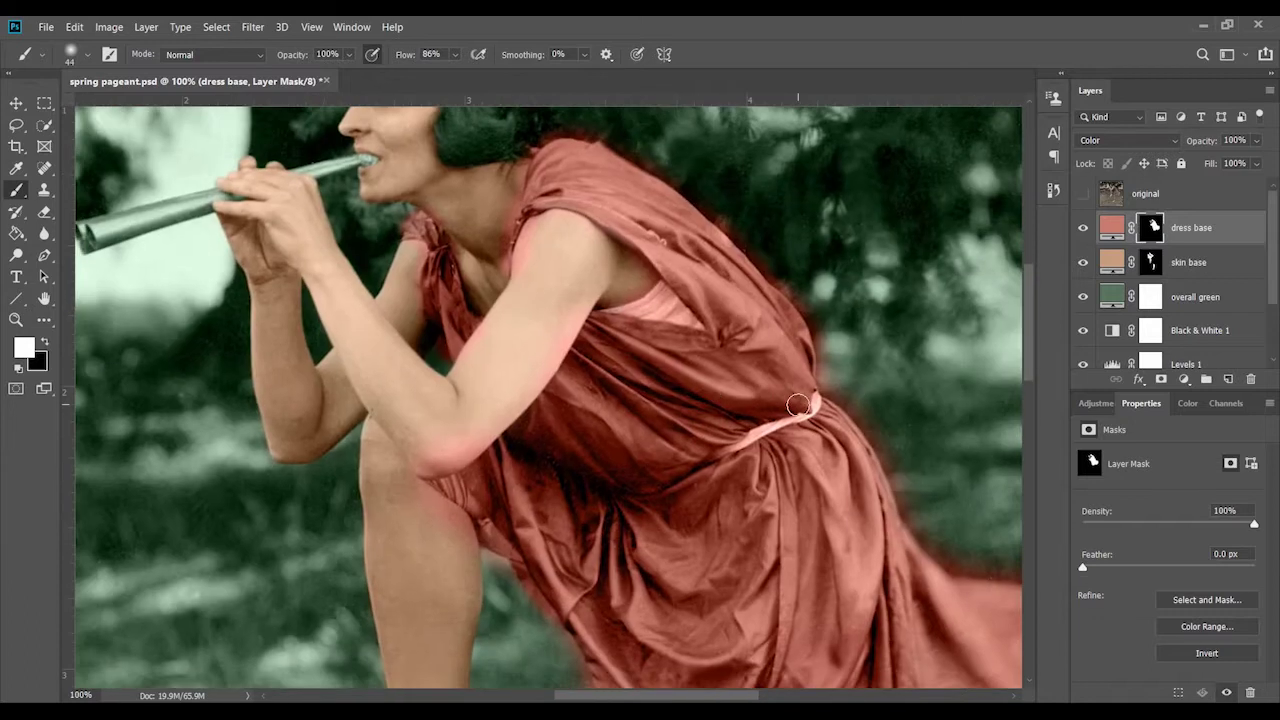
key(ctrl+minus)
Make skin base active and select the arm and leg skin by colour
key(alt+bracketleft)
click(44, 124)
click(434, 300)
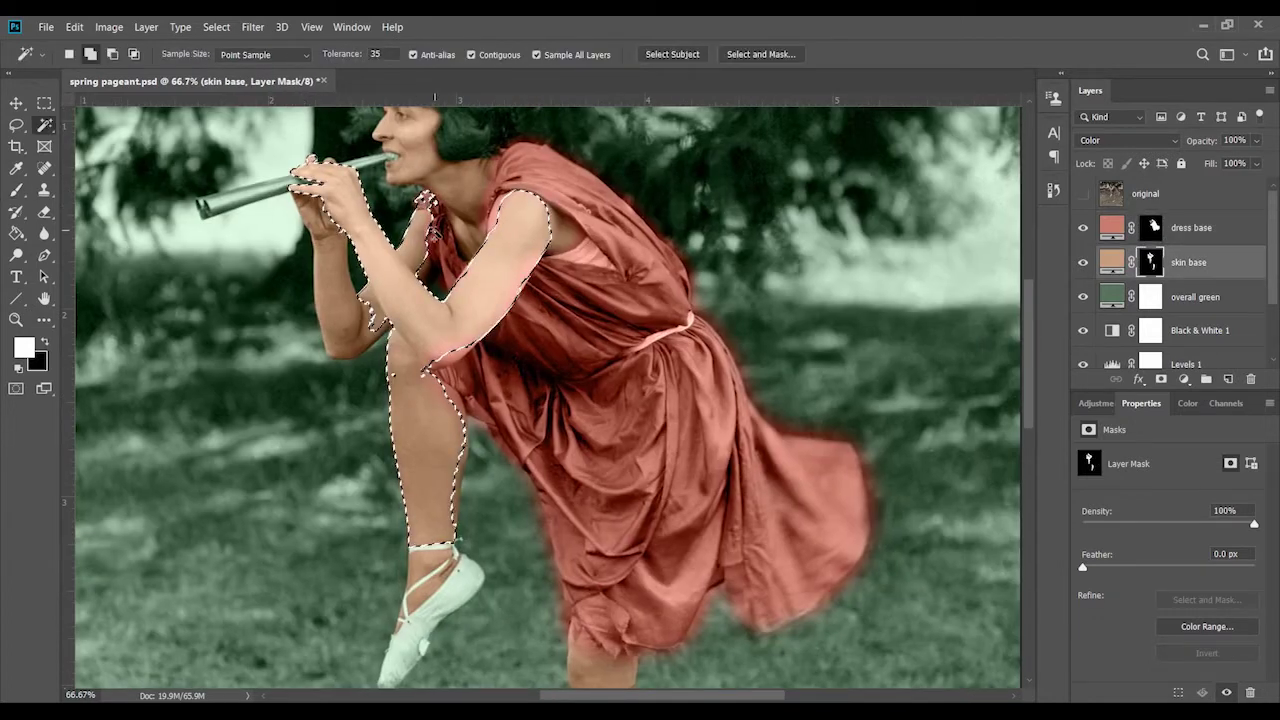
Drop the old selection and load the skin base mask as a selection
key(ctrl+d)
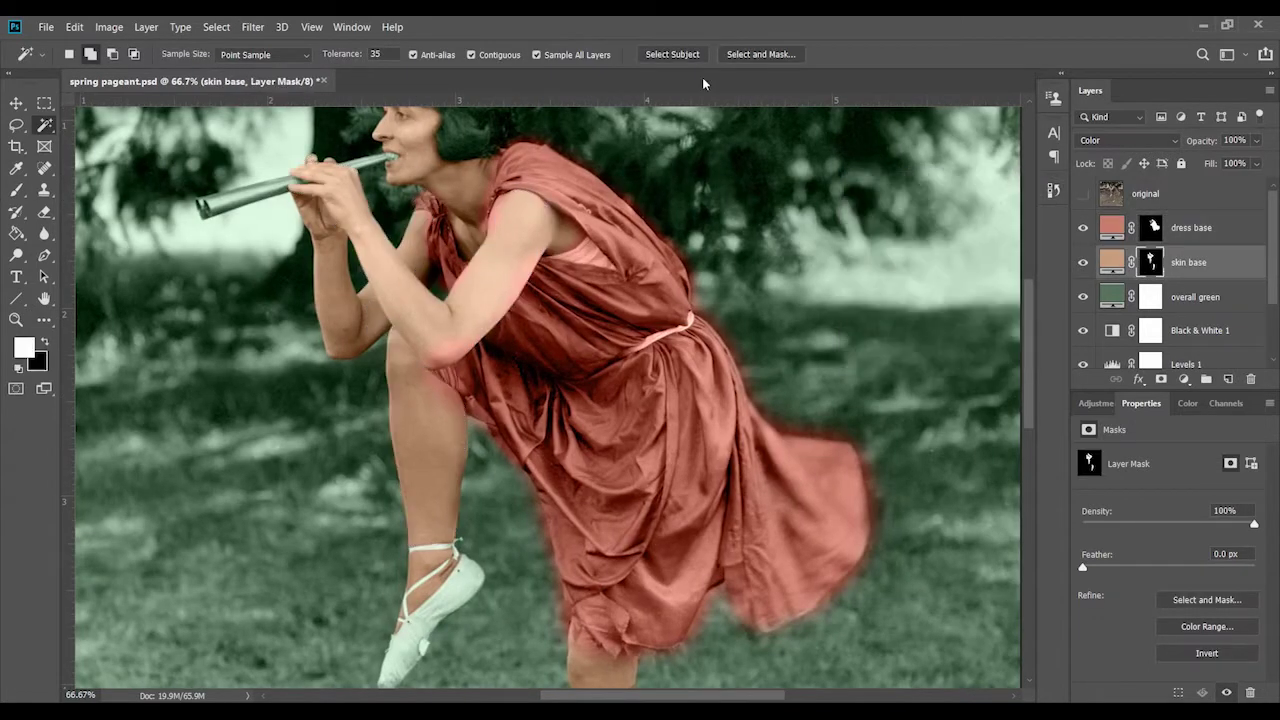
click(537, 54)
click(424, 416)
click(646, 289)
right_click(1150, 262)
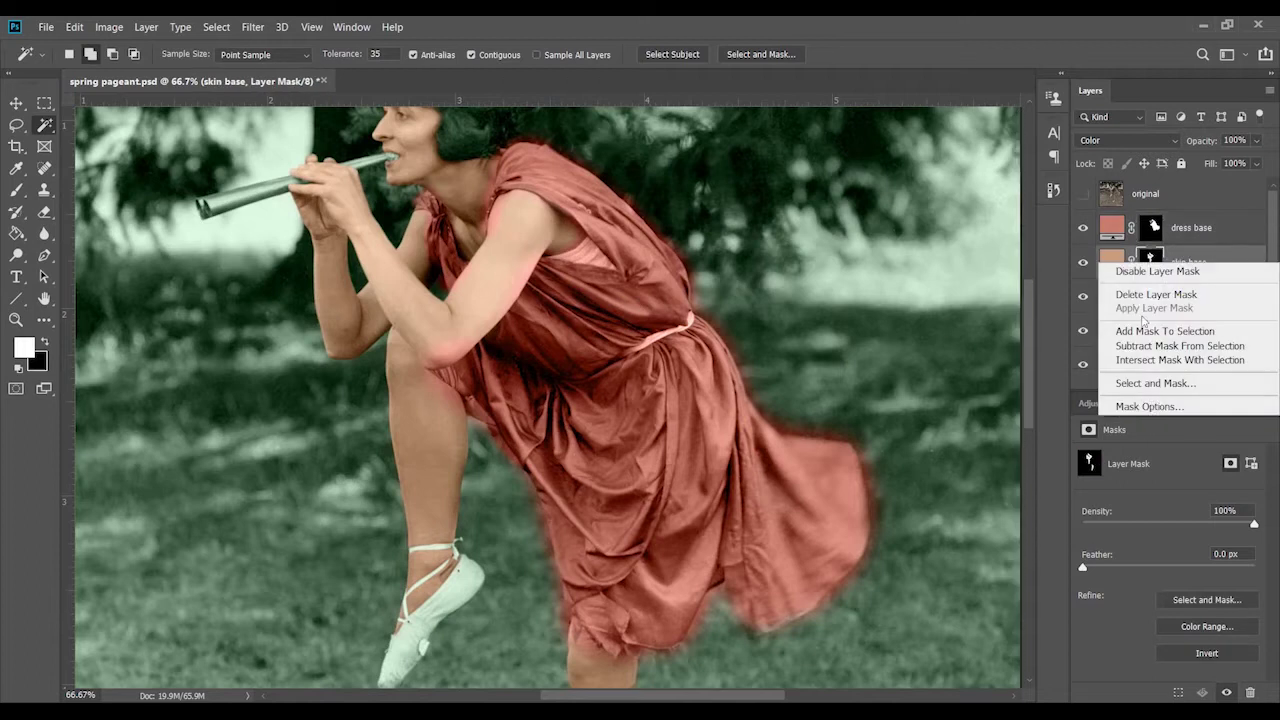
click(816, 352)
Fill the skin area of the dress base mask with black
right_click(1150, 262)
click(1165, 330)
scroll(547, 400, up, 3)
click(1150, 228)
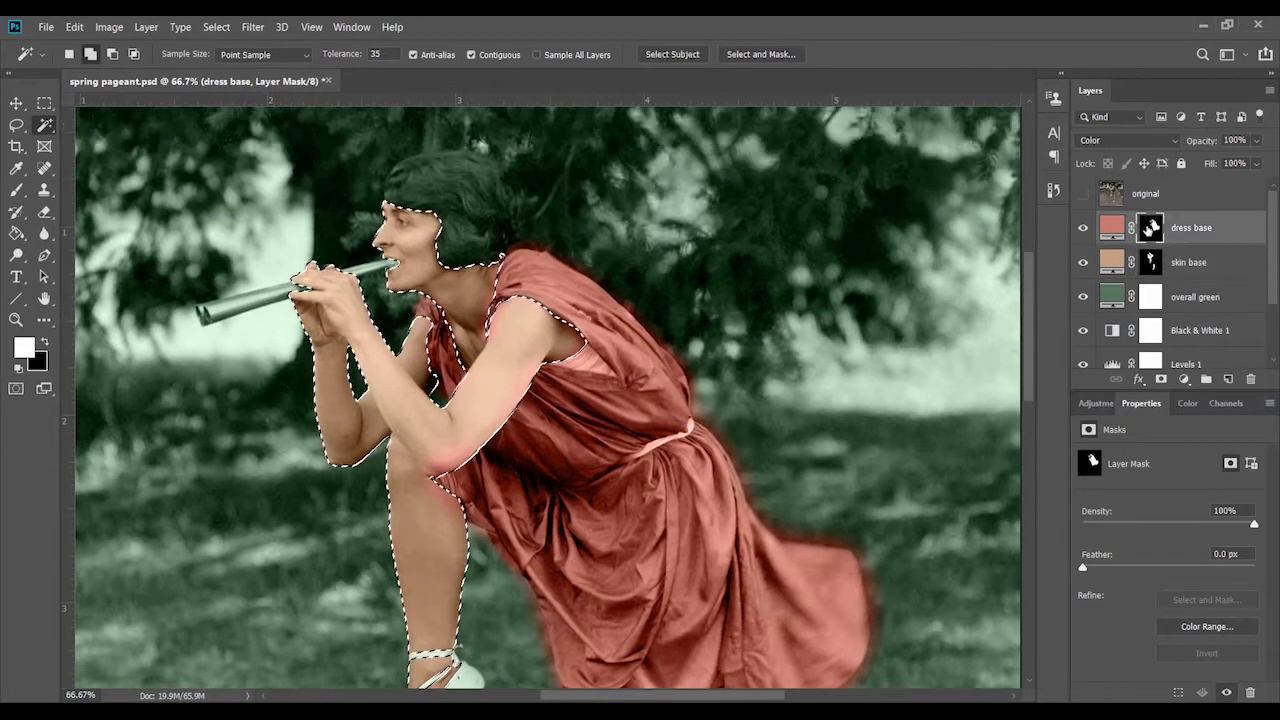
key(shift+BackSpace)
click(771, 220)
Deselect and reopen the dress fill colour for adjusting
key(m)
key(ctrl+d)
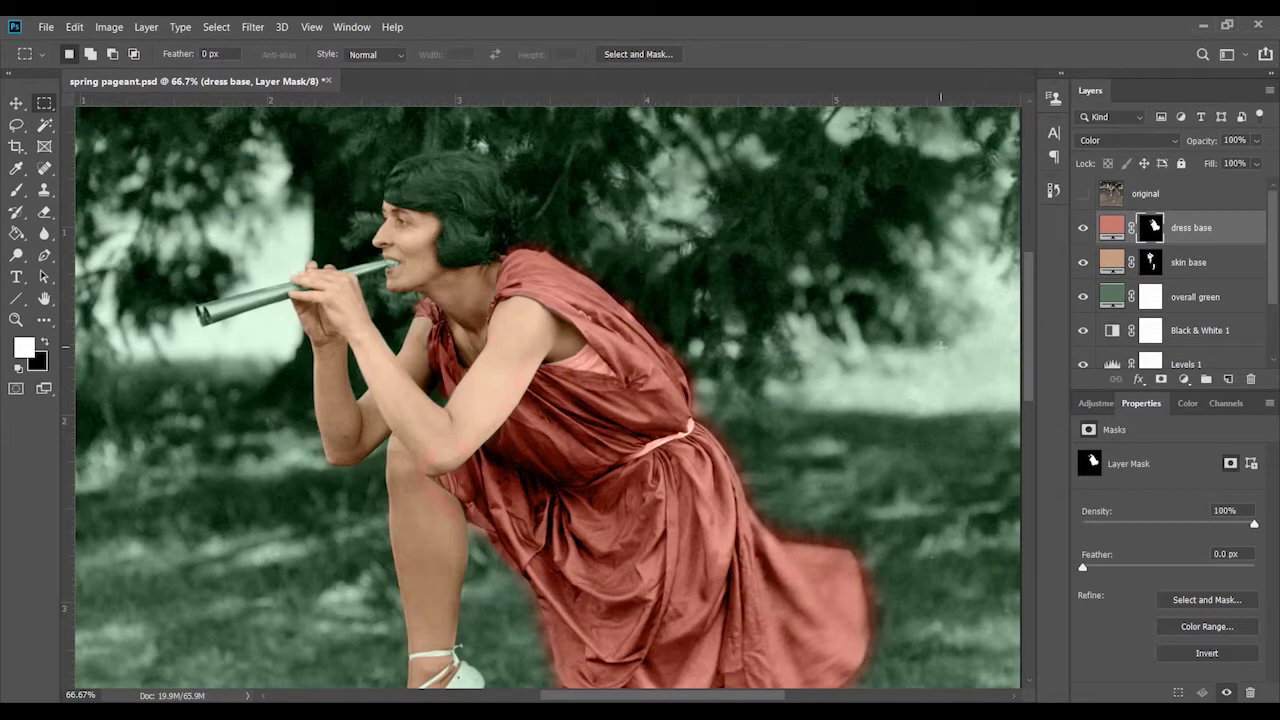
scroll(940, 345, down, 2)
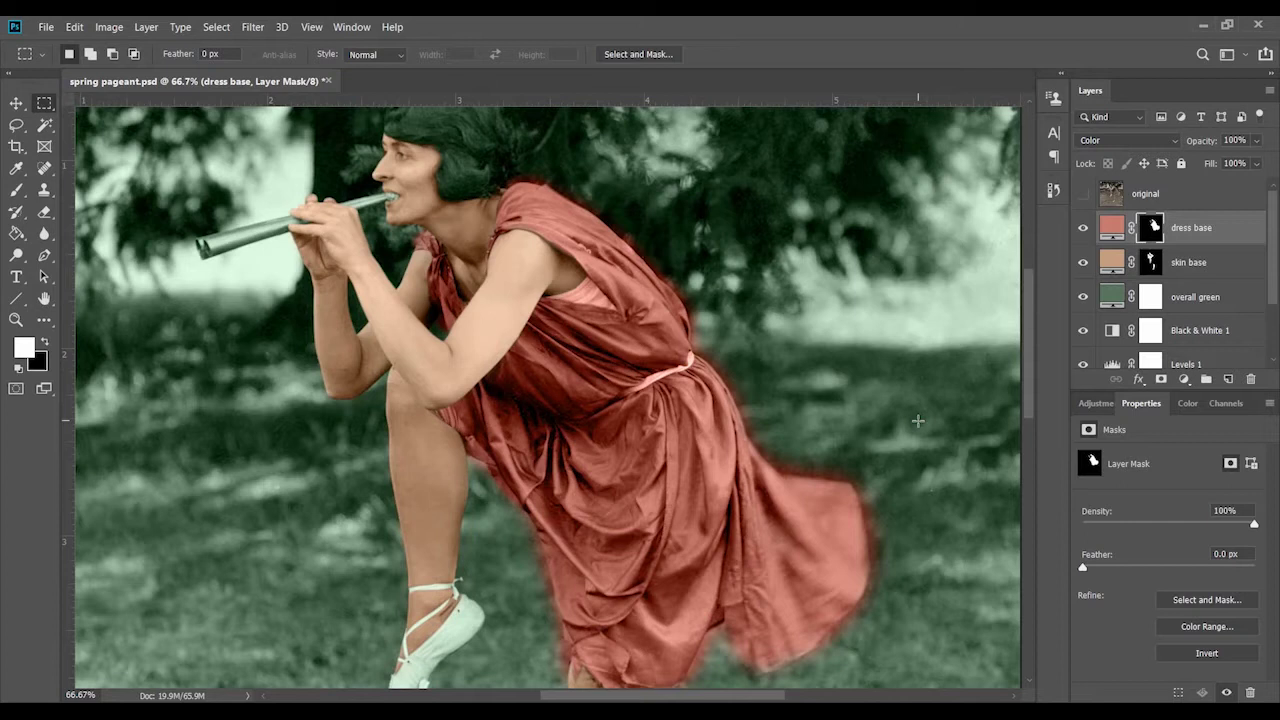
double_click(1112, 227)
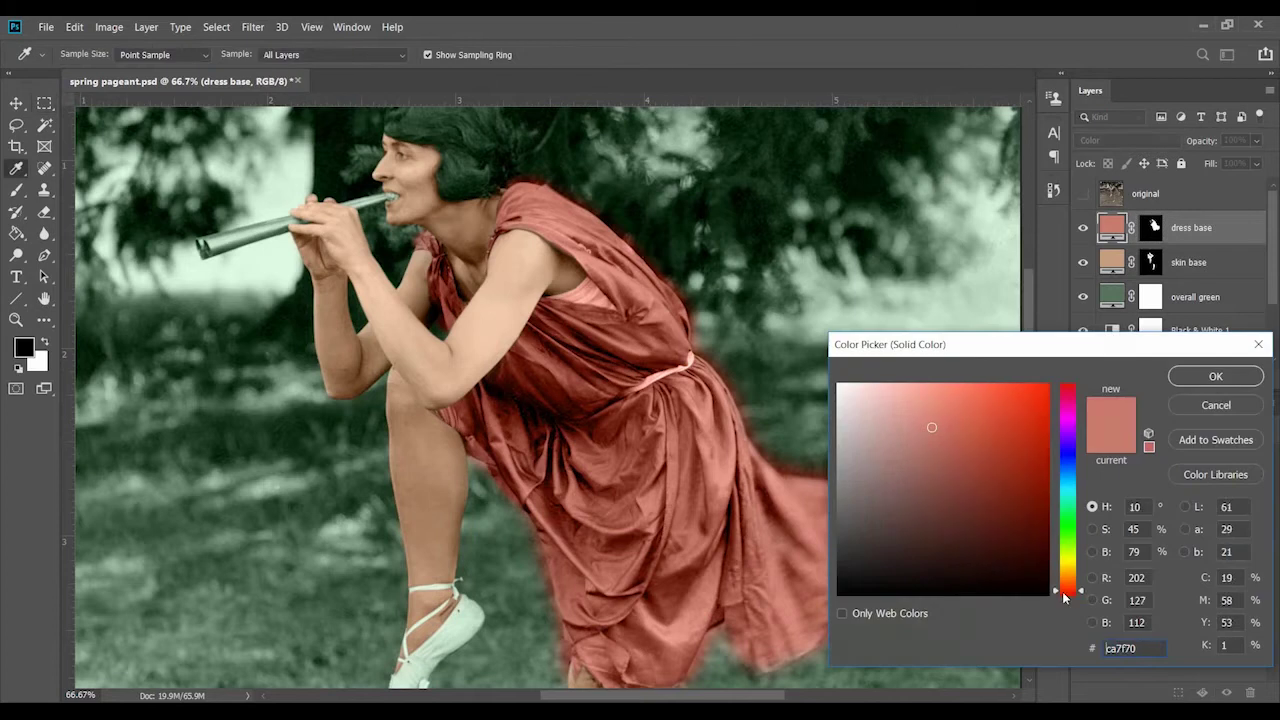
Confirm the adjusted dress colour and set a 25 px brush on the dress mask
key(Return)
key(b)
scroll(408, 352, up, 3)
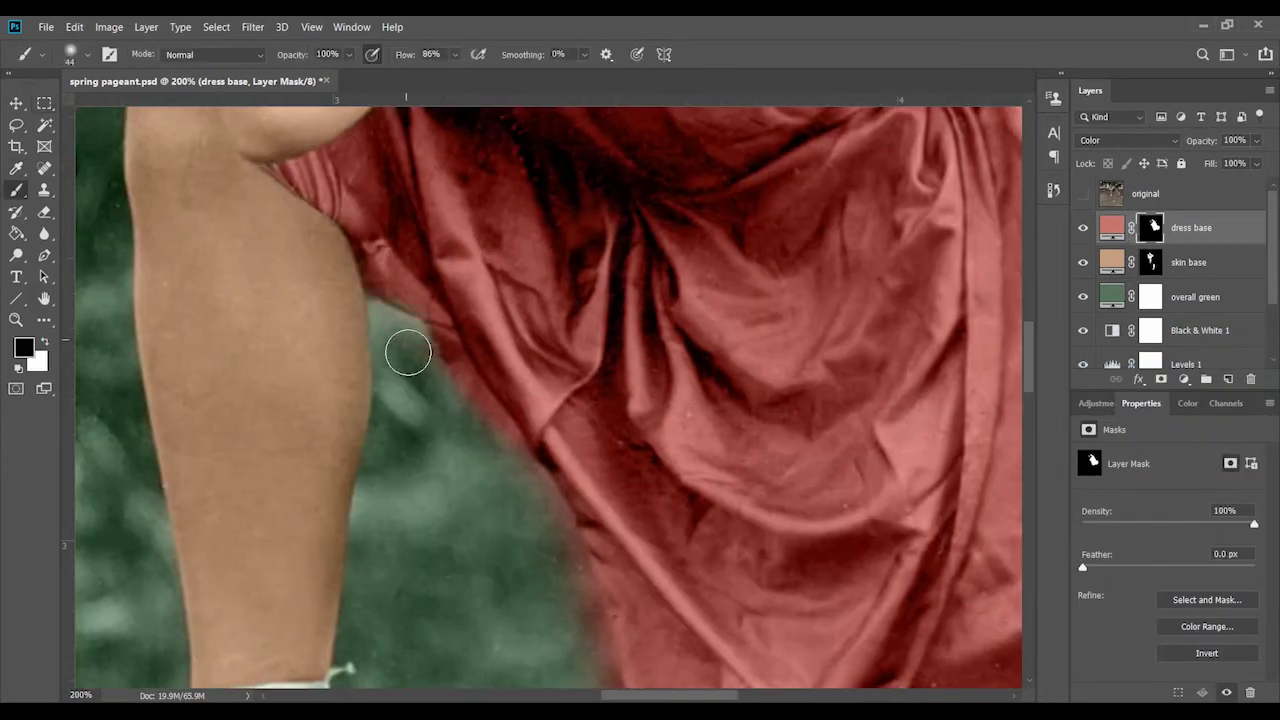
scroll(563, 571, down, 5)
key(x)
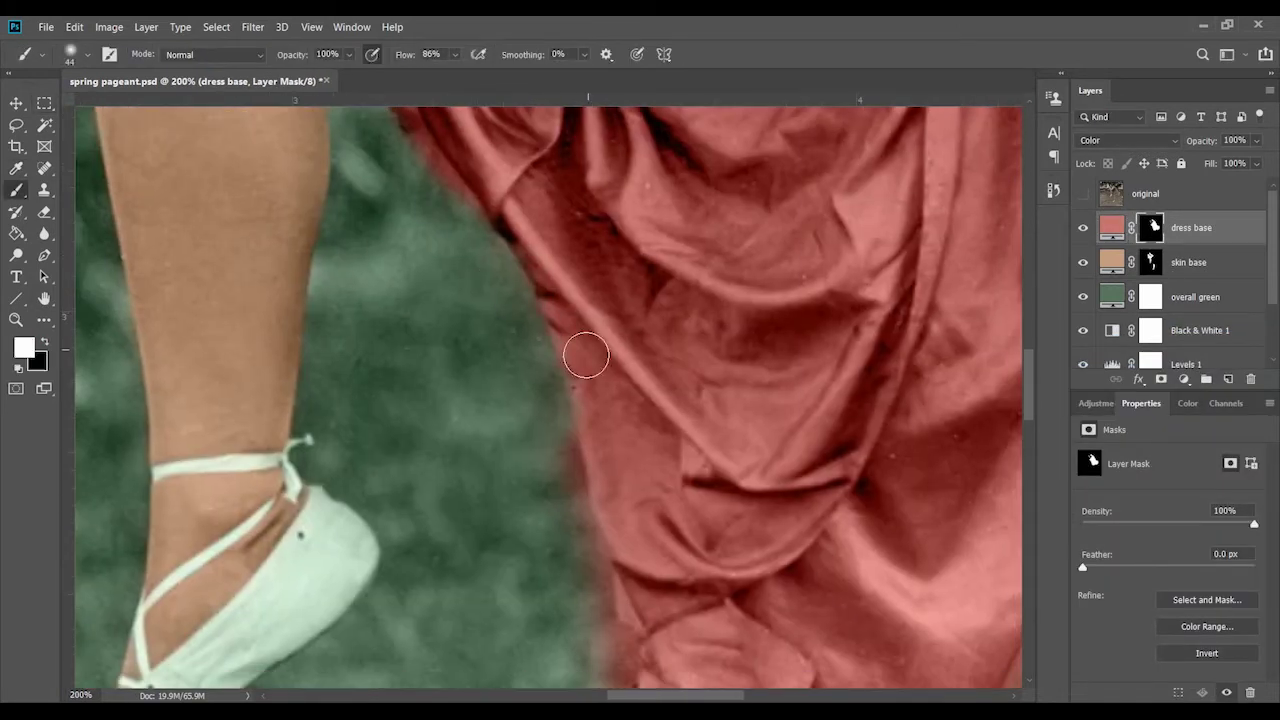
key(x)
right_click(531, 429)
drag(593, 450, 565, 450)
key(Return)
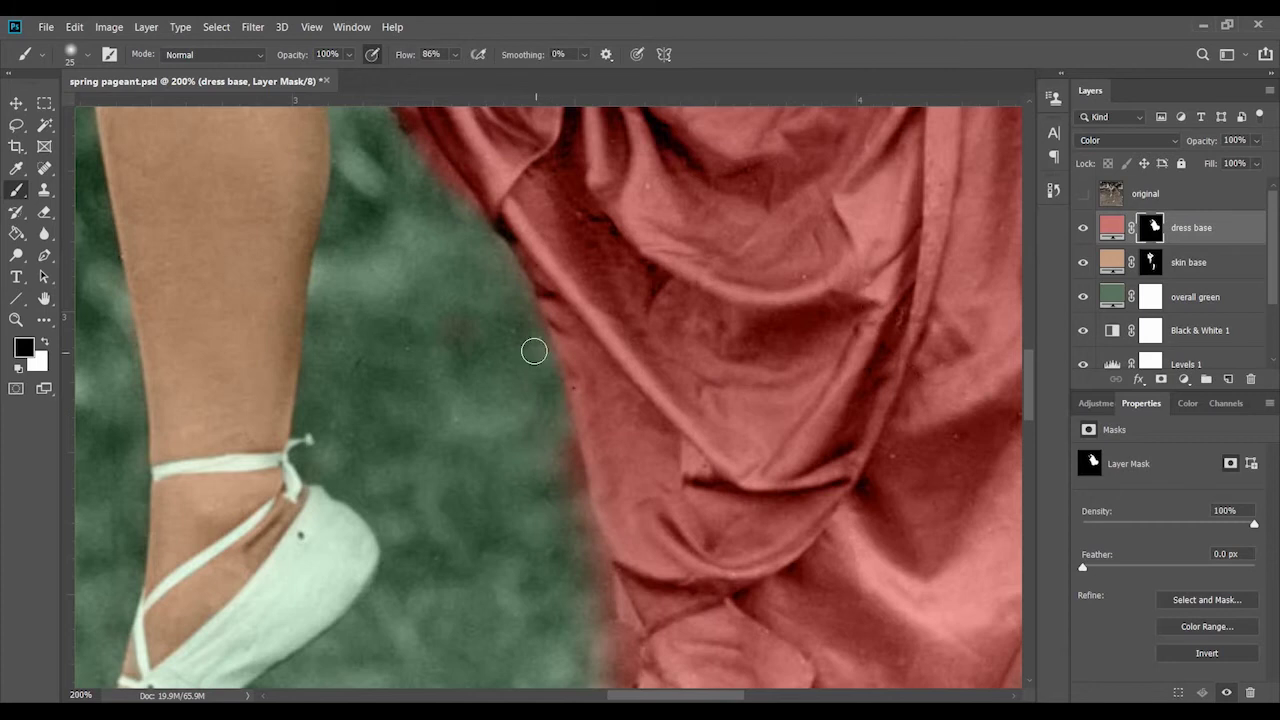
Paint the mask along the dress edge, resizing the brush to 12 then 18
scroll(545, 420, down, 4)
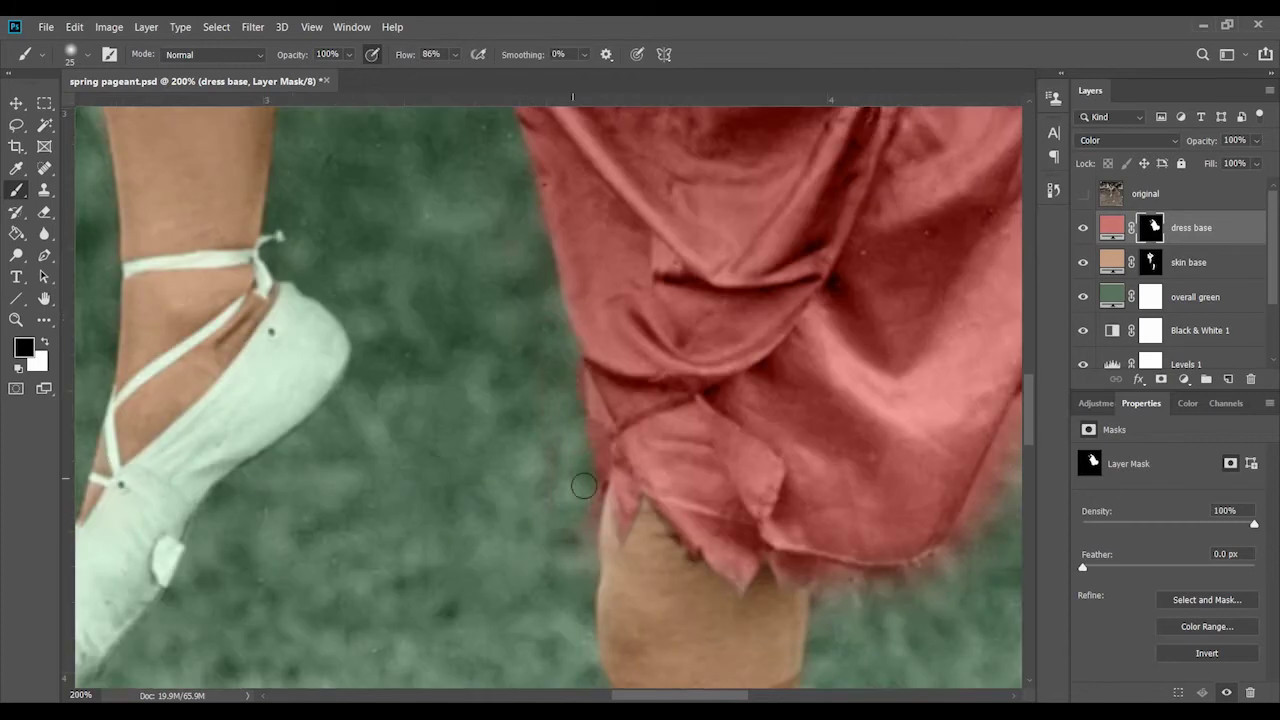
scroll(779, 550, down, 2)
scroll(740, 520, right, 4)
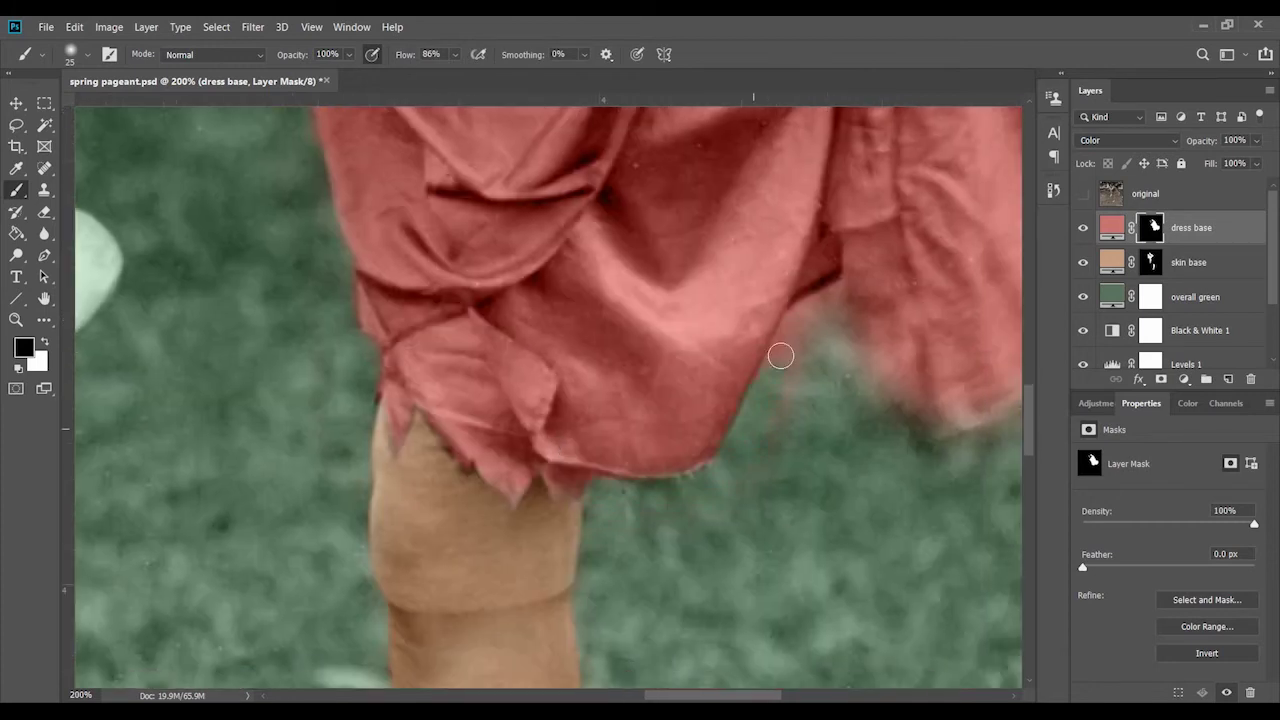
drag(800, 329, 639, 395)
right_click(715, 521)
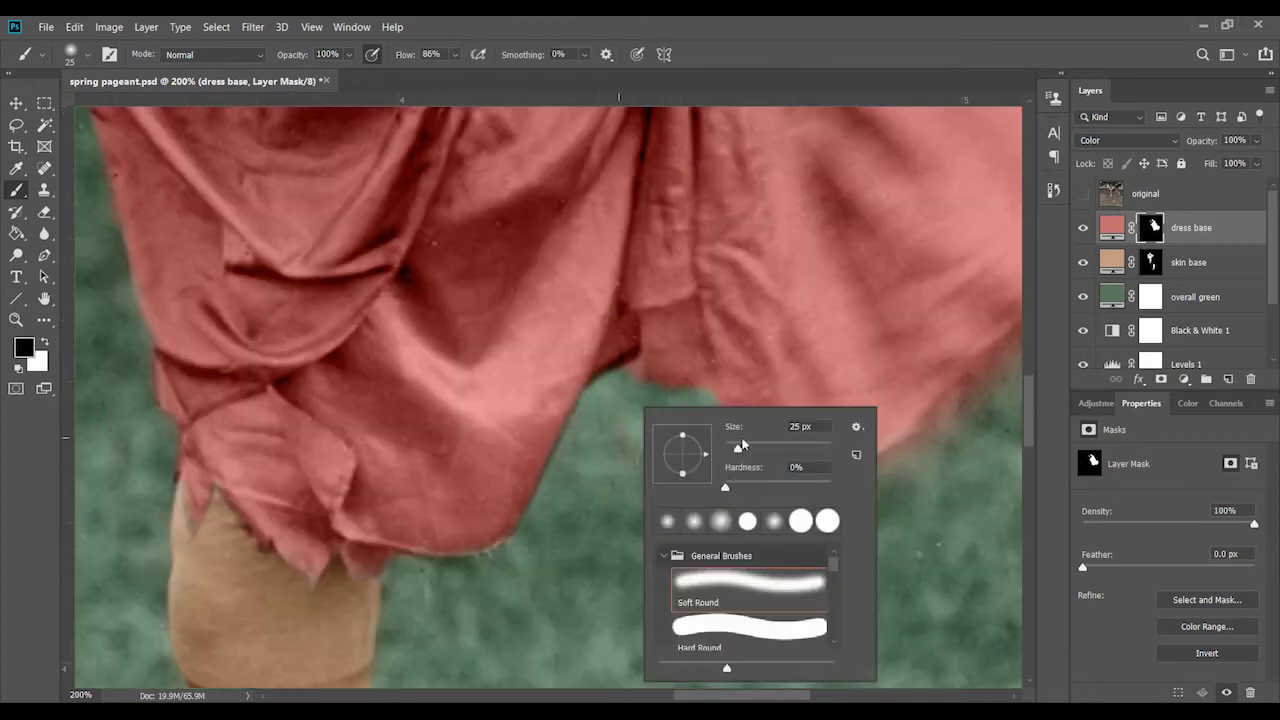
text(12)
key(Return)
scroll(716, 400, right, 5)
right_click(545, 432)
text(18)
key(Return)
Swap paint colours and set the brush size back to 25
key(x)
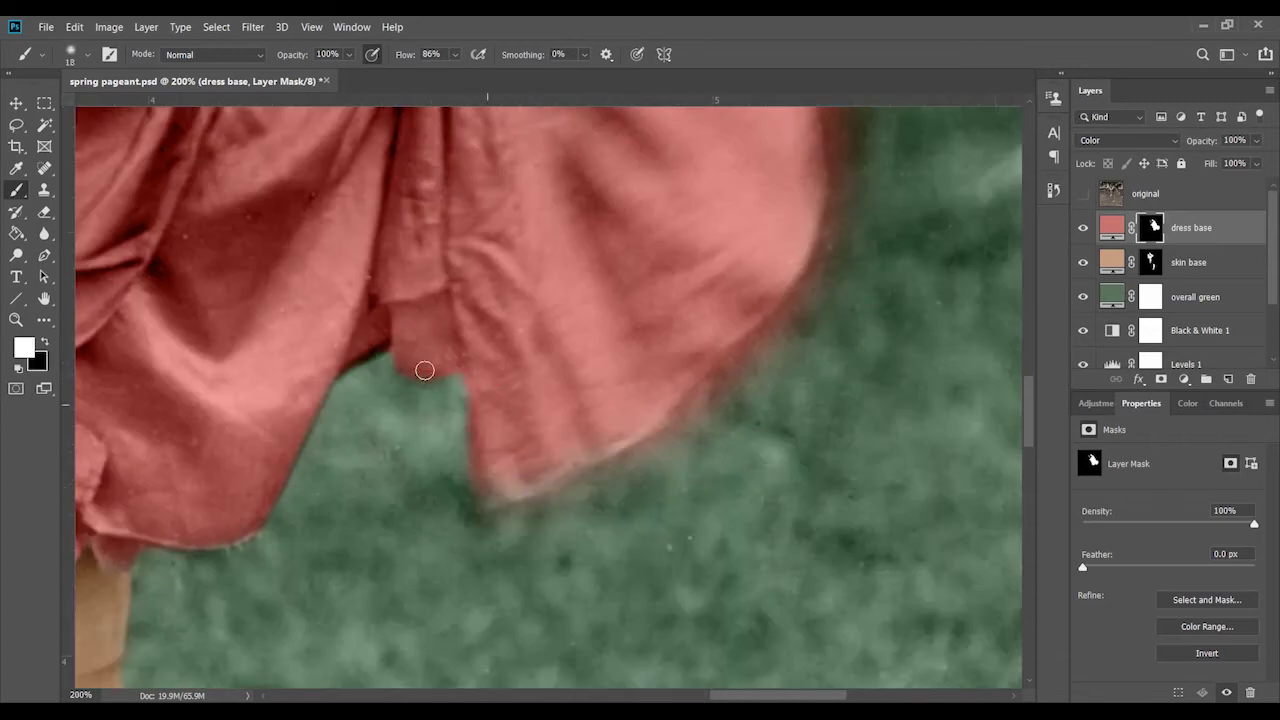
scroll(615, 357, down, 2)
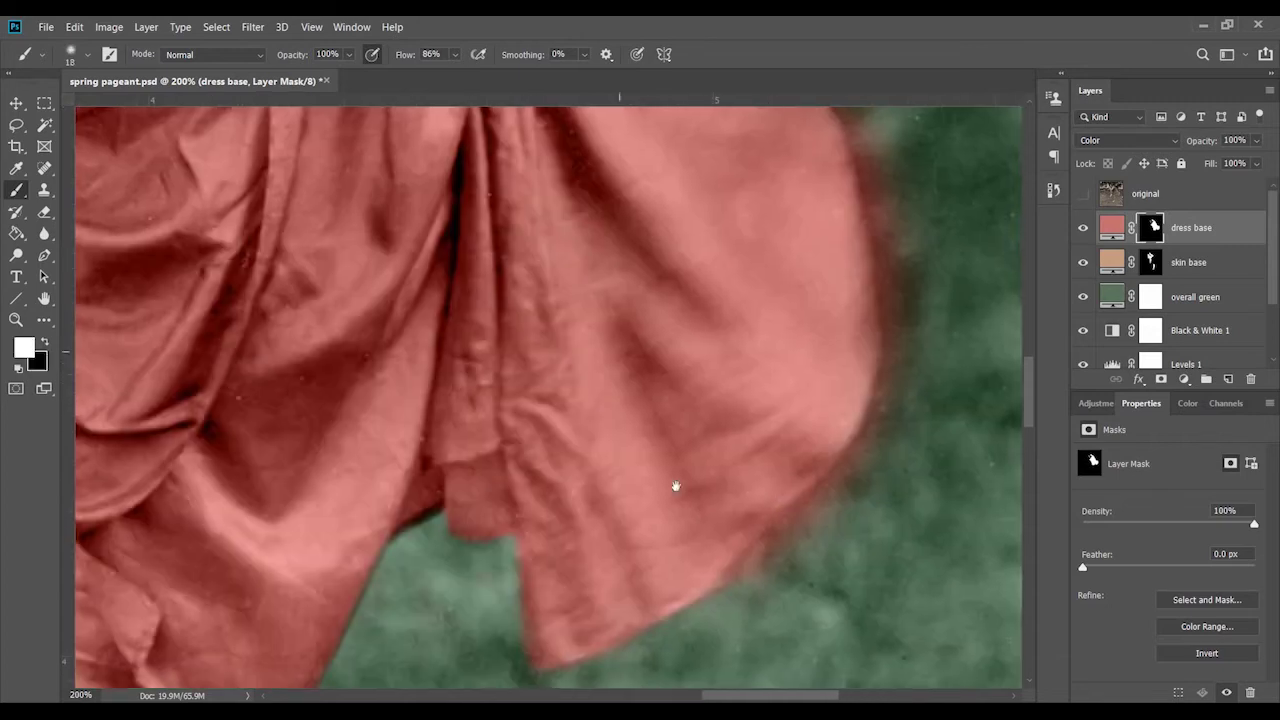
key(bracketright)
key(bracketright)
key(bracketright)
scroll(837, 409, down, 2)
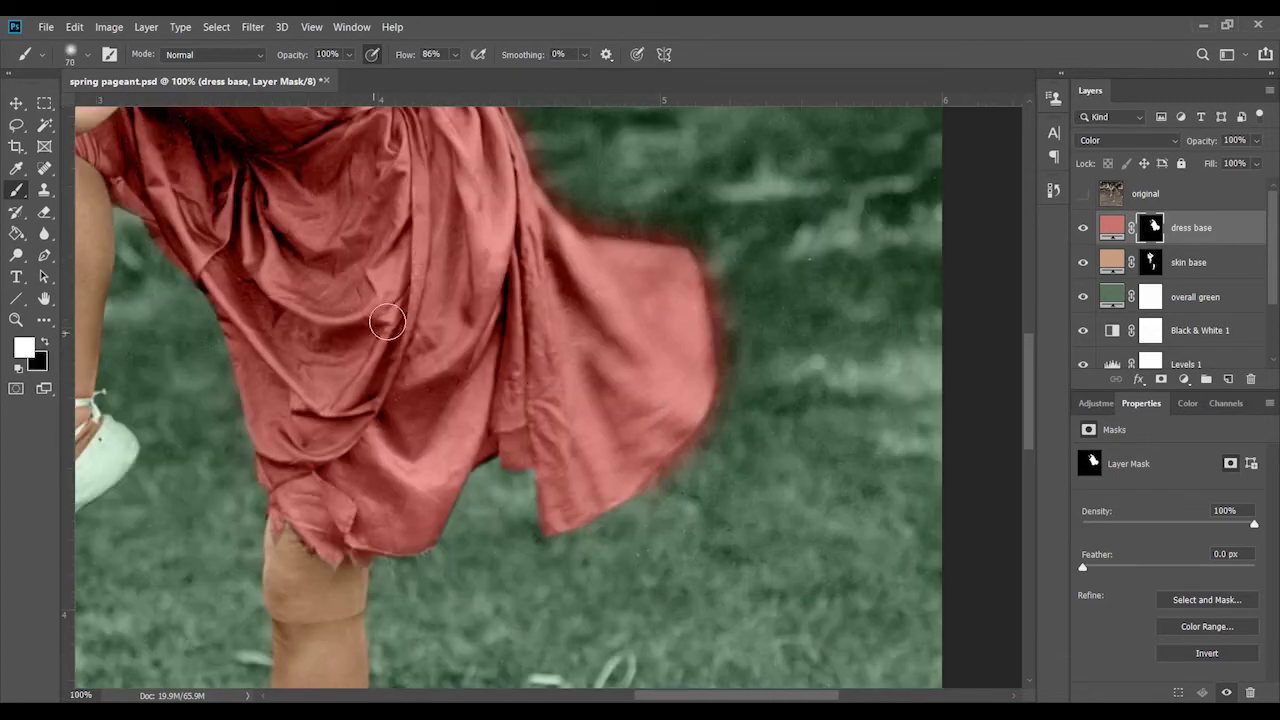
scroll(560, 374, up, 3)
right_click(560, 374)
text(25)
key(Return)
scroll(586, 351, up, 2)
Paint black along the dress edges, shoulder and belt to remove the red fringe
drag(586, 351, 619, 479)
key(x)
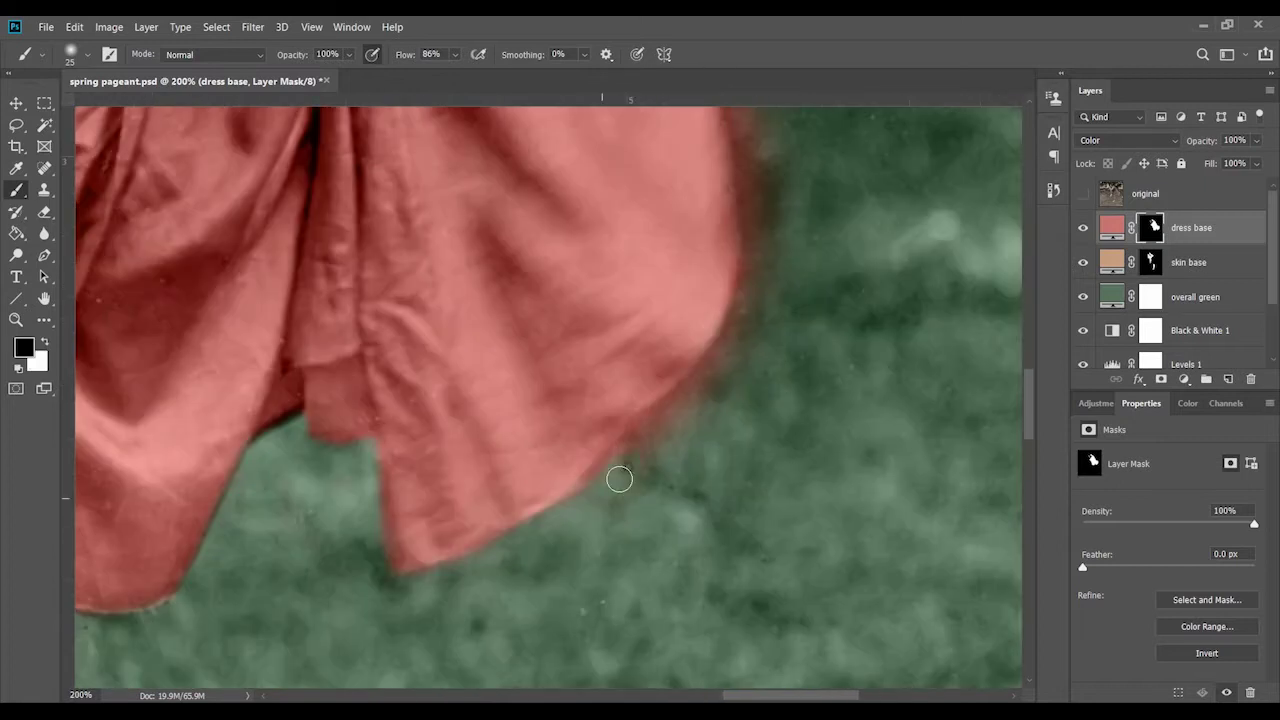
drag(760, 326, 663, 383)
drag(691, 300, 557, 333)
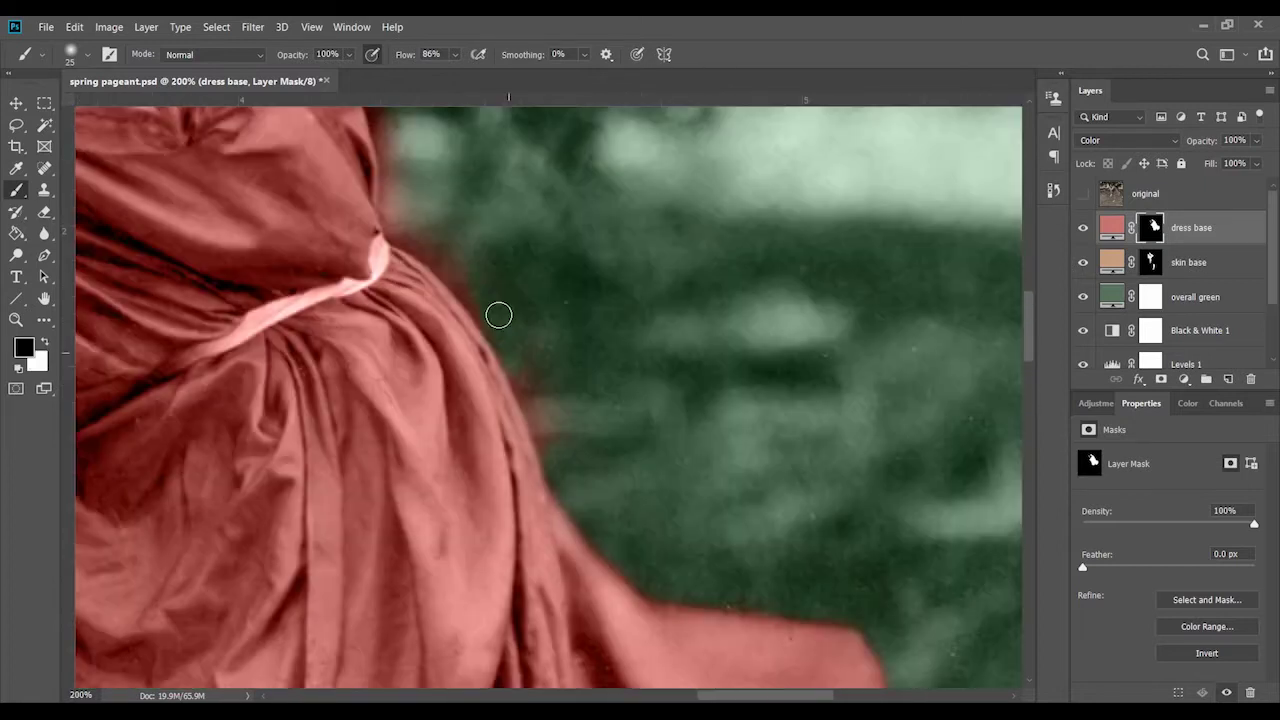
mouse_move(404, 232)
mouse_down()
mouse_move(500, 311)
mouse_move(686, 643)
mouse_up()
mouse_move(441, 251)
mouse_down()
mouse_move(449, 294)
mouse_move(523, 360)
mouse_move(561, 468)
mouse_up()
drag(390, 150, 657, 431)
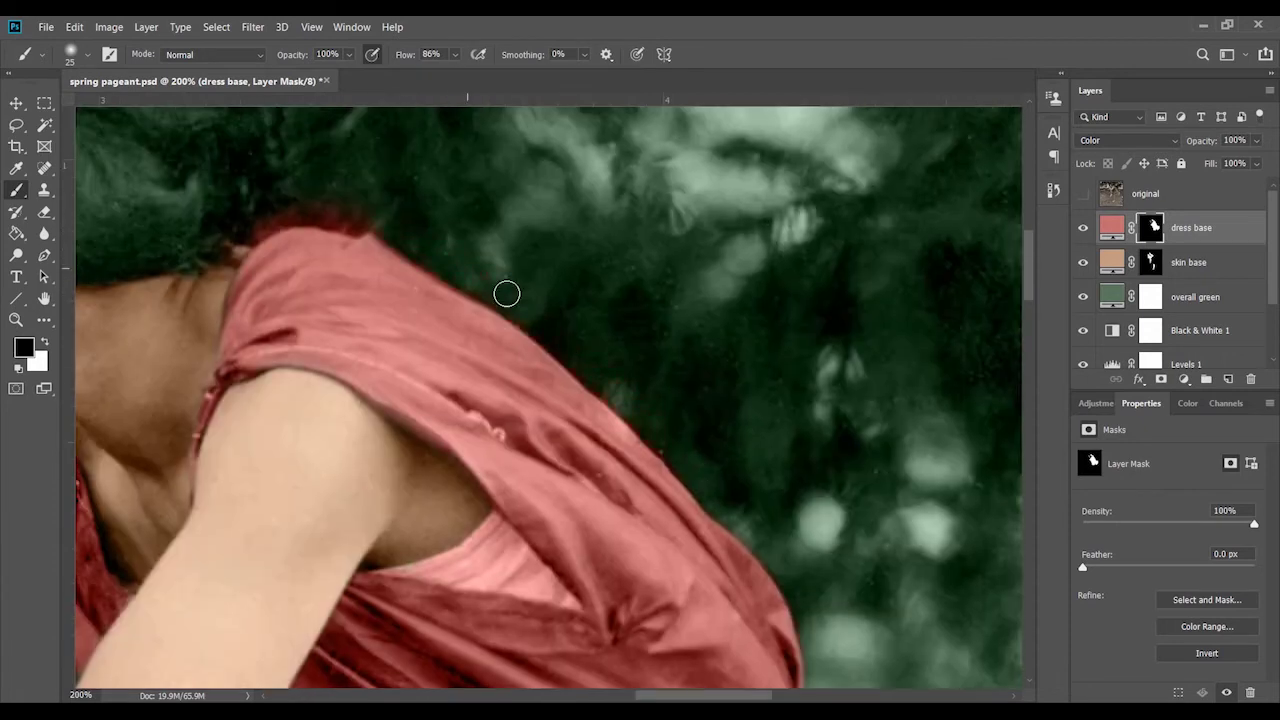
drag(286, 209, 434, 317)
Enlarge and fine-tune the brush size for the shoulder area
key(x)
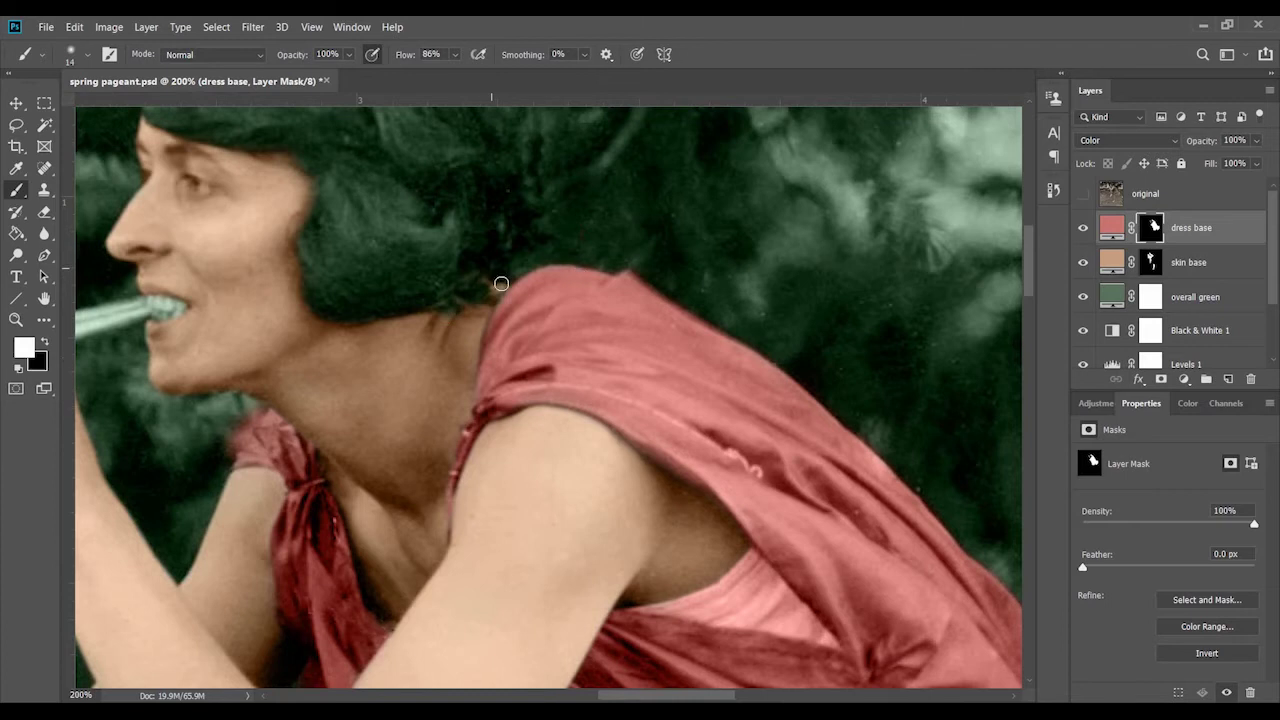
right_click(486, 348)
drag(471, 429, 681, 329)
key(x)
right_click(432, 326)
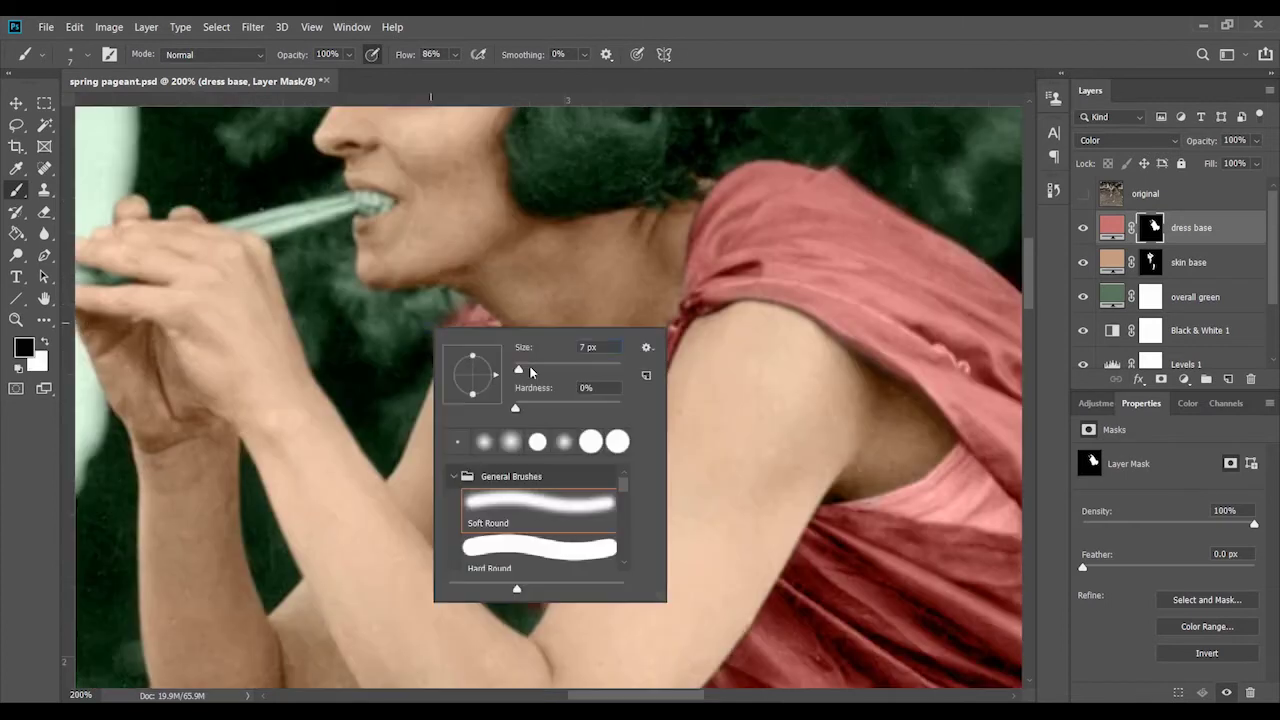
drag(515, 372, 530, 372)
key(Return)
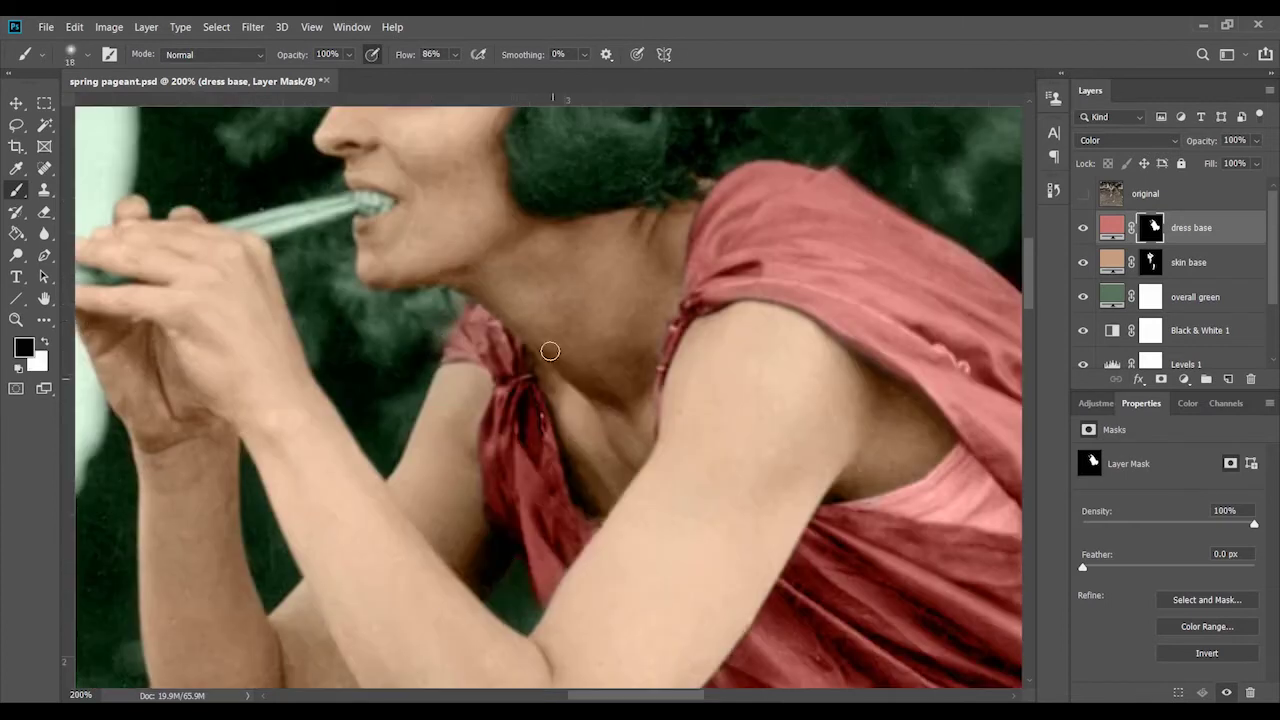
Paint the belt edge with a smaller brush, then zoom out to the whole figure
scroll(550, 351, down, 5)
scroll(409, 140, down, 5)
key(ctrl+minus)
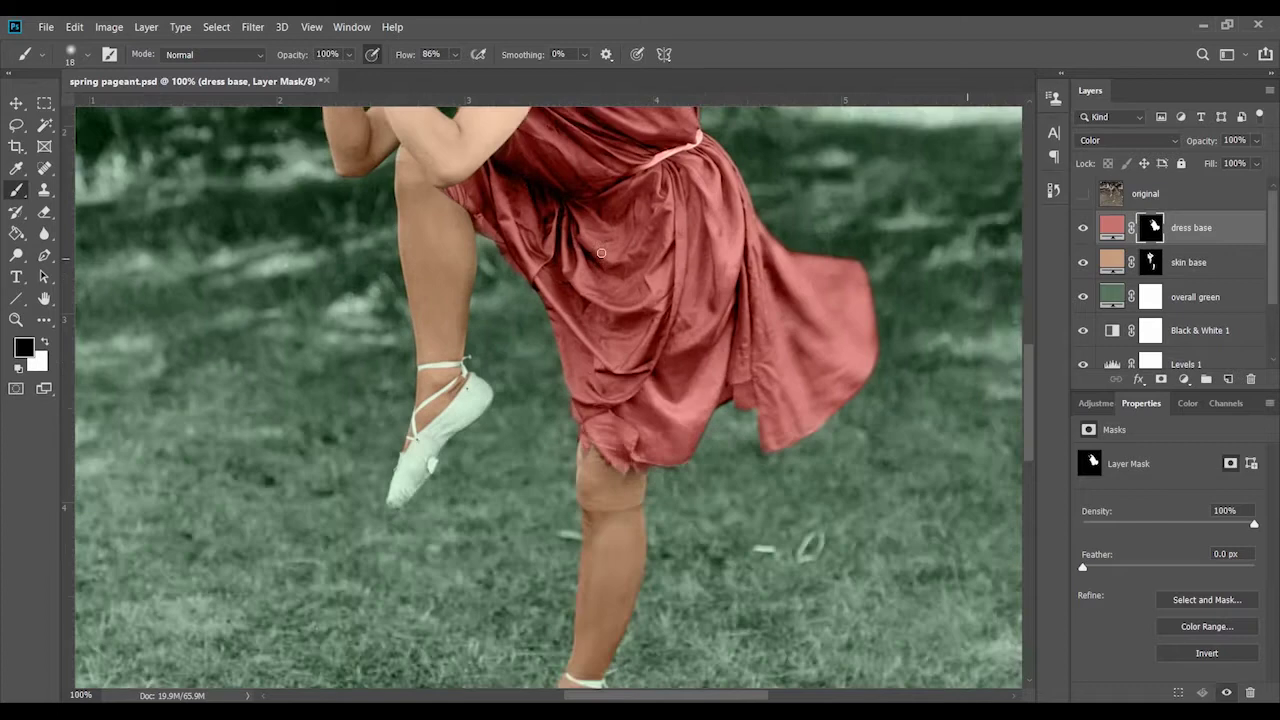
key(bracketleft)
scroll(601, 253, up, 5)
key(ctrl+plus)
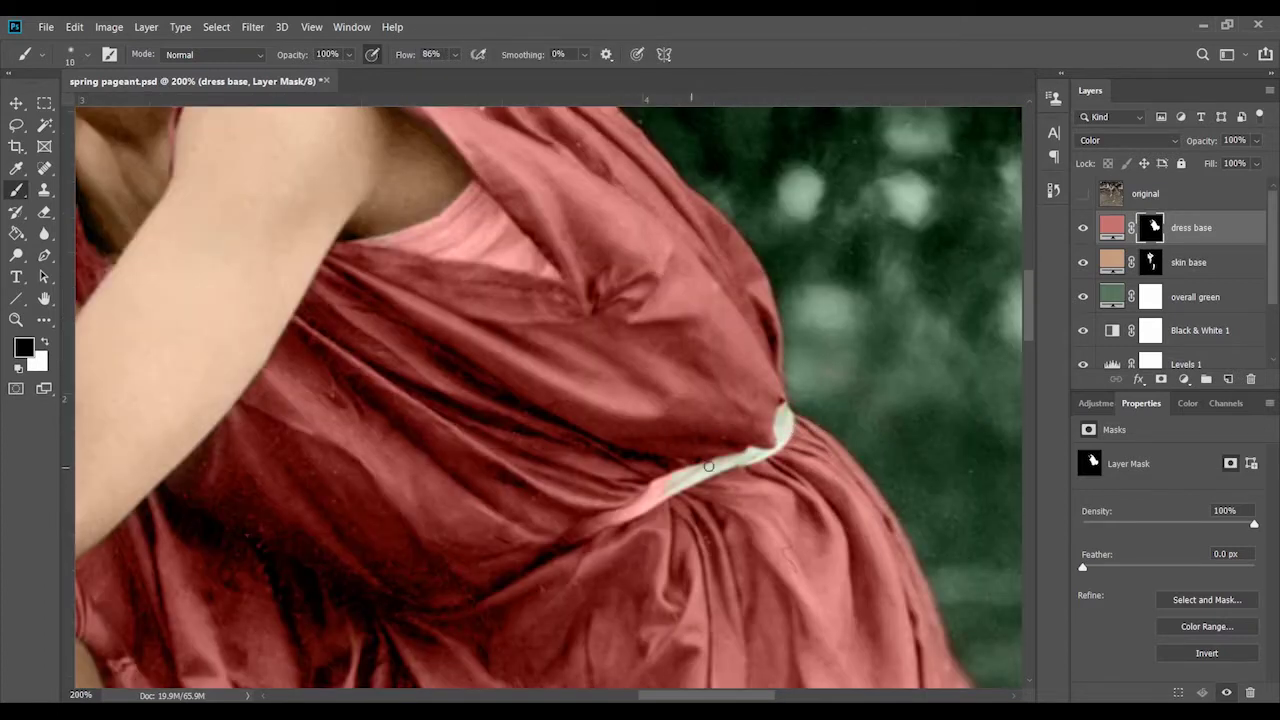
scroll(758, 433, up, 3)
scroll(758, 433, left, 3)
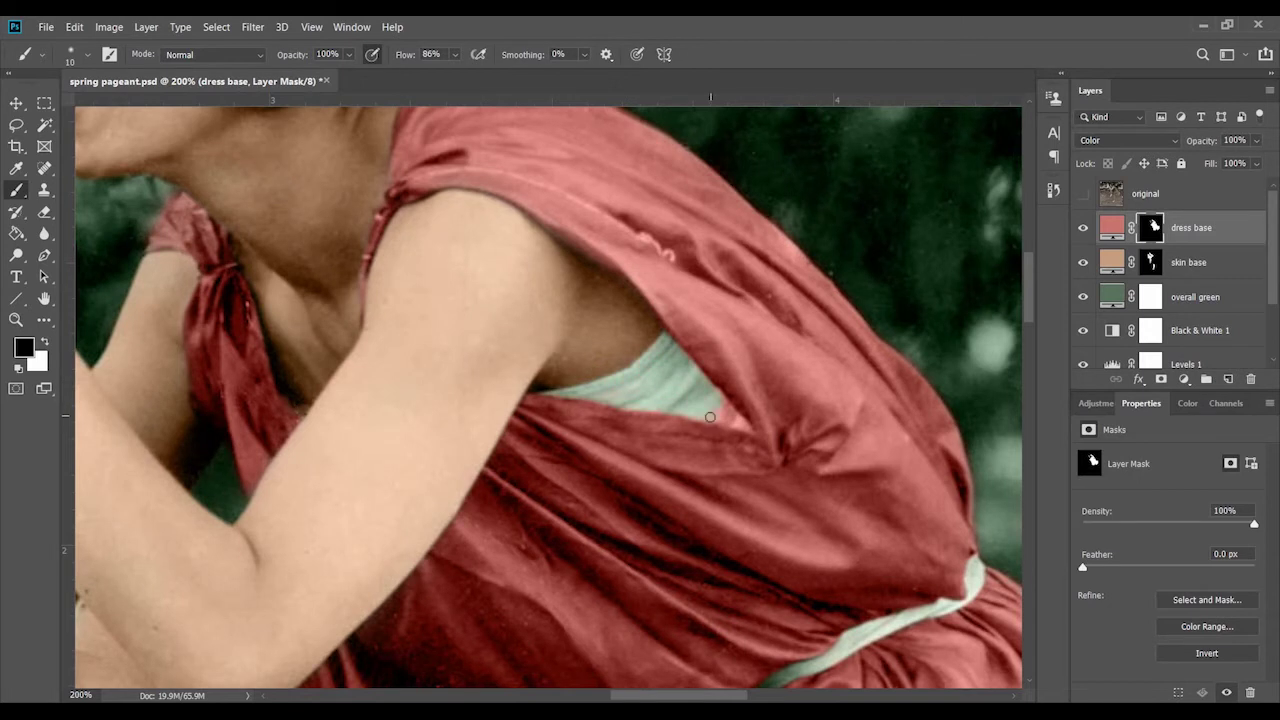
key(ctrl+minus)
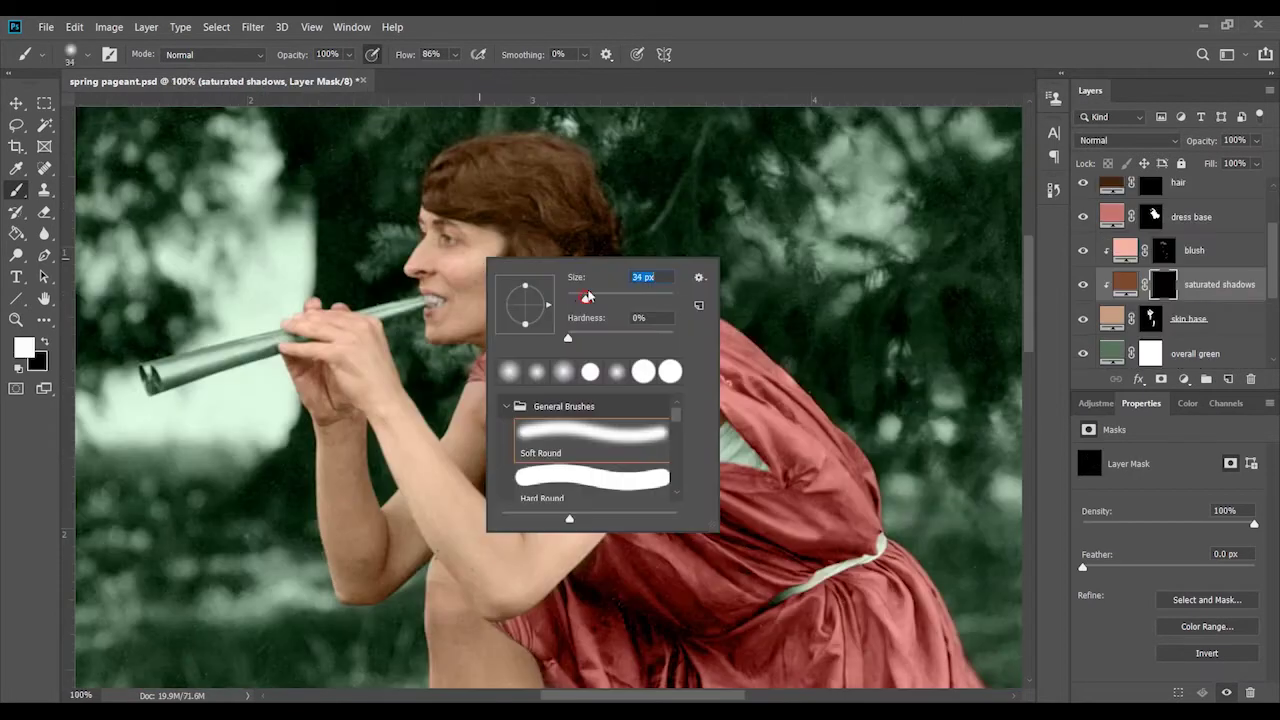
Move to the hands and reduce the brush size for the fingers
scroll(410, 284, up, 1)
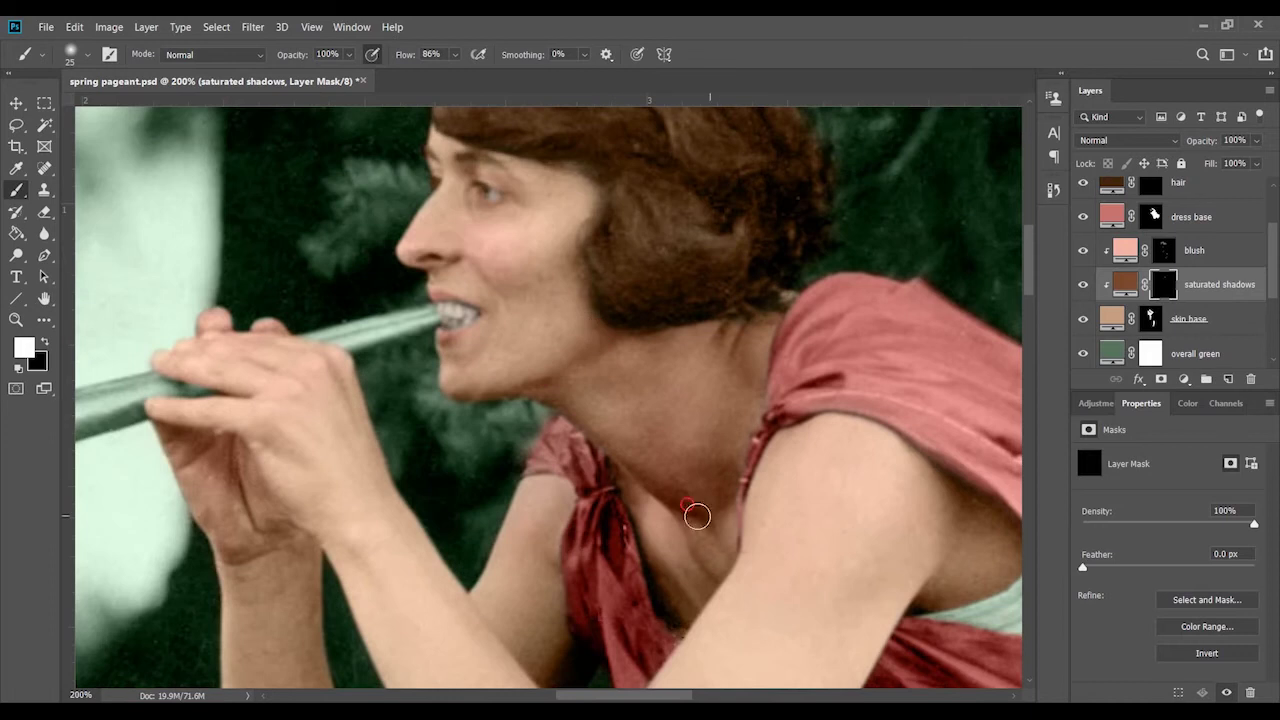
scroll(665, 530, down, 2)
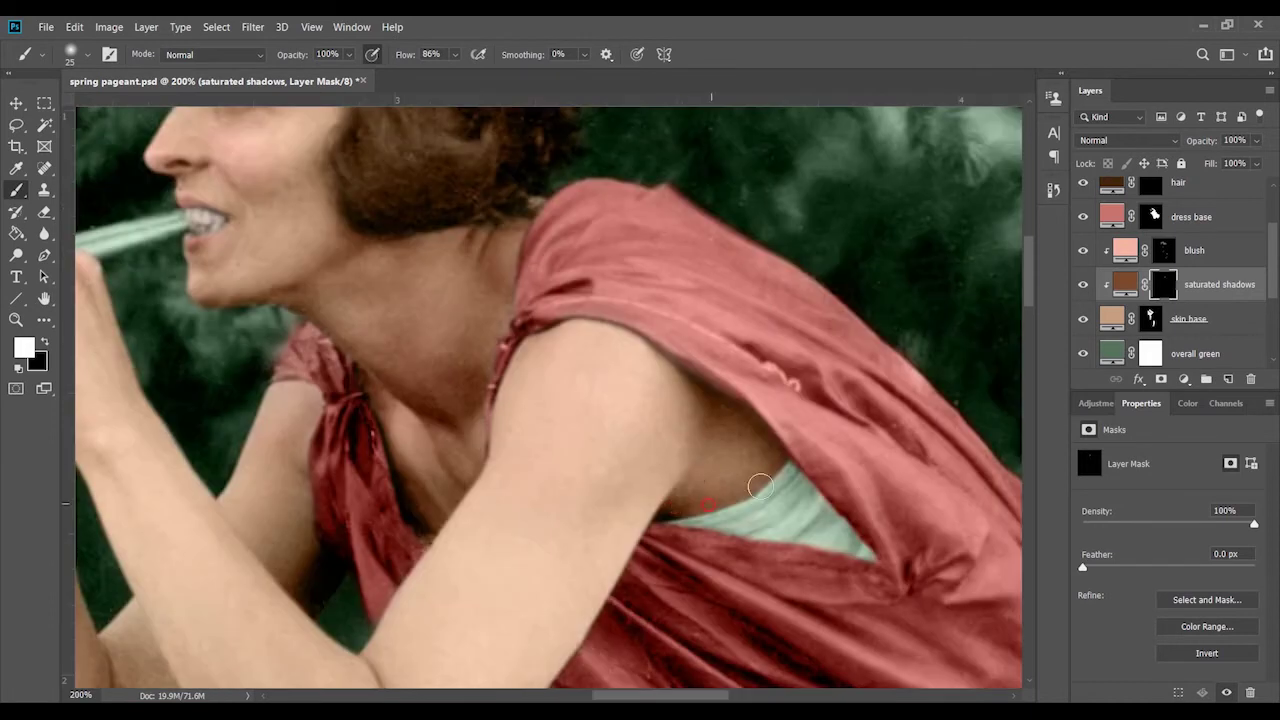
scroll(518, 440, down, 3)
scroll(654, 426, down, 2)
scroll(580, 391, left, 2)
right_click(585, 405)
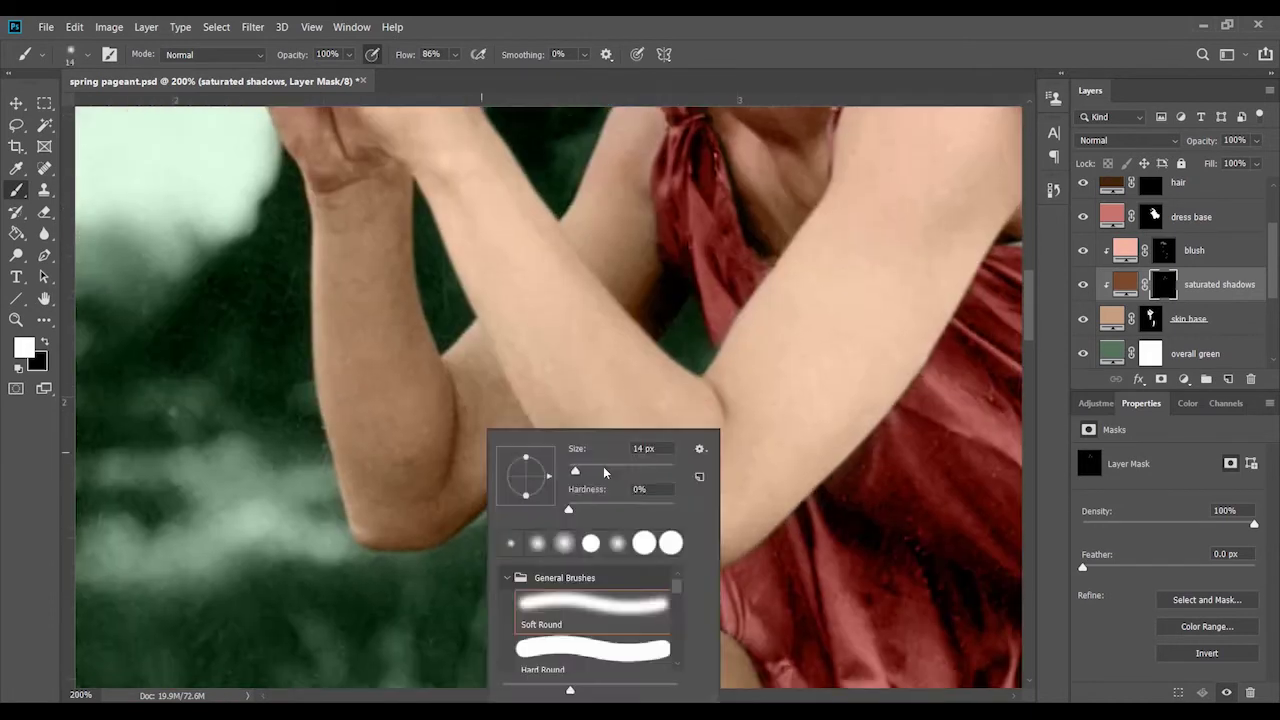
key(Return)
scroll(572, 480, up, 3)
scroll(572, 480, left, 2)
right_click(515, 430)
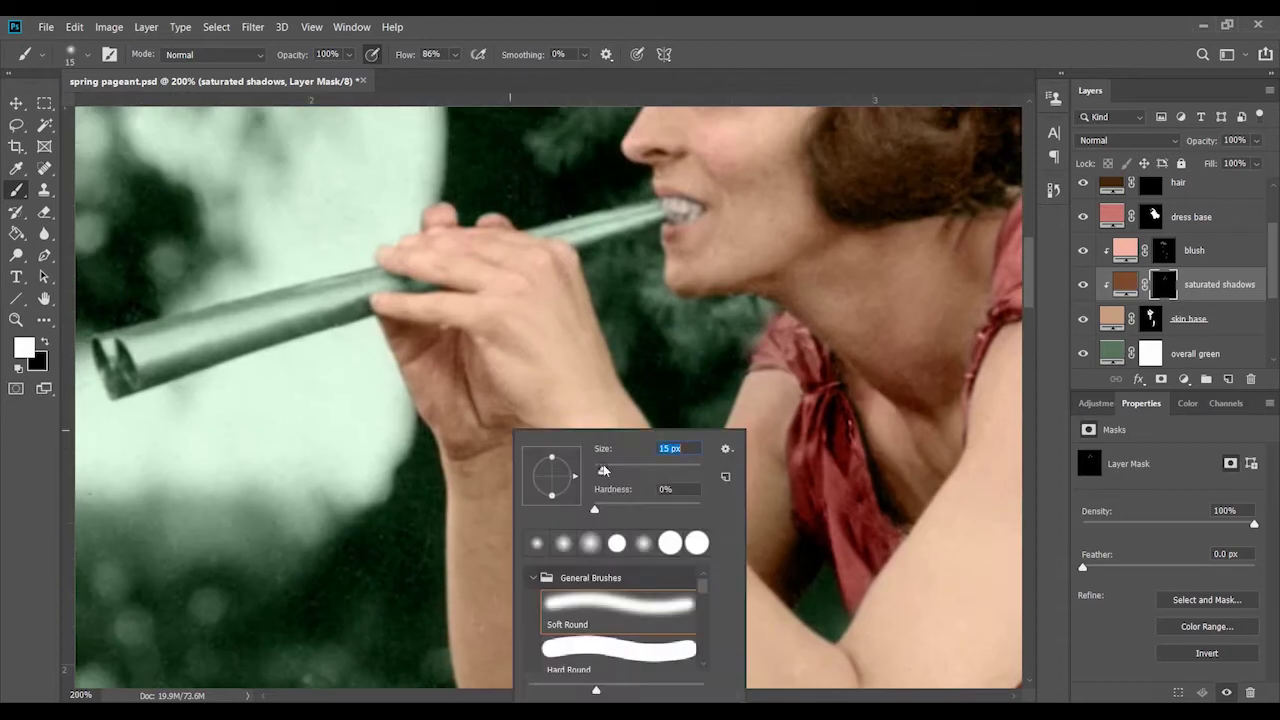
key(Return)
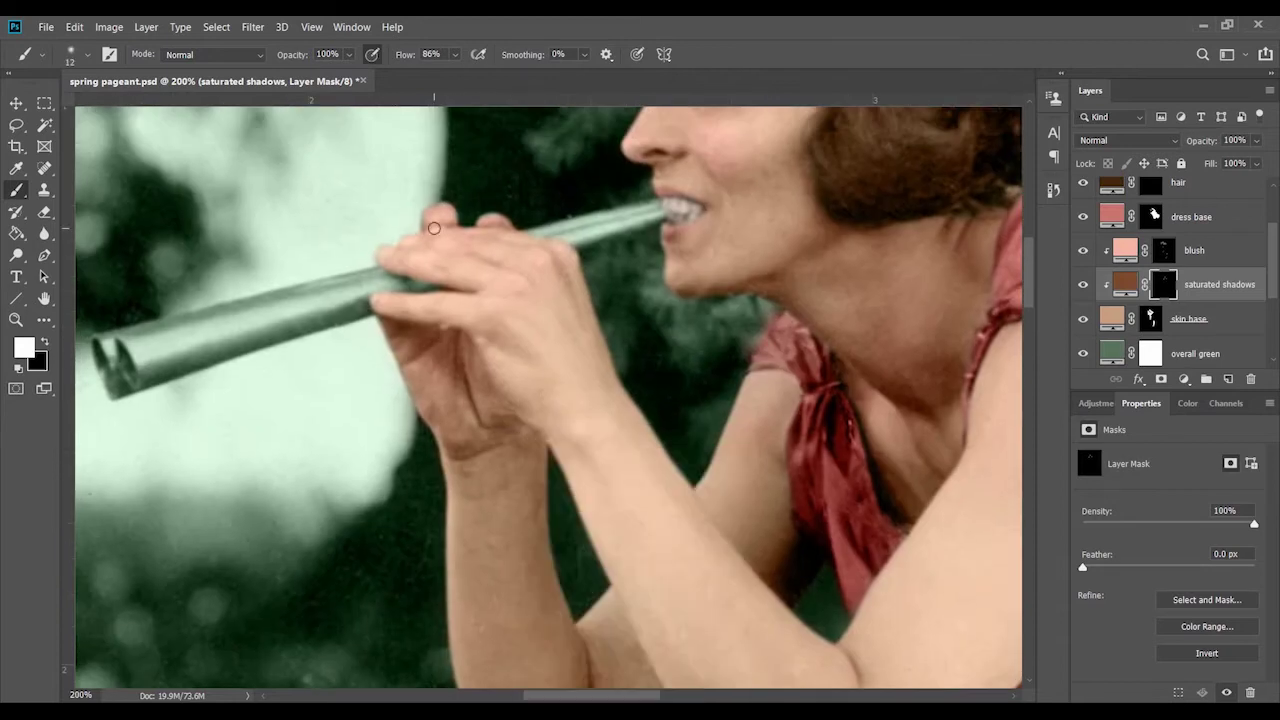
Paint deeper skin shadow along the cheek and neck with a slightly larger brush
scroll(504, 420, up, 3)
scroll(504, 420, right, 2)
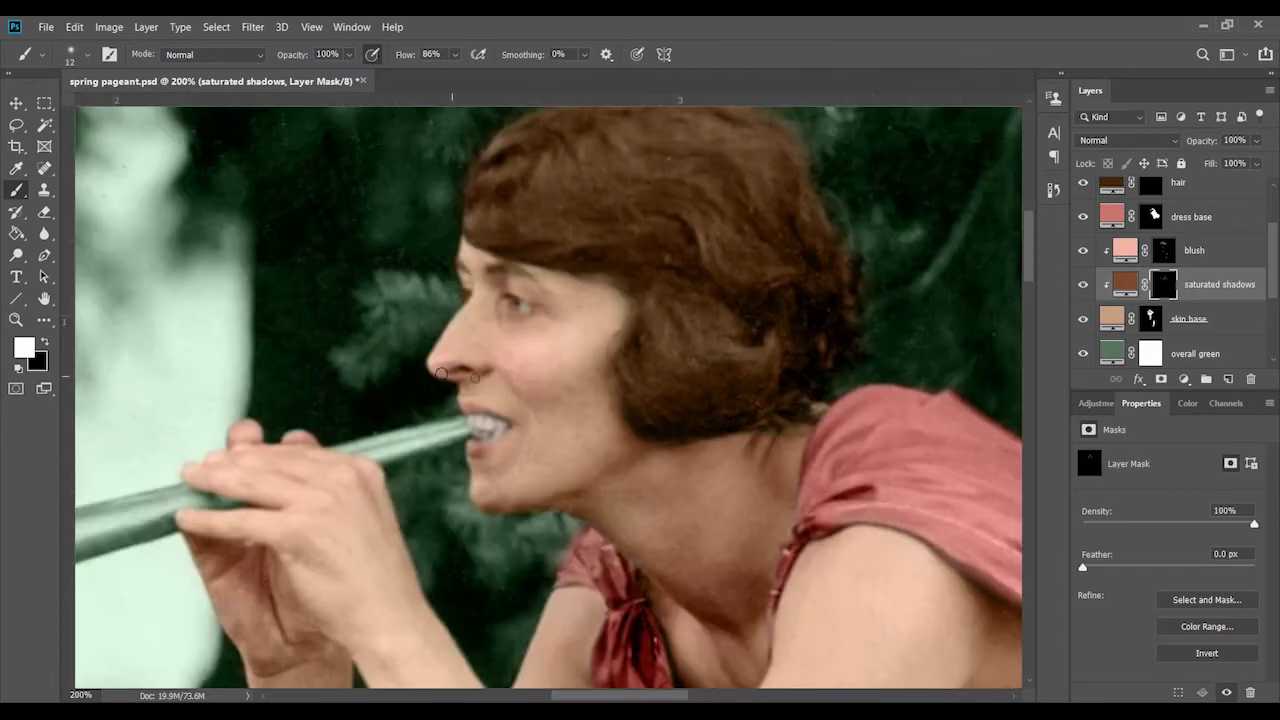
scroll(491, 370, down, 2)
scroll(491, 370, right, 1)
right_click(572, 326)
key(Return)
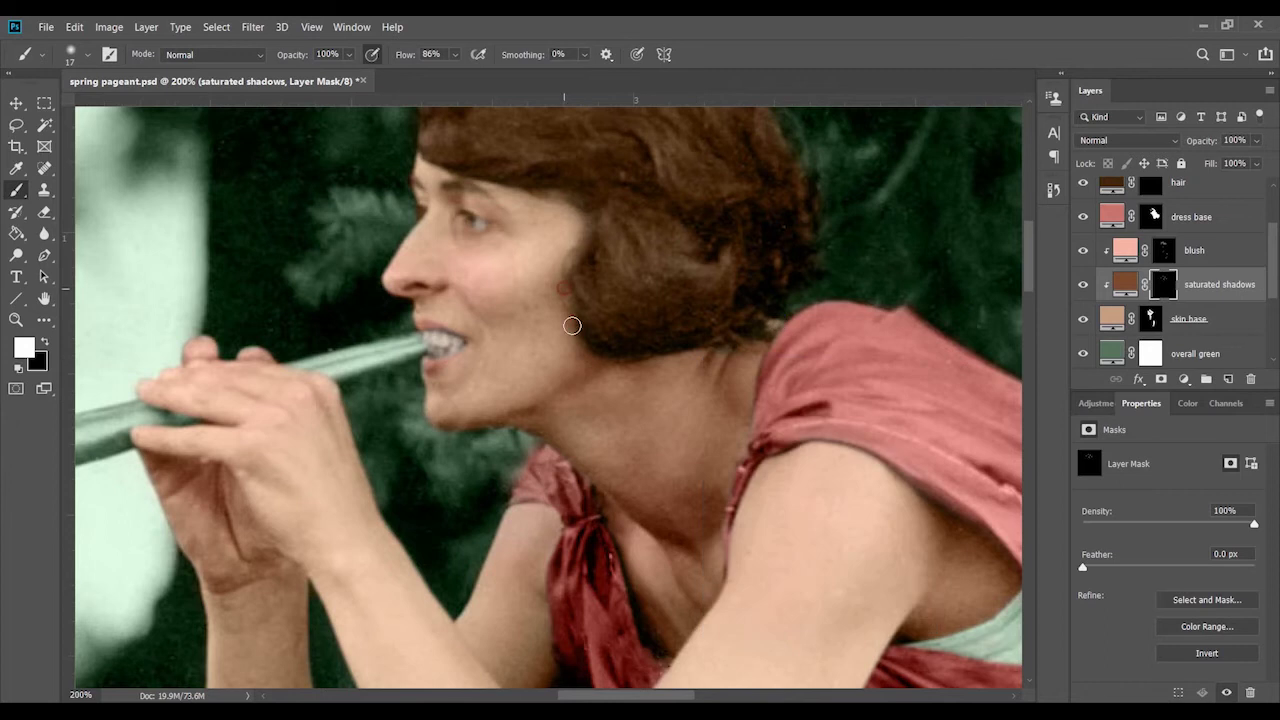
drag(540, 301, 507, 302)
drag(686, 545, 696, 551)
Scroll back until the whole dancer is in view
scroll(853, 440, down, 2)
scroll(843, 514, down, 5)
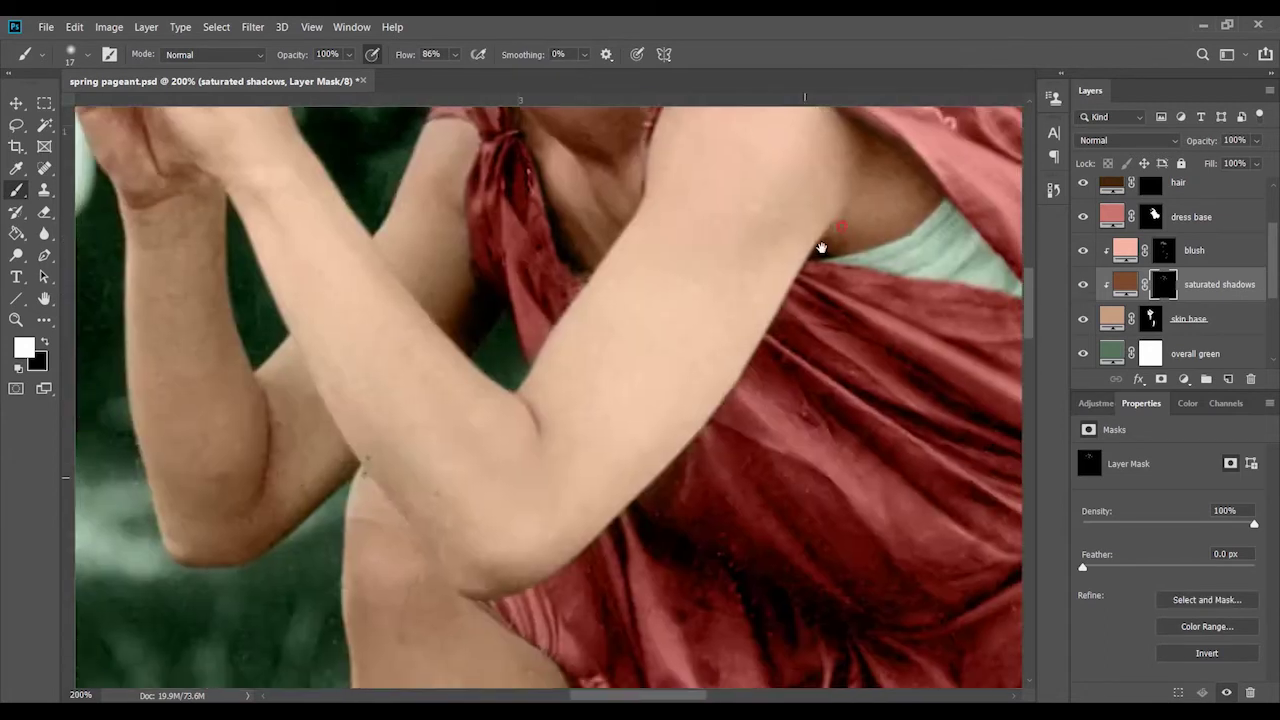
scroll(823, 251, down, 5)
scroll(506, 280, down, 5)
scroll(584, 357, right, 5)
scroll(563, 381, down, 2)
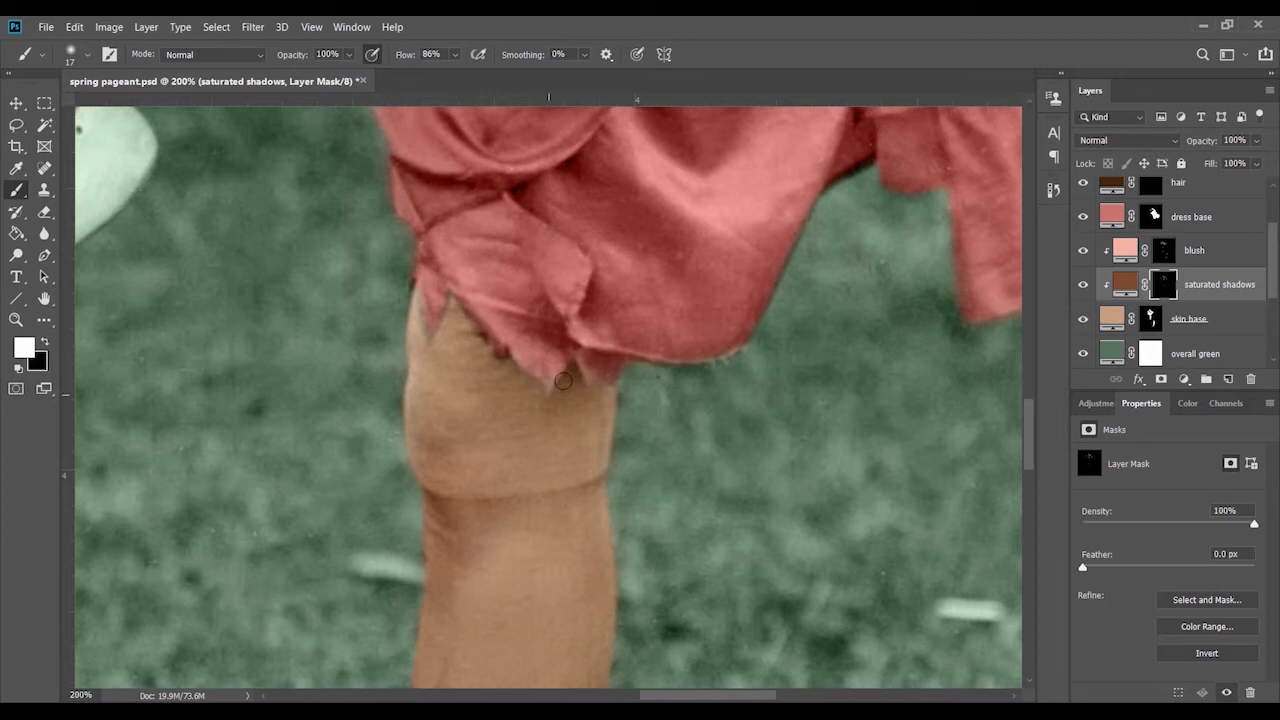
scroll(545, 407, left, 5)
scroll(623, 443, down, 1)
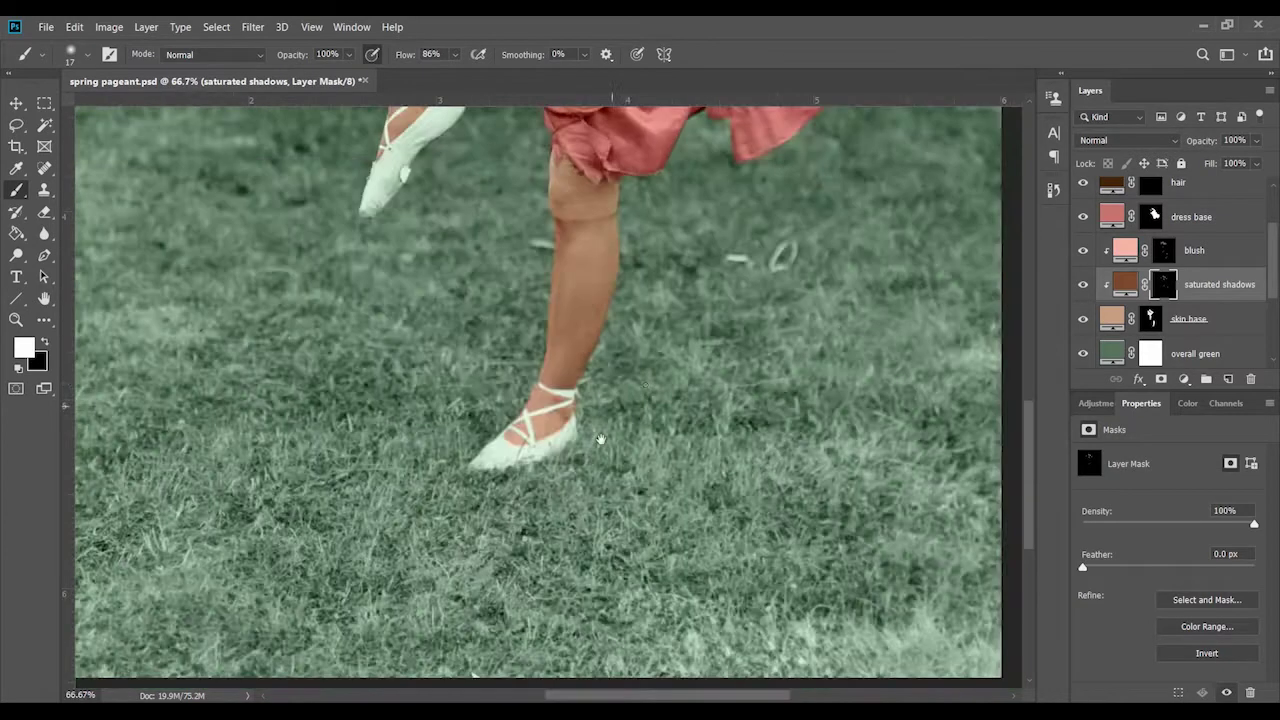
scroll(597, 437, down, 1)
drag(710, 472, 682, 395)
Add a new layer above the dress colour named 'saturated shadows'
key(x)
click(1228, 379)
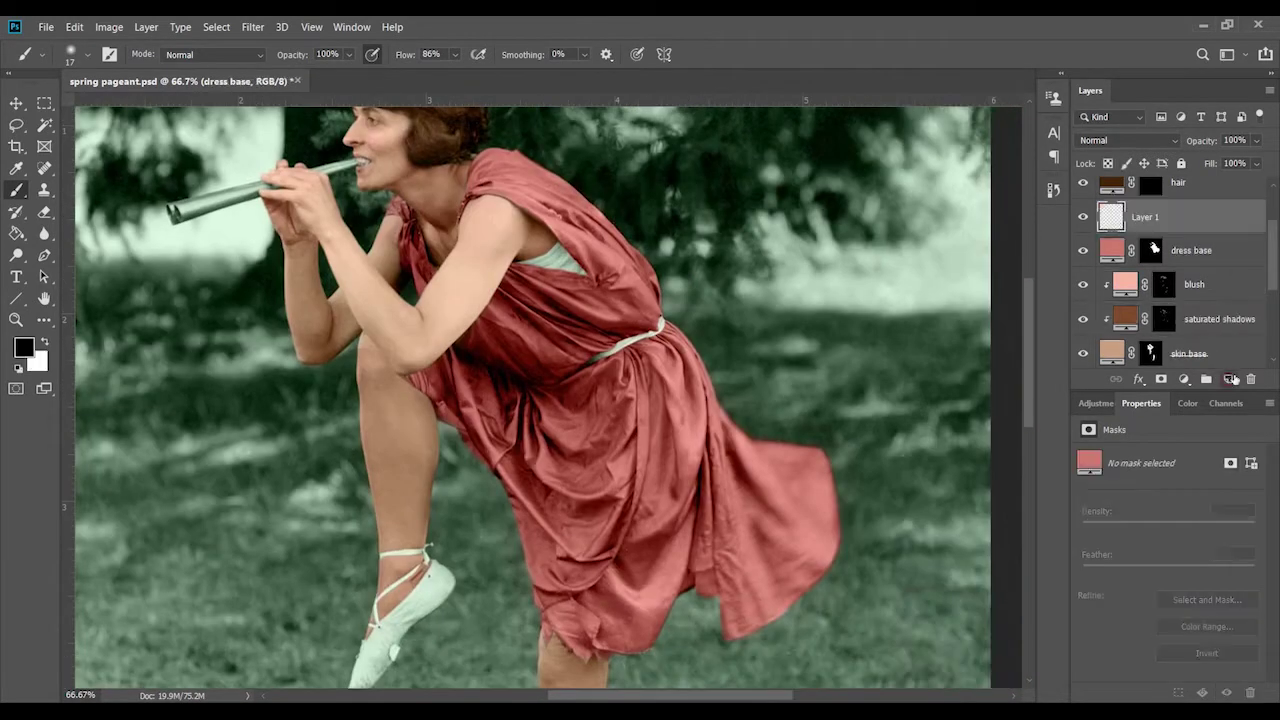
click(1127, 140)
click(1116, 535)
double_click(1165, 216)
text(saturated shadows)
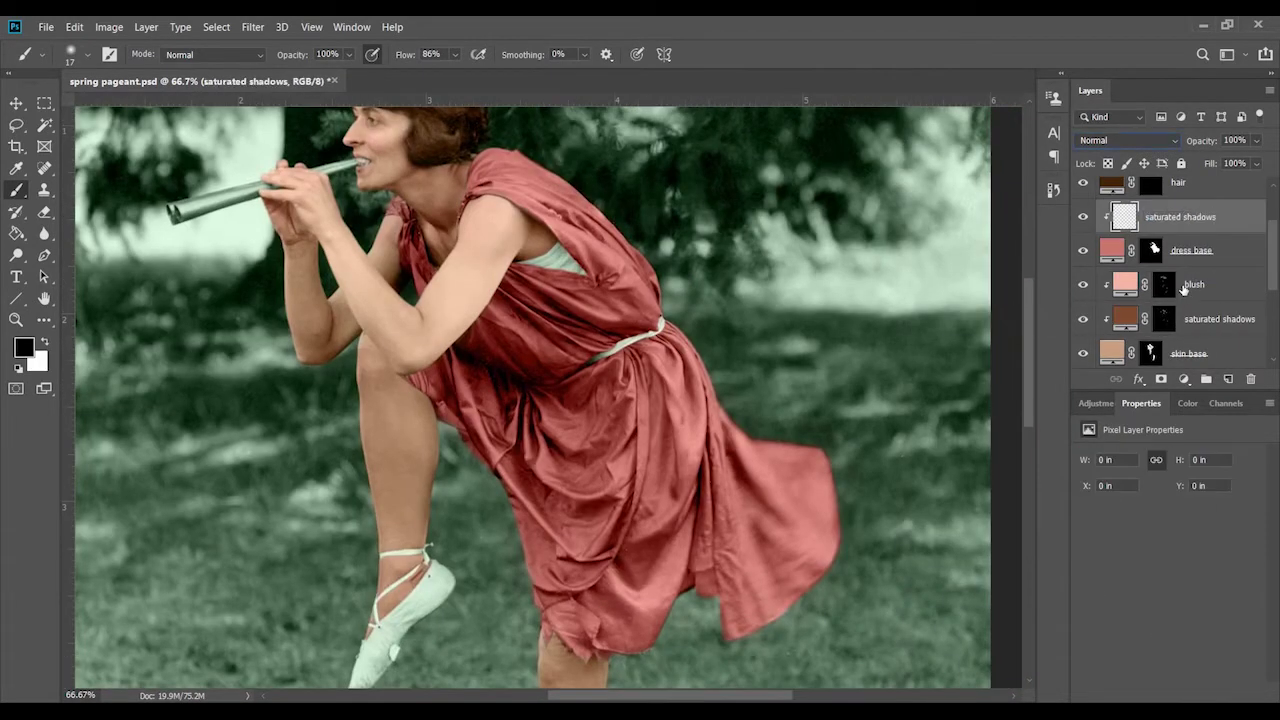
key(Return)
Add a deep red (#741919) Solid Color fill, invert its mask, and set a partial-opacity white brush
click(1183, 398)
drag(1009, 425, 1019, 497)
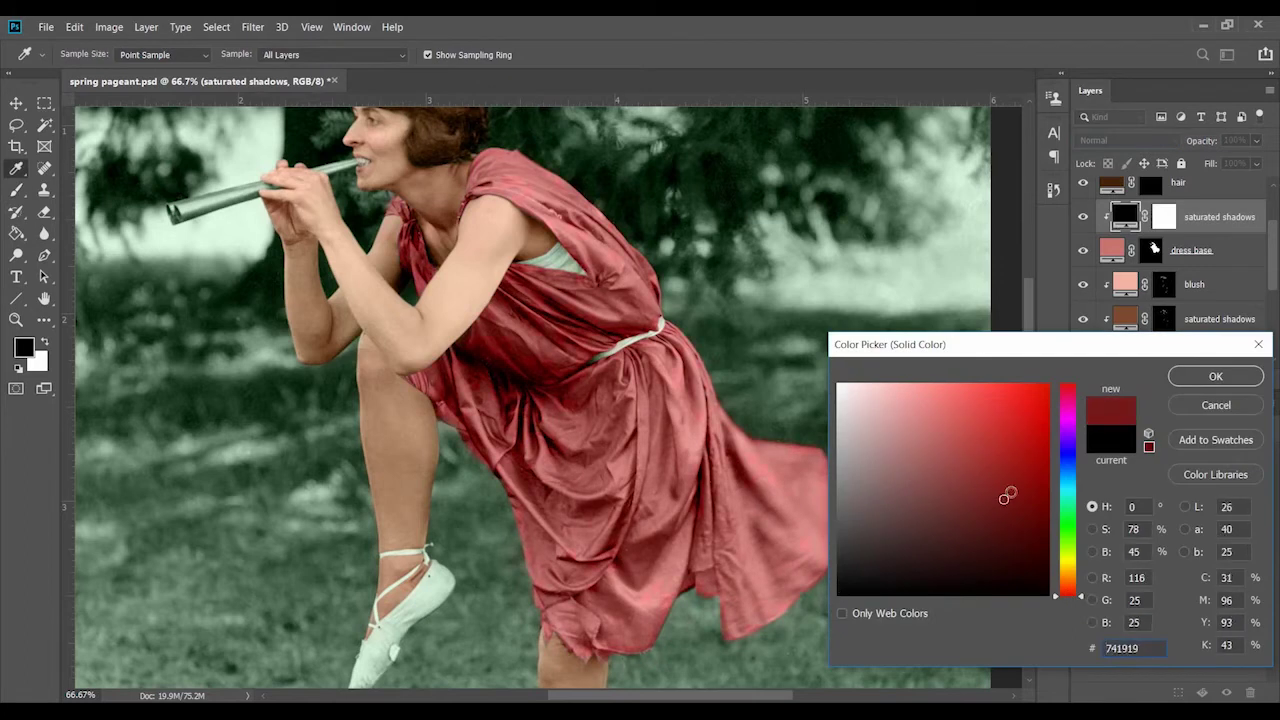
key(Return)
key(b)
key(x)
key(ctrl+i)
key(ctrl+1)
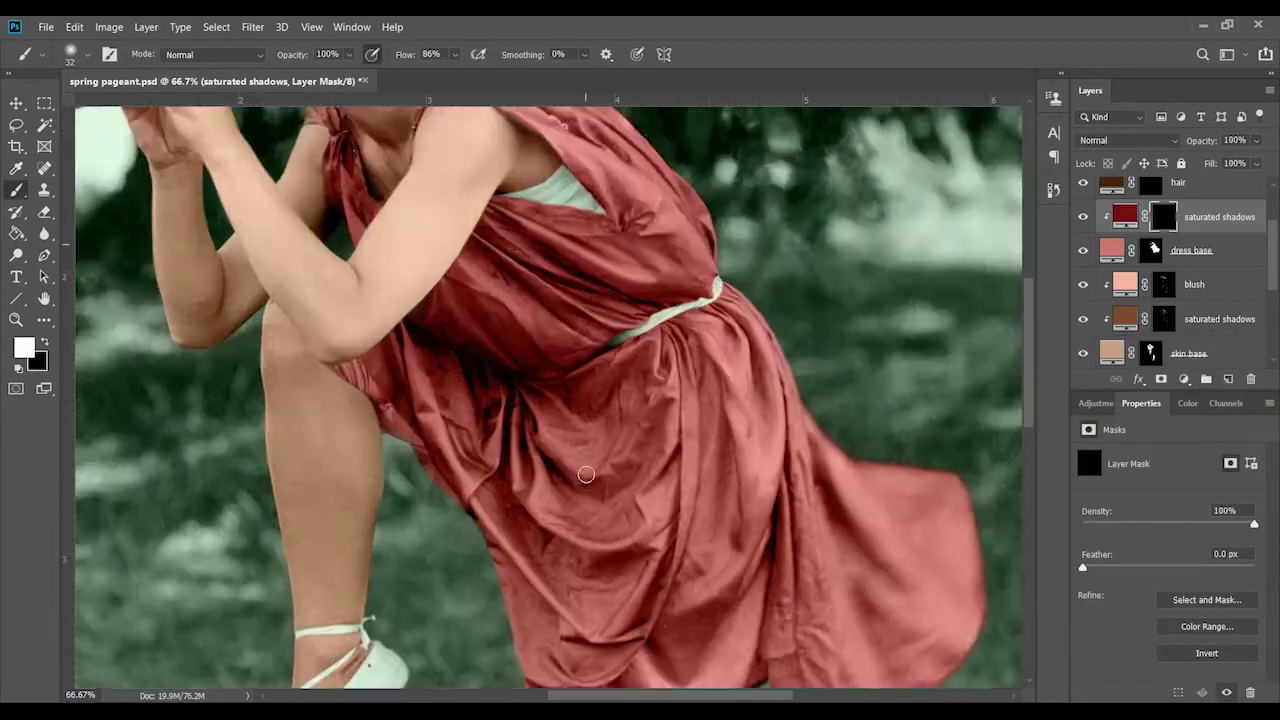
click(349, 54)
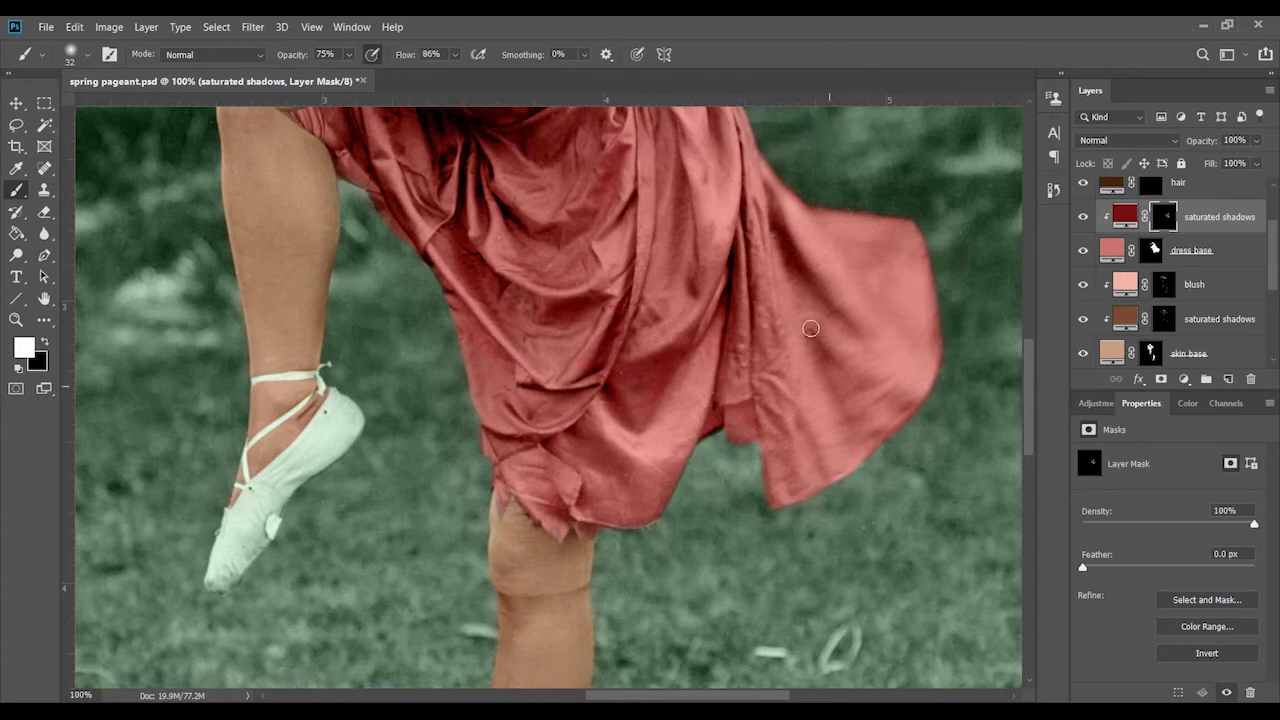
Try Linear Burn brush blending, revert to Normal, and enlarge the brush
scroll(810, 328, up, 3)
key(bracketleft)
key(bracketleft)
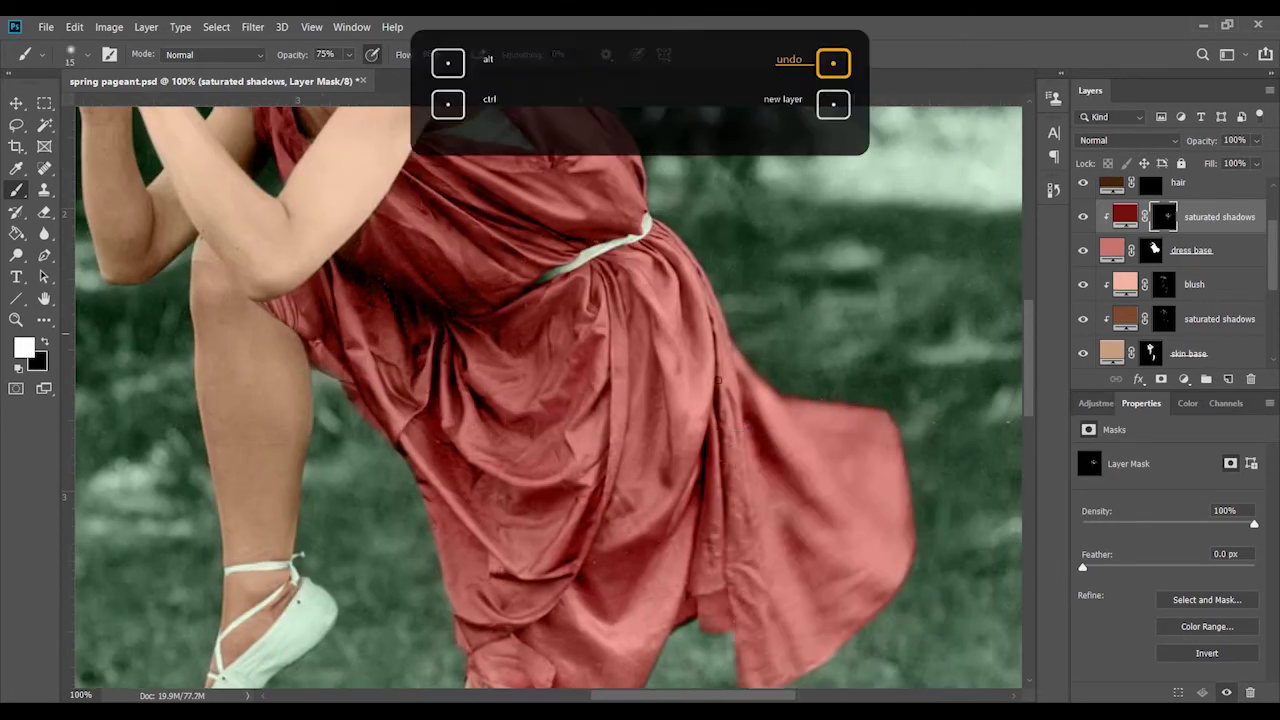
click(243, 55)
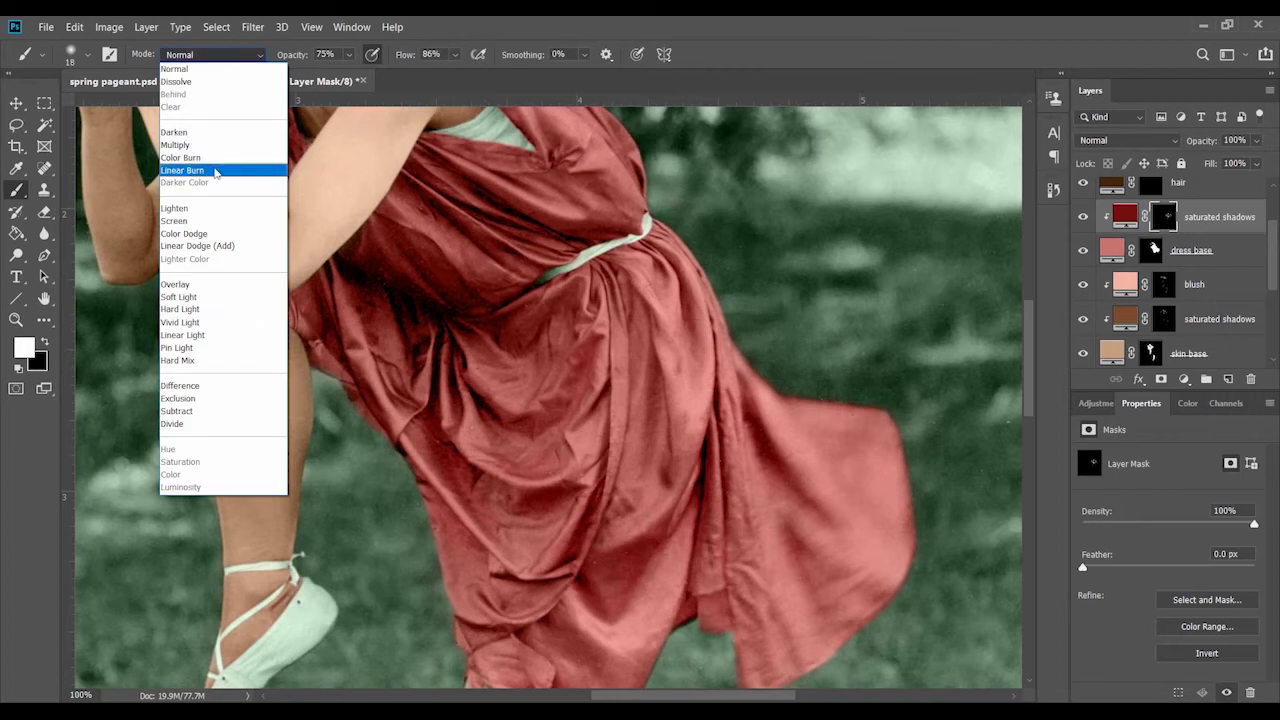
click(205, 170)
key(shift+alt+n)
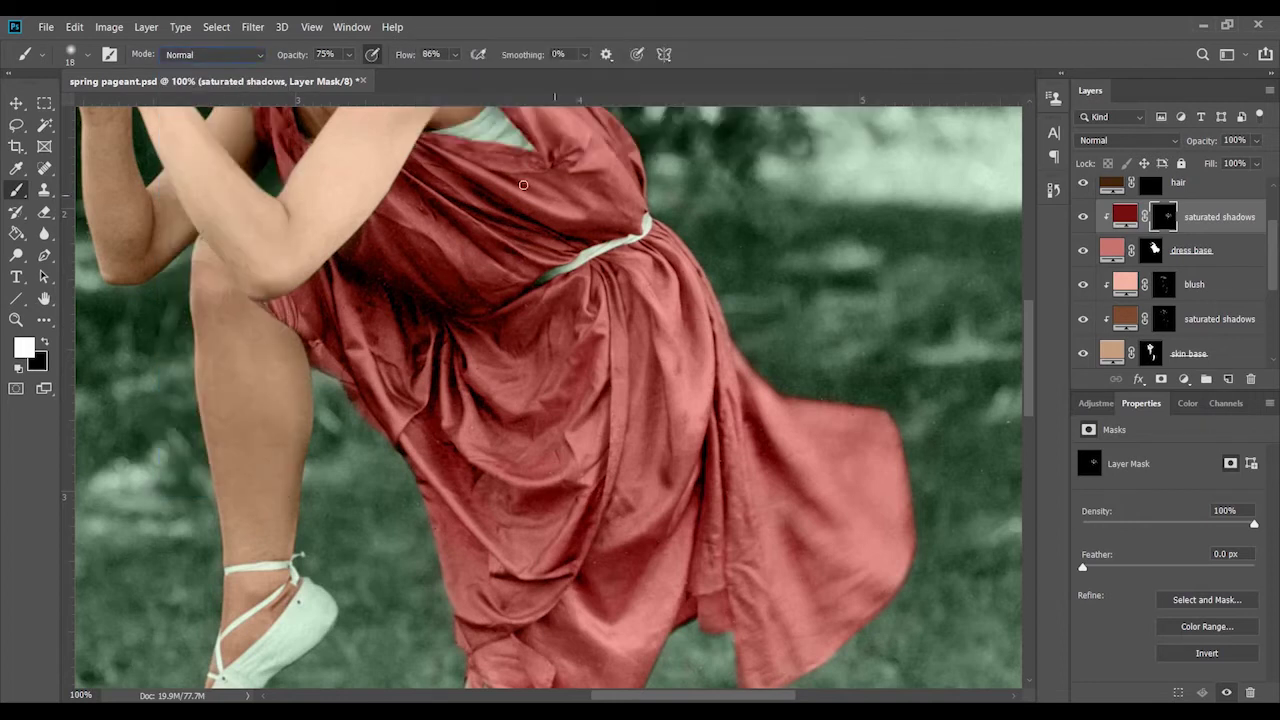
drag(609, 185, 635, 358)
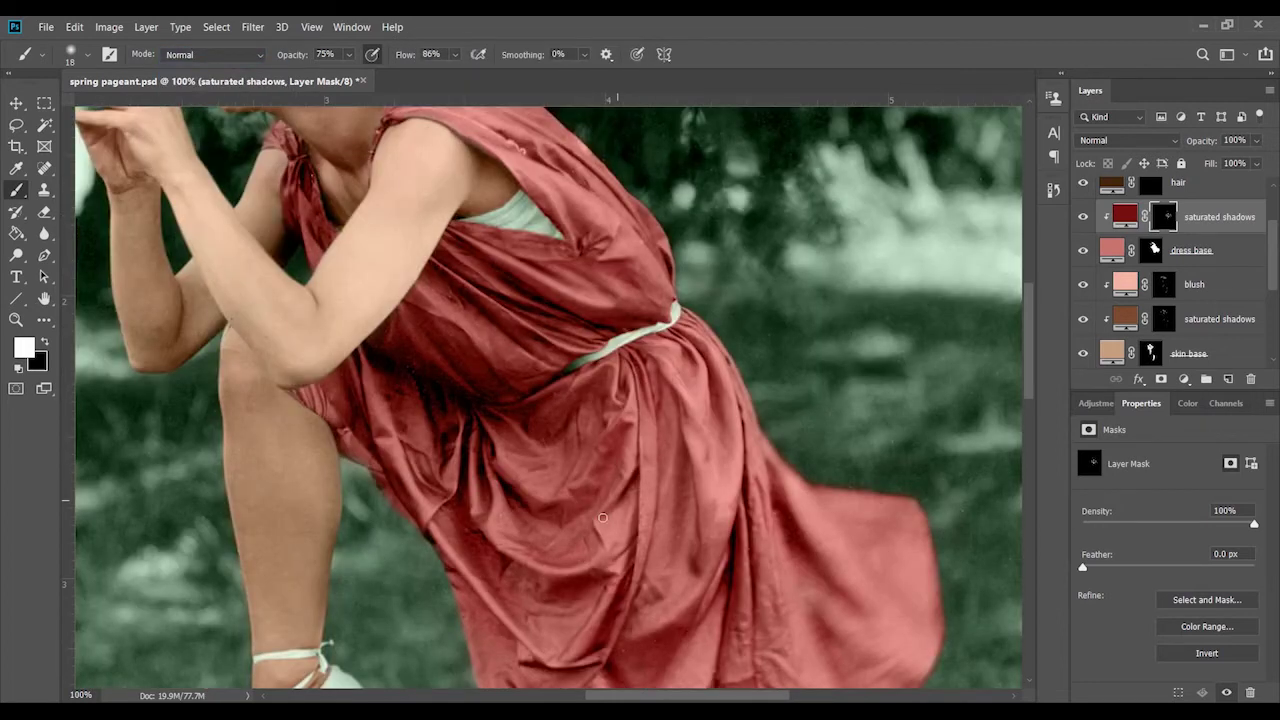
right_click(590, 432)
mouse_move(603, 517)
mouse_down()
mouse_move(619, 475)
mouse_move(697, 460)
mouse_up()
key(Return)
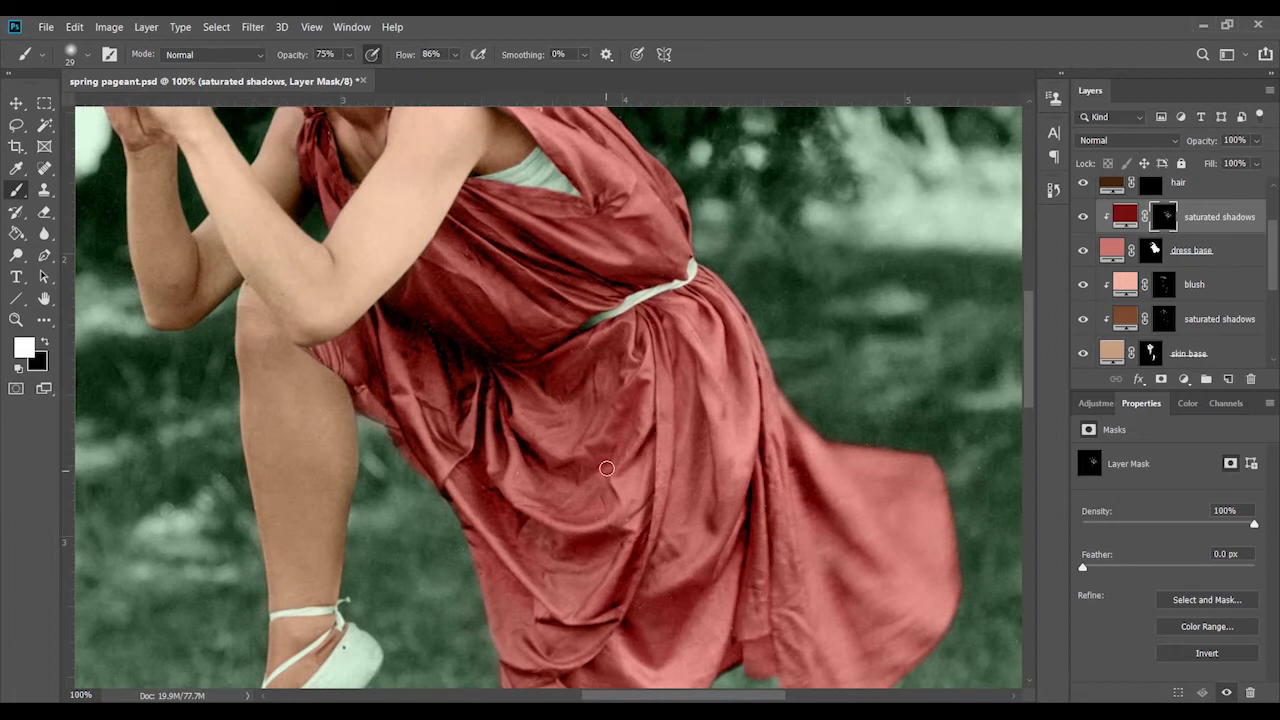
Work up the dress folds to the head, shrinking the brush for finer areas
mouse_move(586, 676)
mouse_down()
mouse_move(566, 566)
mouse_move(580, 680)
mouse_up()
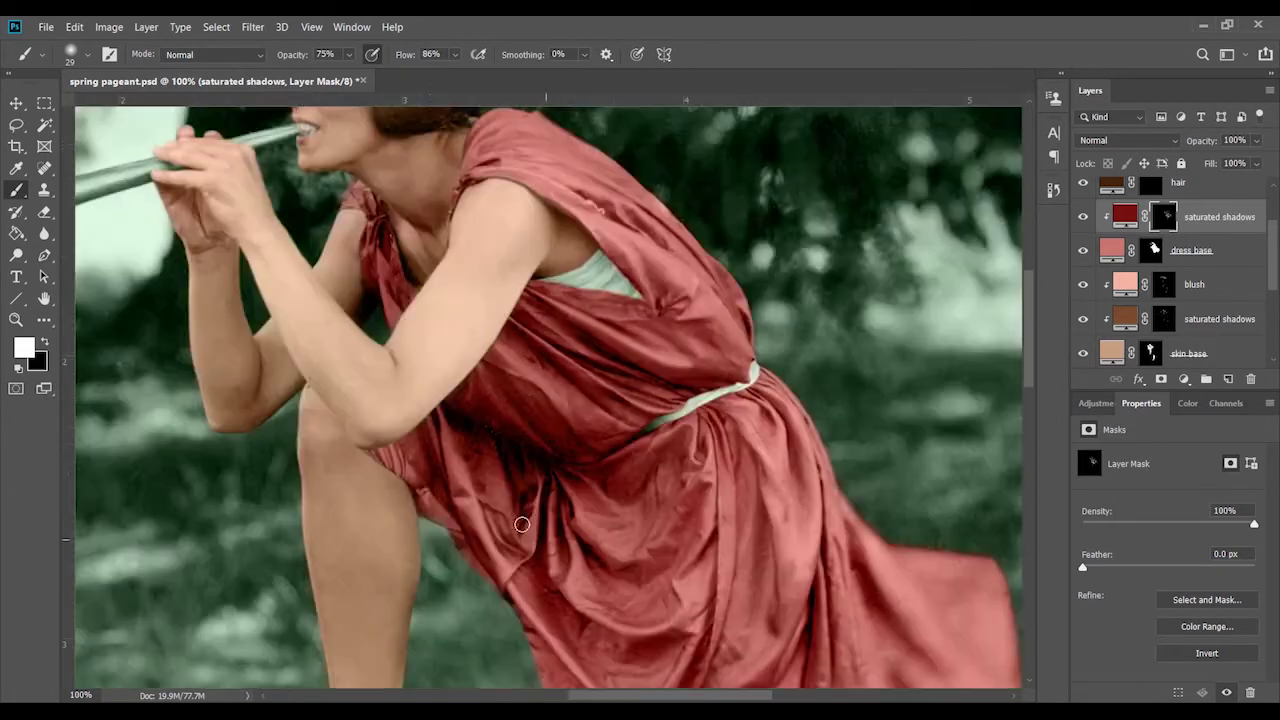
drag(430, 498, 430, 580)
drag(545, 577, 523, 452)
drag(557, 337, 566, 560)
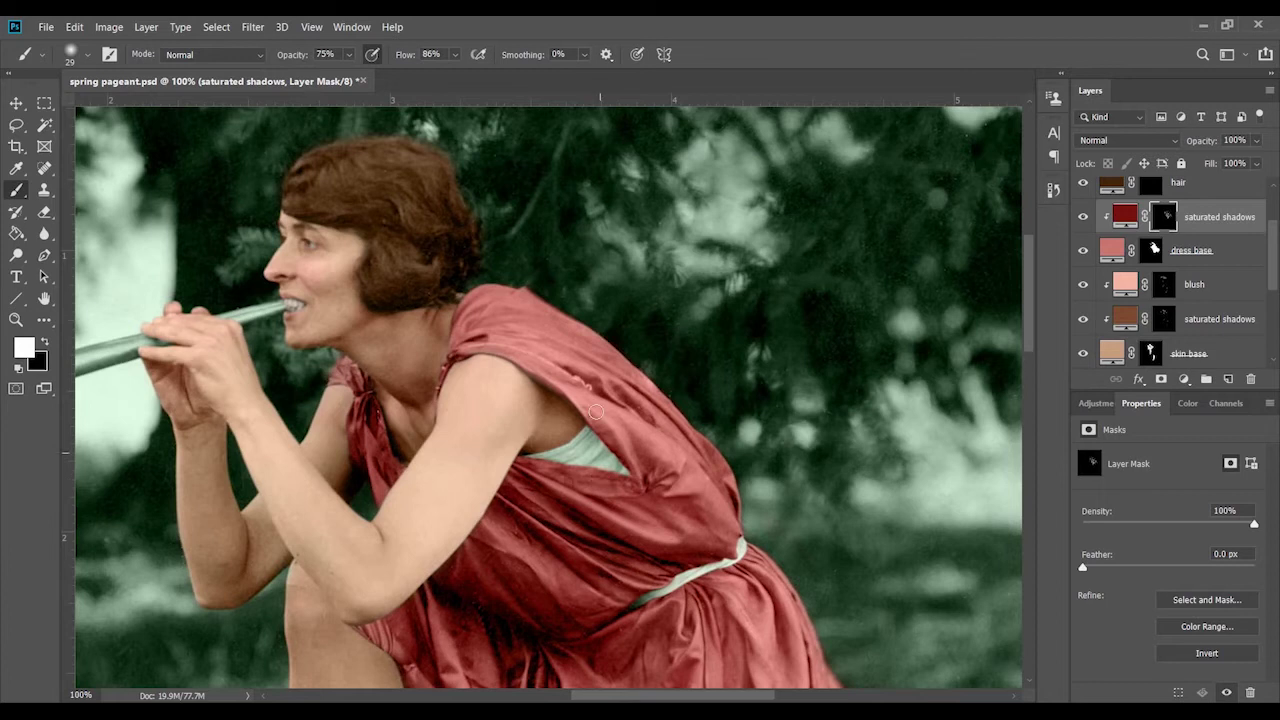
right_click(622, 391)
drag(609, 359, 596, 359)
key(Return)
right_click(572, 404)
key(Escape)
Zoom out to the whole dancer and select Layer 1
scroll(686, 567, down, 4)
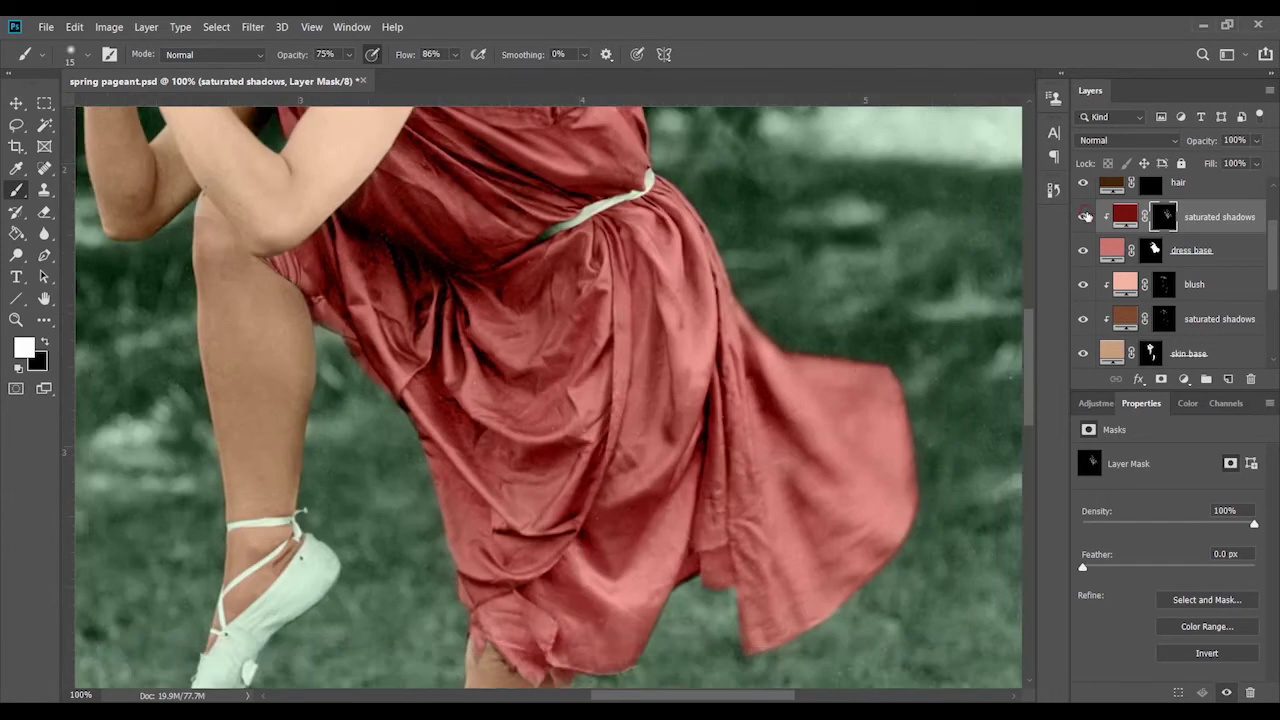
key(ctrl+minus)
scroll(830, 450, down, 3)
scroll(743, 526, up, 4)
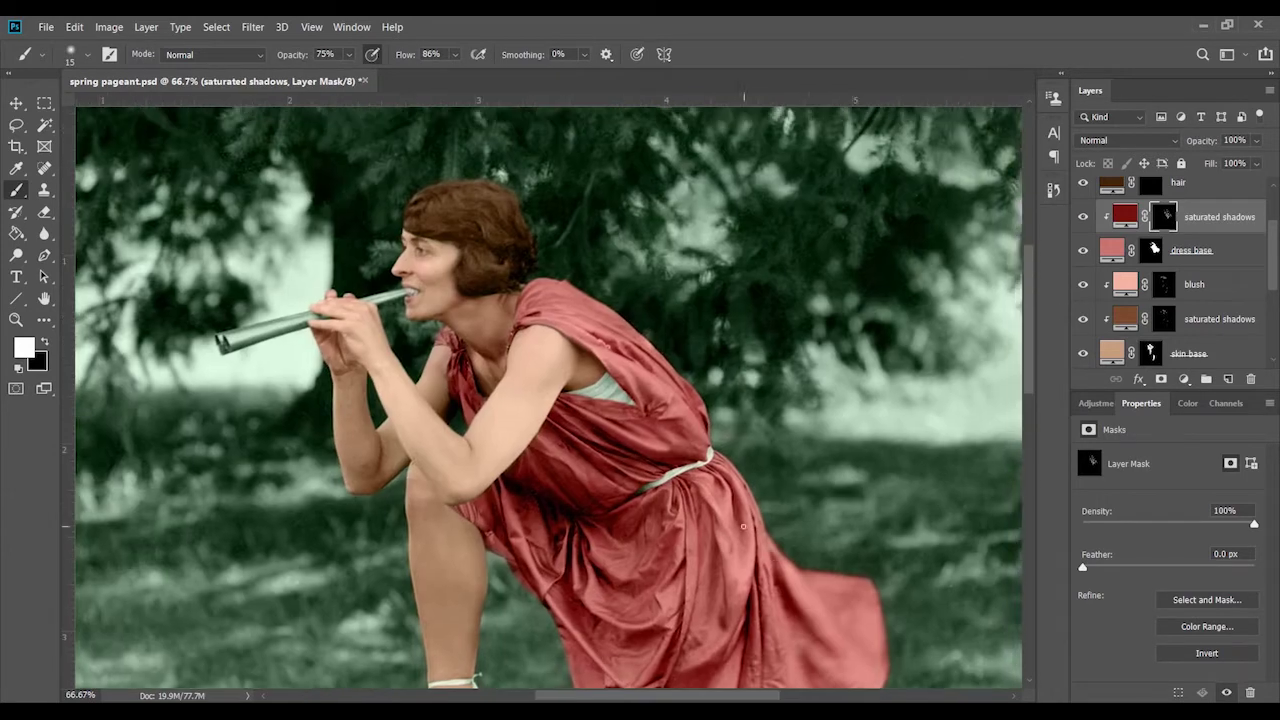
scroll(743, 526, left, 2)
scroll(1180, 280, up, 2)
click(1190, 261)
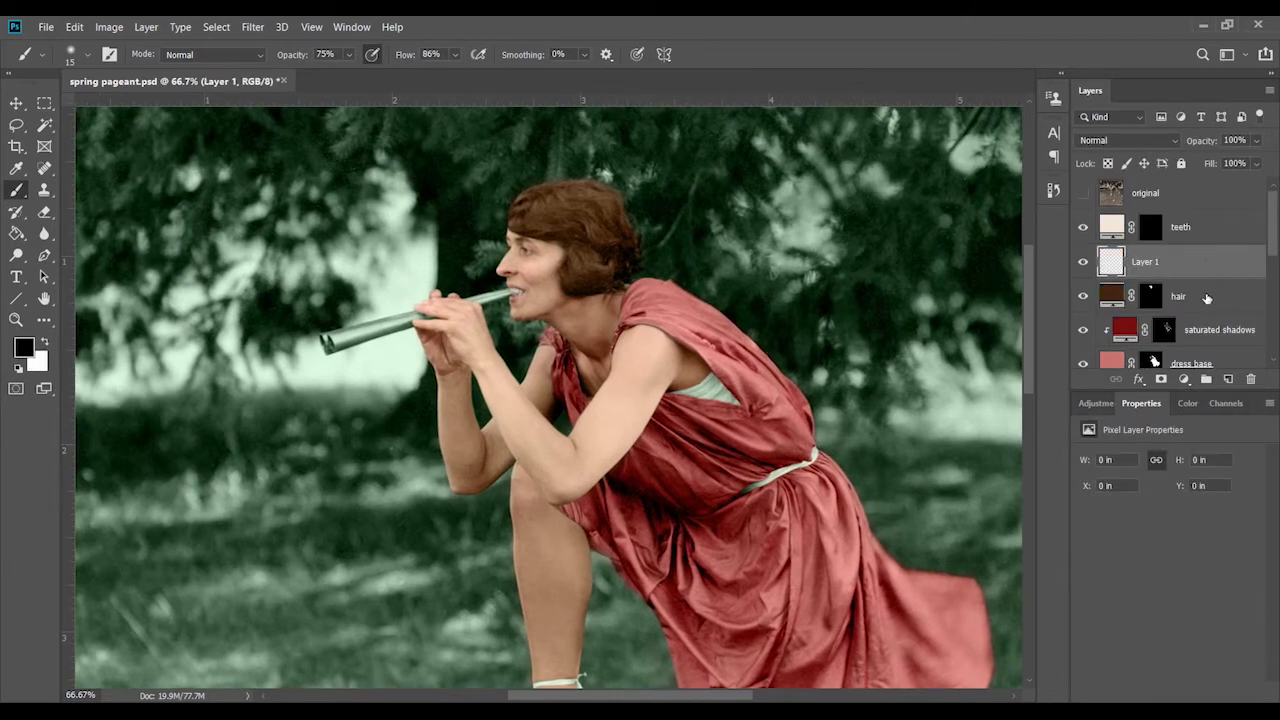
Add a clipped dark reddish-brown (#290d06) 'saturated shadows' fill and invert its mask
key(ctrl+z)
double_click(1125, 261)
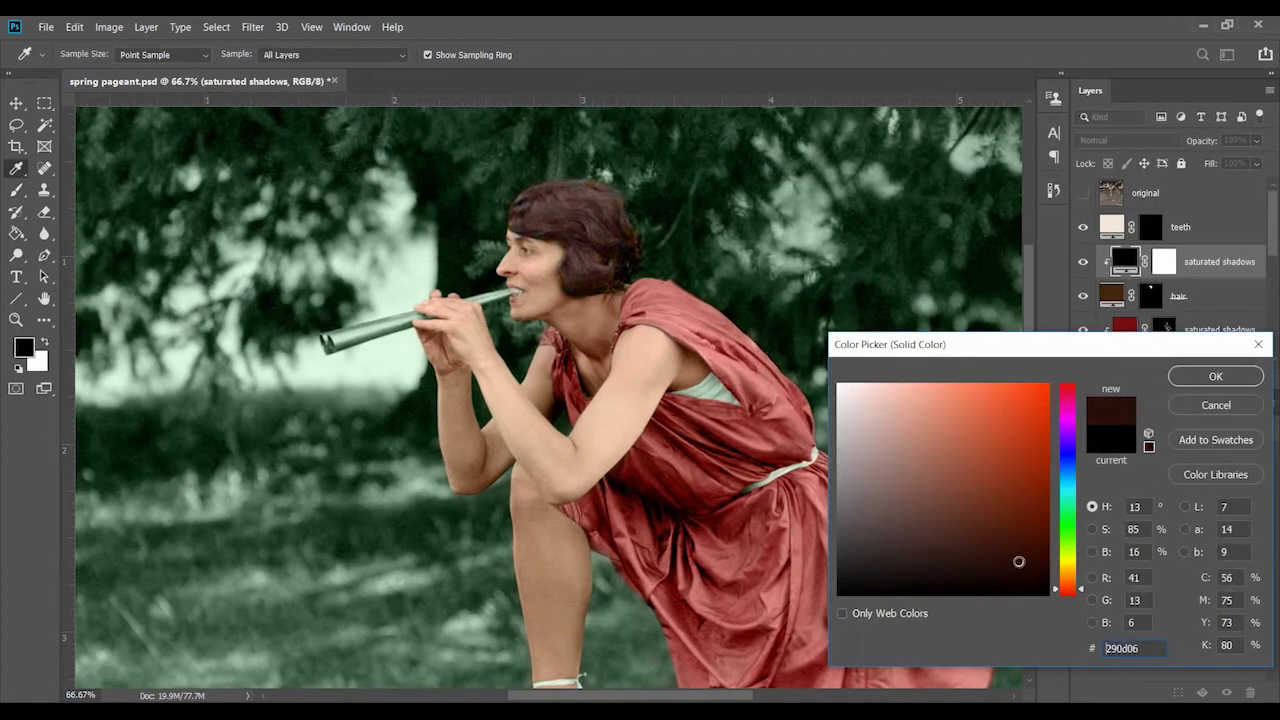
click(1003, 526)
key(Return)
key(b)
key(ctrl+i)
key(ctrl+plus)
key(ctrl+plus)
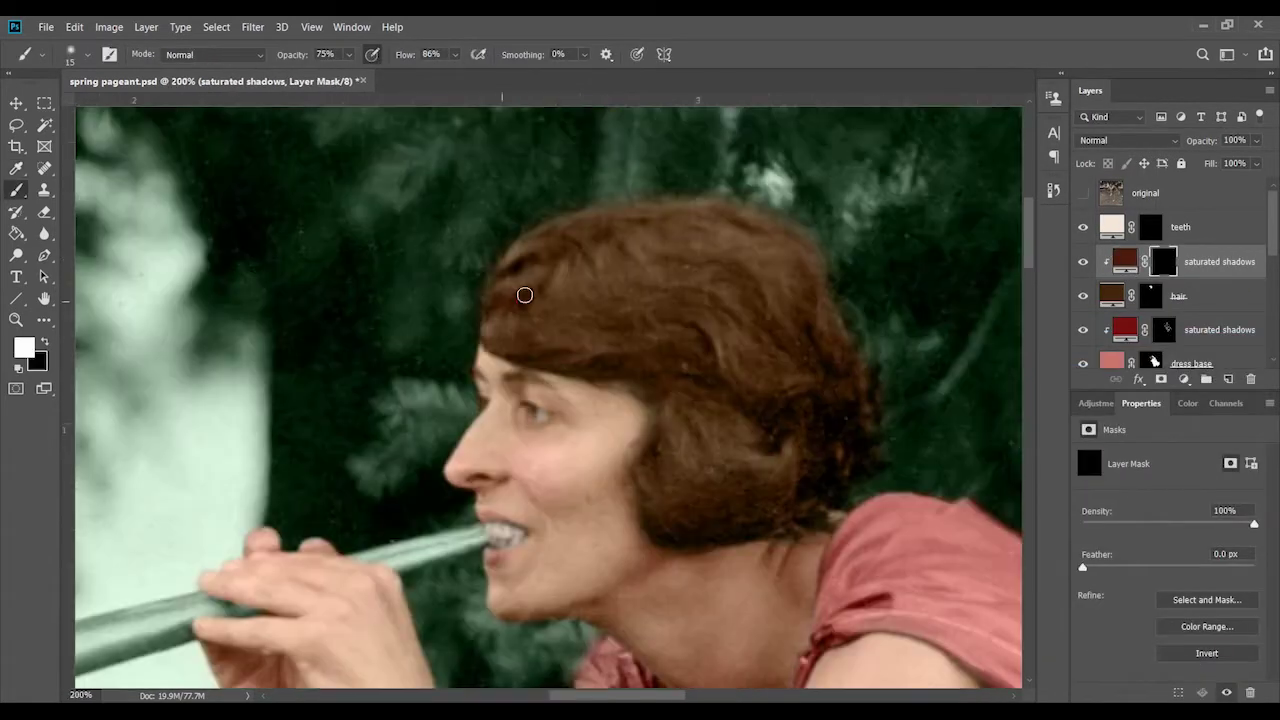
Fine-tune the shadow colour over the hair, then show the original sepia photo for comparison
click(986, 526)
key(Return)
scroll(757, 236, down, 2)
scroll(757, 236, down, 3)
scroll(757, 236, down, 2)
click(1082, 192)
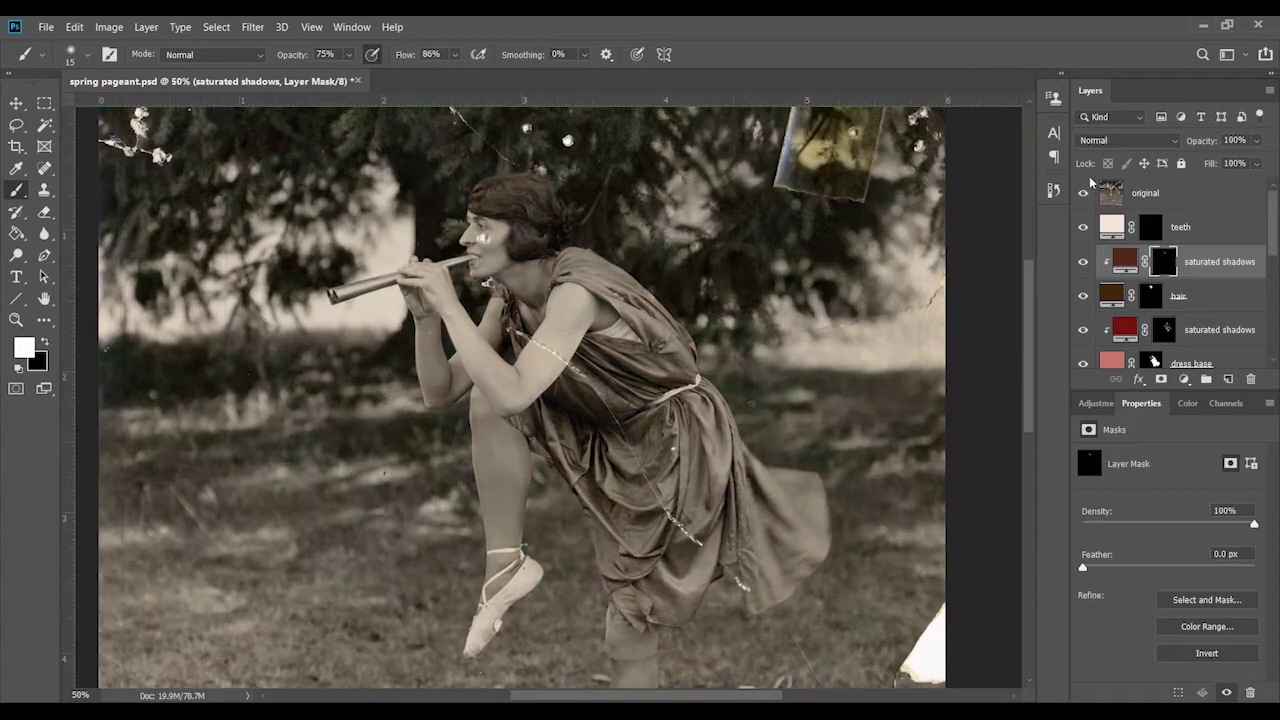
Hide the original photo and add a Solid Color fill above the overall green layer
scroll(1170, 280, down, 2)
click(1190, 245)
key(ctrl+0)
click(1184, 379)
click(1175, 398)
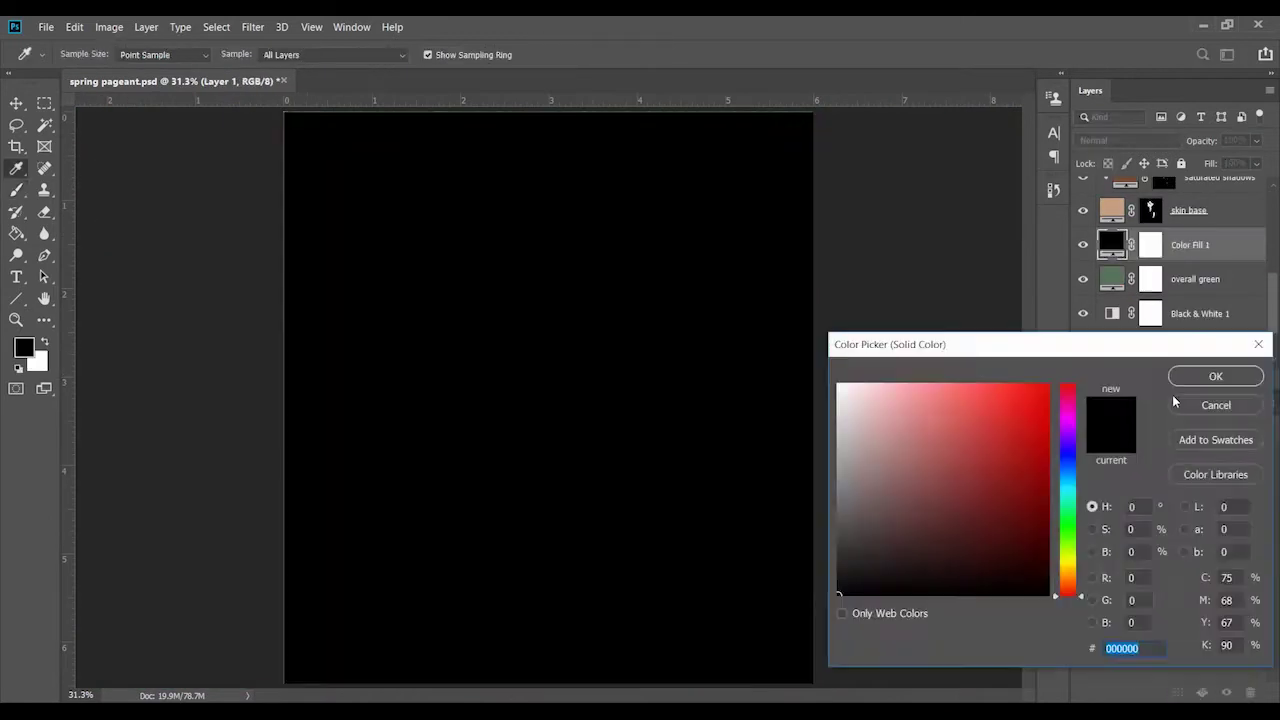
click(1215, 376)
Set the fill to Color blend mode and a pale yellow colour (#fafacc)
click(1127, 140)
click(1094, 531)
double_click(1112, 244)
click(1068, 559)
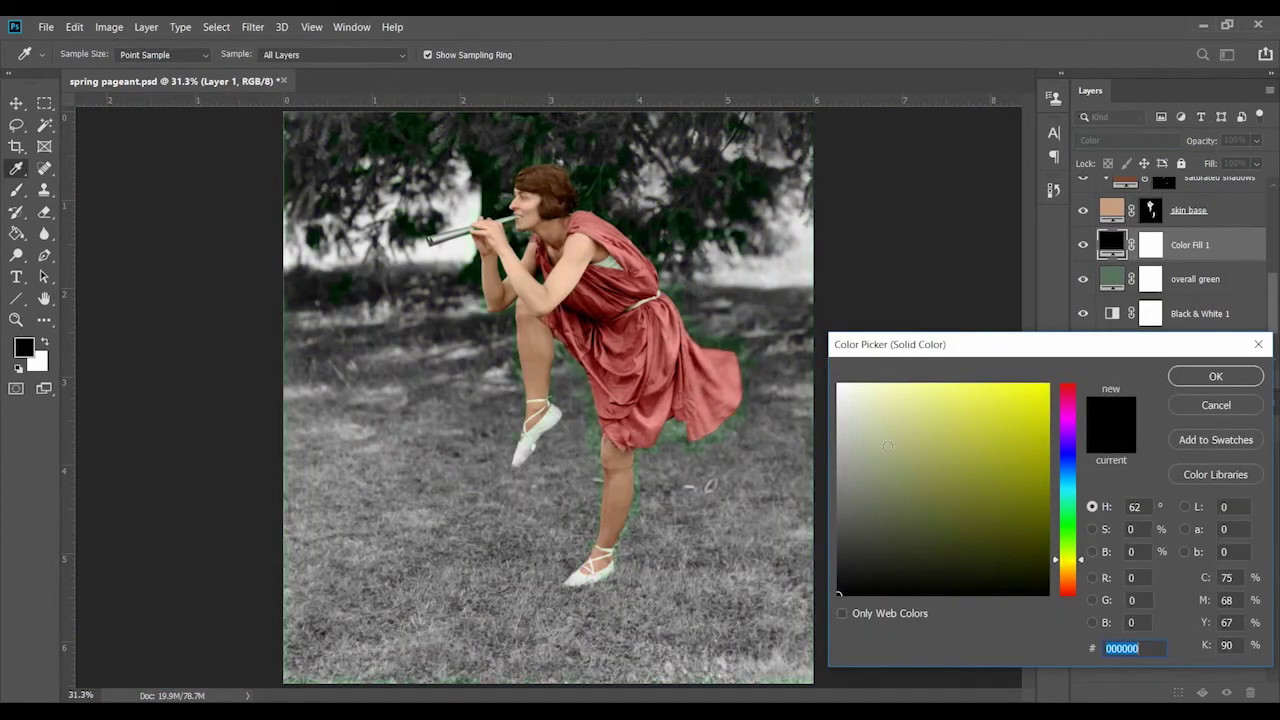
click(876, 387)
click(1068, 563)
Compare blend modes and opacity on the yellow fill, including Lighten, then settle back on Color
click(1215, 376)
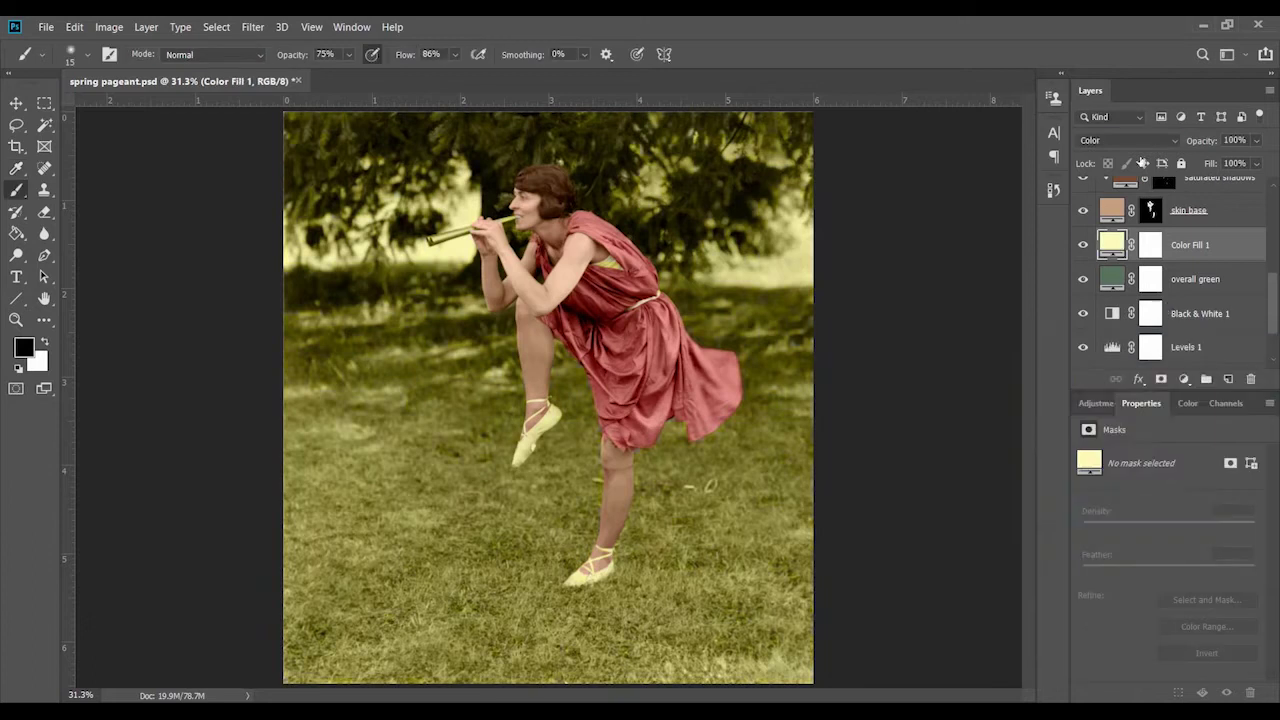
click(1127, 140)
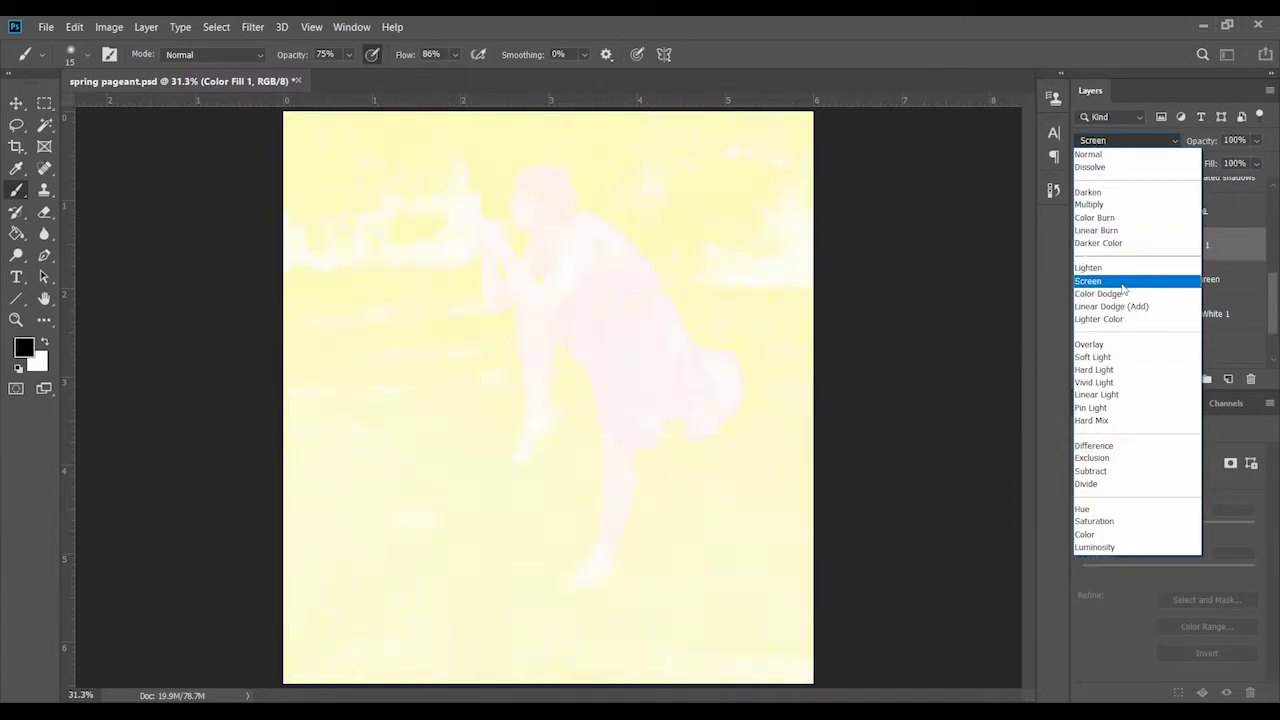
click(1120, 344)
mouse_move(1256, 140)
mouse_down()
mouse_move(1195, 159)
mouse_move(1129, 151)
mouse_up()
click(1127, 140)
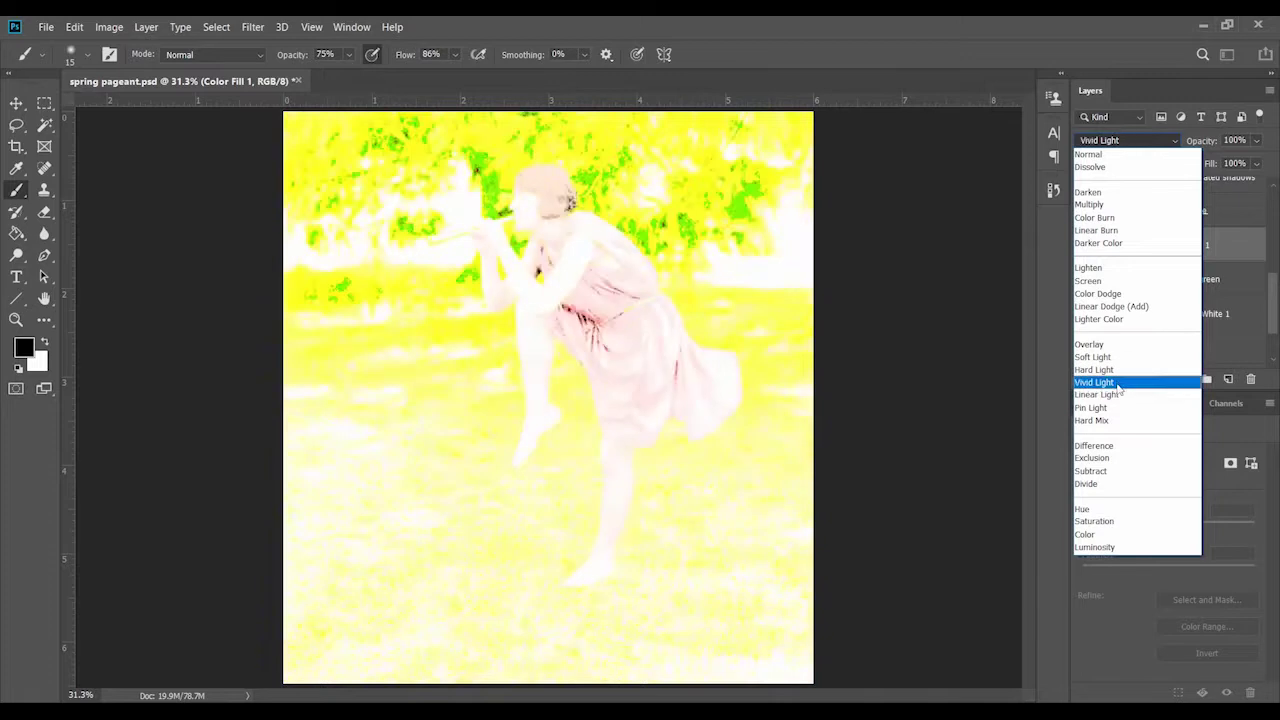
click(1100, 266)
click(1130, 140)
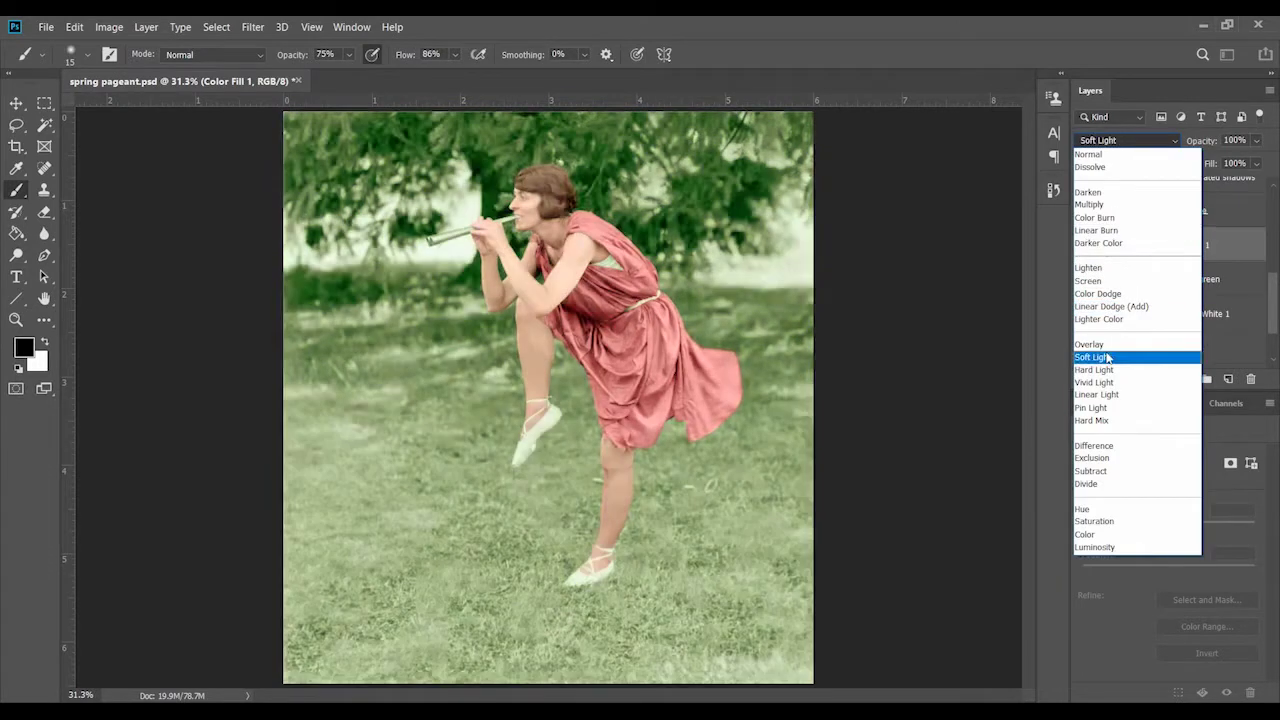
click(1085, 534)
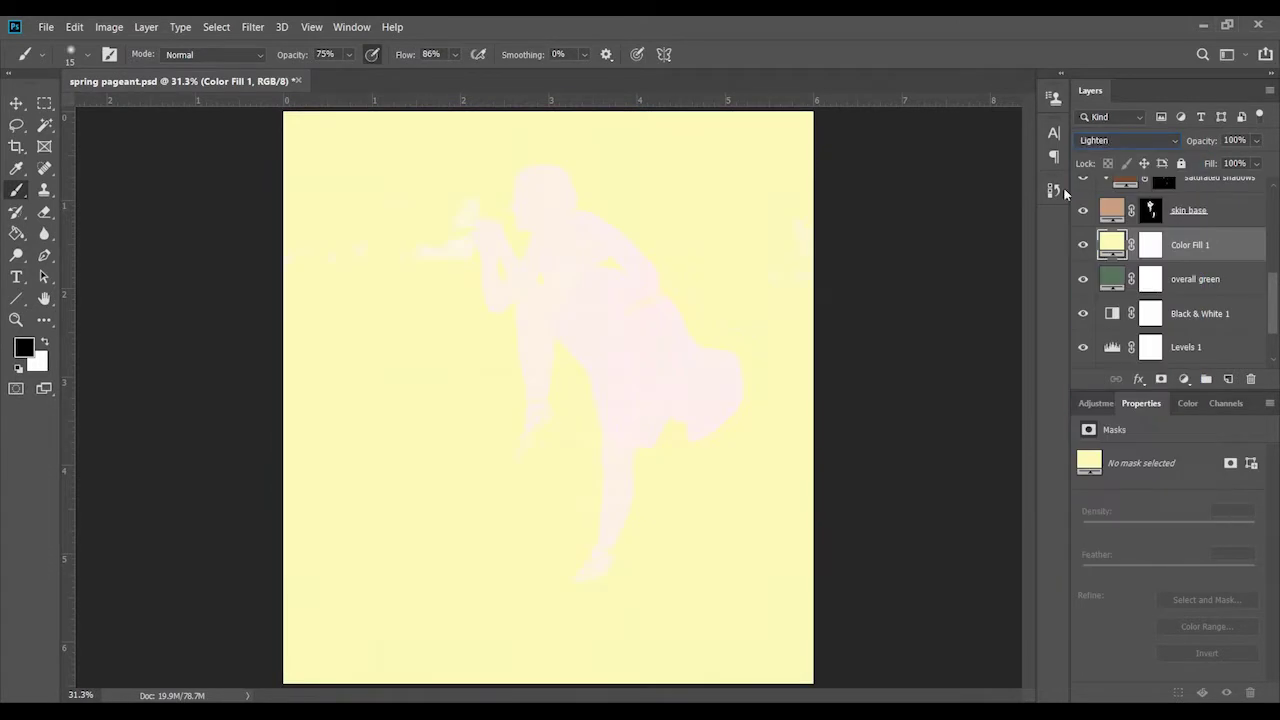
Rename the fill 'yellow highlights' and invert its mask to black
click(1150, 245)
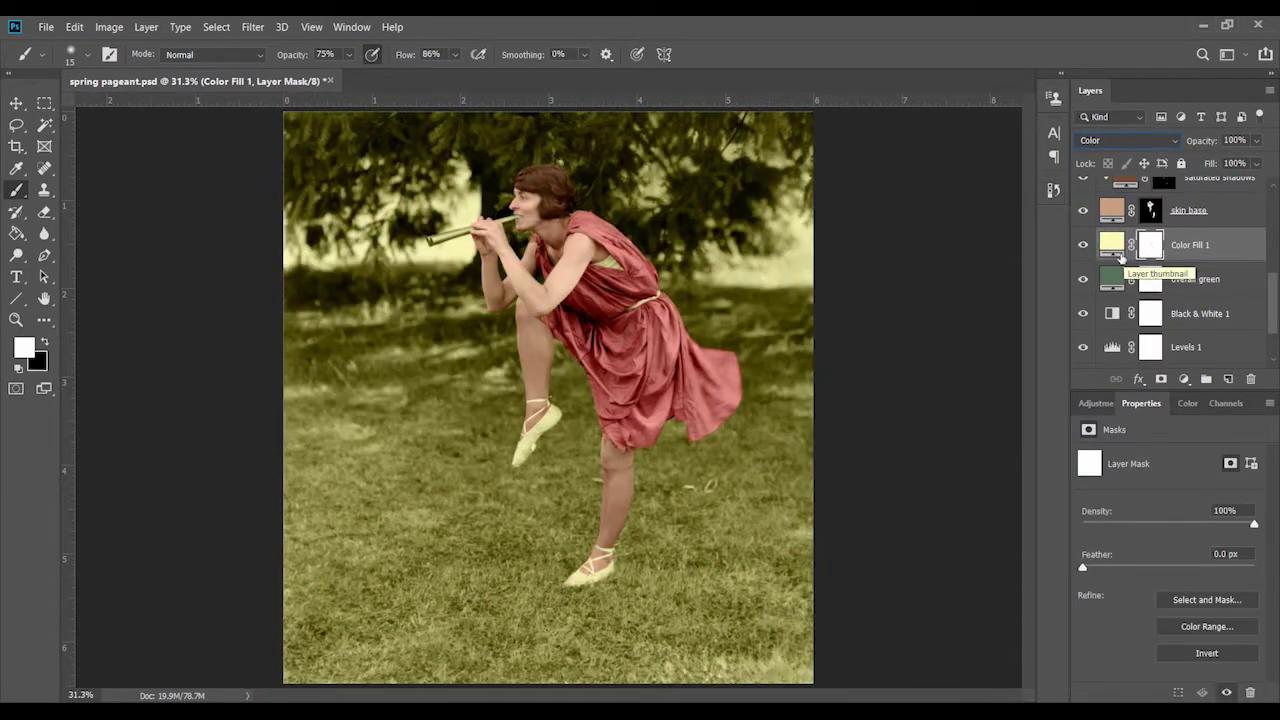
text(yellow highlights)
key(Return)
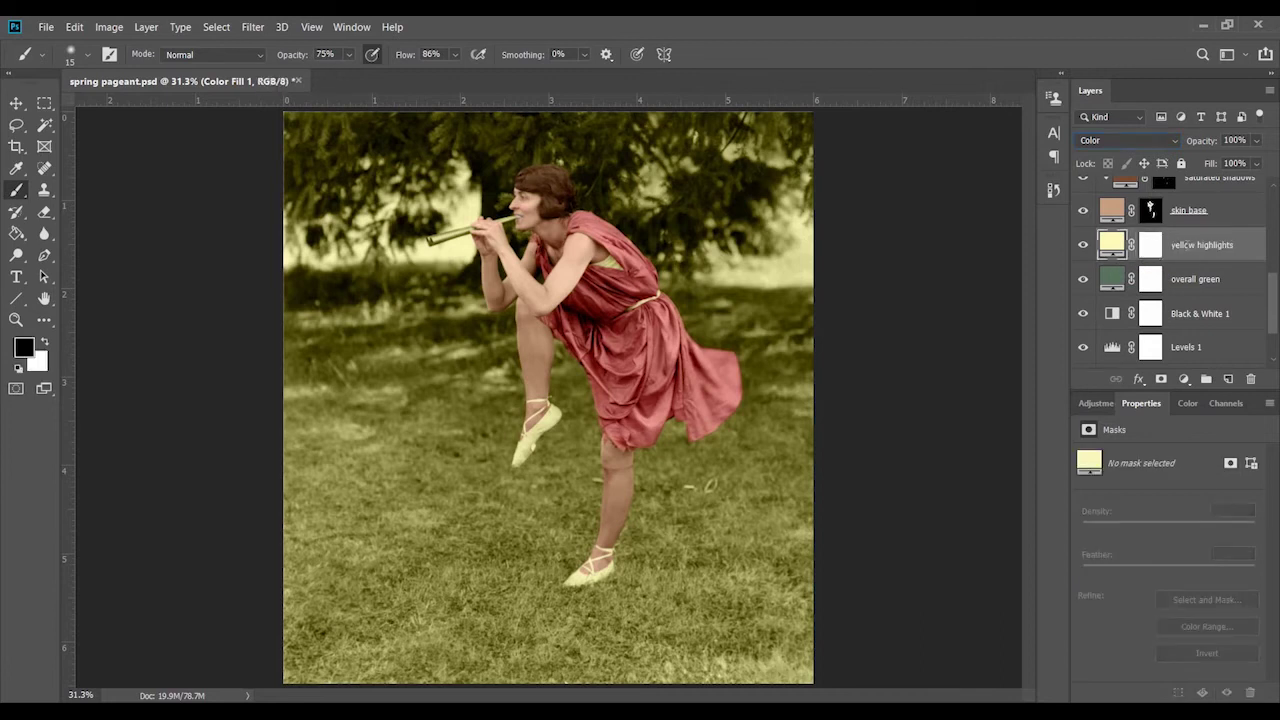
key(ctrl+i)
click(203, 57)
Enlarge the brush, try Color Dodge then return it to Normal, and step back in History
click(184, 233)
right_click(750, 240)
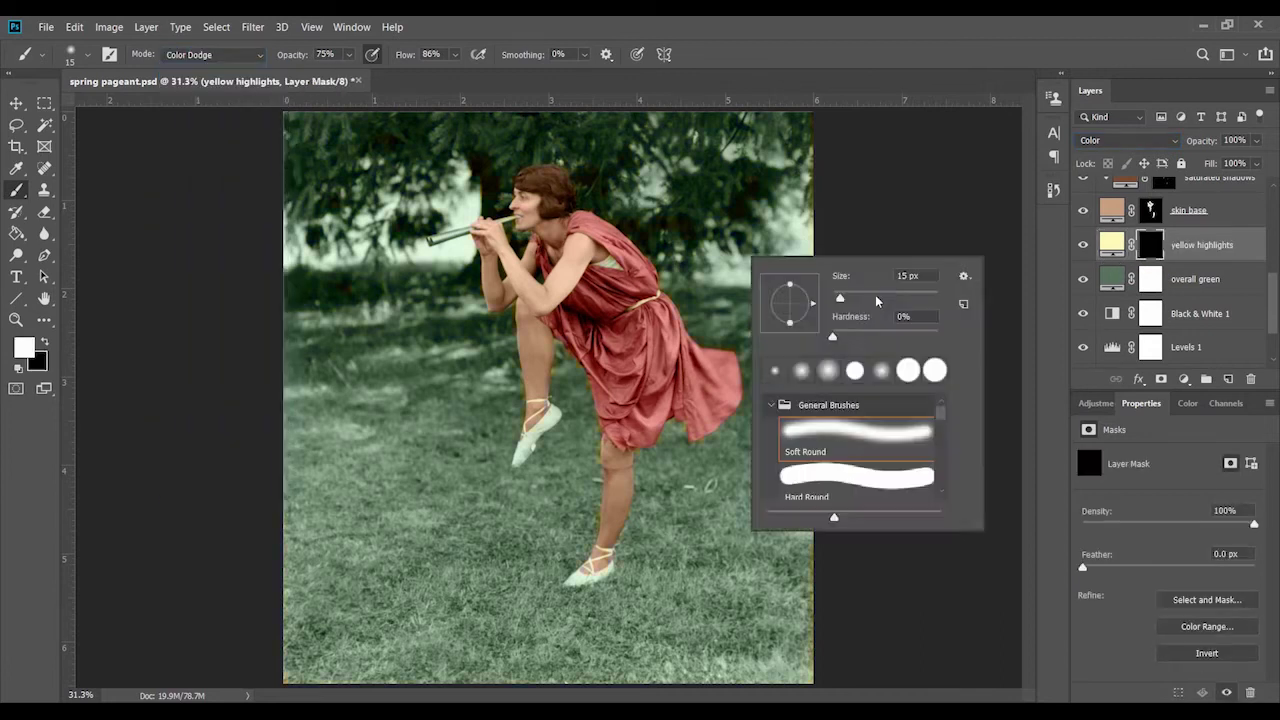
key(Return)
click(257, 57)
click(174, 68)
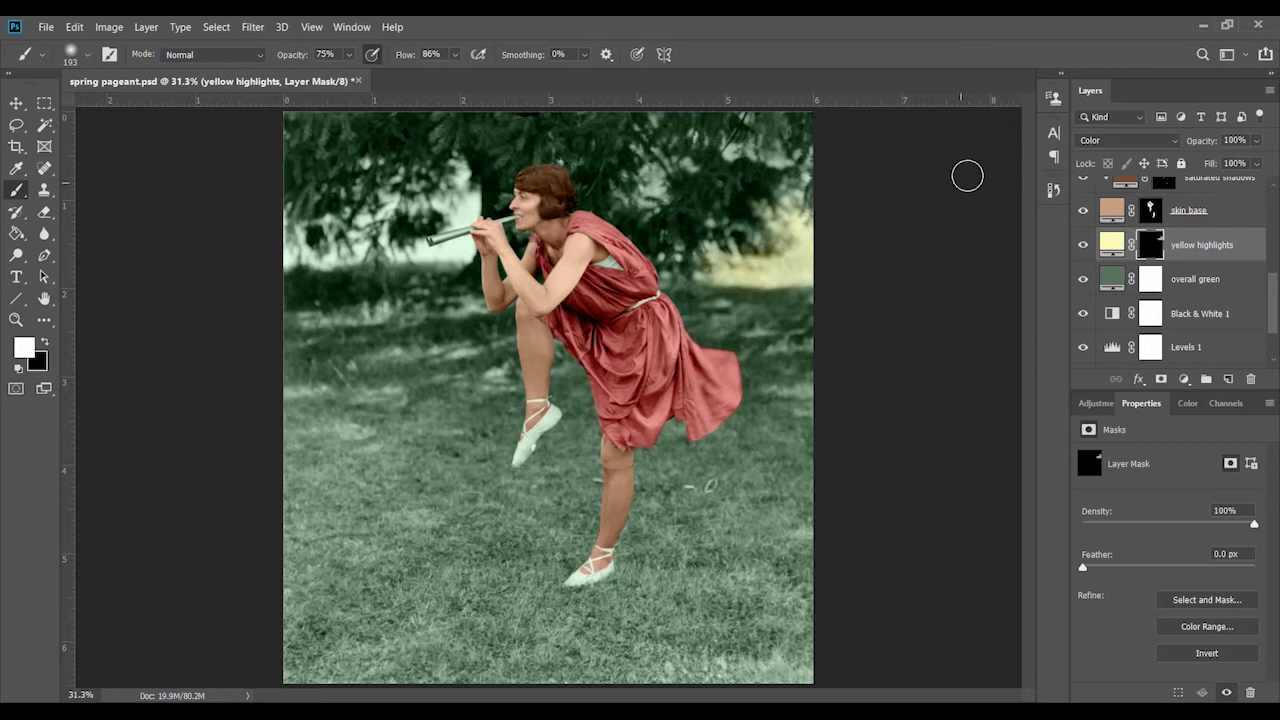
click(1053, 190)
click(960, 216)
Return to the latest history state and duplicate the edits layer as 'edits green'
click(1233, 200)
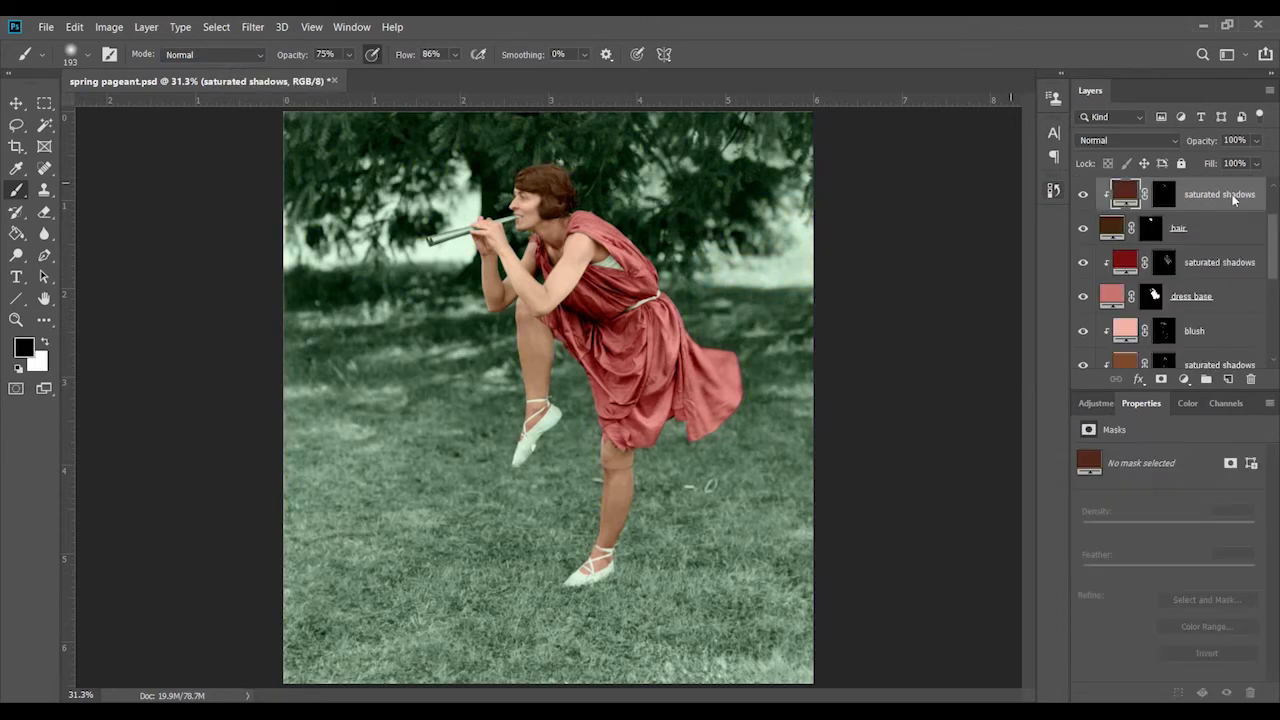
scroll(1215, 260, down, 10)
click(1201, 318)
key(Return)
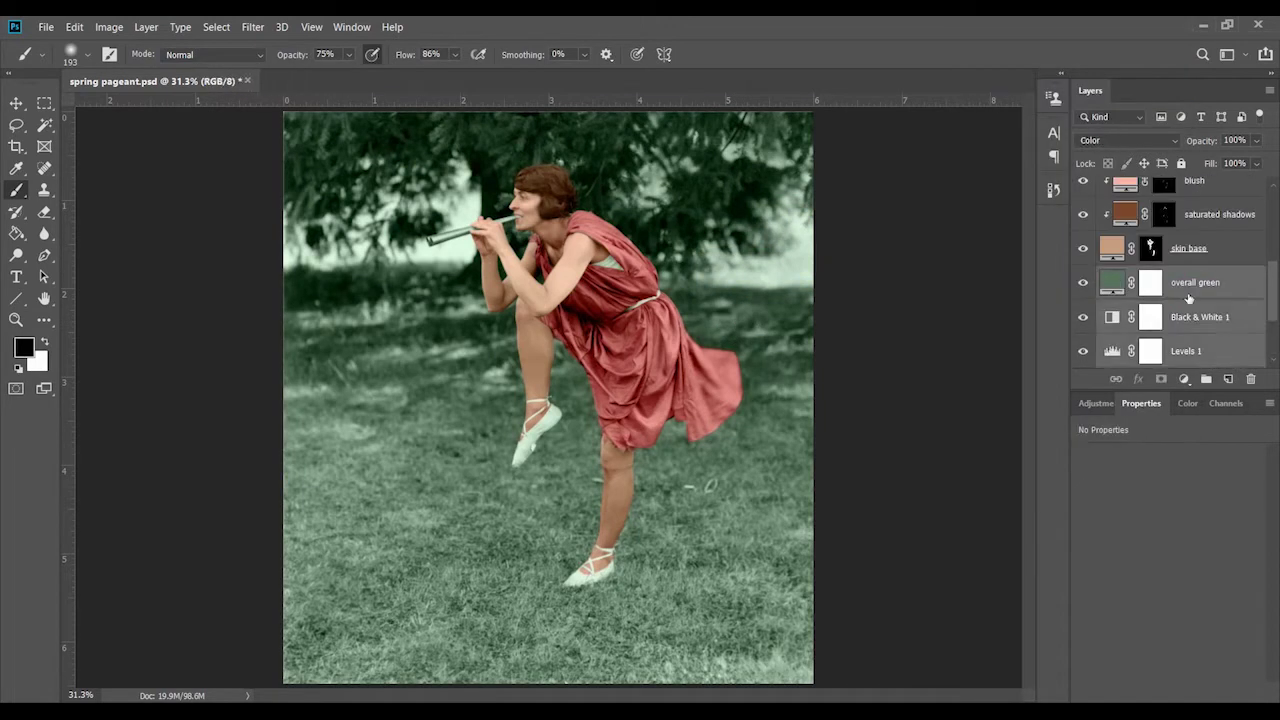
key(Return)
click(1096, 403)
Add a clipped Curves adjustment and reshape its Blue channel, lowering highlights and lifting midtones
click(1145, 443)
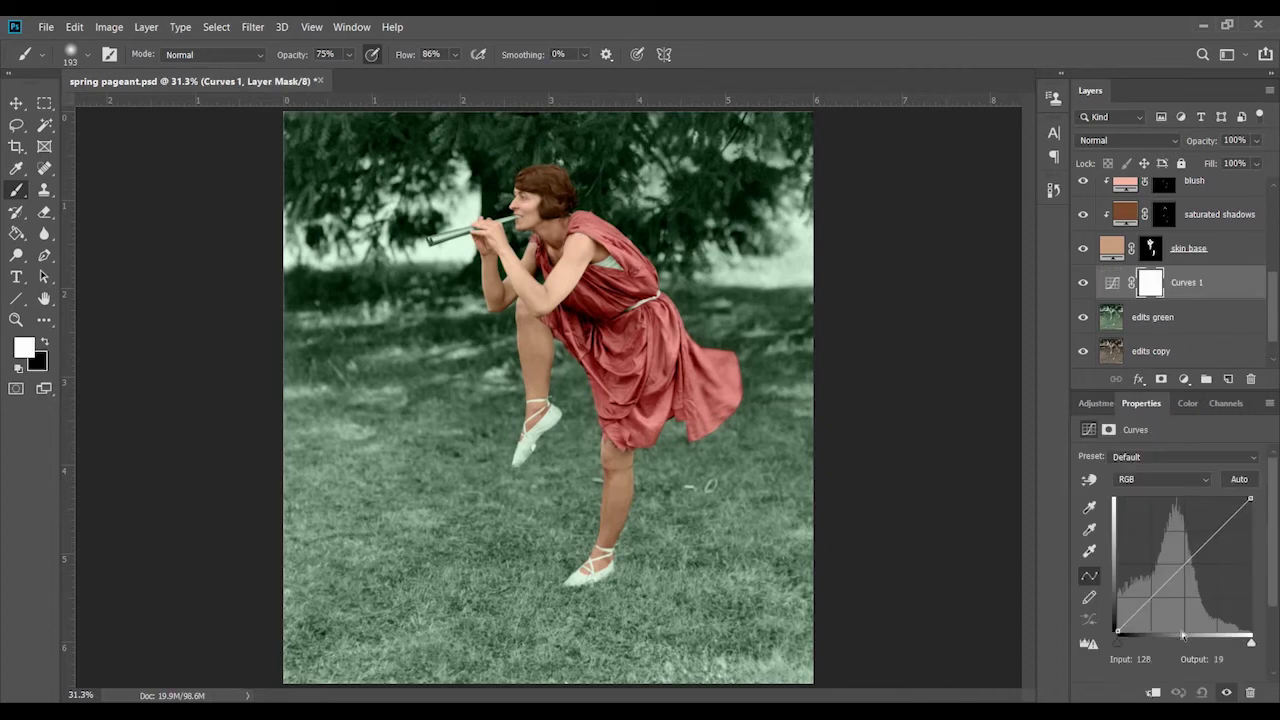
click(1153, 692)
key(alt+5)
mouse_move(1250, 499)
mouse_down()
mouse_move(1267, 527)
mouse_move(1225, 540)
mouse_up()
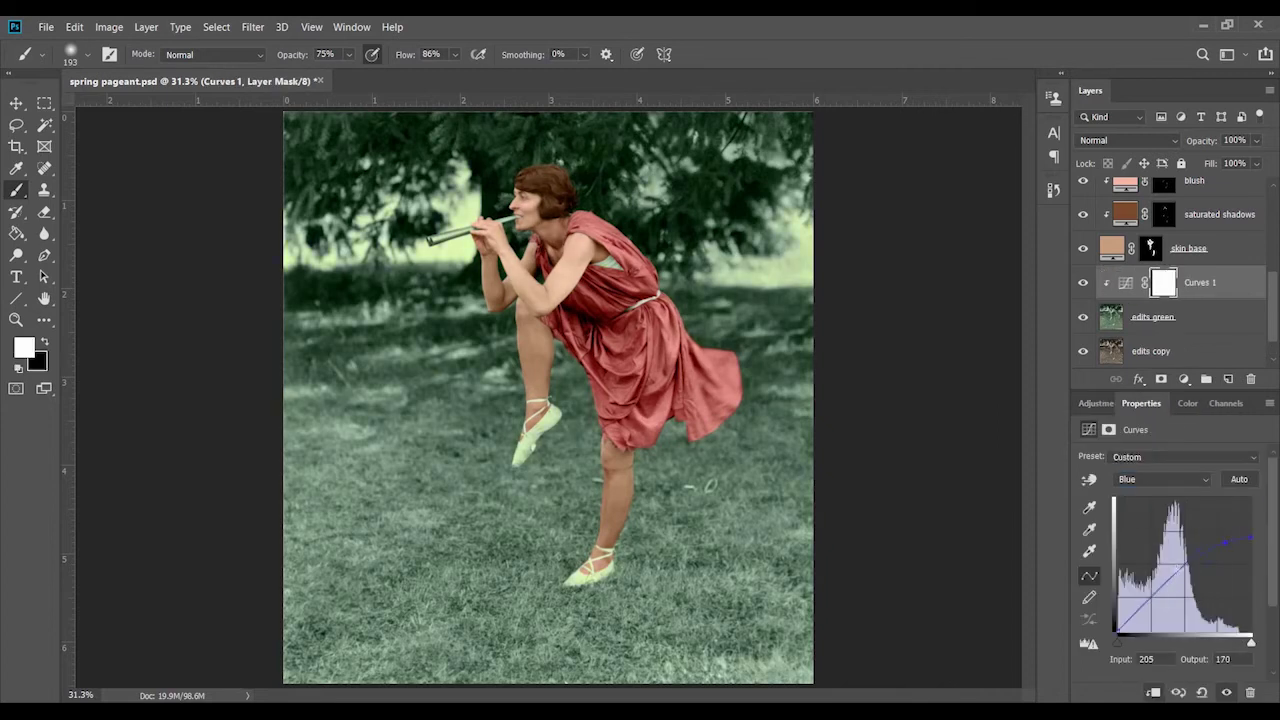
drag(1169, 589, 1169, 576)
mouse_move(1222, 543)
mouse_down()
mouse_move(1227, 557)
mouse_move(1249, 553)
mouse_up()
Mute the brightest greens in the Green curve, keep Normal mode, and set opacity to 21%
click(1160, 479)
click(1150, 517)
mouse_move(1251, 498)
mouse_down()
mouse_move(1251, 528)
mouse_move(1231, 532)
mouse_up()
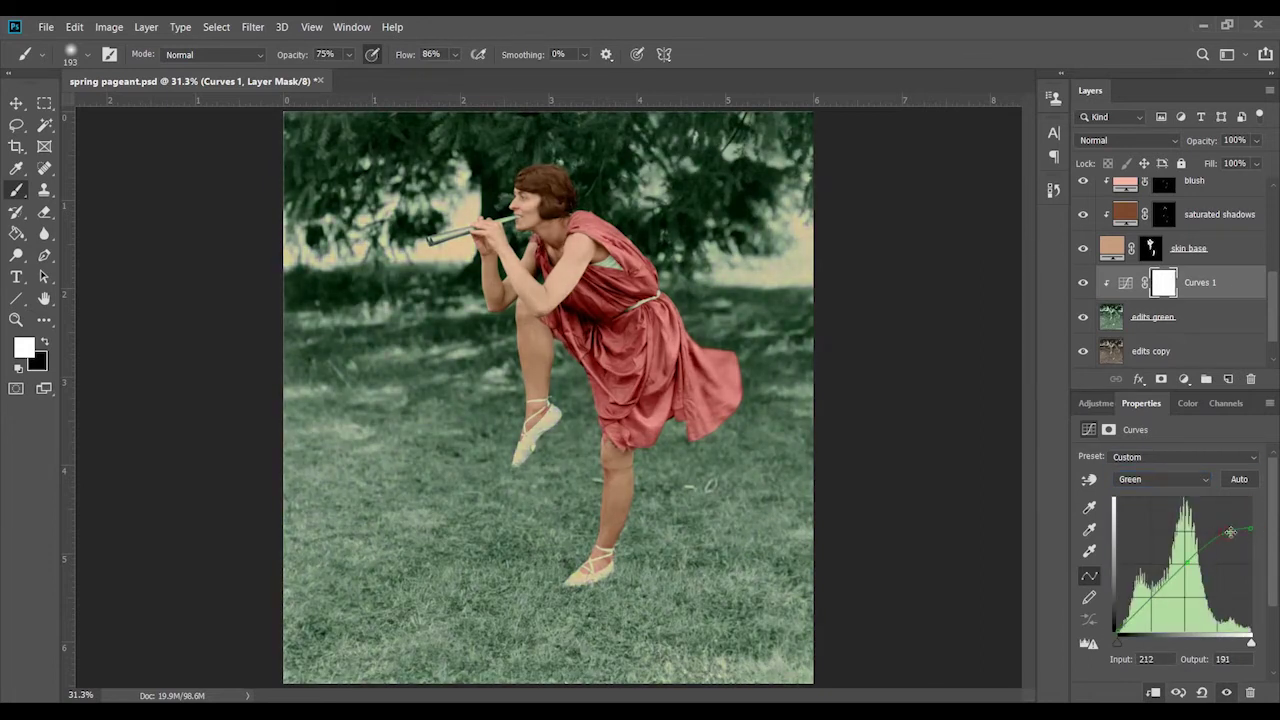
click(1127, 140)
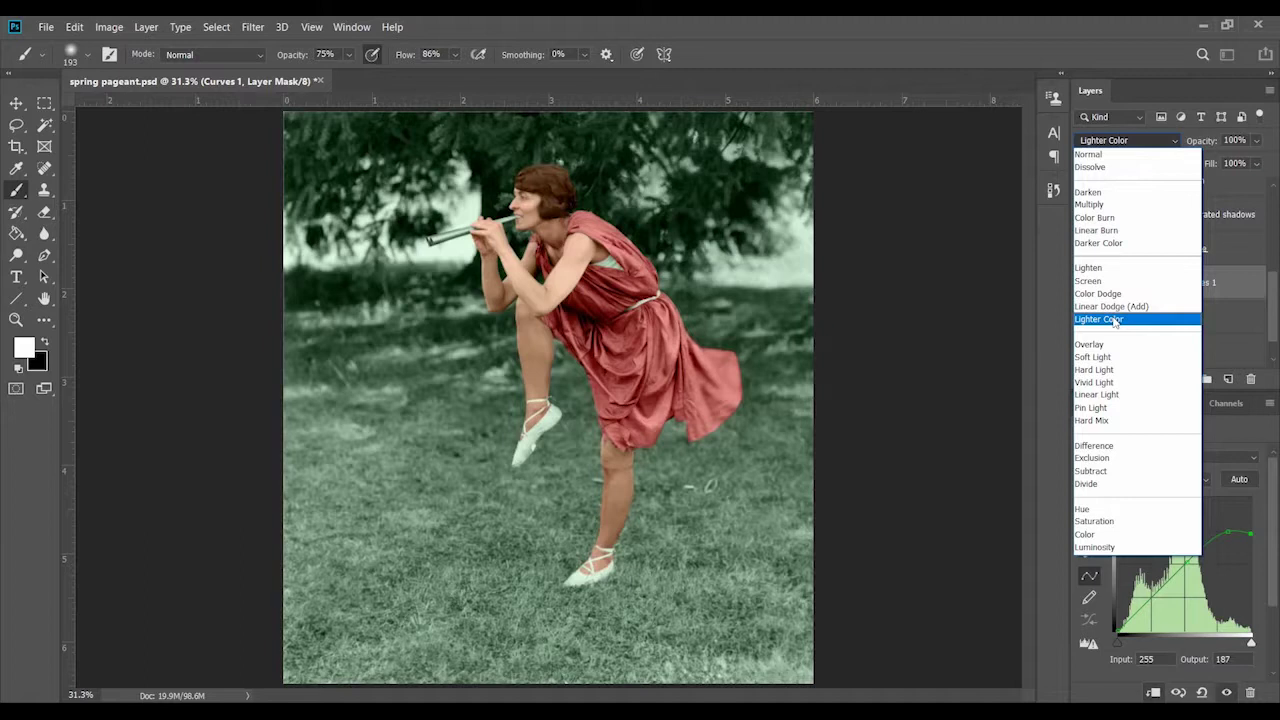
click(1088, 154)
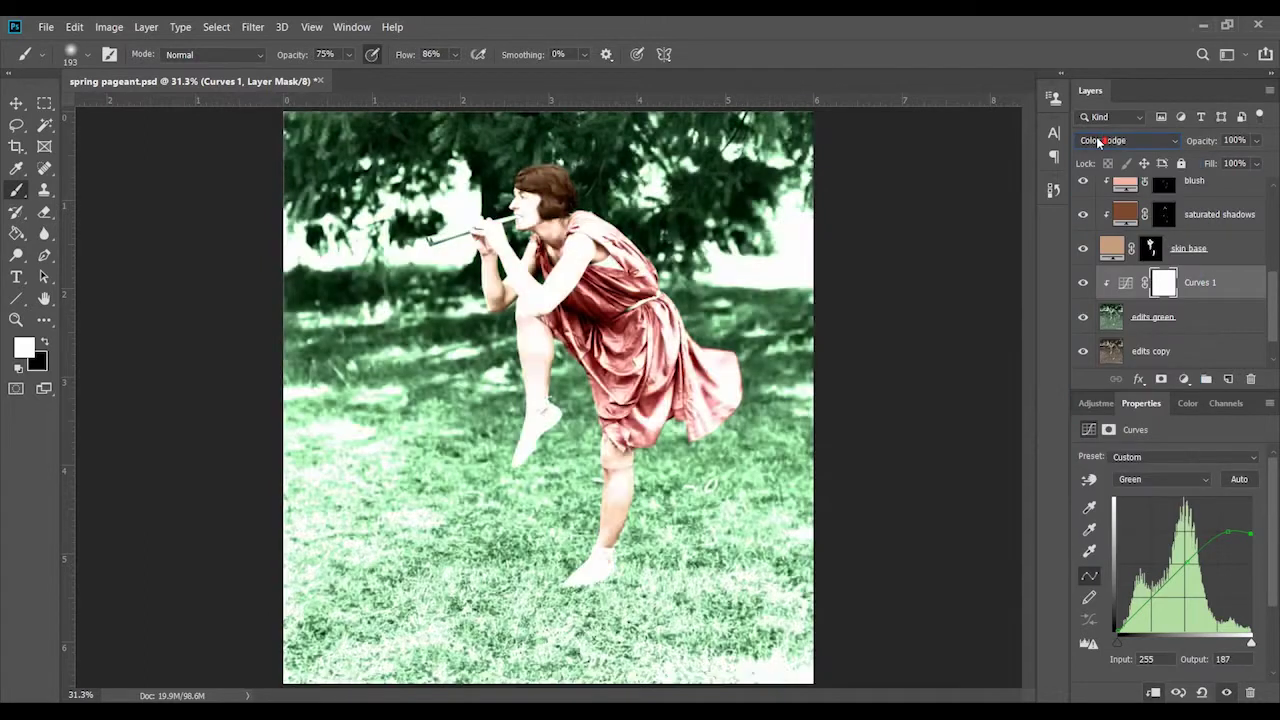
click(1256, 140)
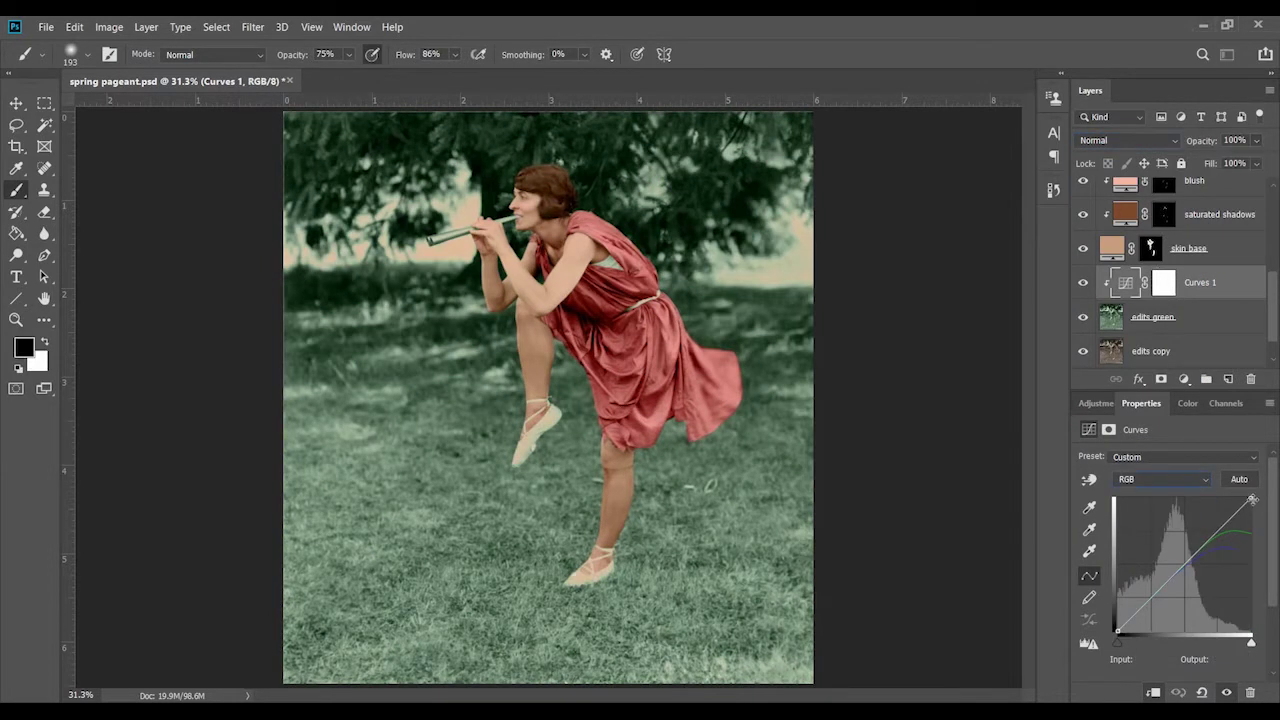
Brighten highlights and darken midtones on the RGB curve, then add a clipped Selective Color layer
mouse_move(1250, 498)
mouse_down()
mouse_move(1222, 478)
mouse_move(1210, 527)
mouse_up()
drag(1162, 575, 1162, 586)
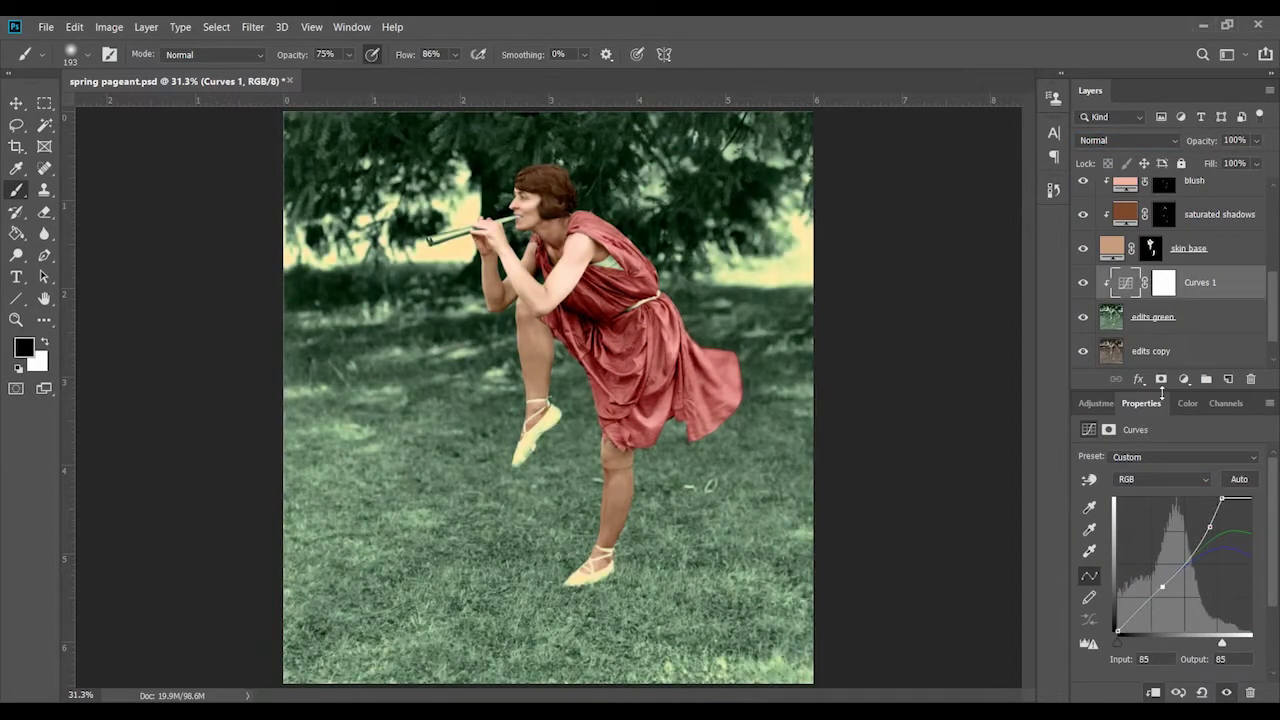
click(1083, 283)
scroll(1190, 290, up, 3)
scroll(1192, 289, down, 3)
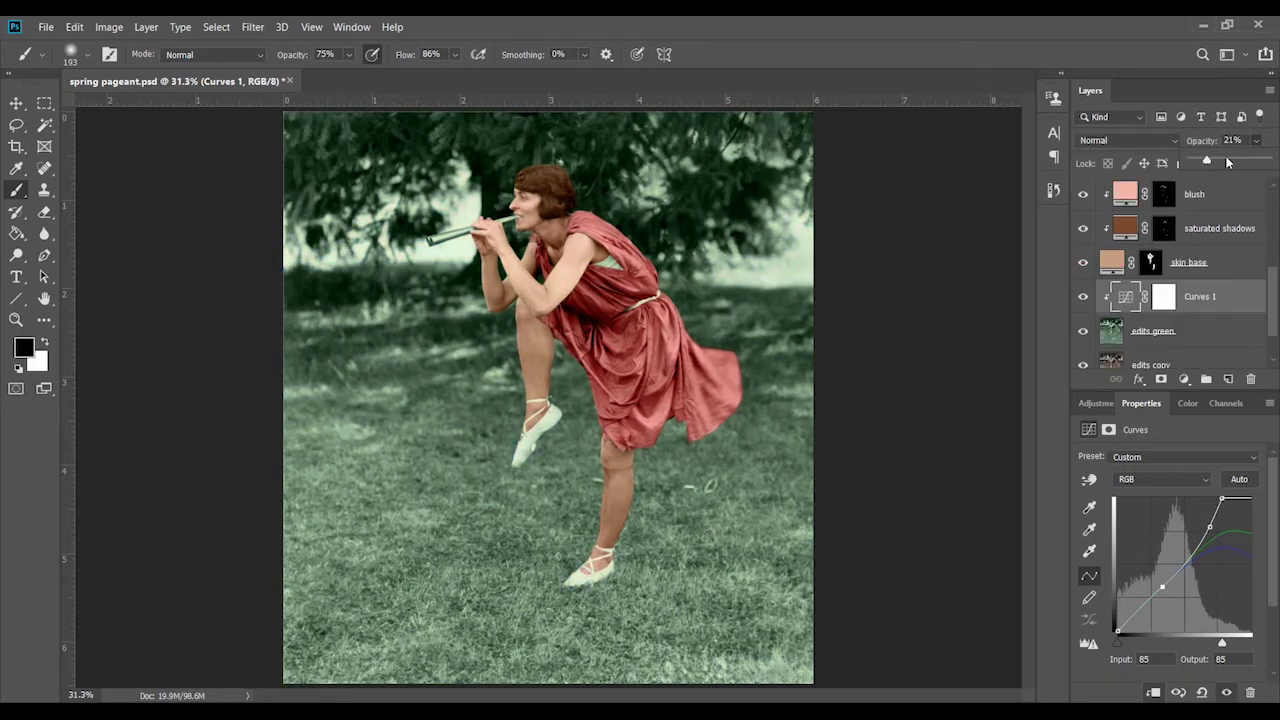
click(1096, 403)
click(1165, 483)
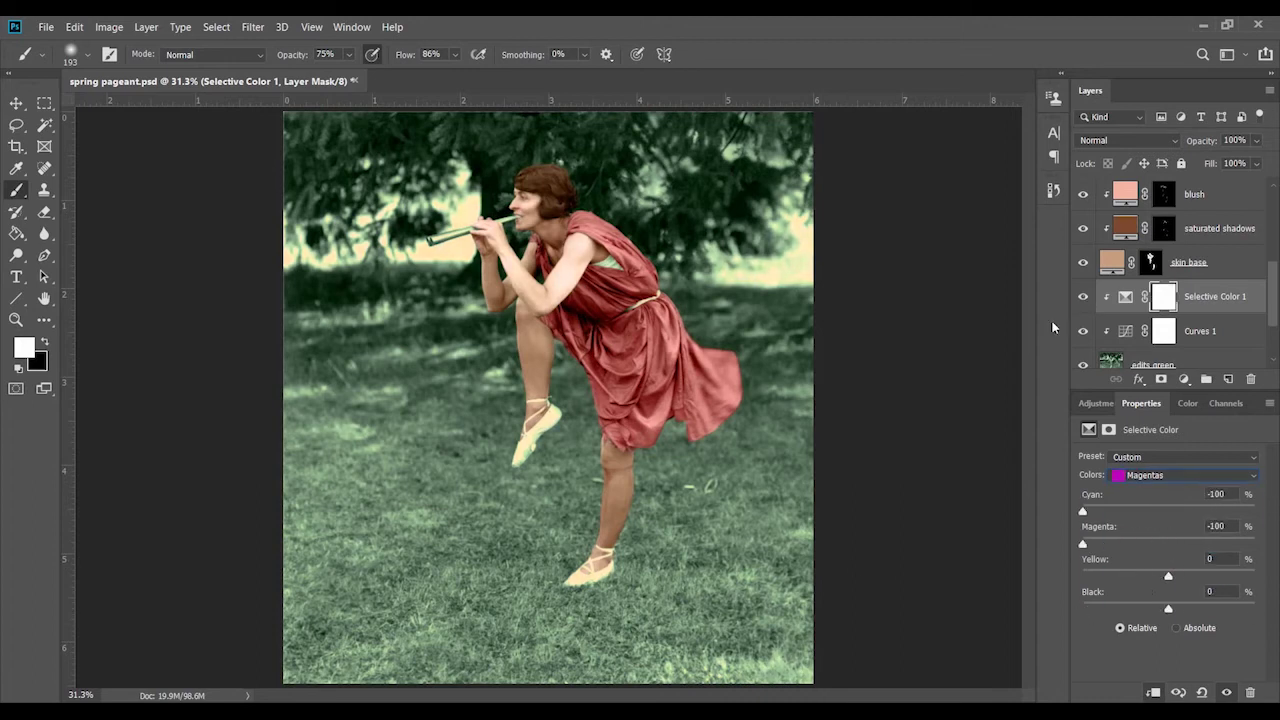
Sample the grass green, then drag the Curves 1 Green black point right to darken the trees
key(i)
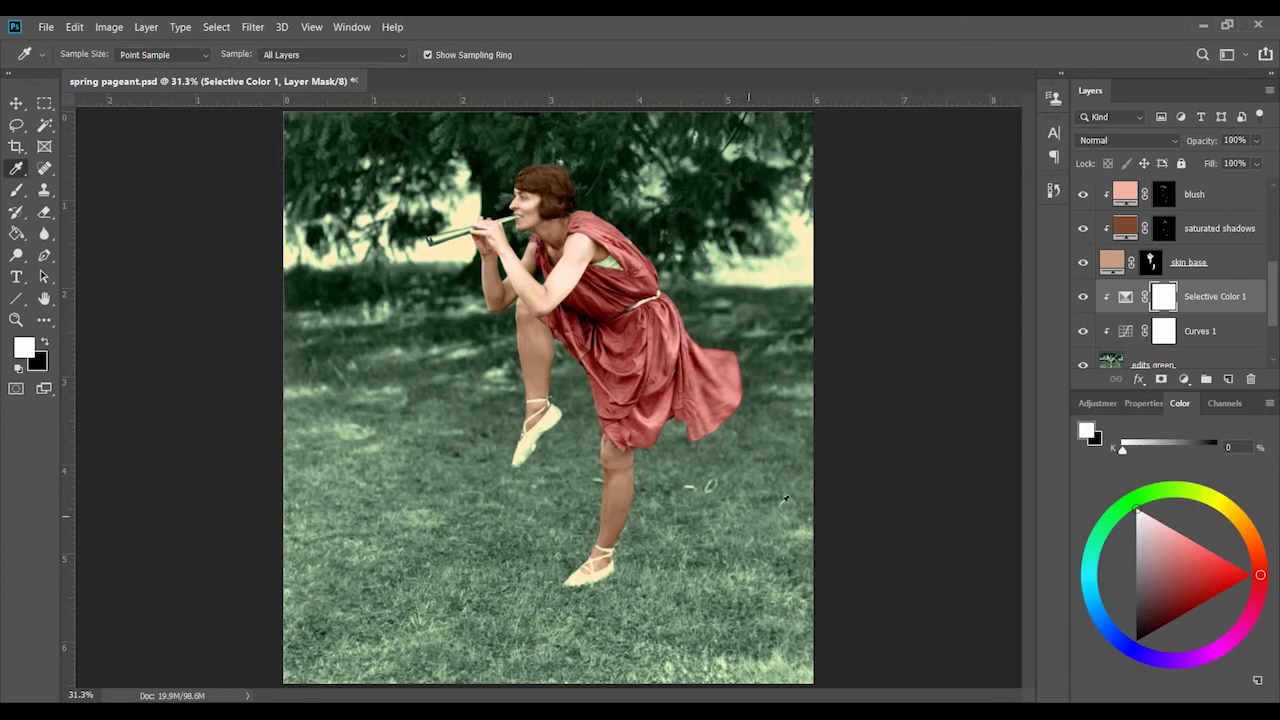
drag(808, 527, 758, 258)
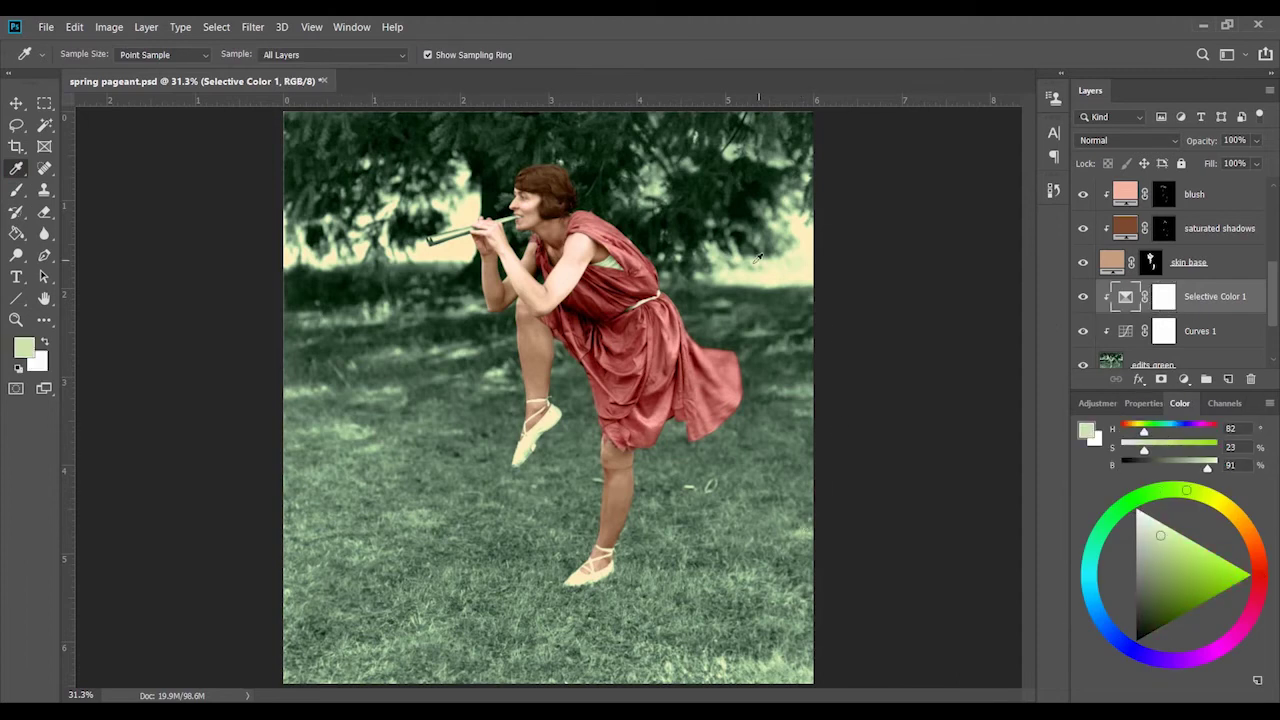
scroll(1170, 280, down, 1)
click(1164, 296)
click(1162, 479)
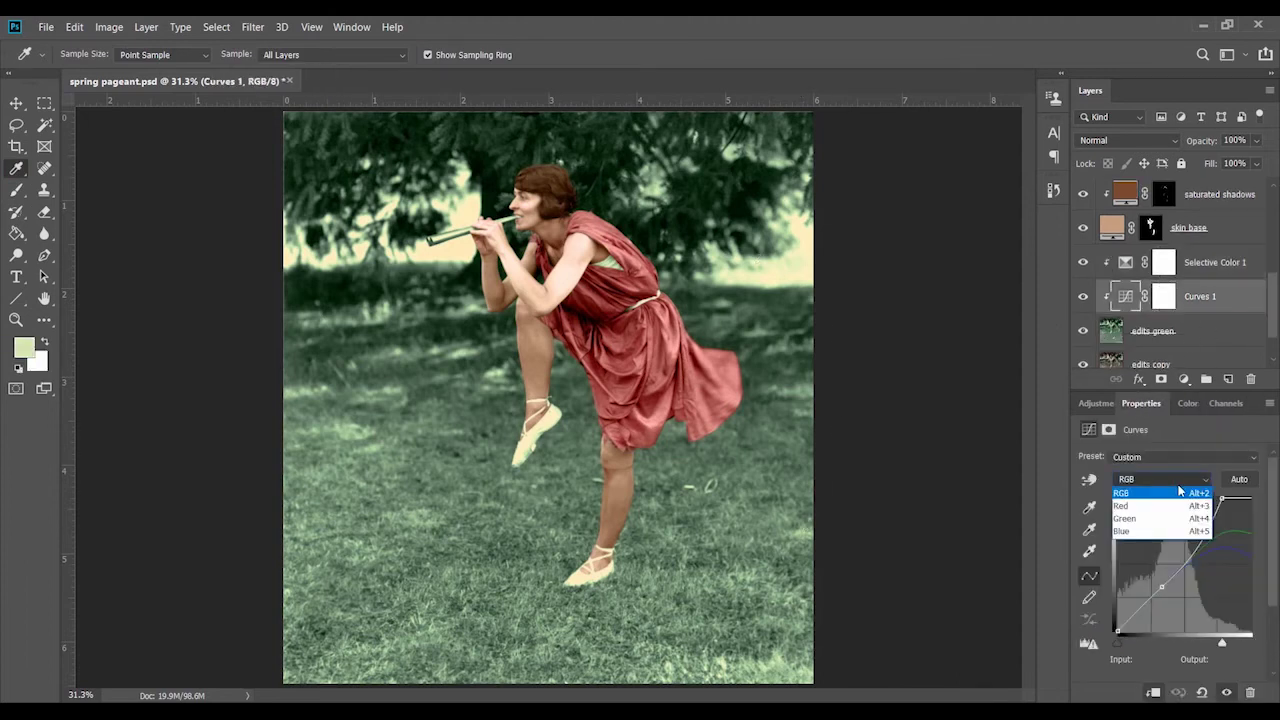
click(1150, 515)
mouse_move(1117, 629)
mouse_down()
mouse_move(1136, 640)
mouse_move(1124, 632)
mouse_up()
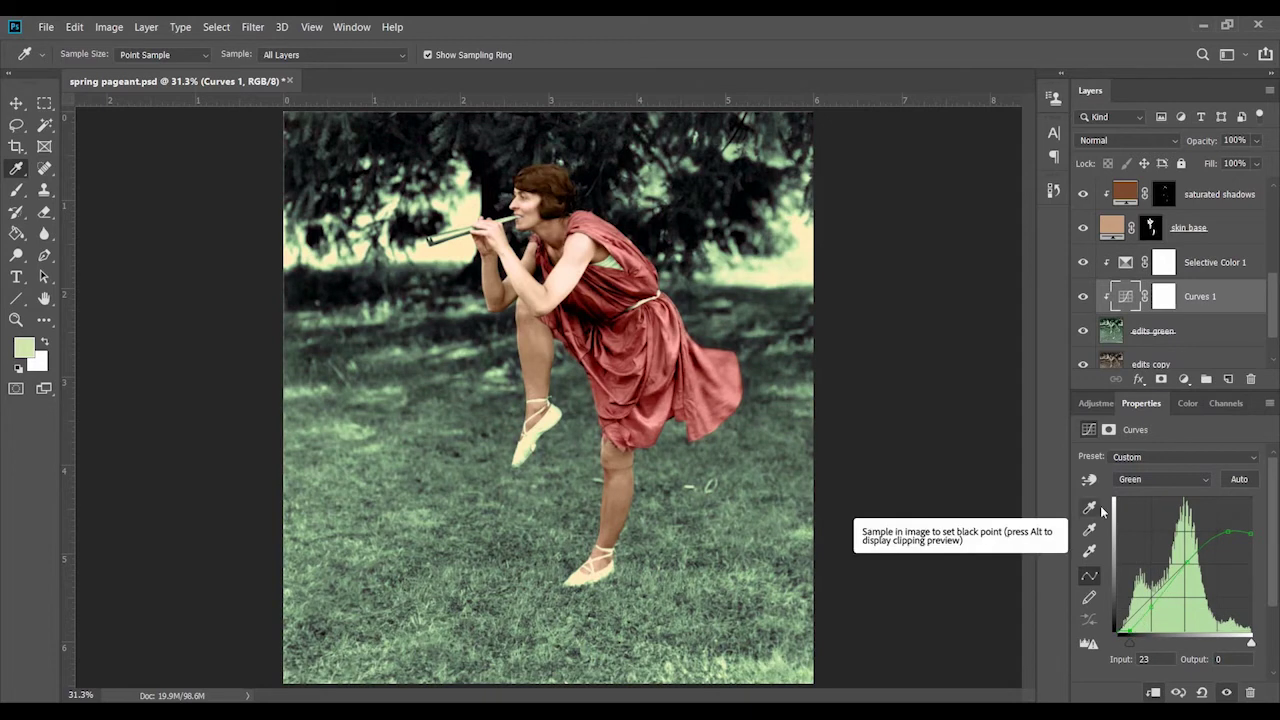
Load the figure masks as a selection of the dancer
right_click(1151, 228)
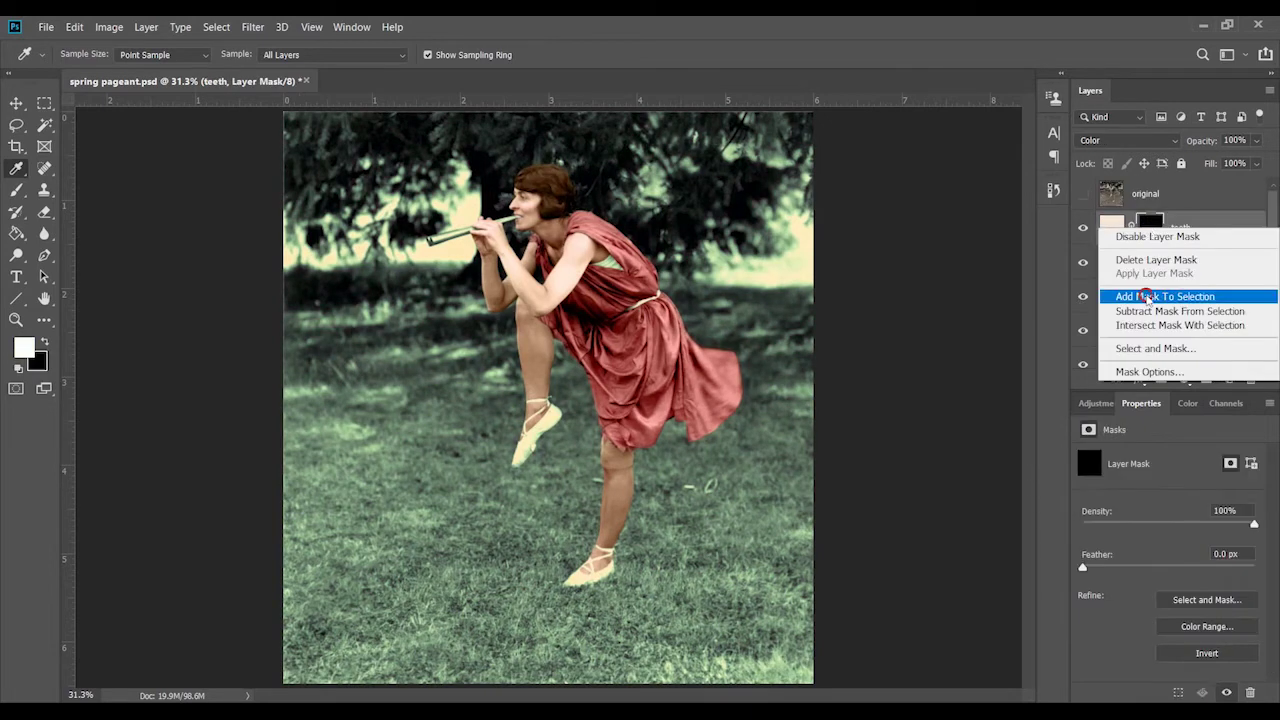
click(1143, 294)
right_click(1150, 286)
key(Escape)
scroll(1170, 330, up, 1)
Fill the dancer selection into the Curves 1 and Selective Color 1 masks, then deselect
click(1163, 283)
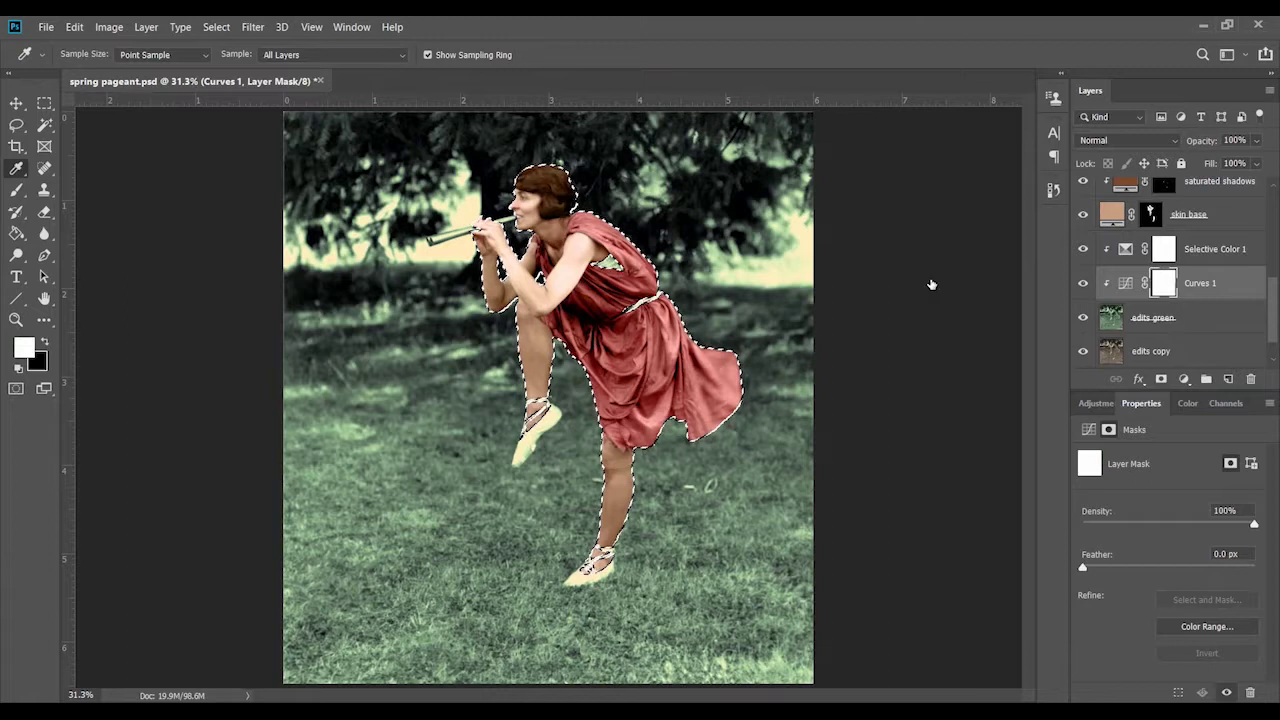
key(m)
right_click(648, 320)
click(697, 526)
key(Return)
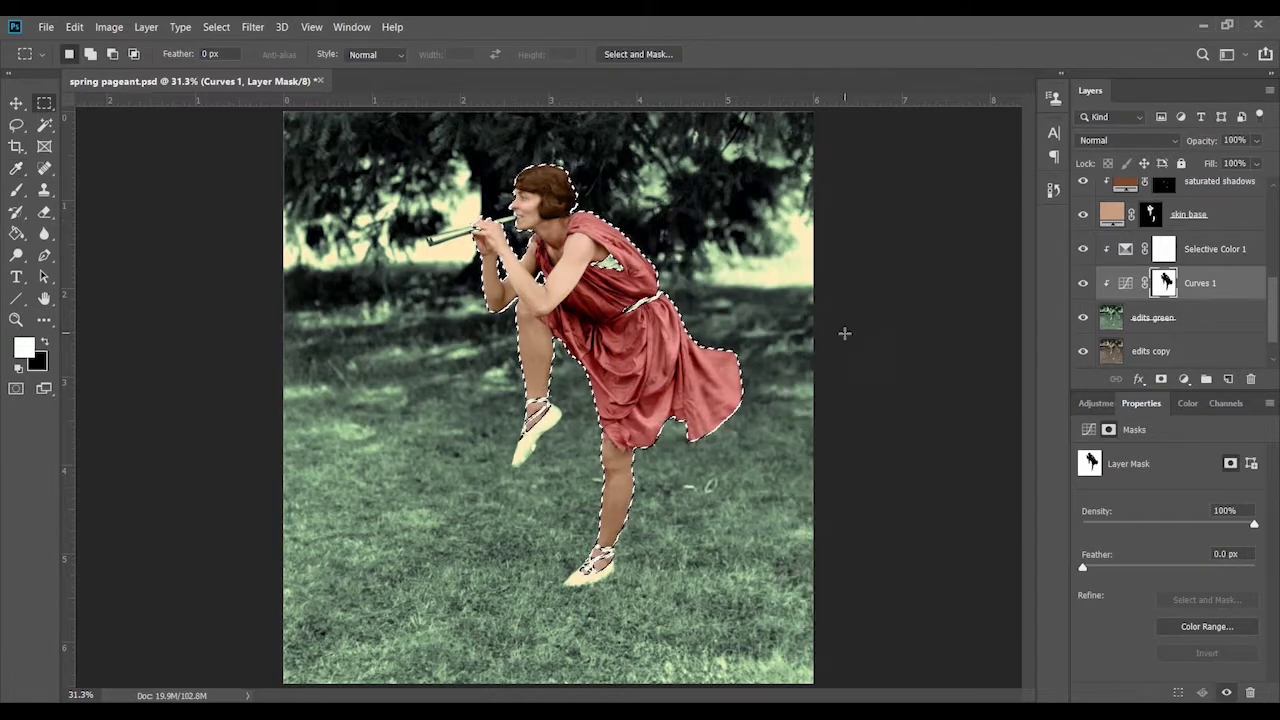
key(shift+BackSpace)
click(954, 220)
key(ctrl+d)
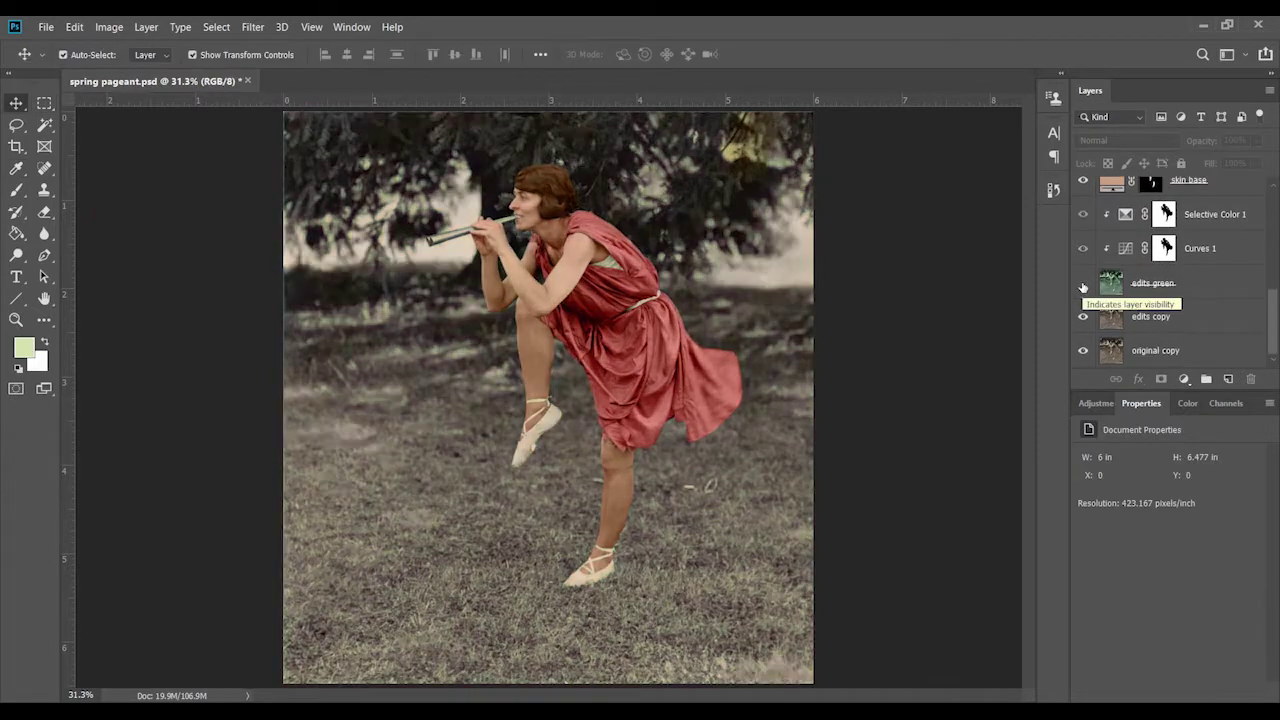
Try a clipped Color Balance nudging midtones toward green, then undo it via History
click(1163, 214)
click(1184, 379)
click(1147, 524)
click(1153, 692)
drag(1131, 522, 1142, 524)
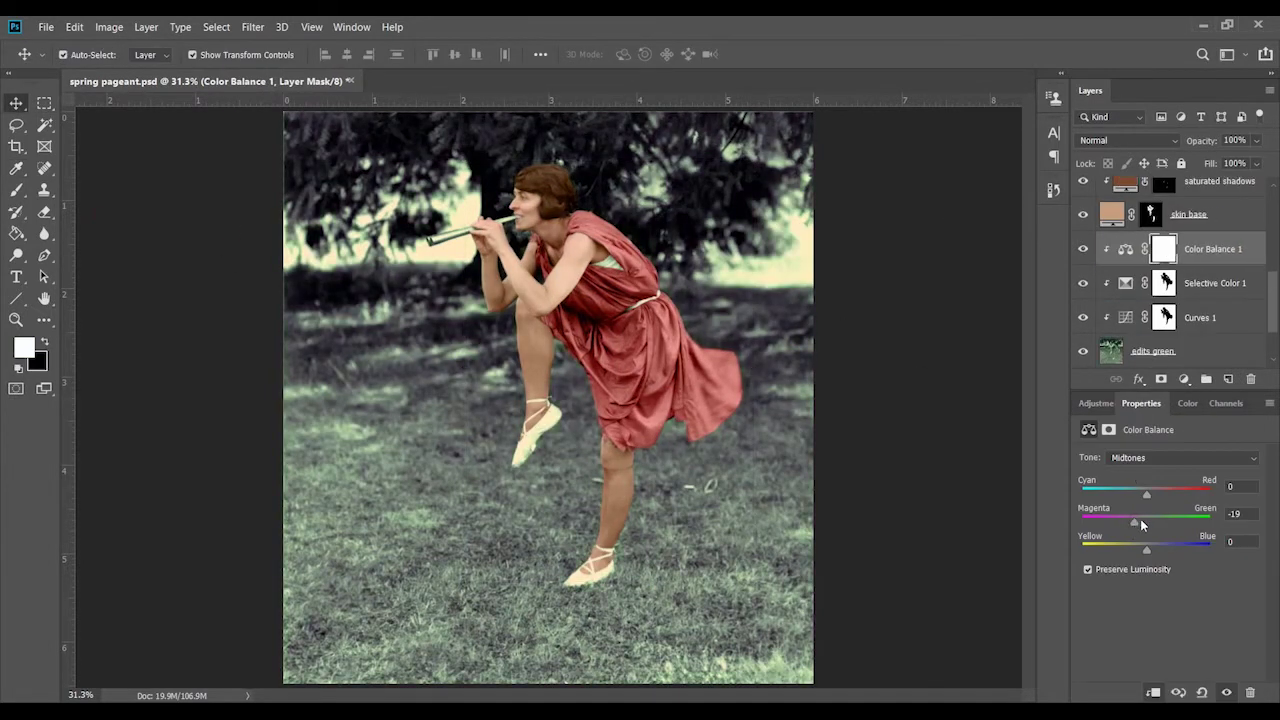
click(1053, 190)
click(930, 280)
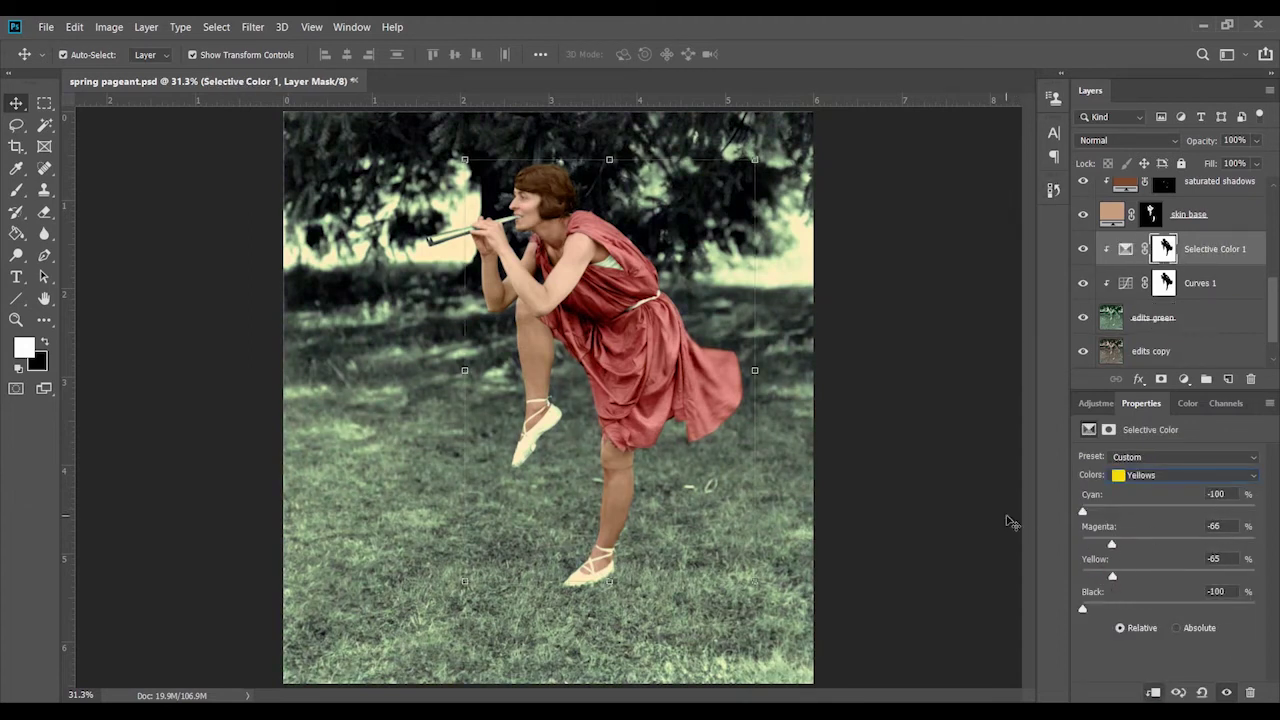
Adjust cyan in the Selective Color Yellows and reshape the Curves 1 Green channel highlights and midtones
click(1126, 249)
drag(1139, 511, 1127, 520)
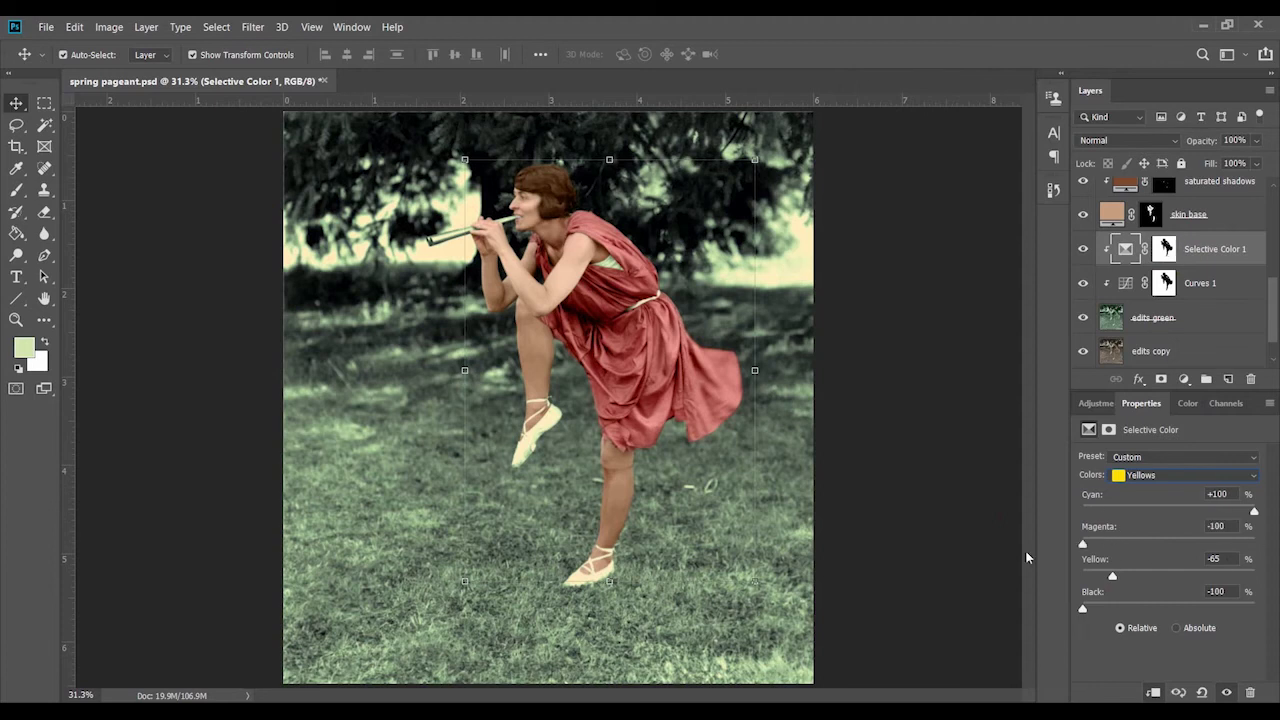
click(1164, 283)
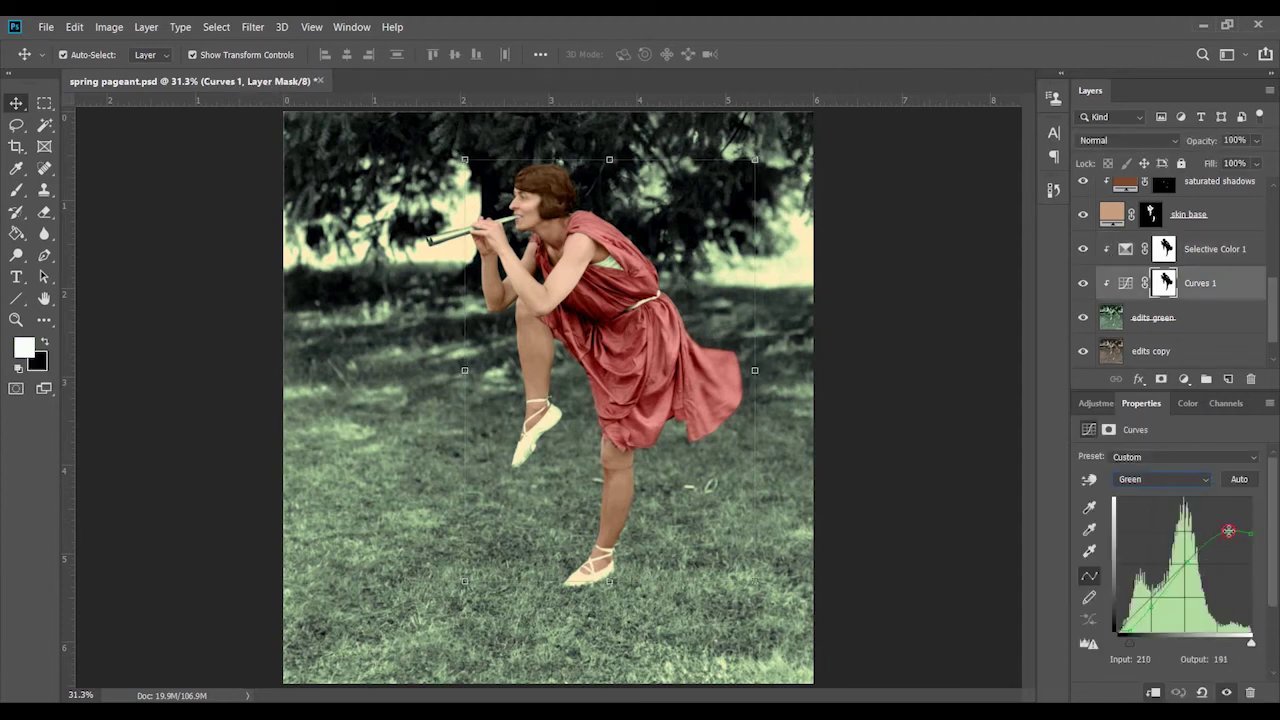
drag(1228, 531, 1256, 512)
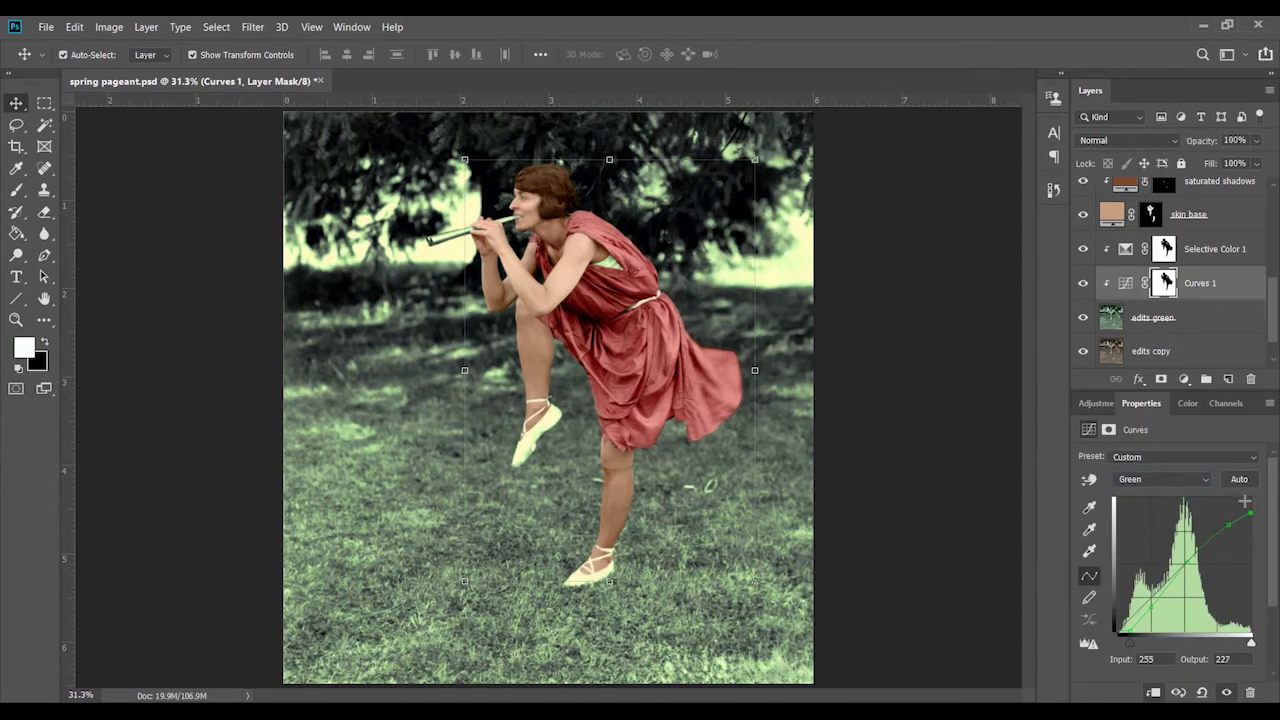
mouse_move(1128, 622)
mouse_down()
mouse_move(1164, 583)
mouse_move(1128, 622)
mouse_up()
click(1053, 189)
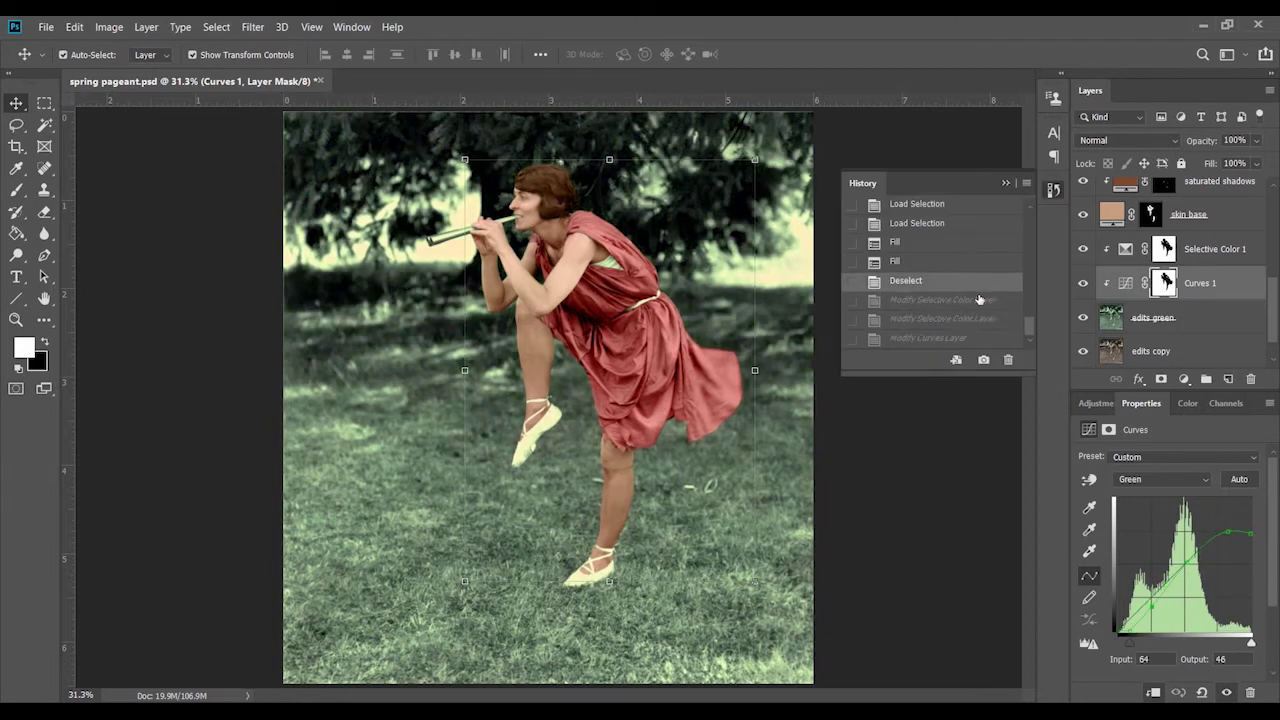
click(983, 282)
Add a Hue/Saturation layer that lowers Yellows saturation and raises their lightness
click(1098, 403)
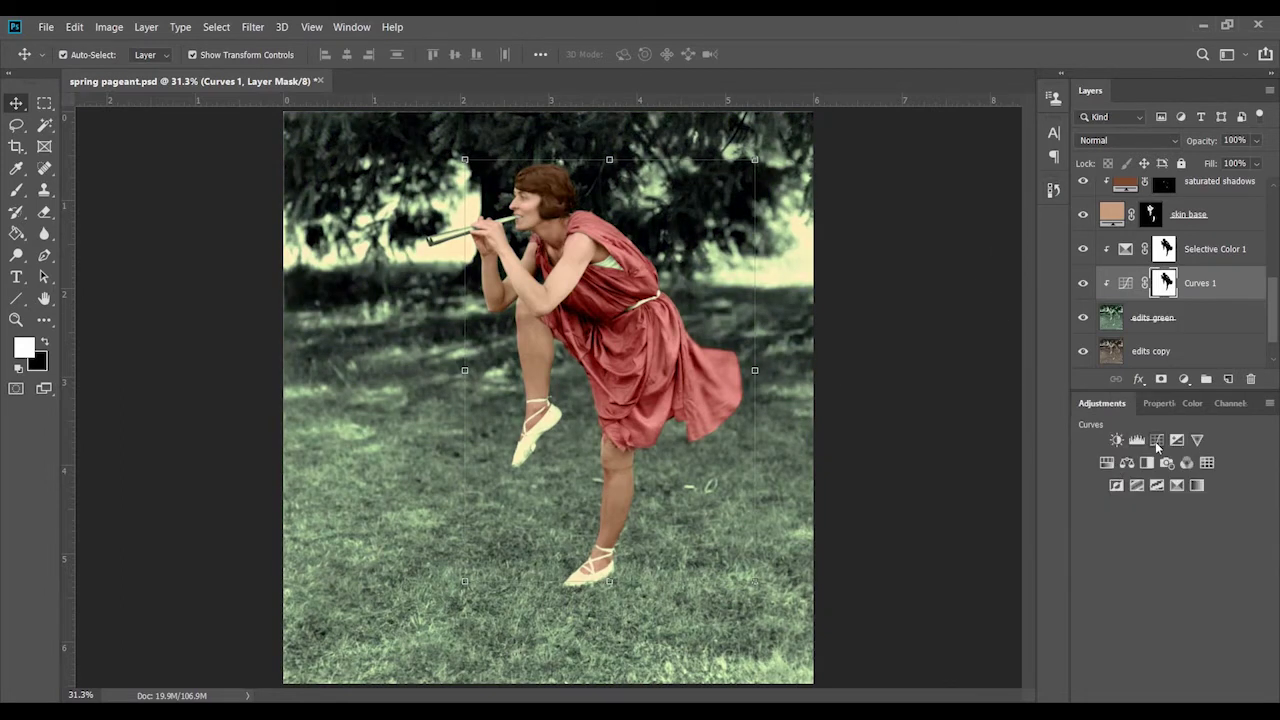
click(1118, 463)
click(1133, 457)
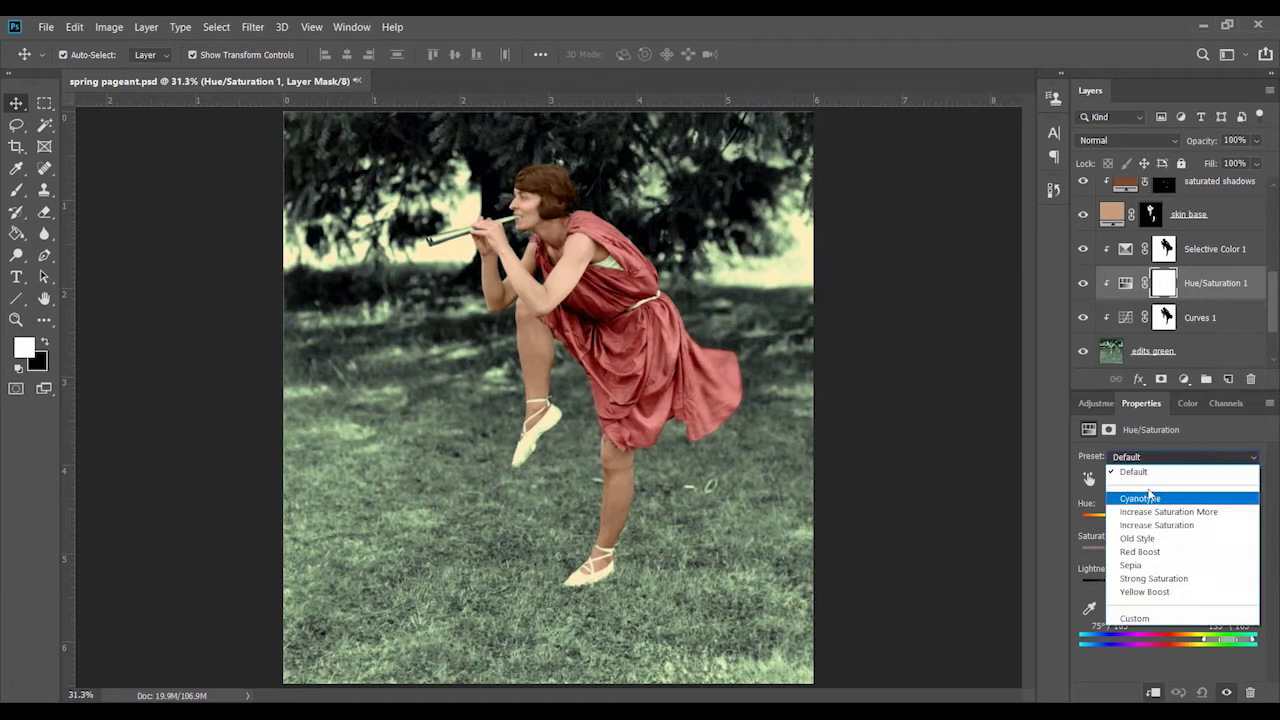
click(1133, 479)
click(1133, 520)
mouse_move(1168, 586)
mouse_down()
mouse_move(1216, 586)
mouse_move(1124, 556)
mouse_up()
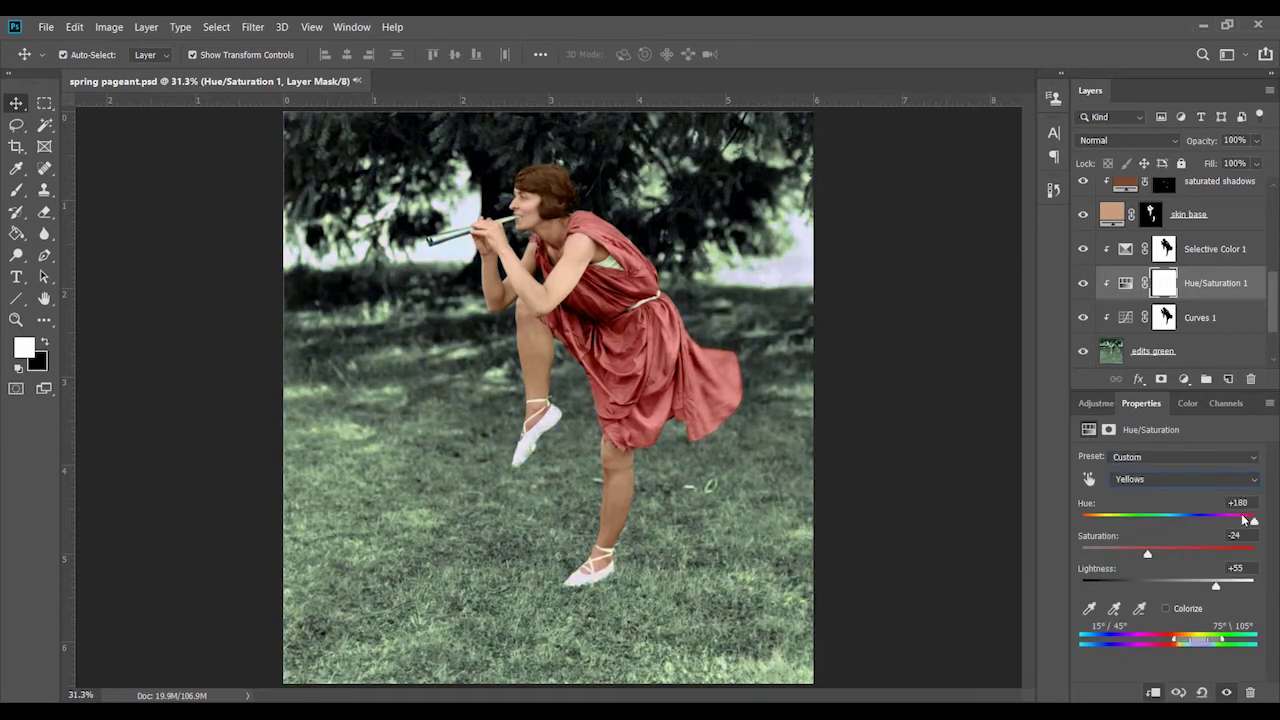
Boost the Greens' saturation and shift their hue to -5
click(1180, 479)
click(1135, 531)
mouse_move(1168, 553)
mouse_down()
mouse_move(1190, 553)
mouse_move(1164, 521)
mouse_up()
click(1150, 479)
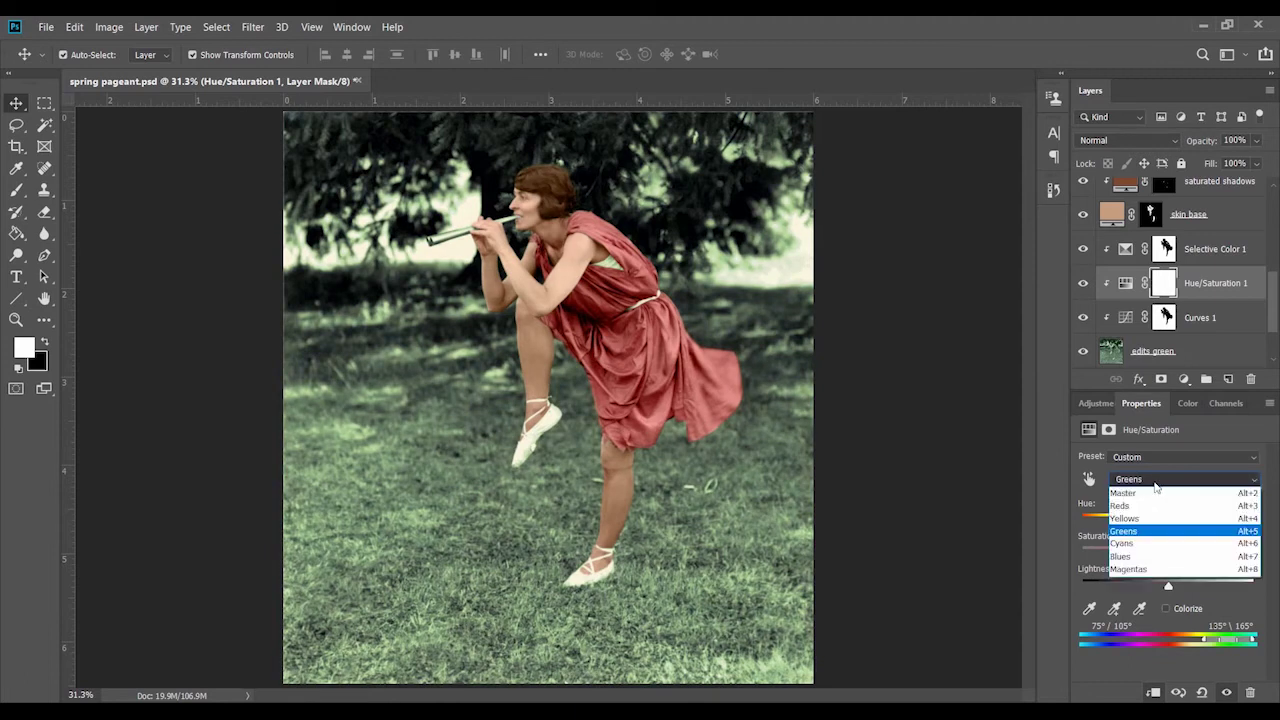
scroll(1120, 276, down, 2)
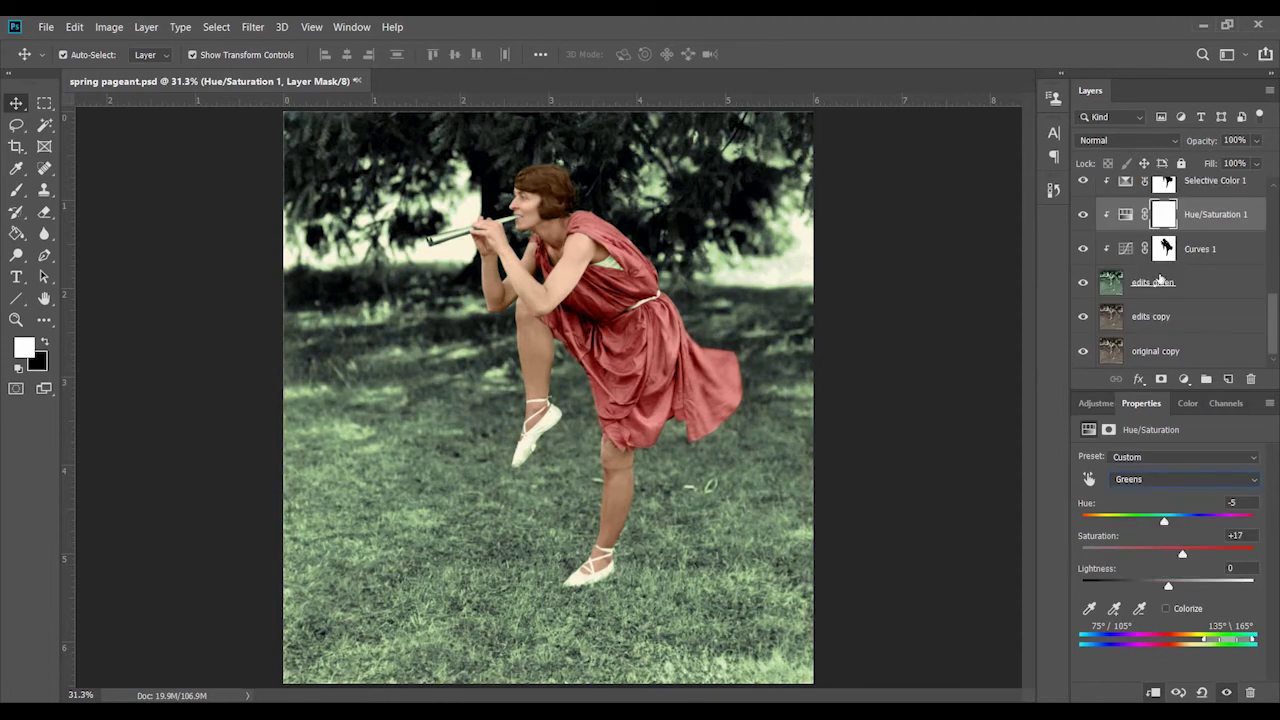
Reset colours to default and nudge Color Balance 1's Cyan-Red slider slightly toward cyan
key(i)
click(452, 443)
key(d)
key(v)
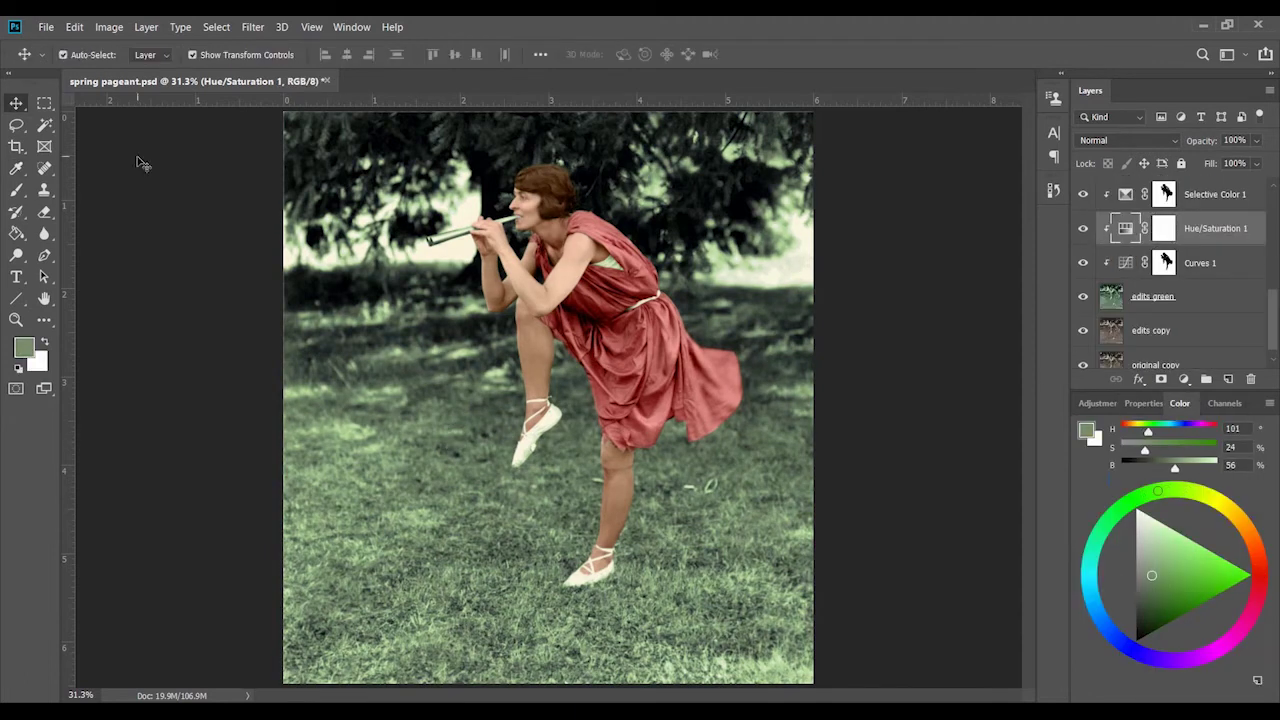
key(alt+period)
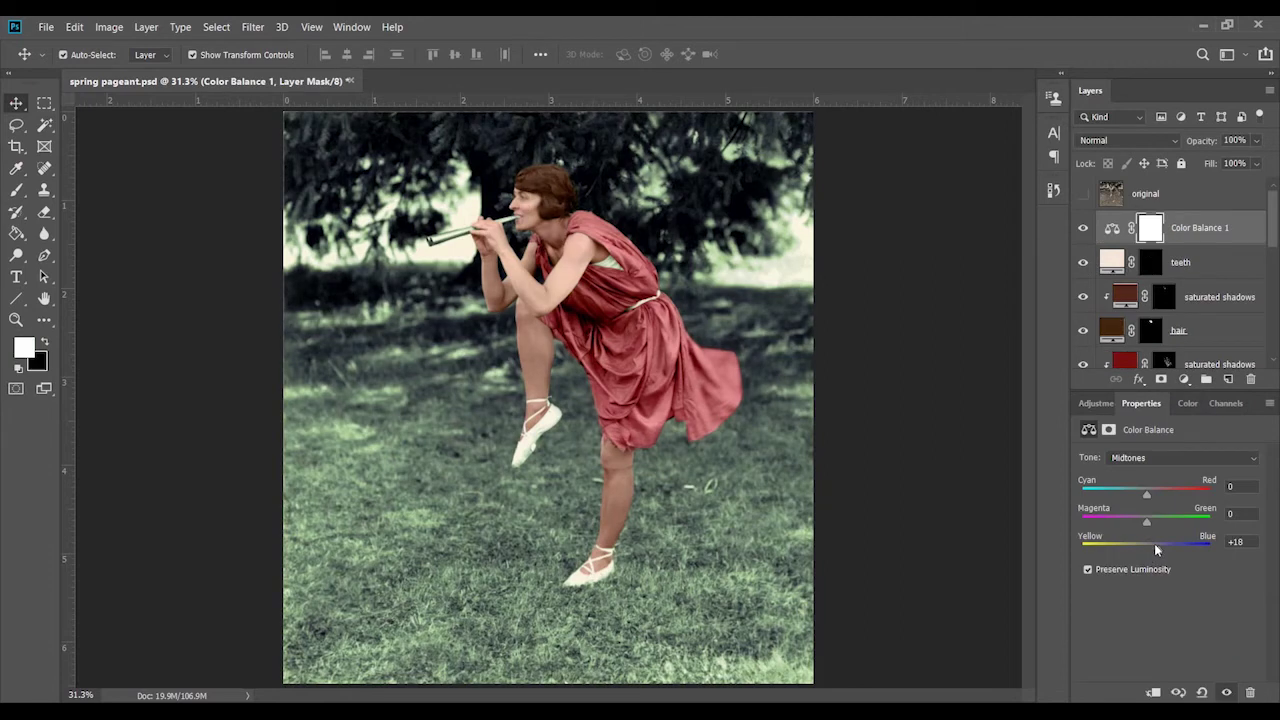
drag(1146, 494, 1143, 494)
scroll(1170, 280, down, 2)
Group all of the dancer's colouring layers into a group named 'woman coloring'
click(1180, 283)
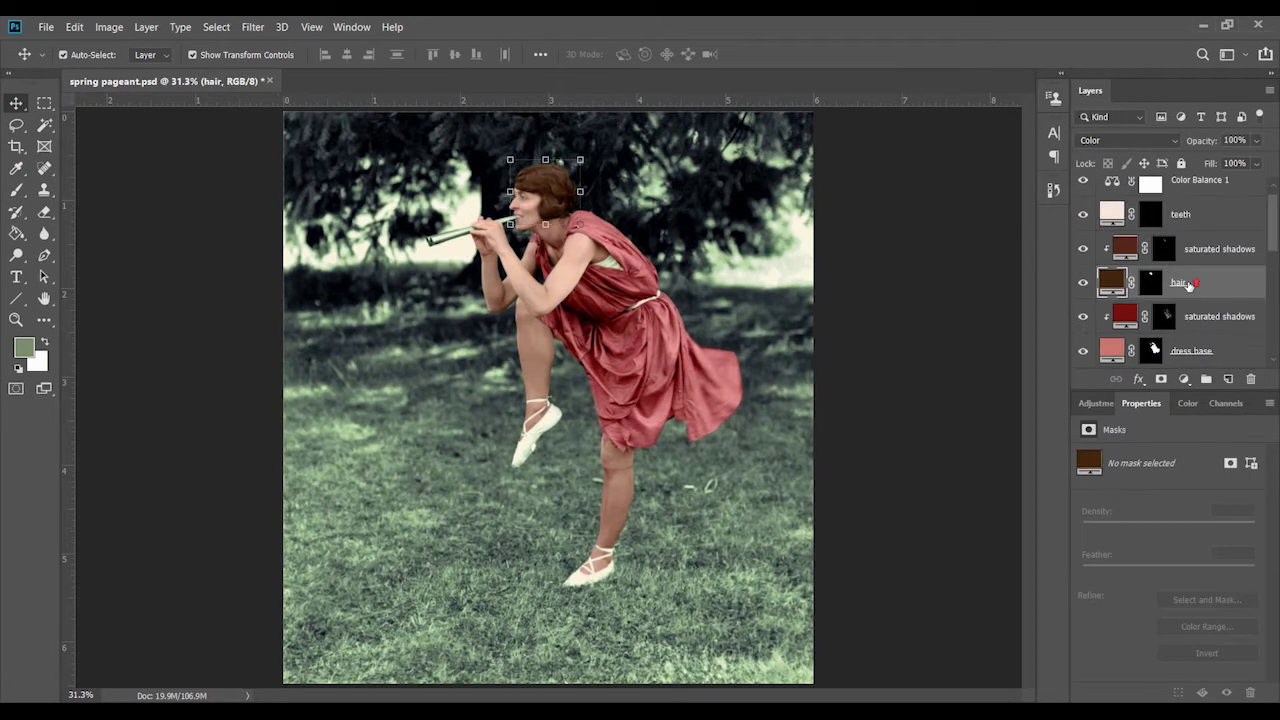
scroll(1188, 285, down, 2)
shift+click(1200, 364)
right_click(1200, 300)
click(1120, 117)
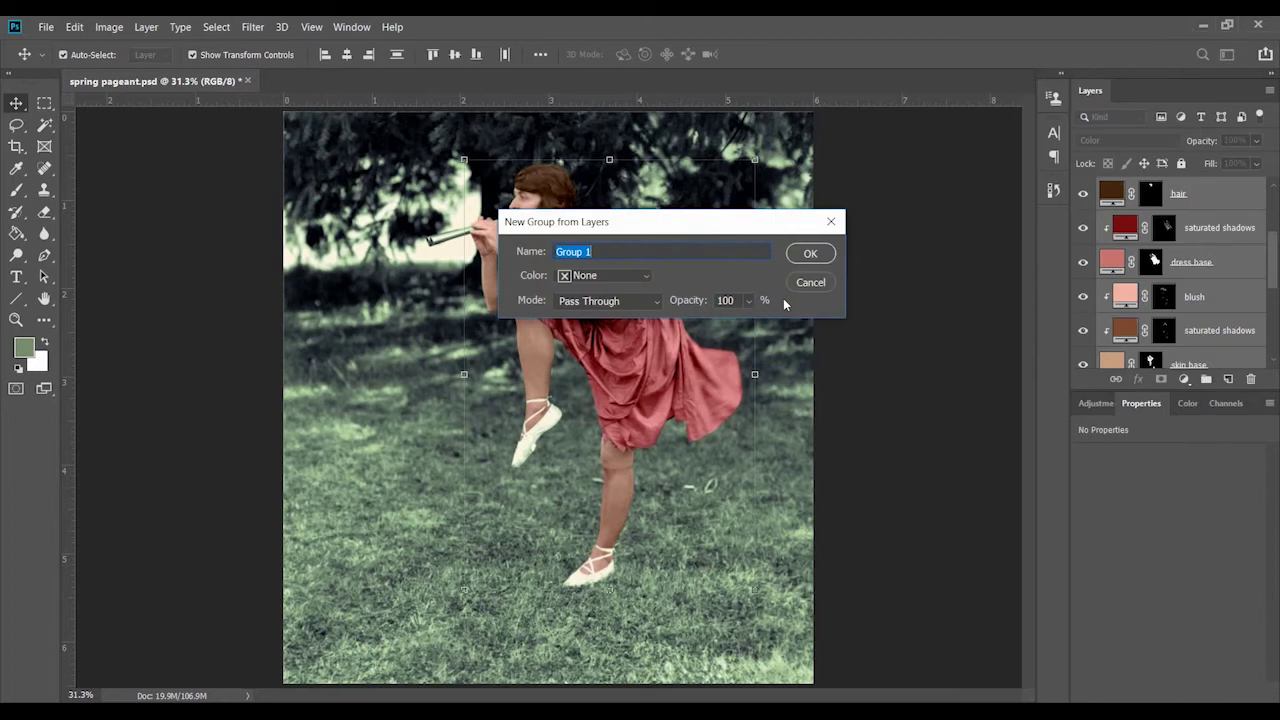
text(woman coloring)
key(Return)
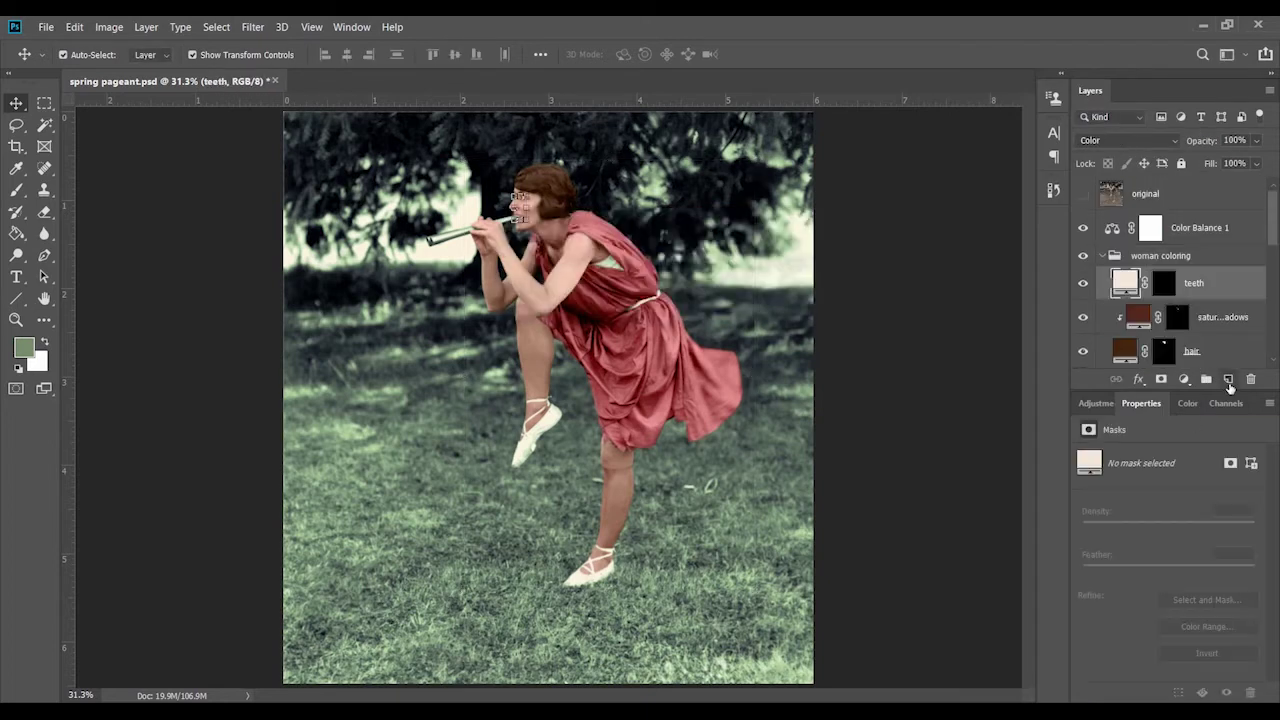
Add a Curves 2 adjustment layer clipped to the woman coloring group
click(1229, 379)
key(ctrl+z)
click(1157, 441)
click(1147, 480)
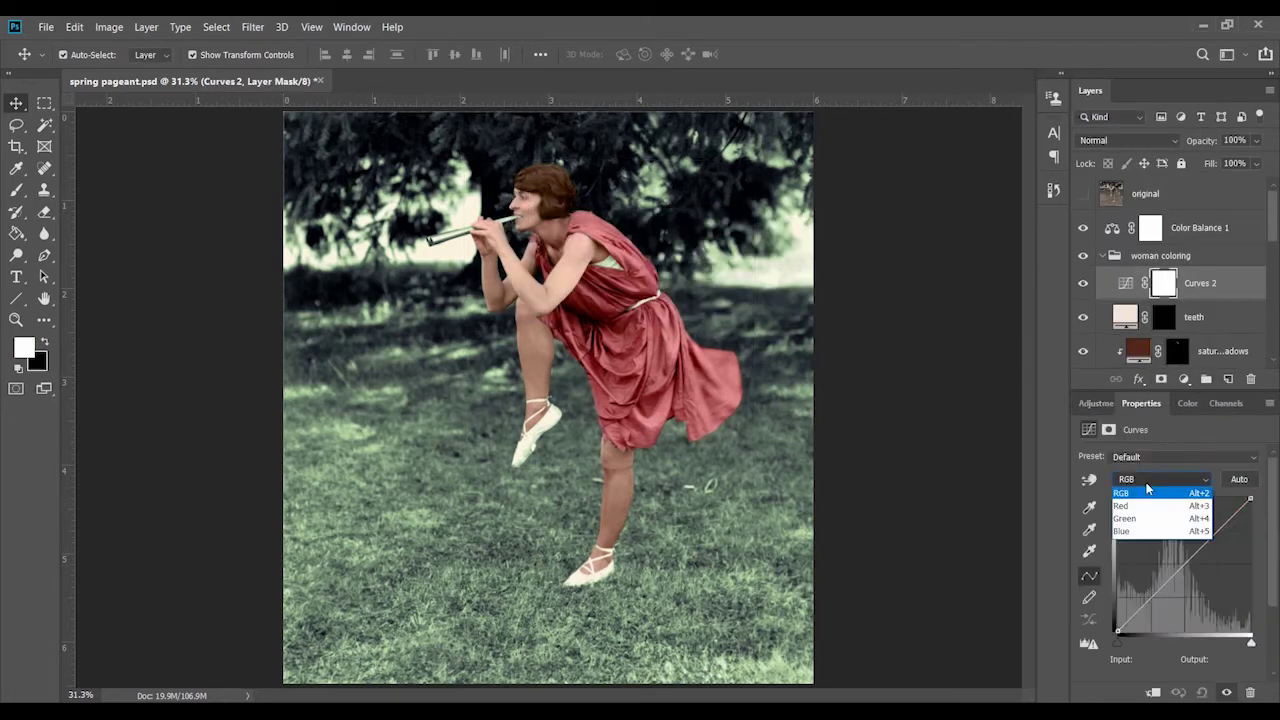
click(1121, 506)
key(ctrl+alt+g)
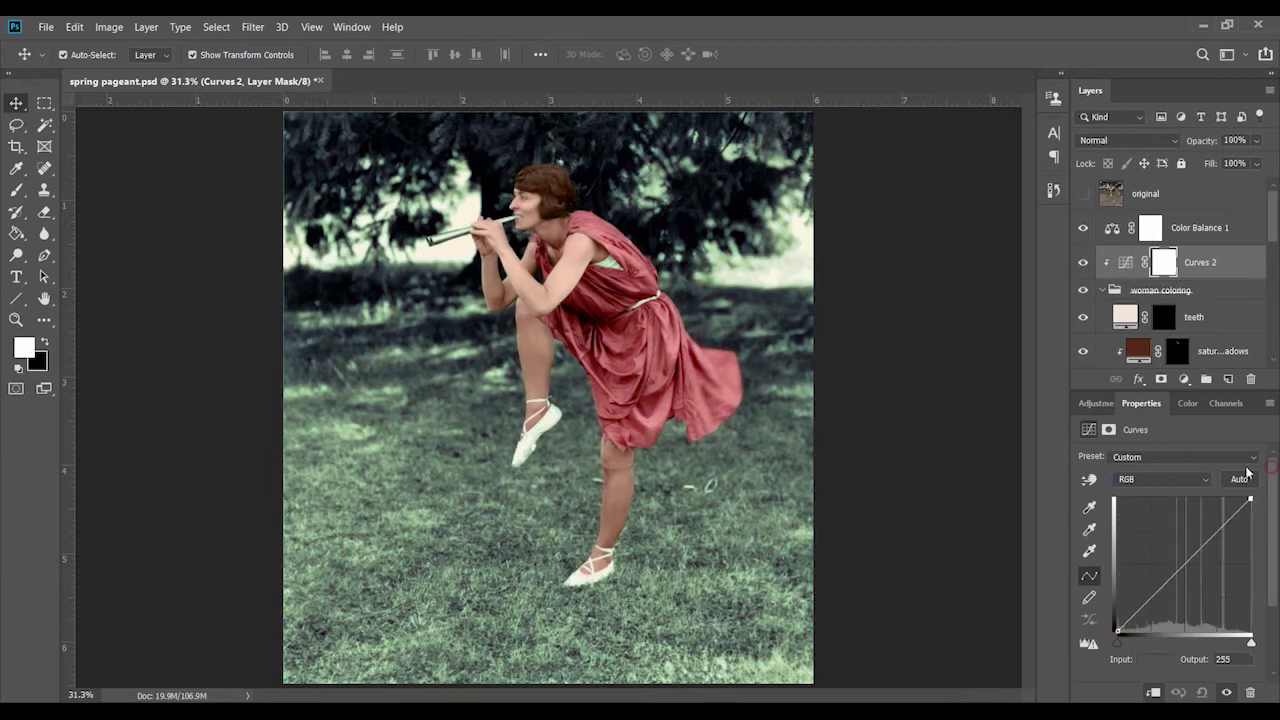
Lower the Red curve's highlights and lift the RGB curve to brighten the dancer's midtones
key(alt+3)
click(1166, 581)
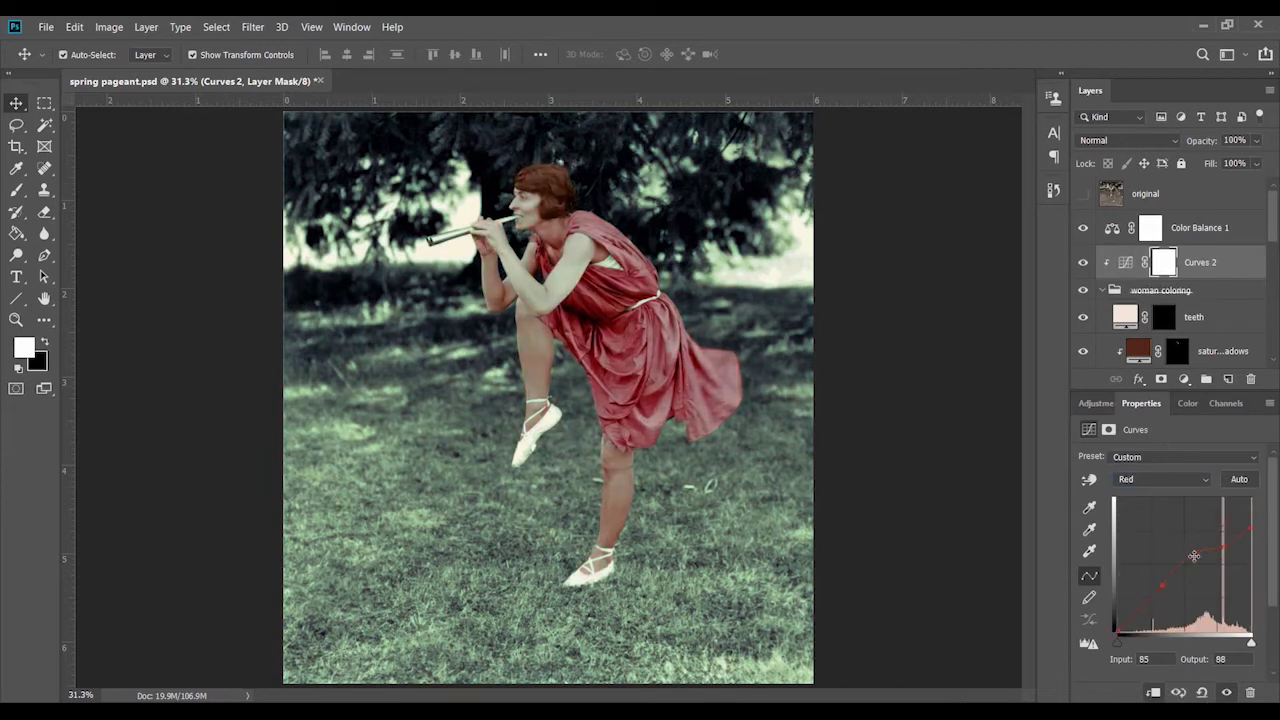
drag(1209, 543, 1251, 521)
key(alt+2)
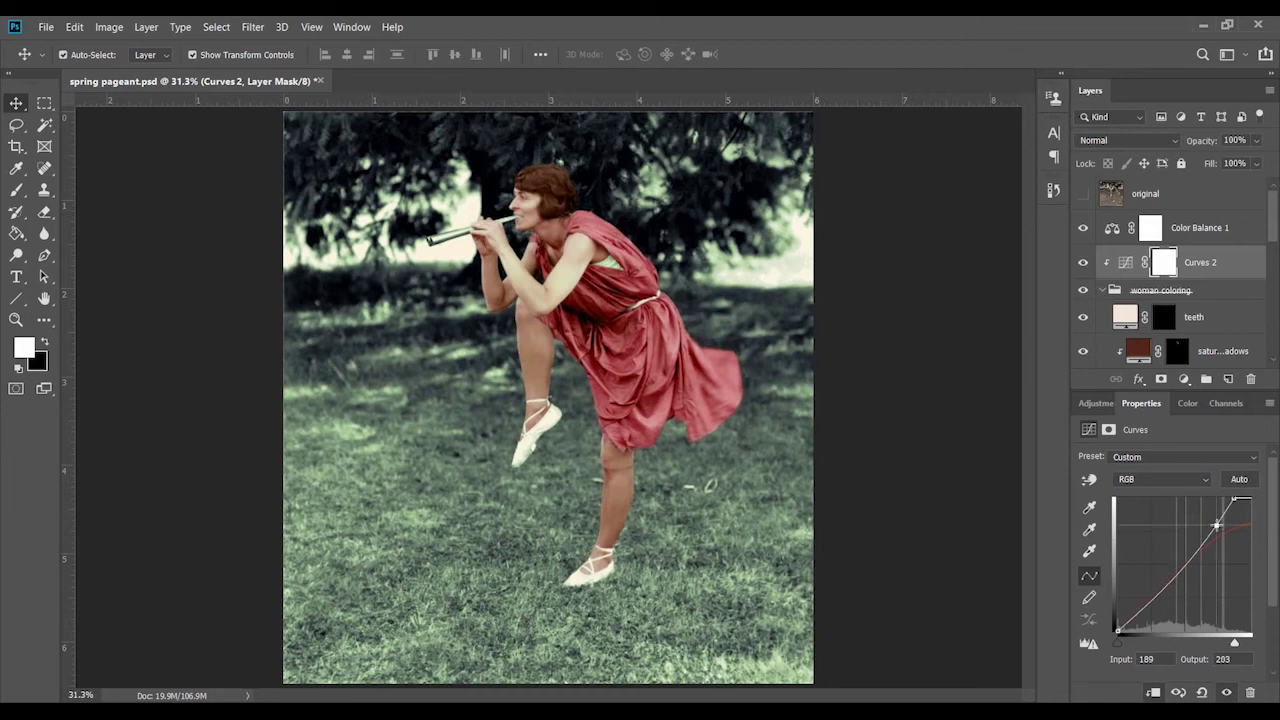
drag(1189, 560, 1189, 554)
Compare the face with and without the curve, then set Curves 2 opacity to 66%
click(1082, 262)
key(ctrl+1)
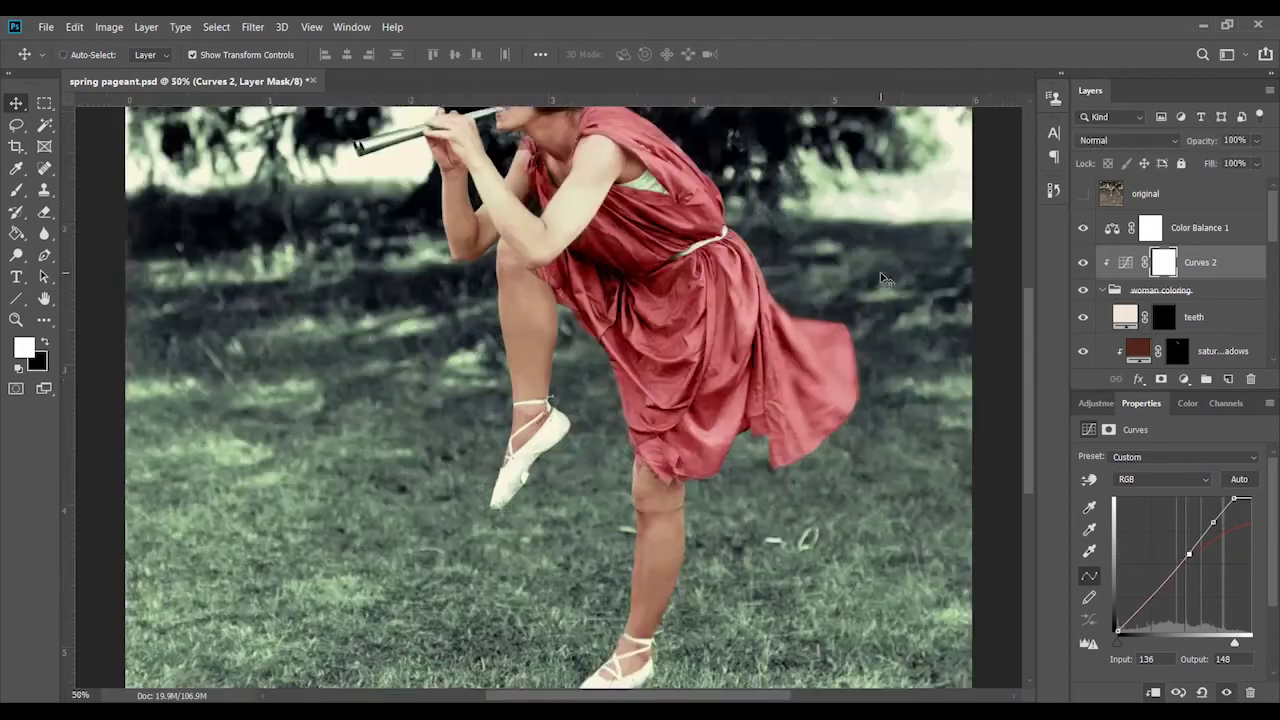
click(1082, 262)
click(1082, 262)
click(1125, 262)
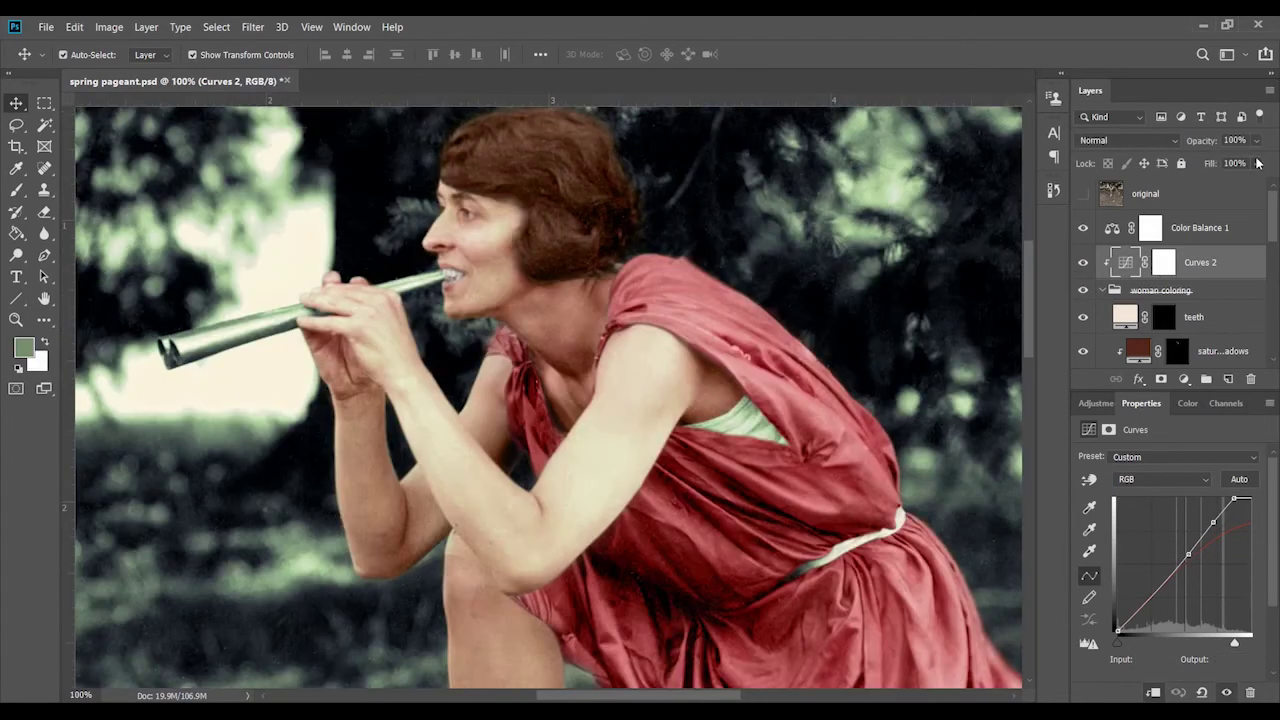
key(6)
key(6)
key(ctrl+0)
Add a new Color-blending layer above the Selective Color layer
scroll(1180, 280, down, 3)
click(1150, 248)
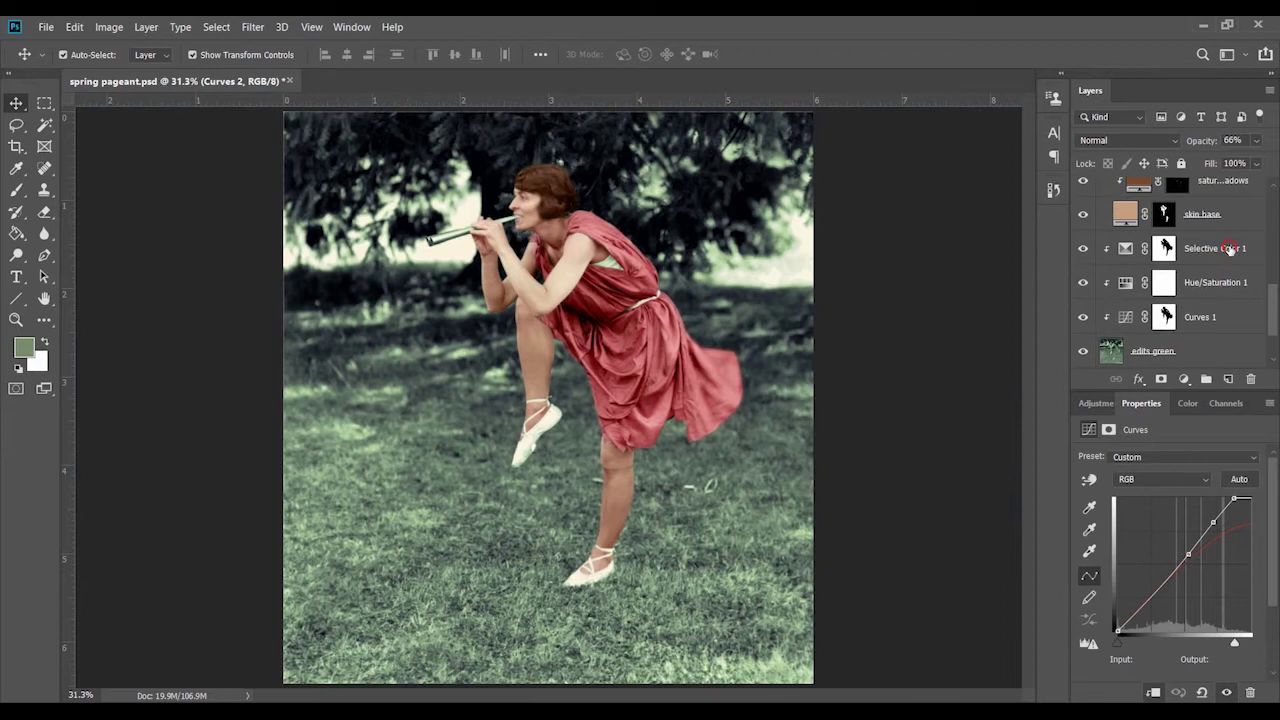
click(1127, 140)
click(1100, 531)
click(16, 168)
Add a light yellow-green Solid Color fill named 'grass highlight', hidden by an inverted black mask
click(1184, 379)
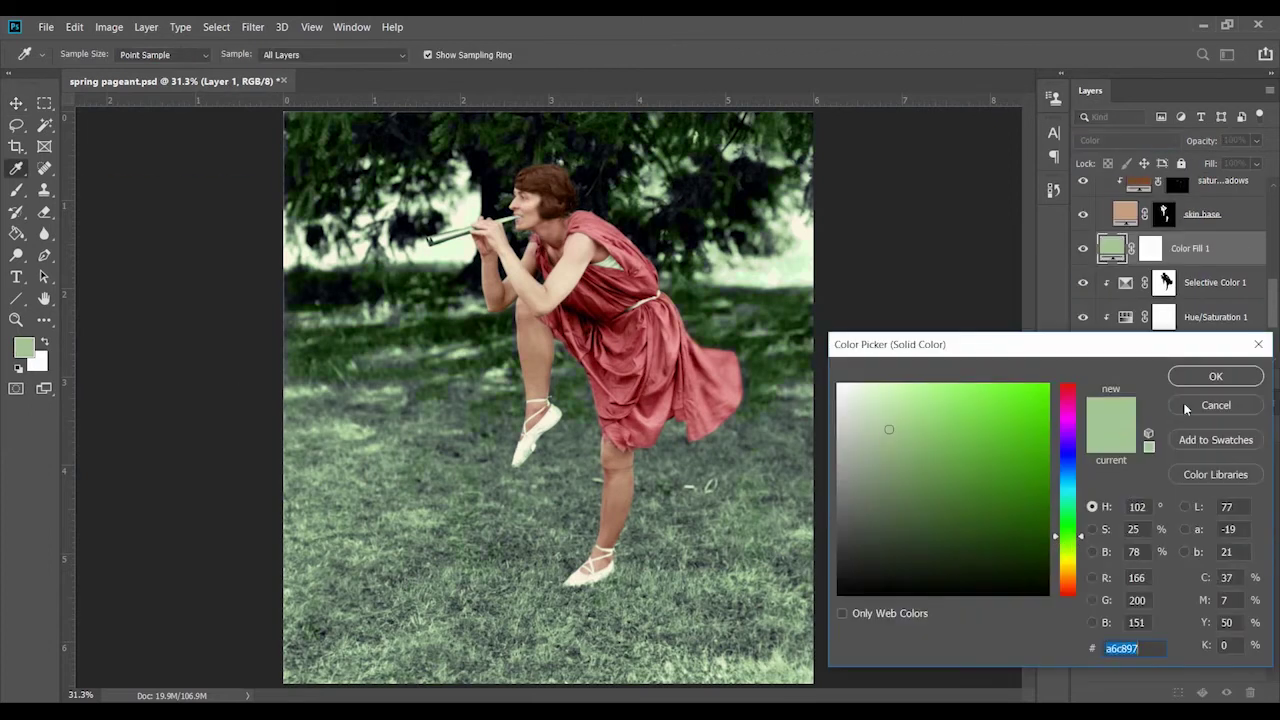
drag(1063, 562, 1063, 548)
click(1214, 375)
click(1150, 248)
key(ctrl+i)
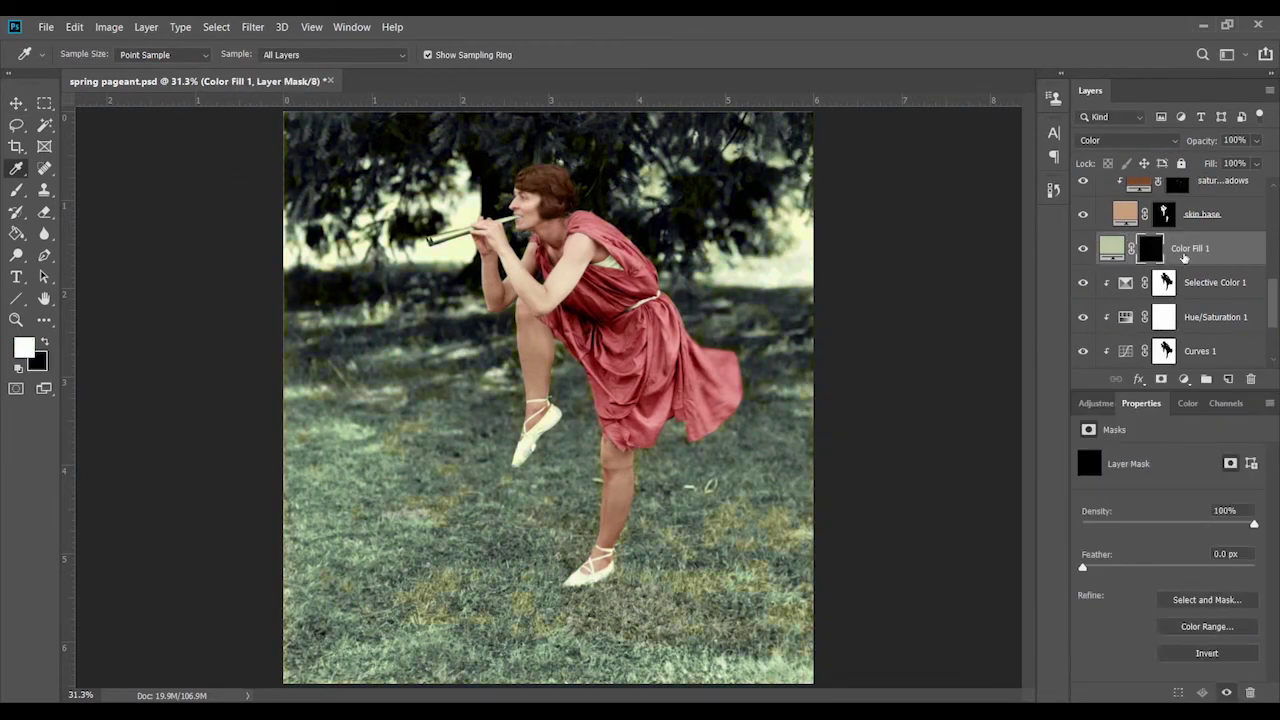
double_click(1190, 248)
text(grass highlight)
key(Return)
key(b)
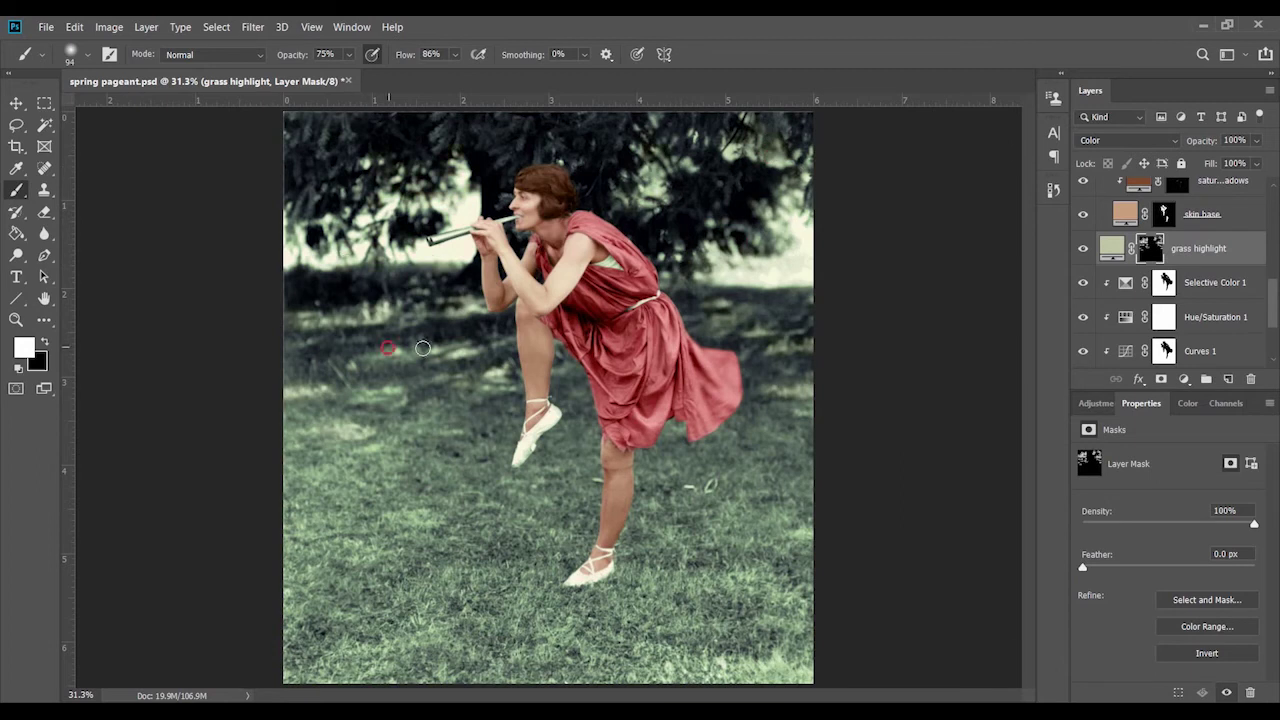
Resize the brush and review the hair and saturated-shadows fill colours without changing them
right_click(400, 432)
key(Return)
key(bracketleft)
key(bracketleft)
key(bracketleft)
scroll(1132, 330, up, 5)
double_click(1132, 330)
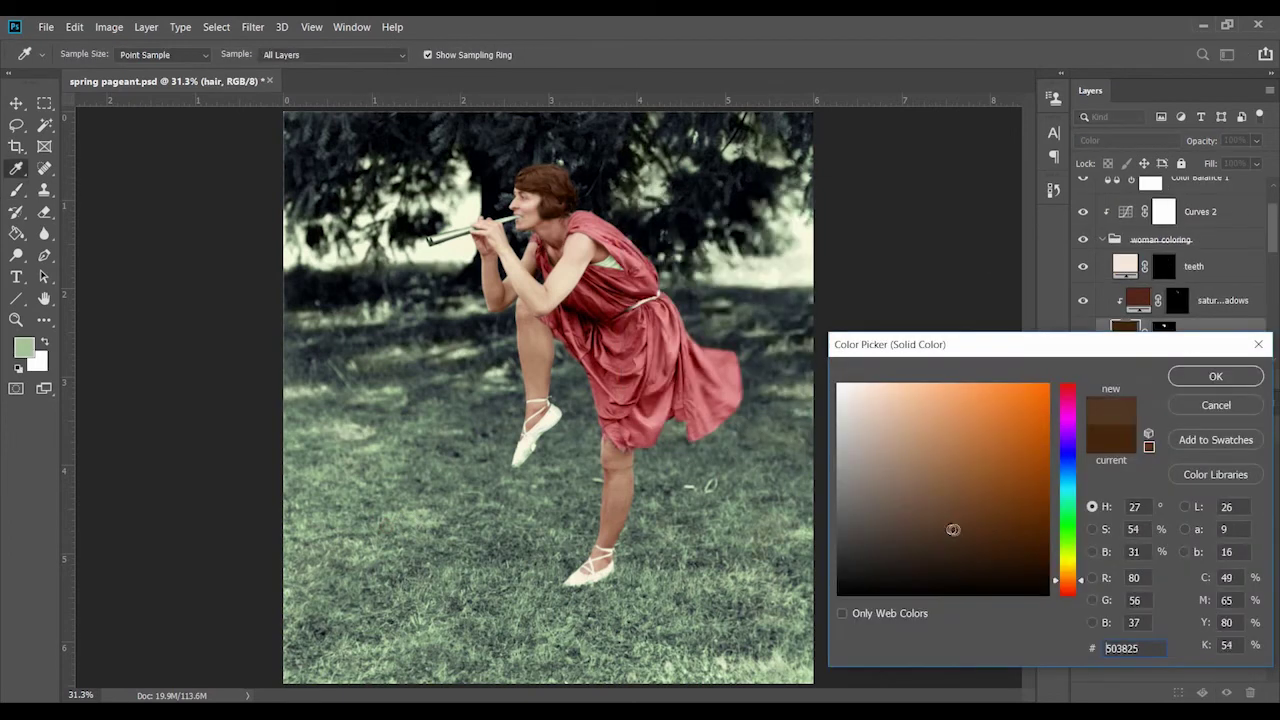
key(Escape)
double_click(1138, 300)
key(Escape)
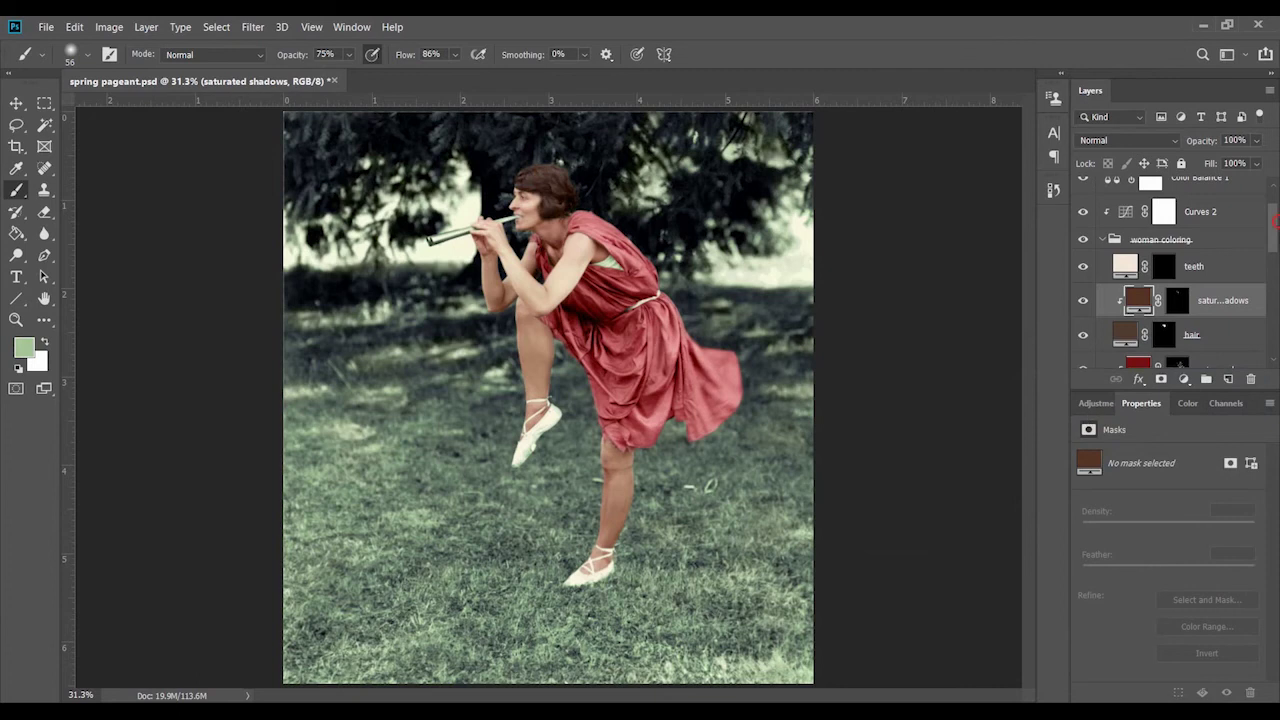
scroll(1215, 250, up, 5)
click(1210, 218)
scroll(1215, 280, down, 4)
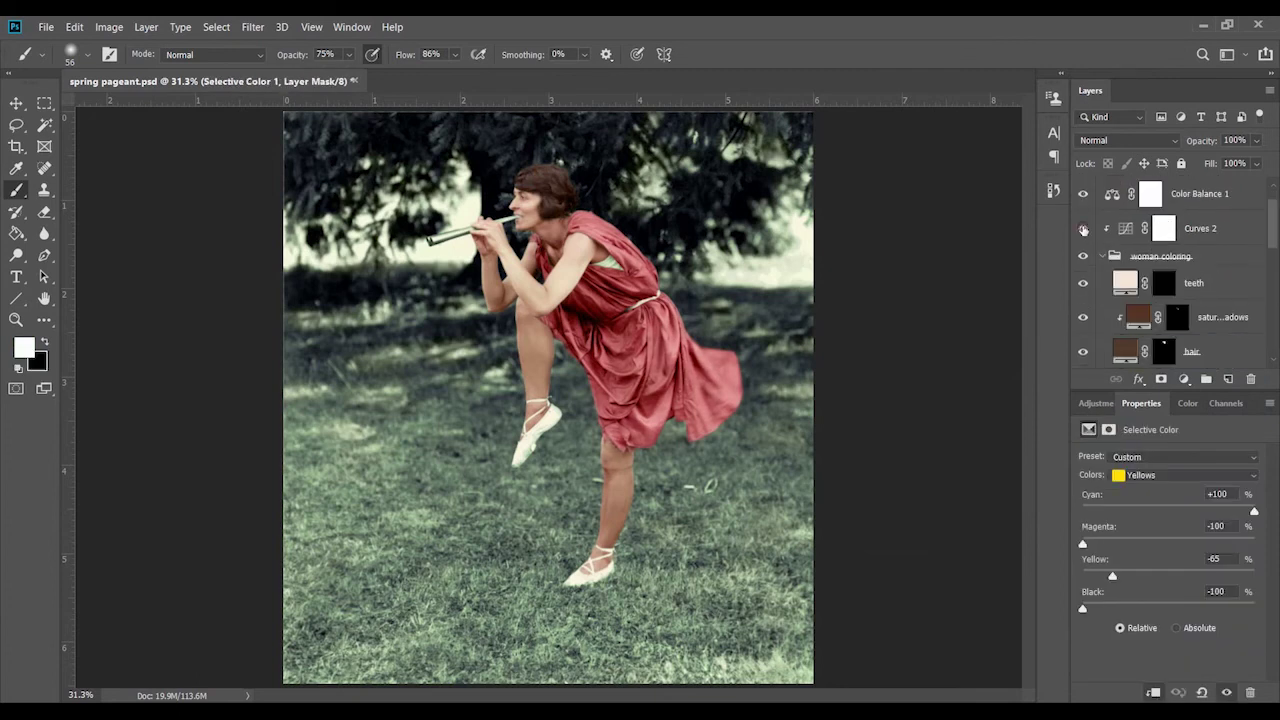
Add a new colour layer named 'whites' filled with near-white fbfff6
click(1188, 290)
key(ctrl+j)
double_click(1195, 283)
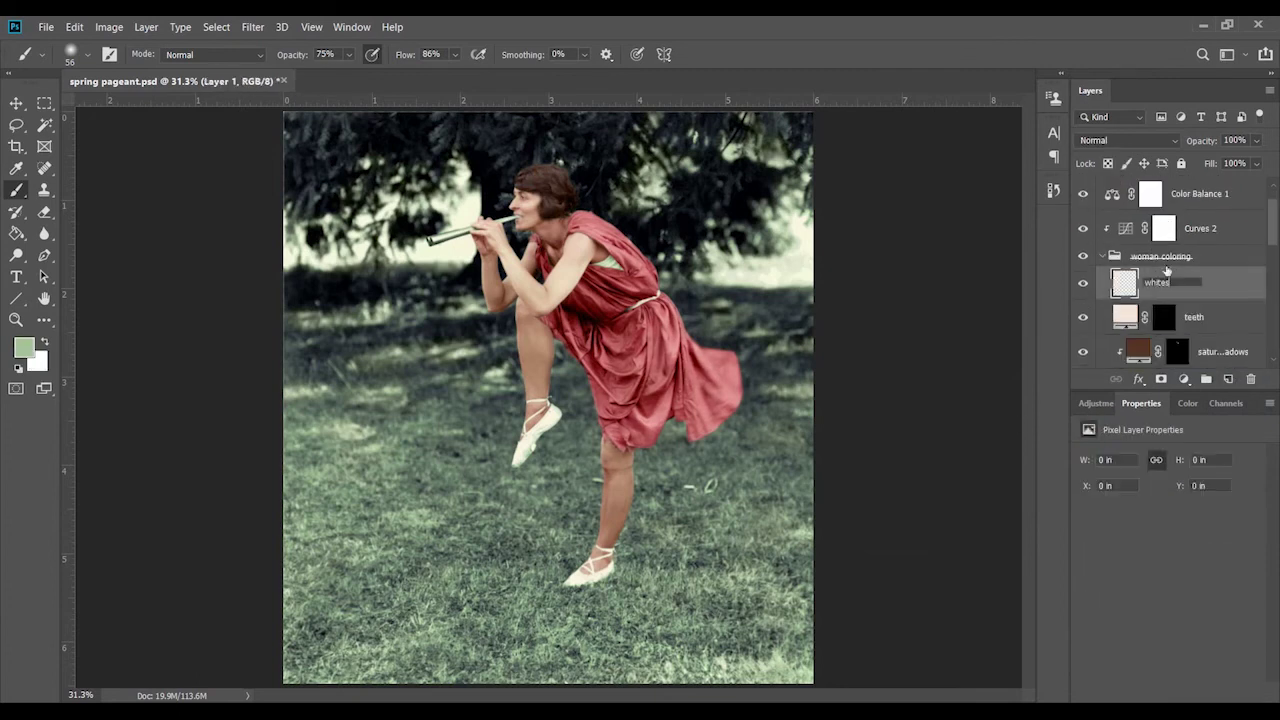
text(whites)
key(Return)
double_click(1125, 283)
mouse_move(1068, 536)
mouse_down()
mouse_move(1070, 562)
mouse_move(1076, 543)
mouse_up()
click(844, 386)
click(1215, 376)
Hide the whites fill behind its mask and paint white onto the raised shoe and ribbons
key(b)
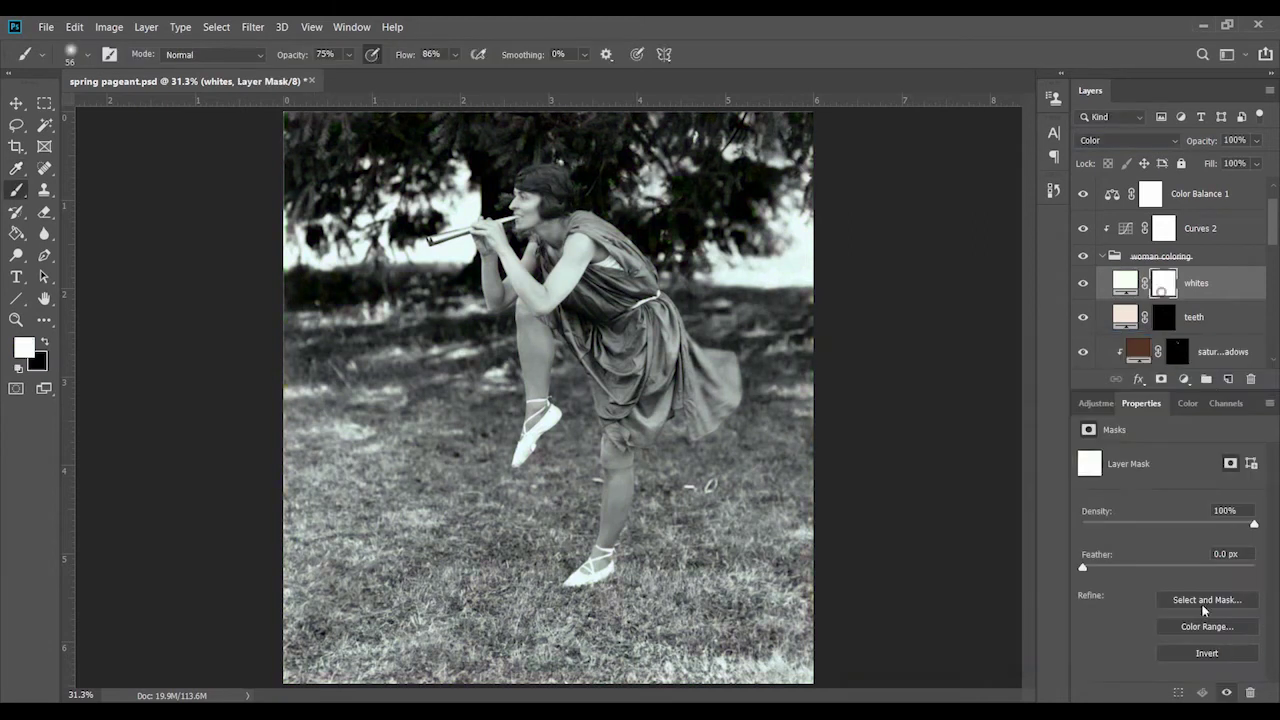
click(1207, 653)
scroll(560, 600, up, 3)
scroll(560, 600, up, 2)
right_click(650, 522)
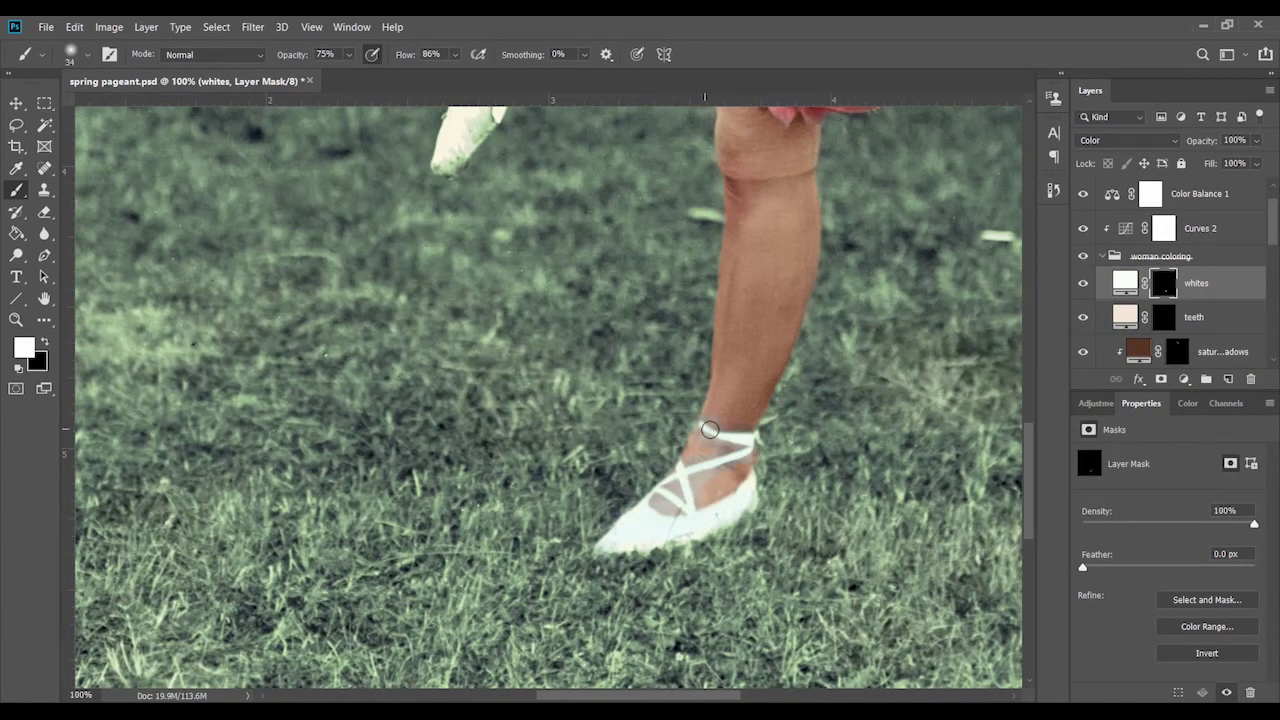
scroll(680, 528, up, 3)
scroll(640, 480, up, 3)
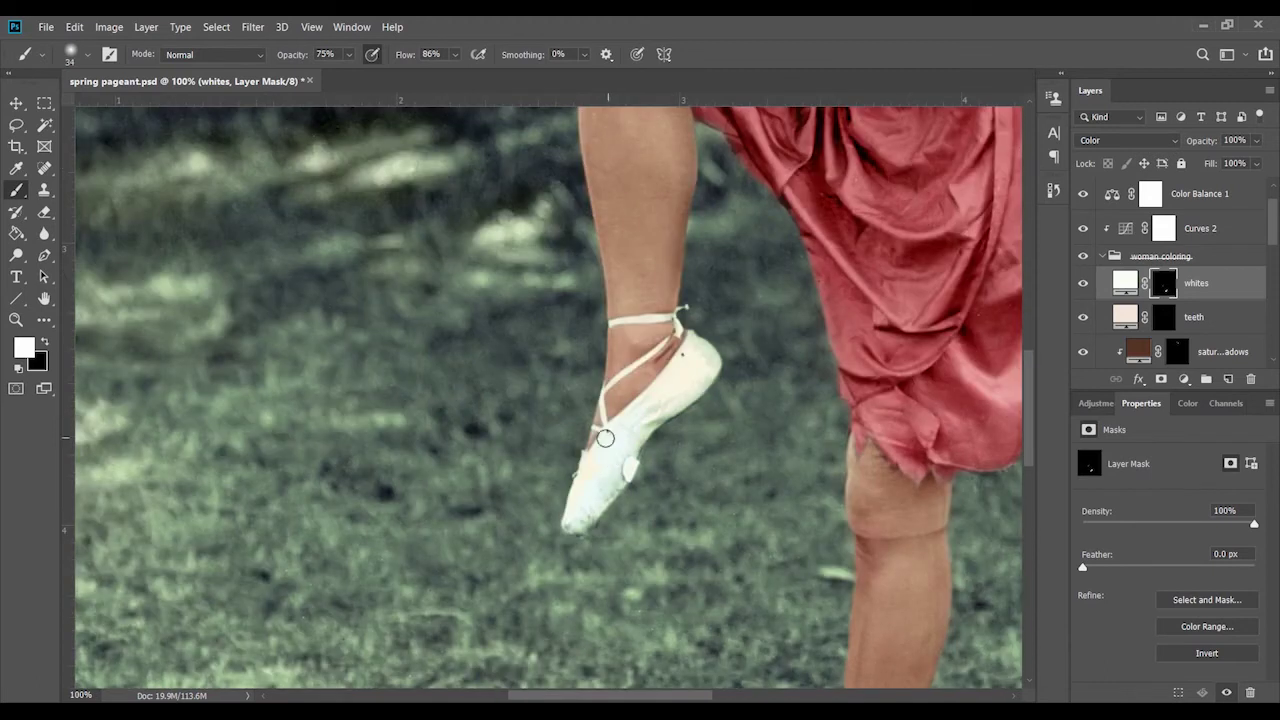
drag(618, 330, 646, 407)
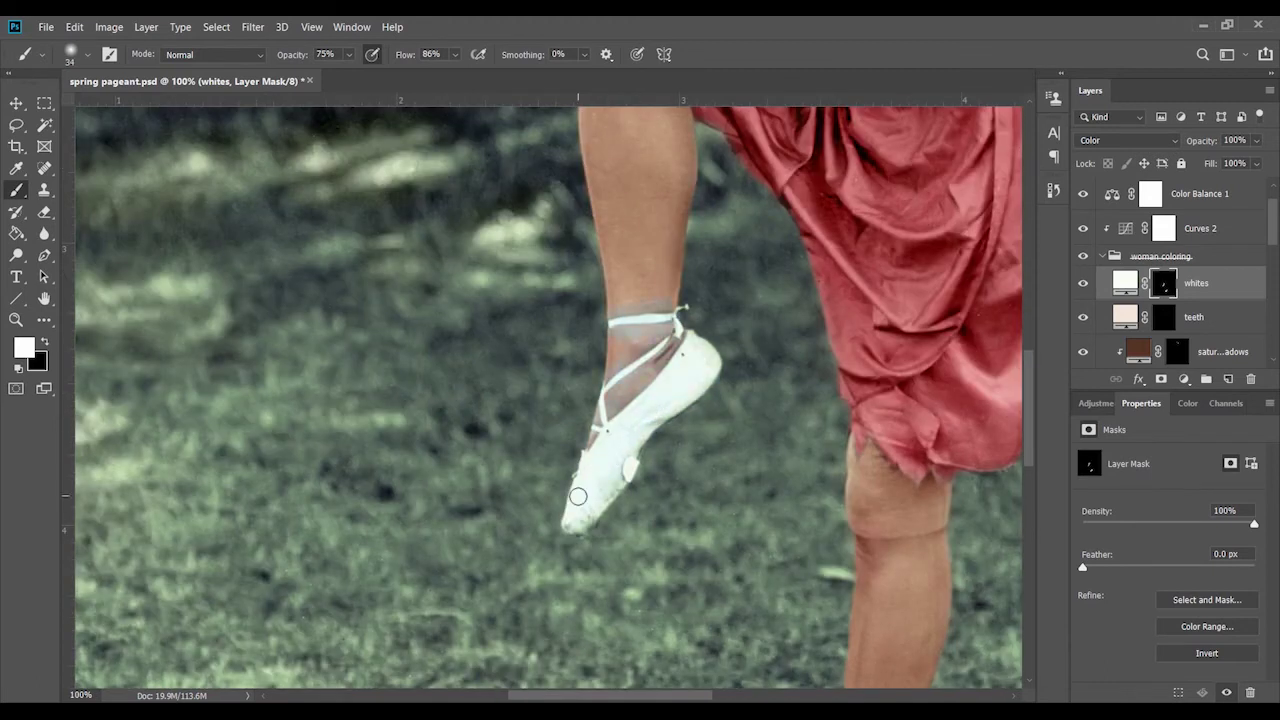
scroll(640, 470, up, 2)
scroll(666, 423, up, 5)
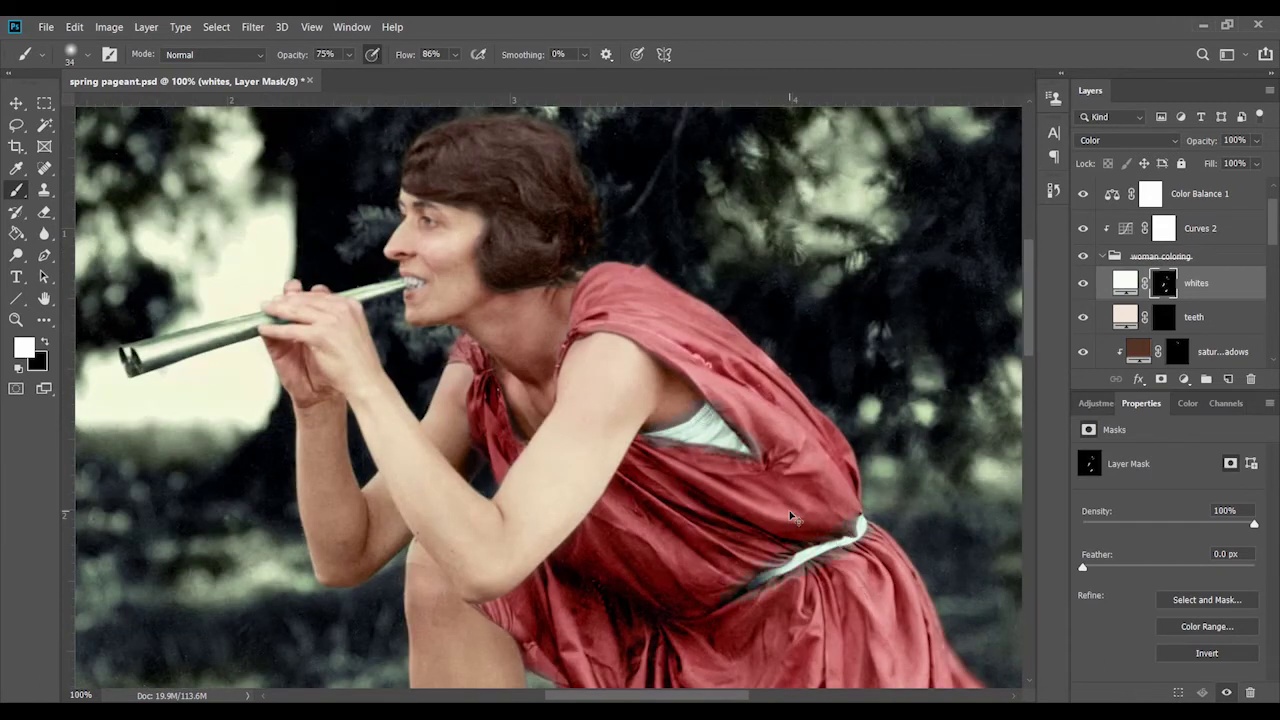
Zoom out to check the whole figure, briefly loading the woman's outline selection, then deselect
key(ctrl+minus)
scroll(1180, 300, down, 1)
ctrl+click(1178, 356)
right_click(1178, 356)
right_click(716, 420)
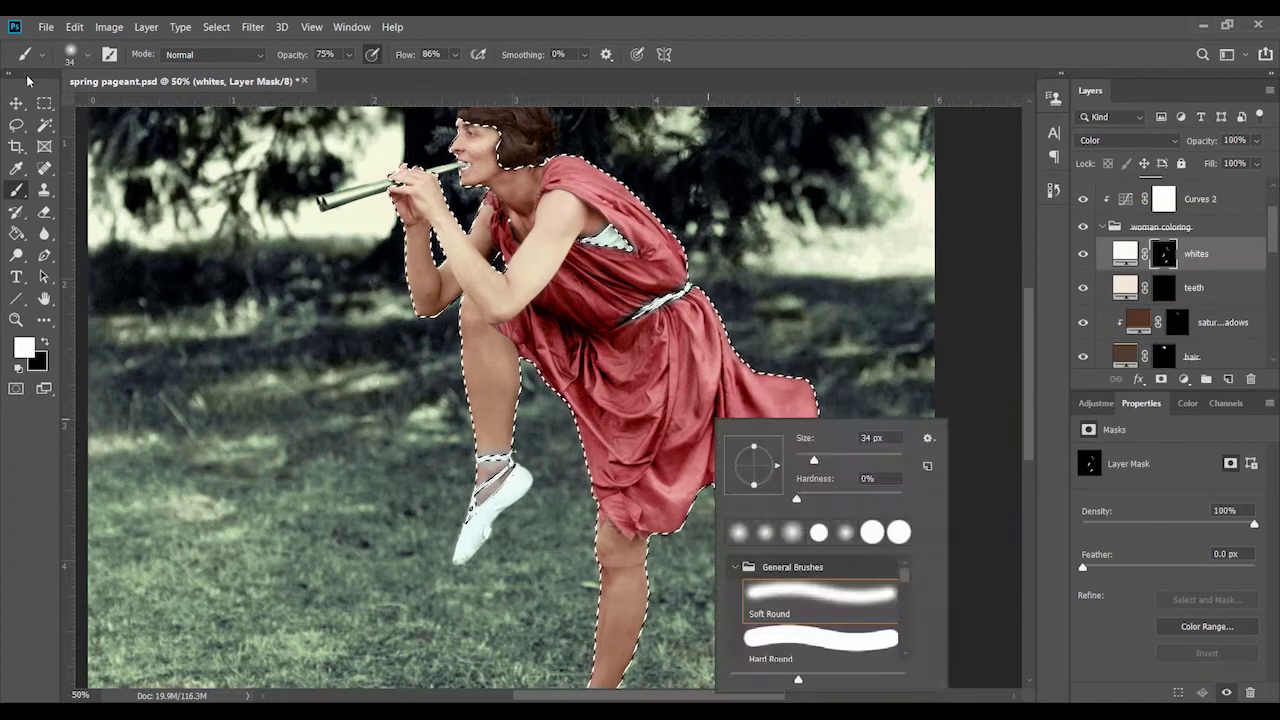
key(Escape)
key(ctrl+d)
scroll(560, 369, down, 5)
Touch up the whites mask on the legs with a smaller brush, then view the whole photo
key(ctrl+plus)
key(x)
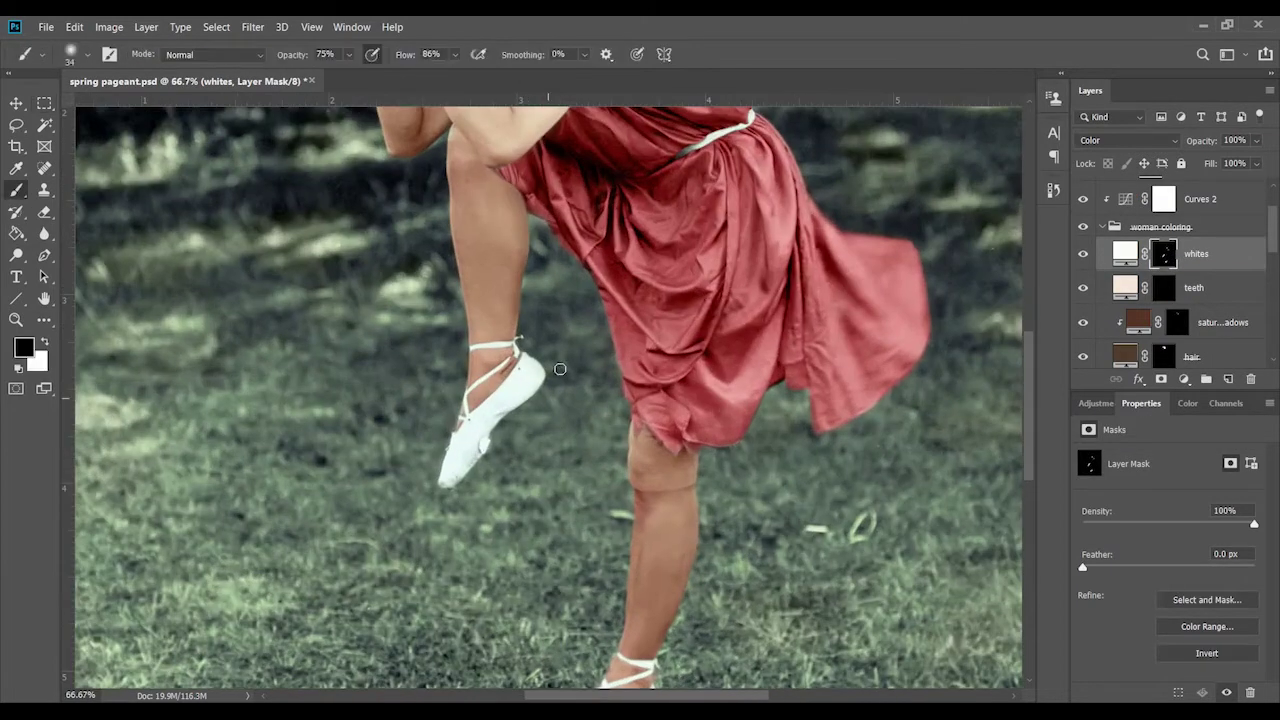
scroll(429, 489, down, 3)
key(ctrl+0)
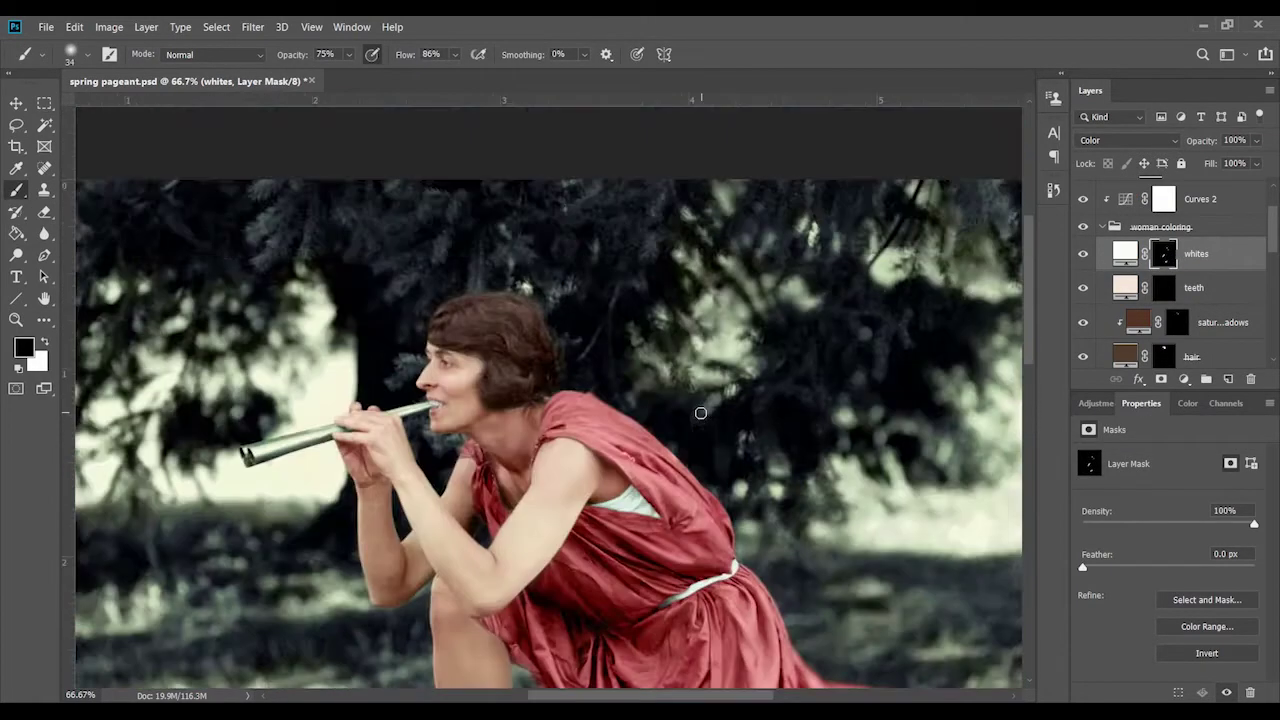
scroll(501, 185, up, 6)
key(alt+bracketleft)
key(alt+bracketleft)
key(alt+bracketleft)
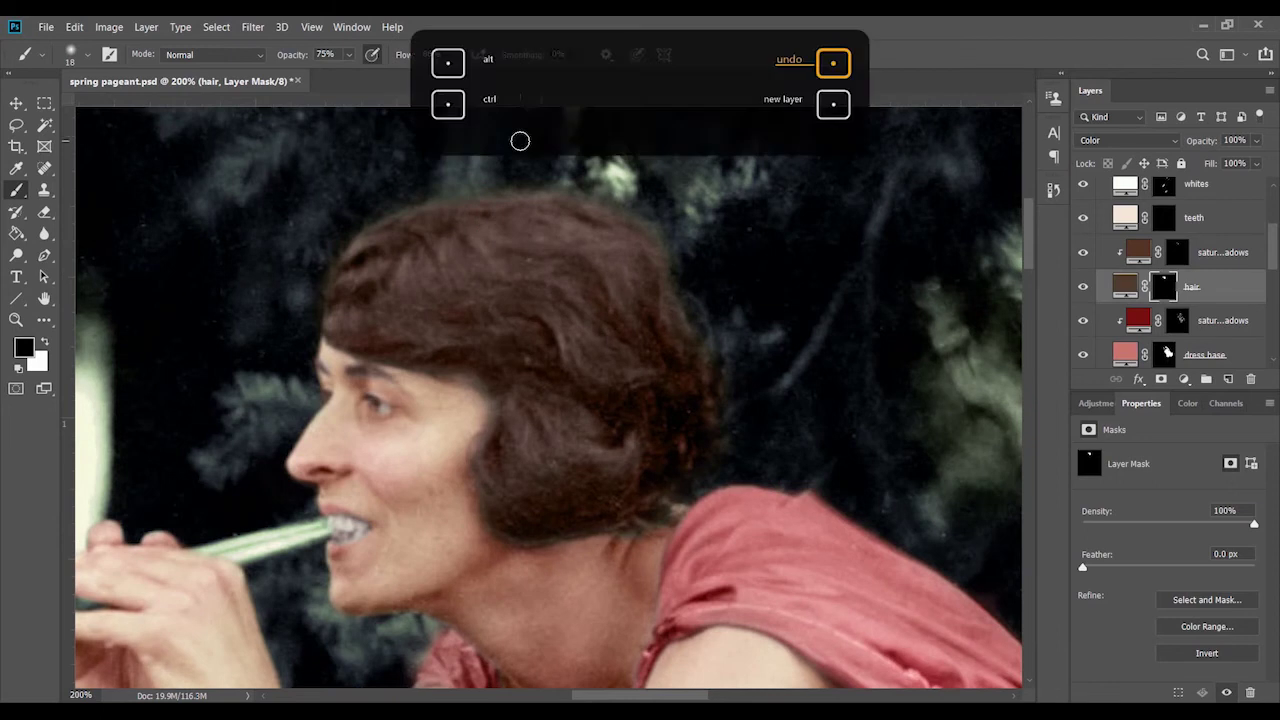
key(x)
key(ctrl+0)
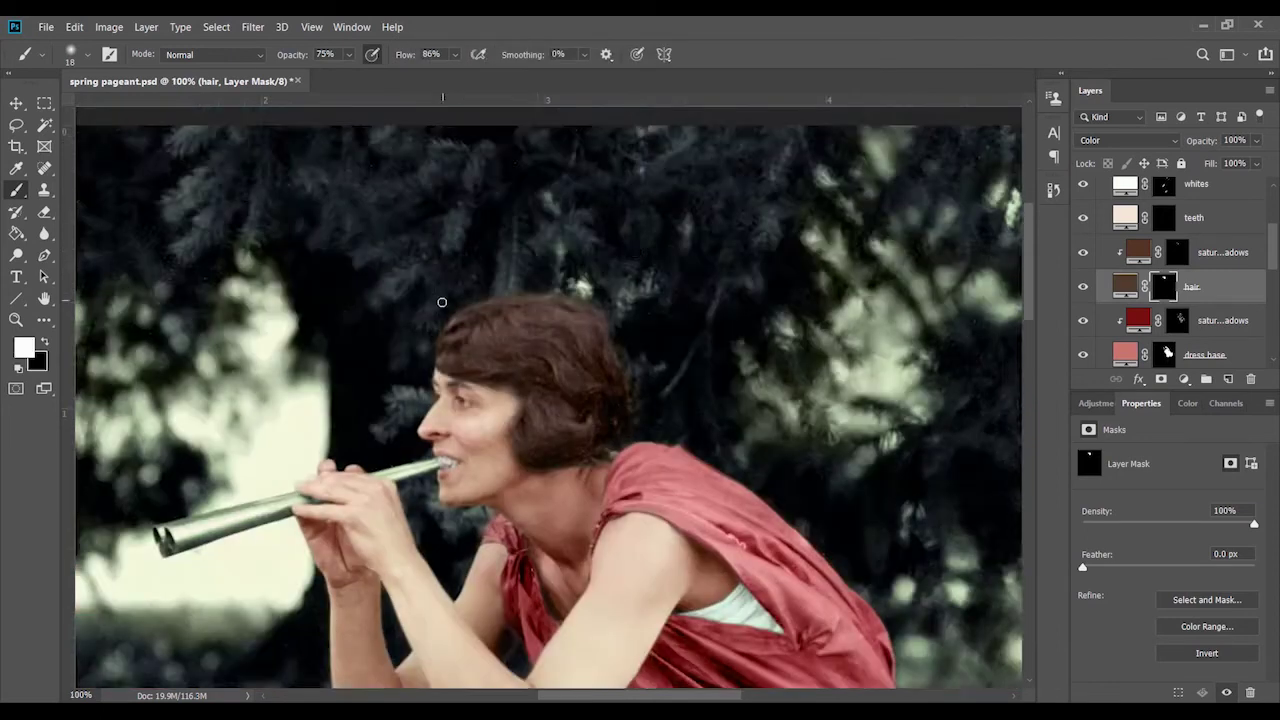
scroll(440, 300, up, 3)
Paint the copper tint at full strength onto the pipe end and partway along it
drag(558, 311, 688, 351)
key(ctrl+shift+alt+n)
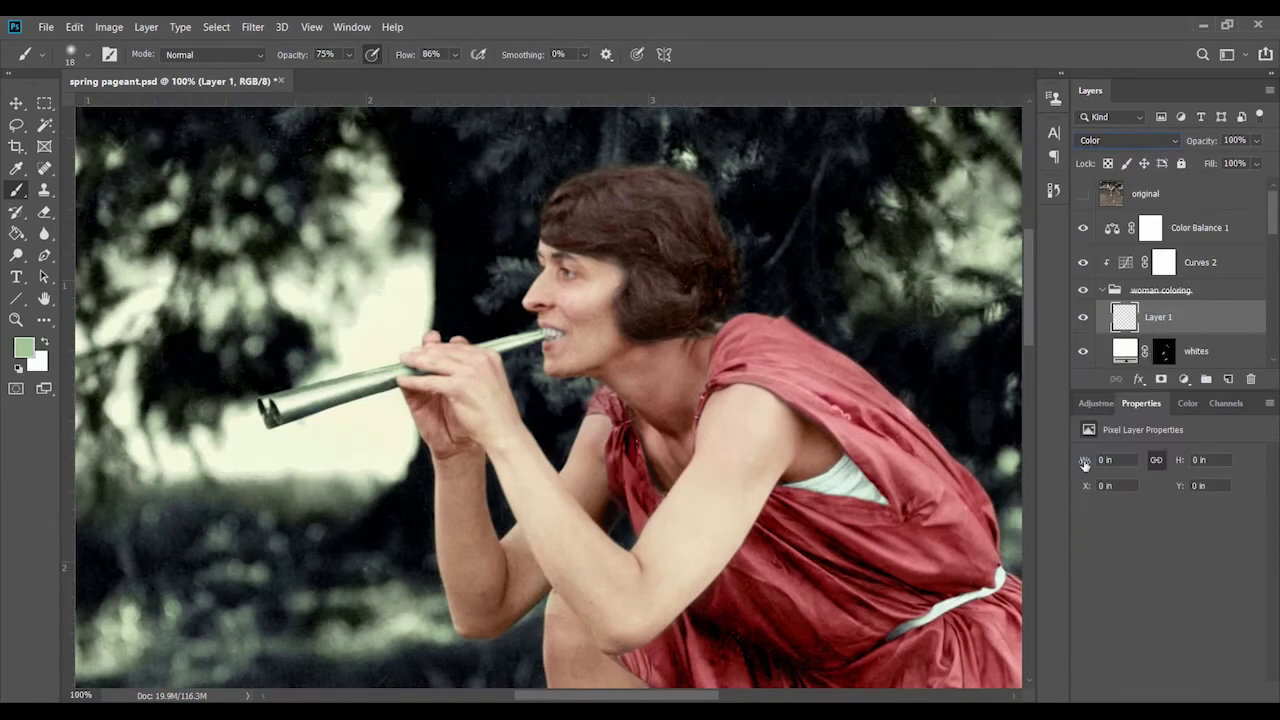
key(Return)
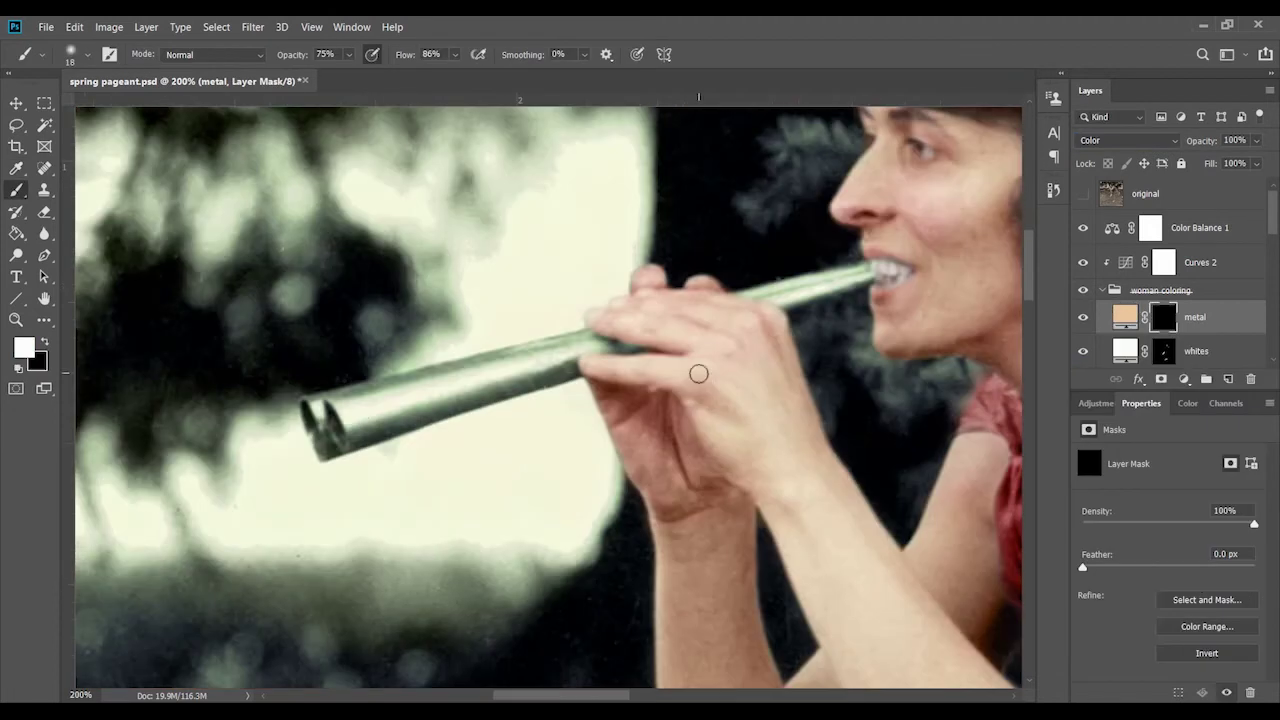
key(0)
mouse_move(335, 428)
mouse_down()
mouse_move(480, 395)
mouse_move(410, 435)
mouse_up()
mouse_move(340, 400)
mouse_down()
mouse_move(483, 369)
mouse_move(467, 381)
mouse_up()
Carry the copper with a smaller brush toward the hand and up to the mouth, then zoom out
key(bracketleft)
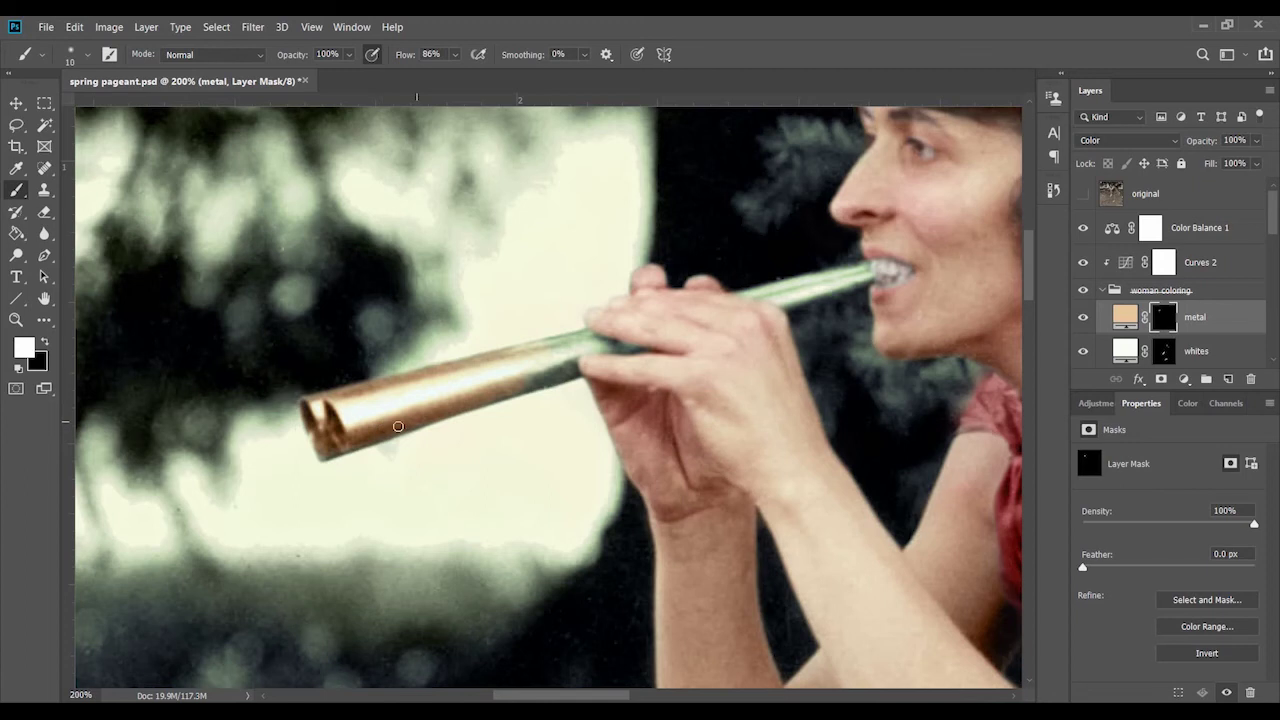
drag(580, 337, 552, 378)
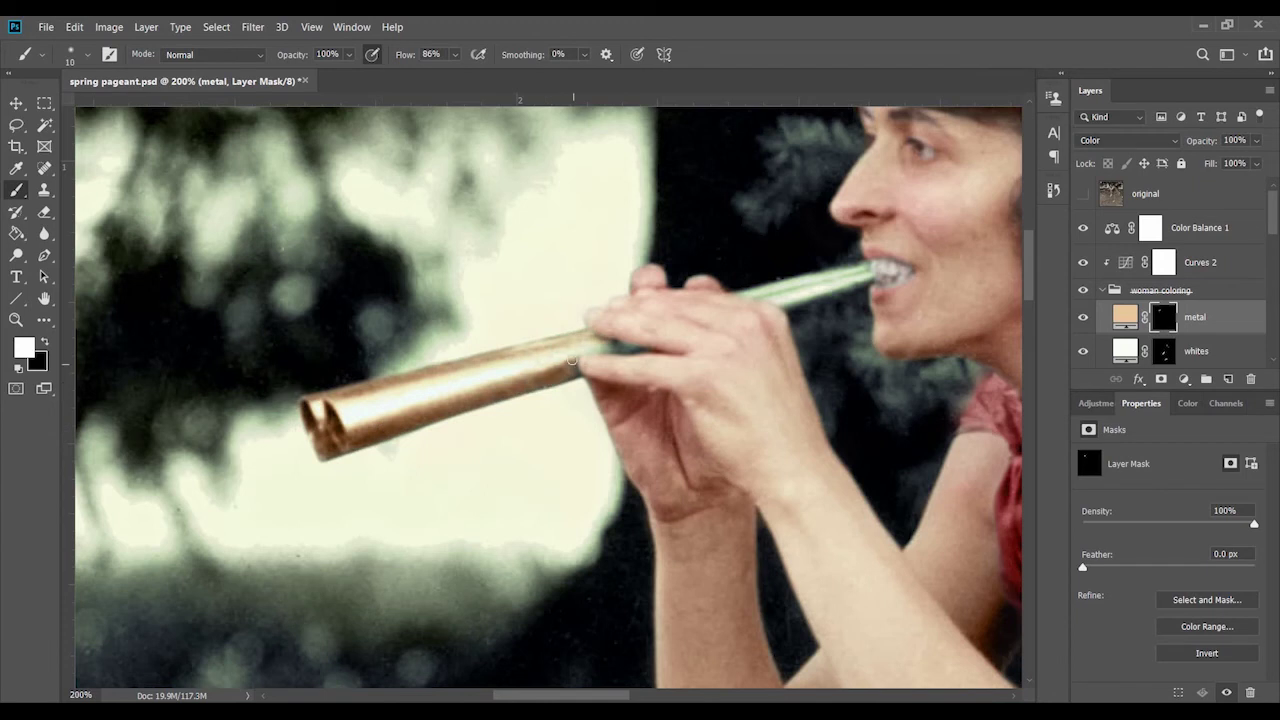
mouse_move(732, 298)
mouse_down()
mouse_move(870, 268)
mouse_move(790, 305)
mouse_up()
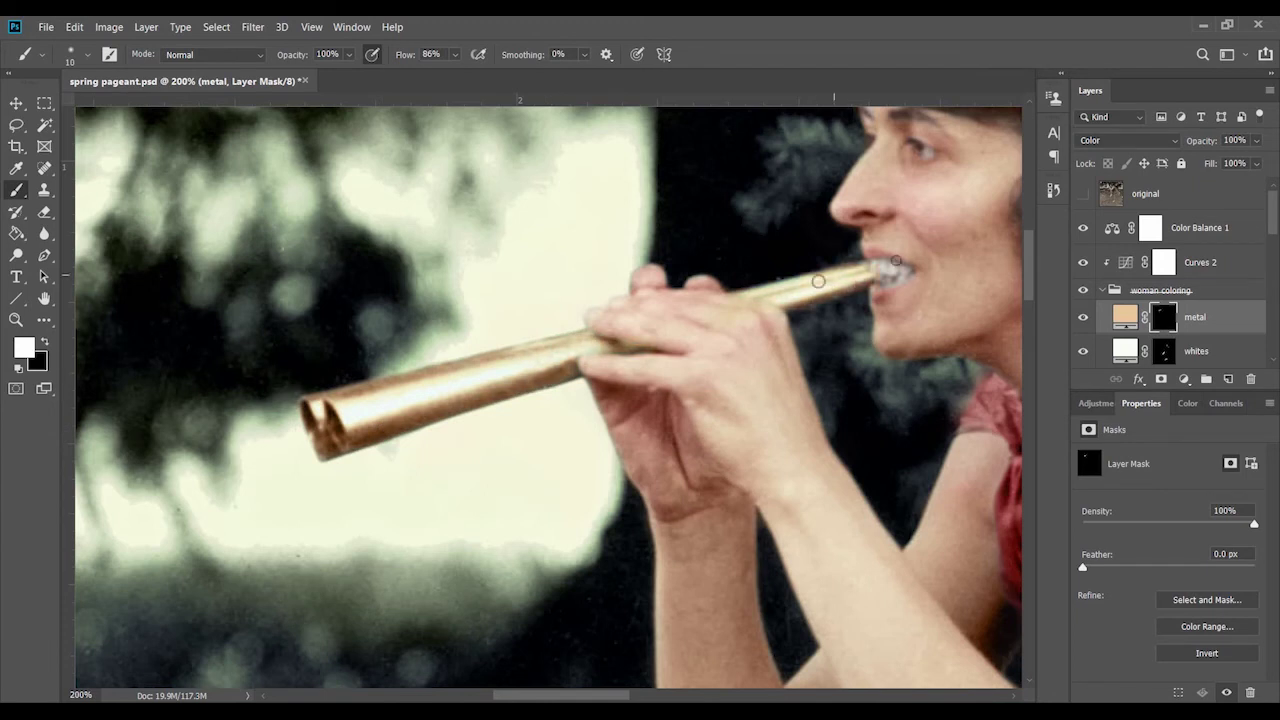
key(x)
click(1125, 317)
drag(1274, 205, 1278, 268)
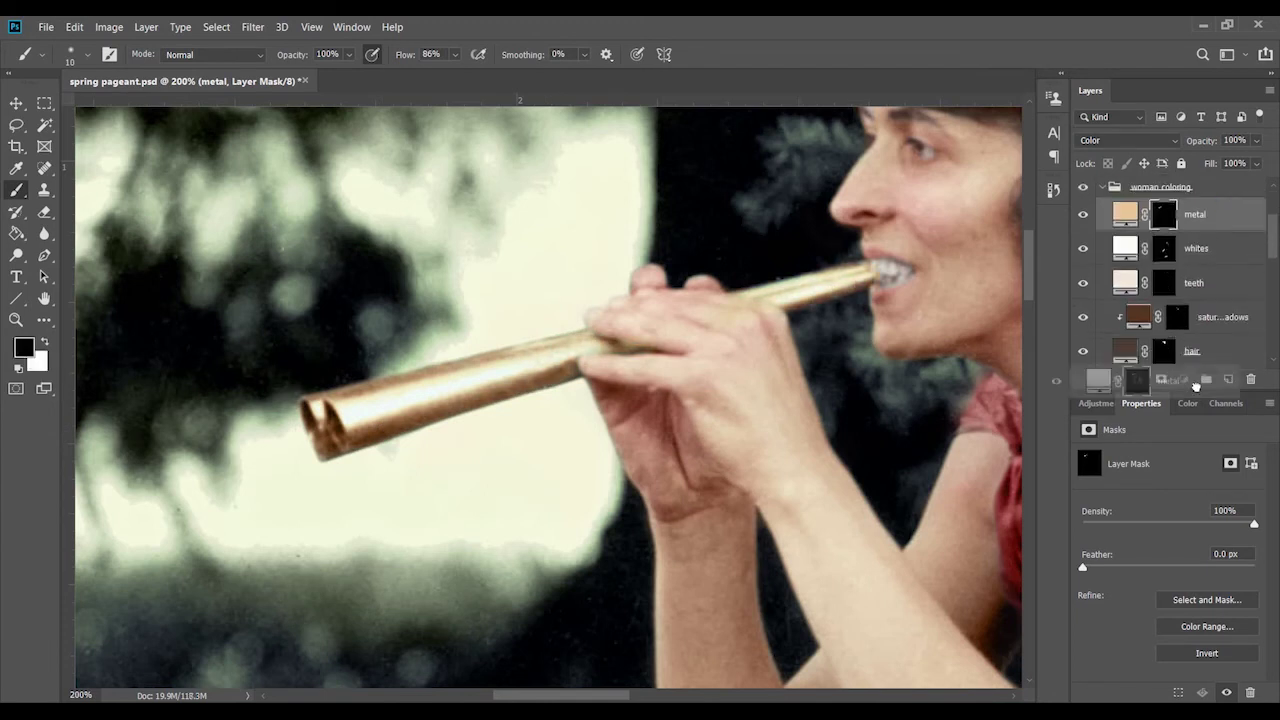
key(ctrl+minus)
key(ctrl+minus)
key(ctrl+minus)
key(ctrl+minus)
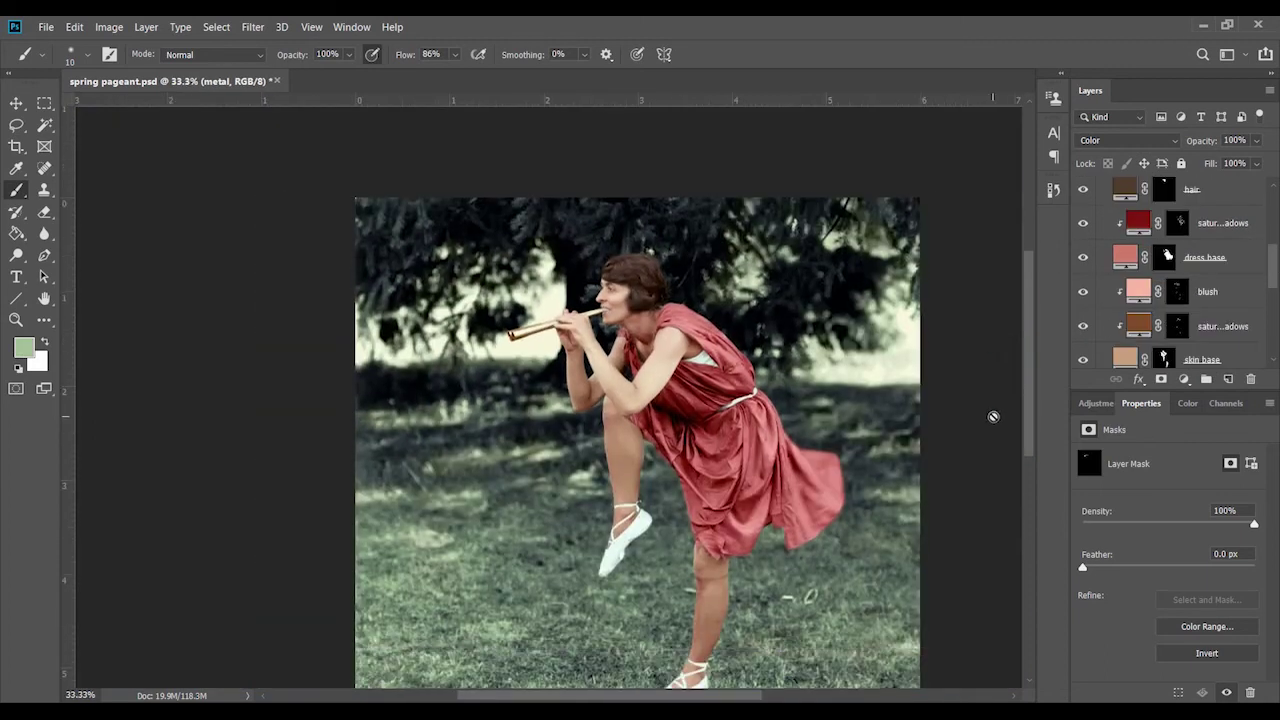
Create a 'pine needles' layer in Color blend mode filled with dark green
scroll(1216, 298, down, 3)
click(1228, 379)
double_click(1150, 317)
text(pine needles)
key(Return)
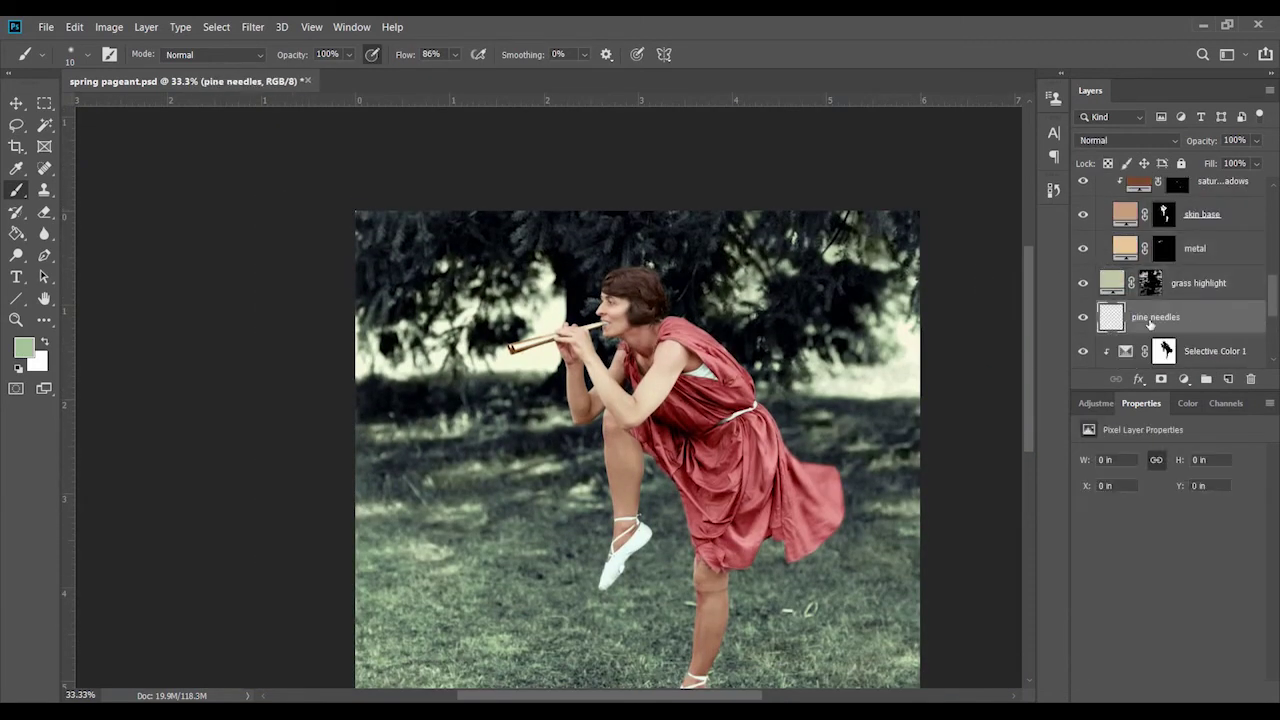
click(1127, 140)
click(1100, 537)
click(969, 543)
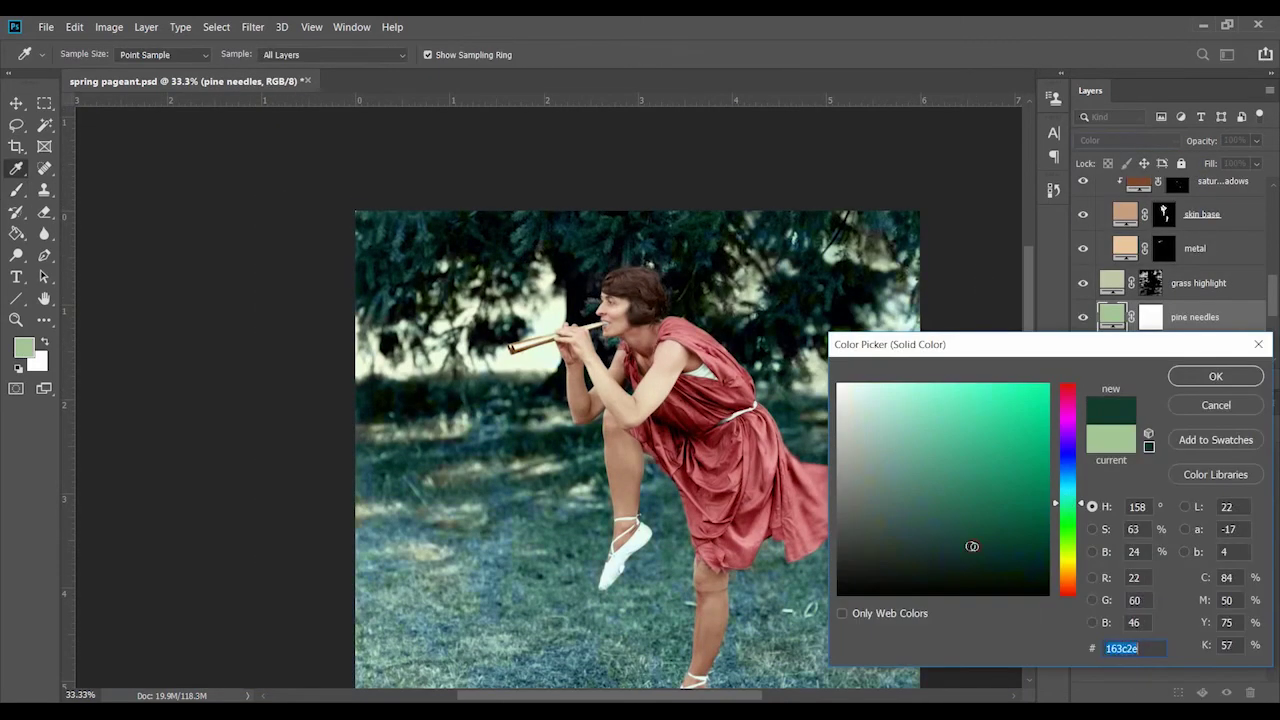
click(1214, 374)
Paint white with a large brush to reveal green over the pine trees at the top
key(x)
right_click(422, 242)
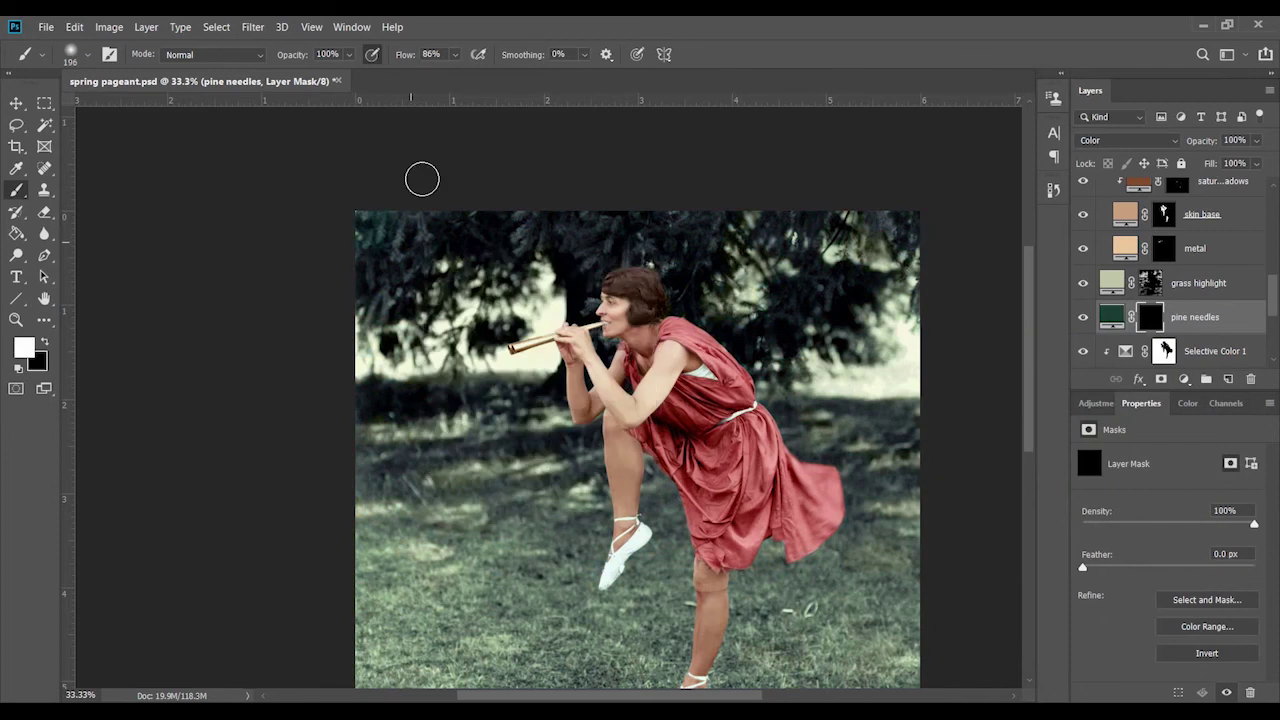
key(Return)
mouse_move(724, 205)
mouse_down()
mouse_move(743, 309)
mouse_move(783, 280)
mouse_move(826, 180)
mouse_move(552, 268)
mouse_up()
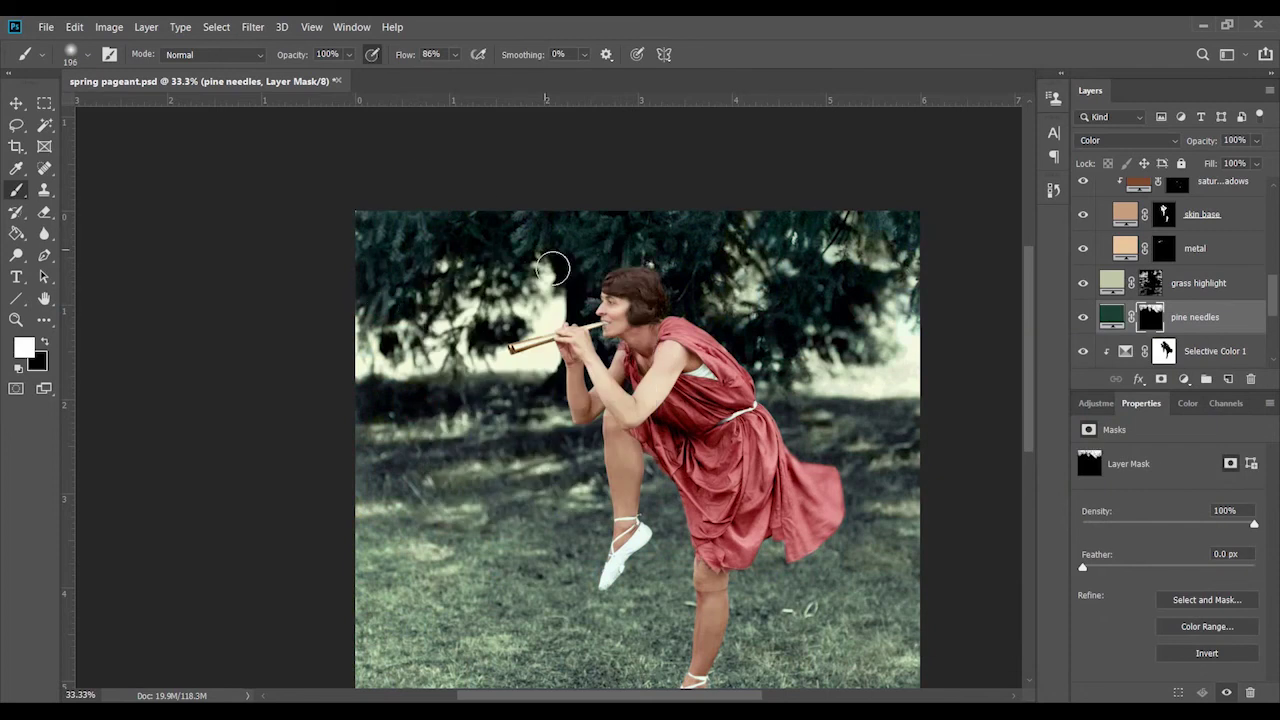
scroll(640, 400, down, 2)
key(alt+bracketright)
key(x)
right_click(866, 170)
key(Return)
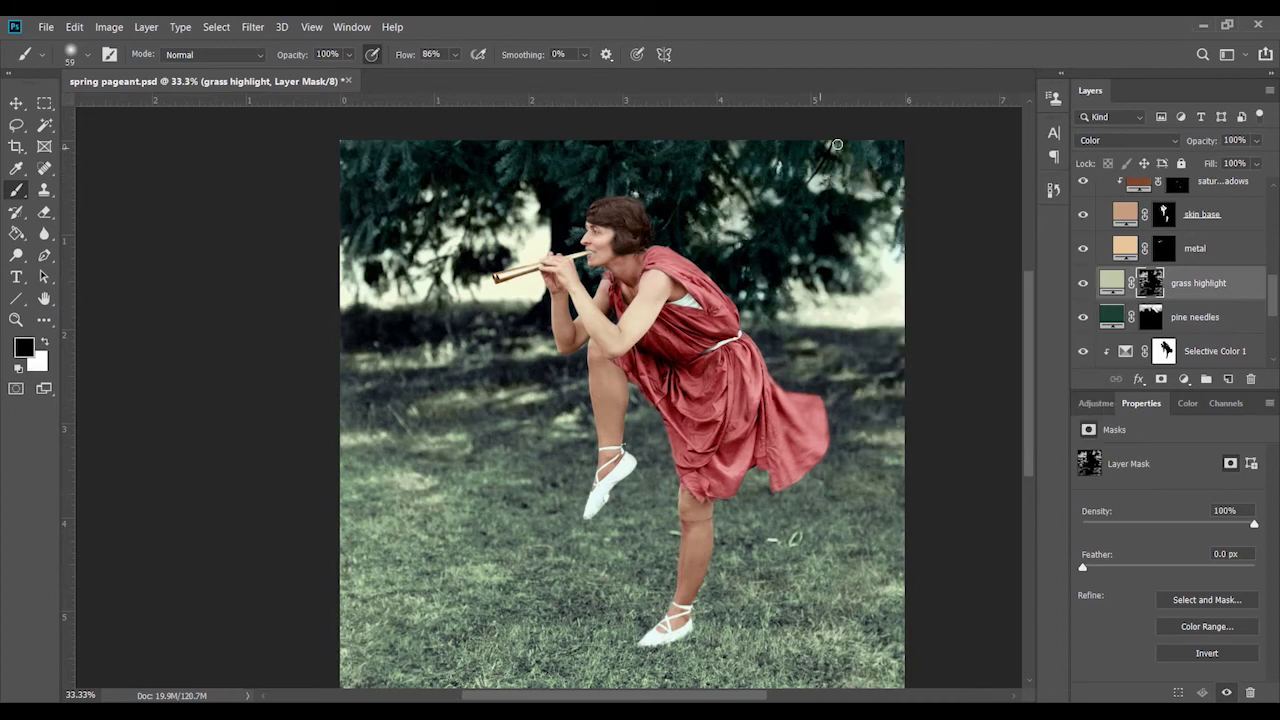
Boost the Greens in Hue/Saturation 1 (Hue about +2, Saturation about +30) and show the original photo
scroll(1201, 324, down, 3)
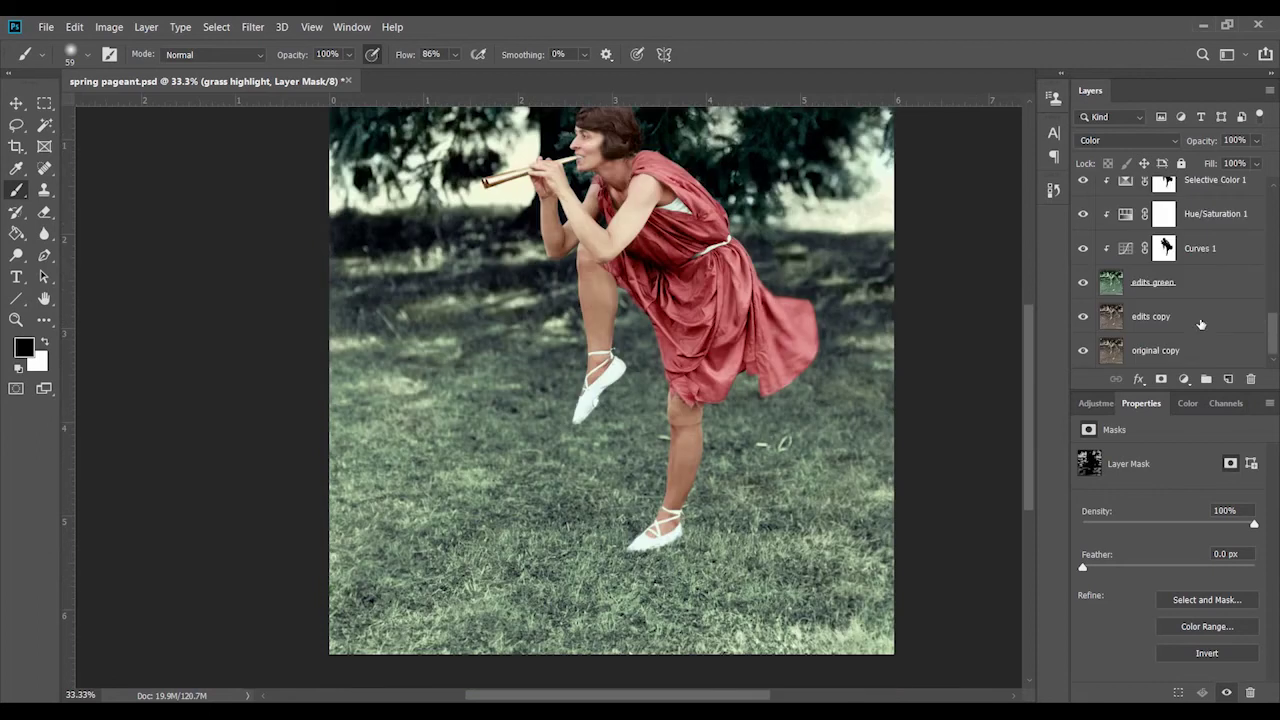
scroll(1187, 267, up, 1)
click(1205, 250)
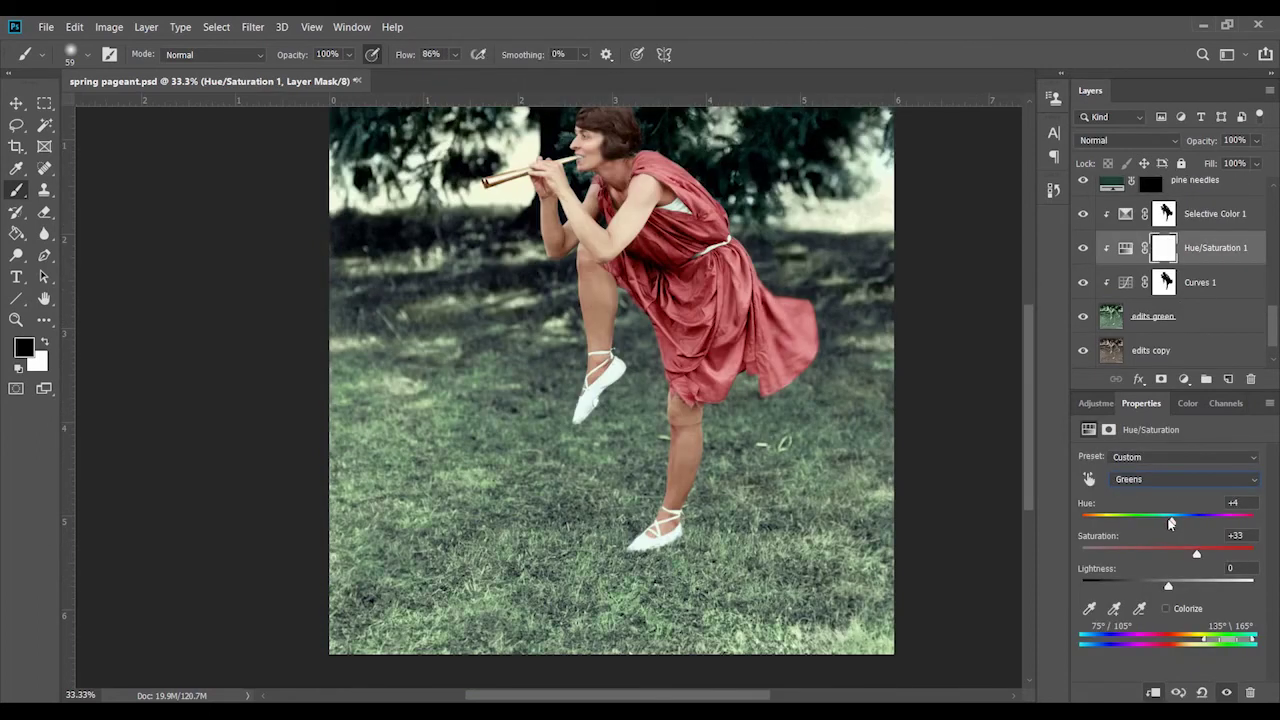
scroll(1013, 505, up, 2)
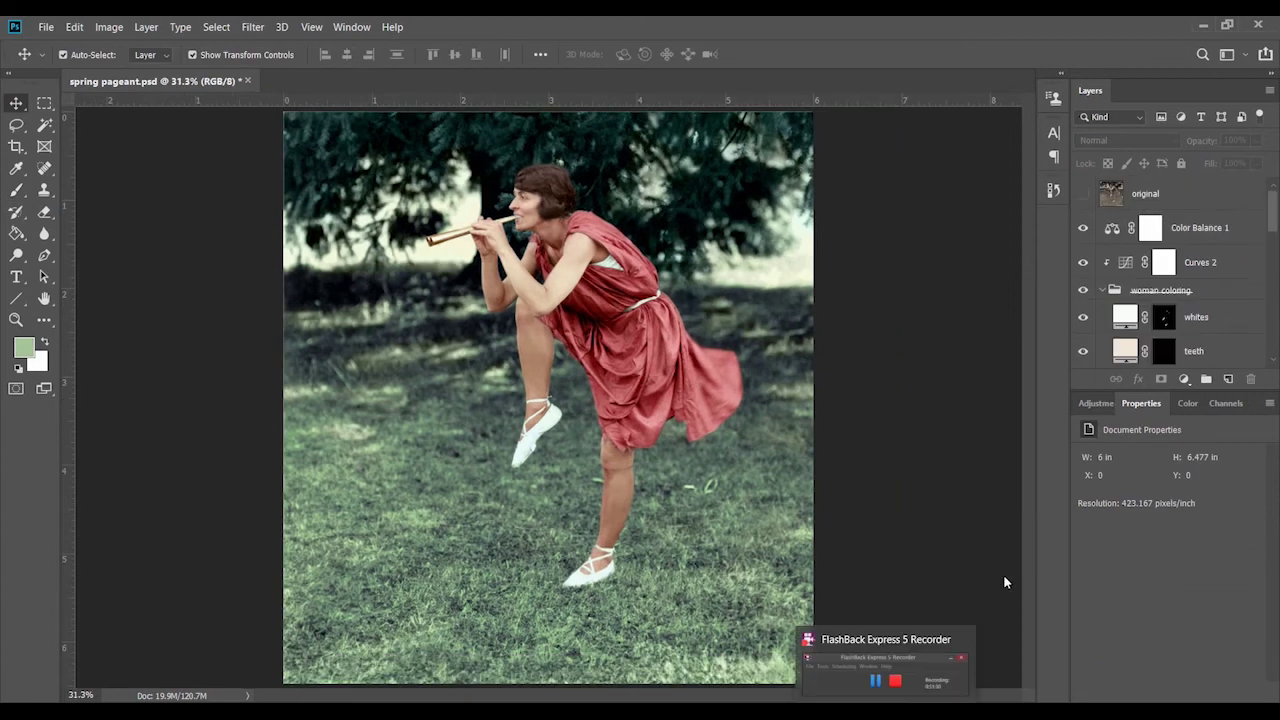
click(1083, 194)
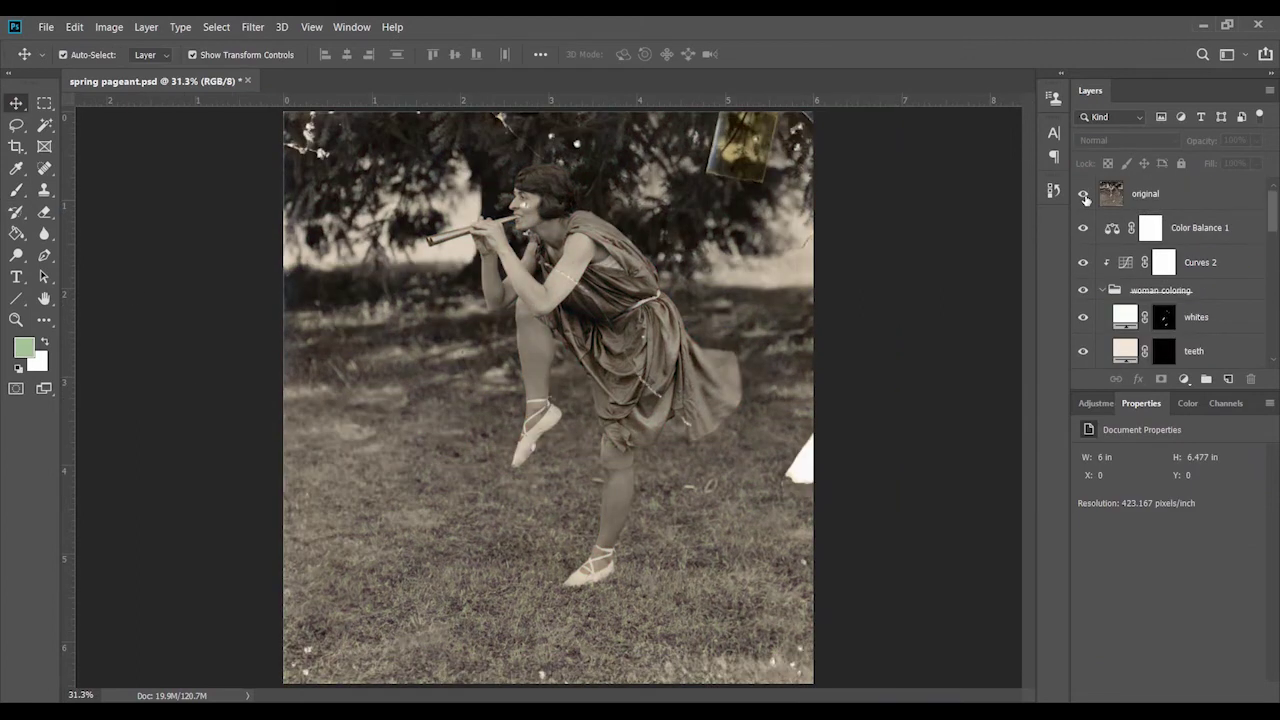
Hide the original layer, reconfirm the dress base fill colour unchanged, and target the Hue/Saturation 1 mask
click(1083, 196)
scroll(1170, 270, down, 3)
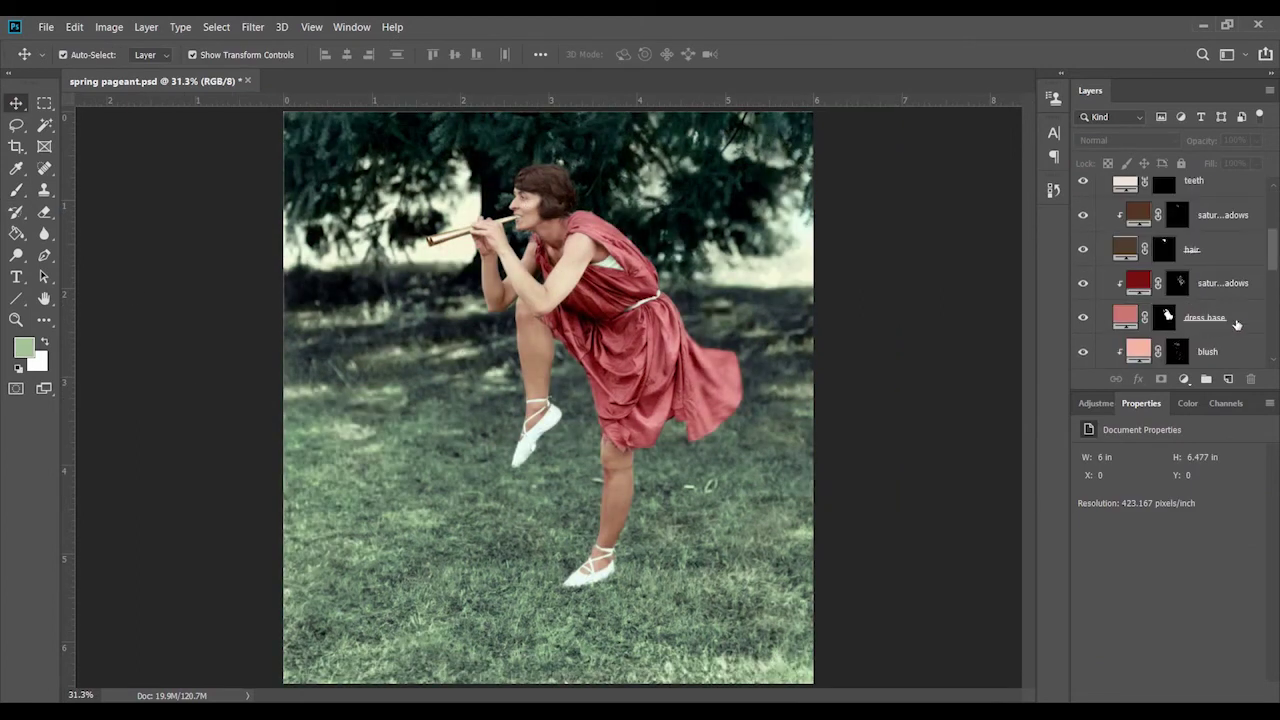
double_click(1125, 316)
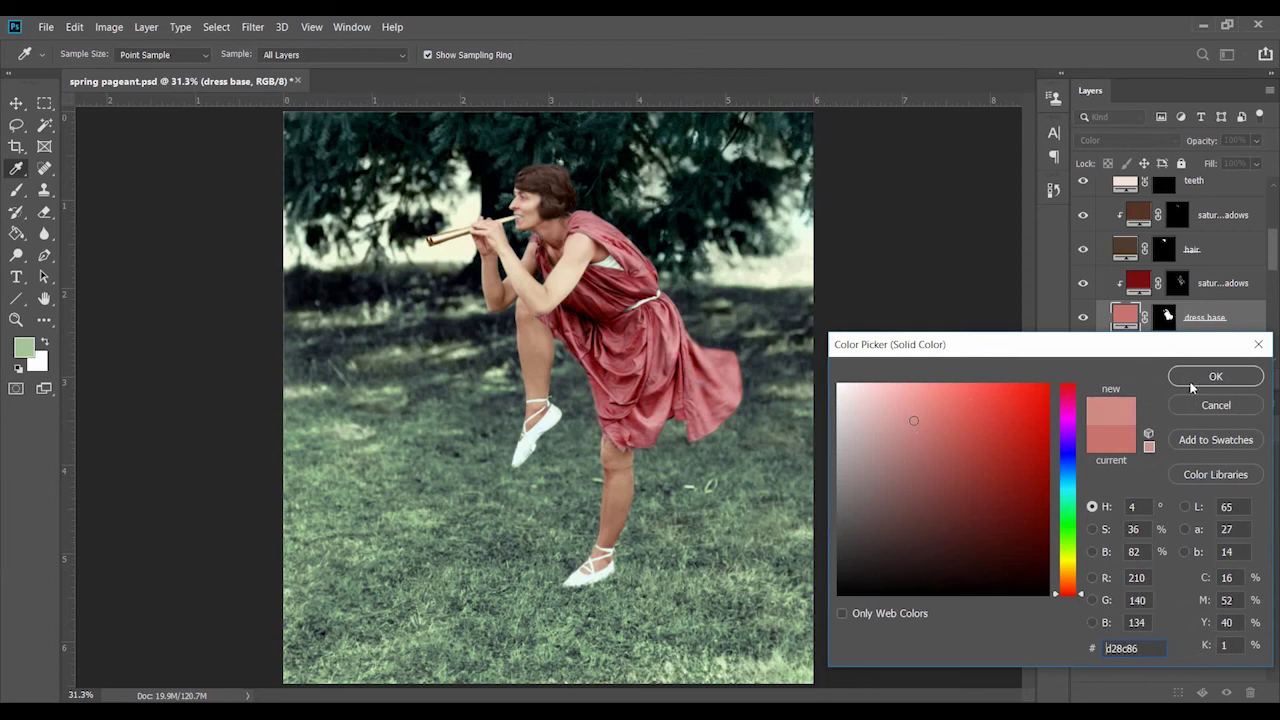
click(1200, 378)
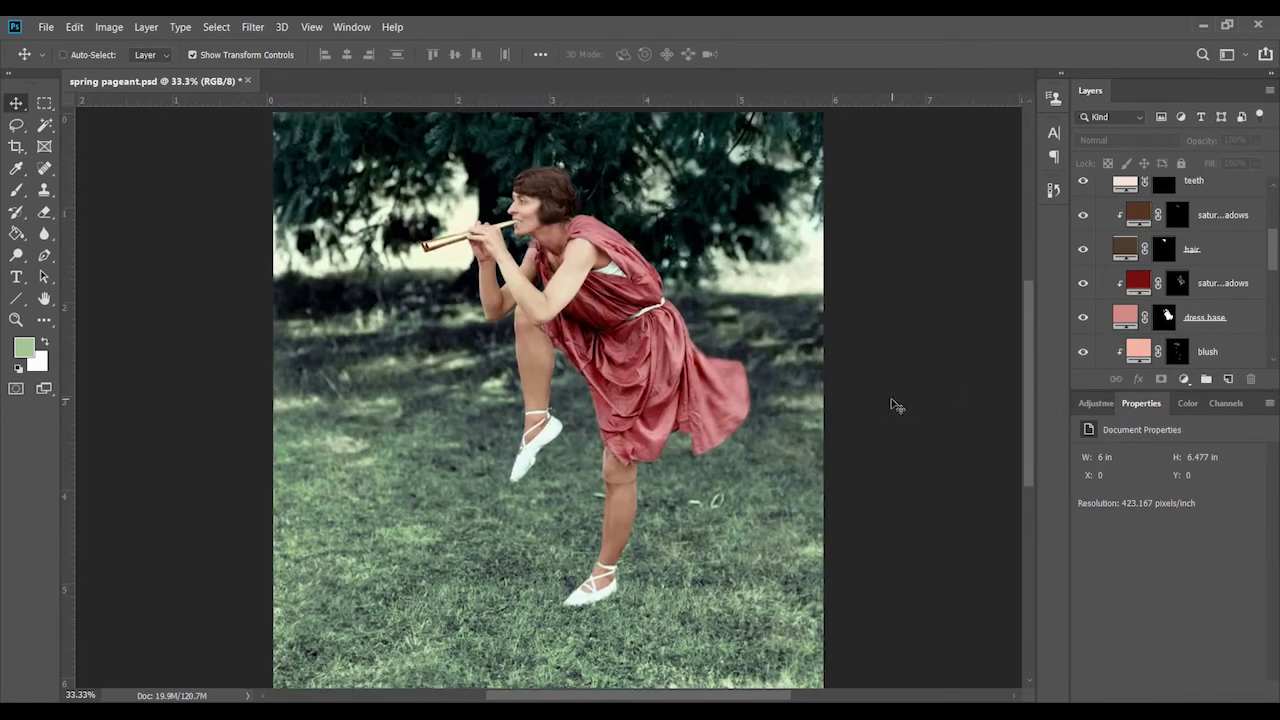
click(1158, 326)
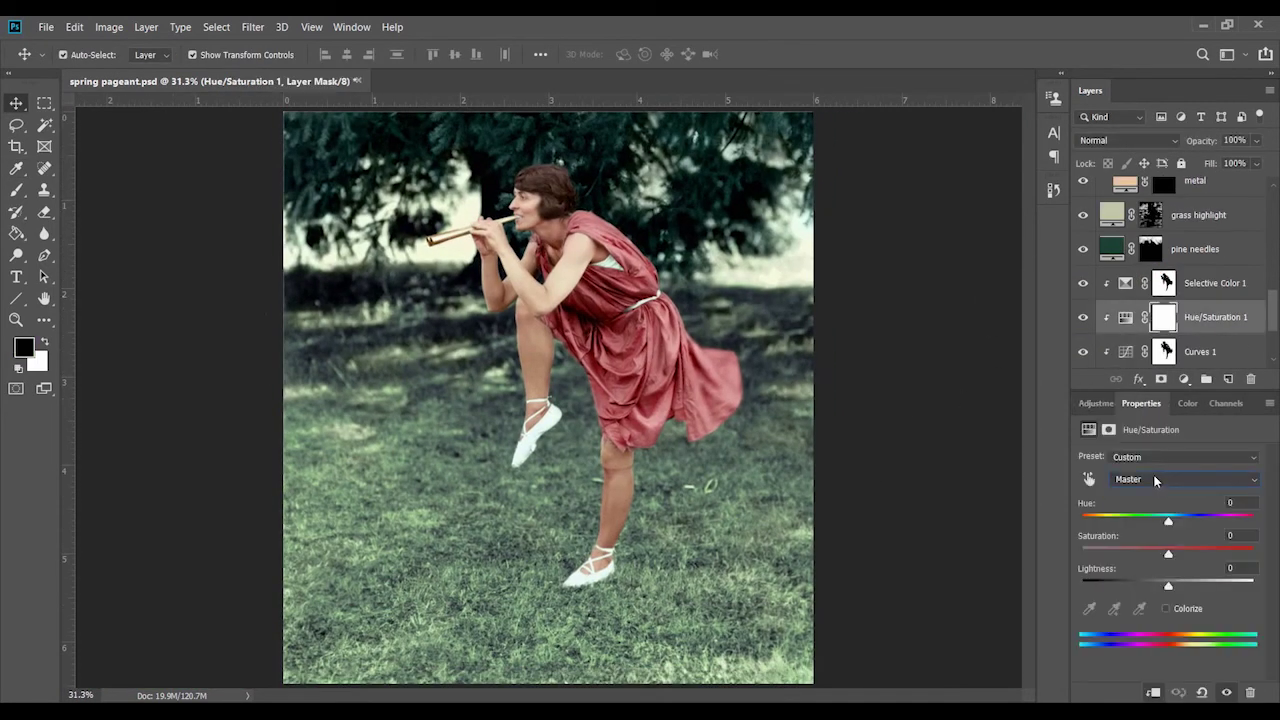